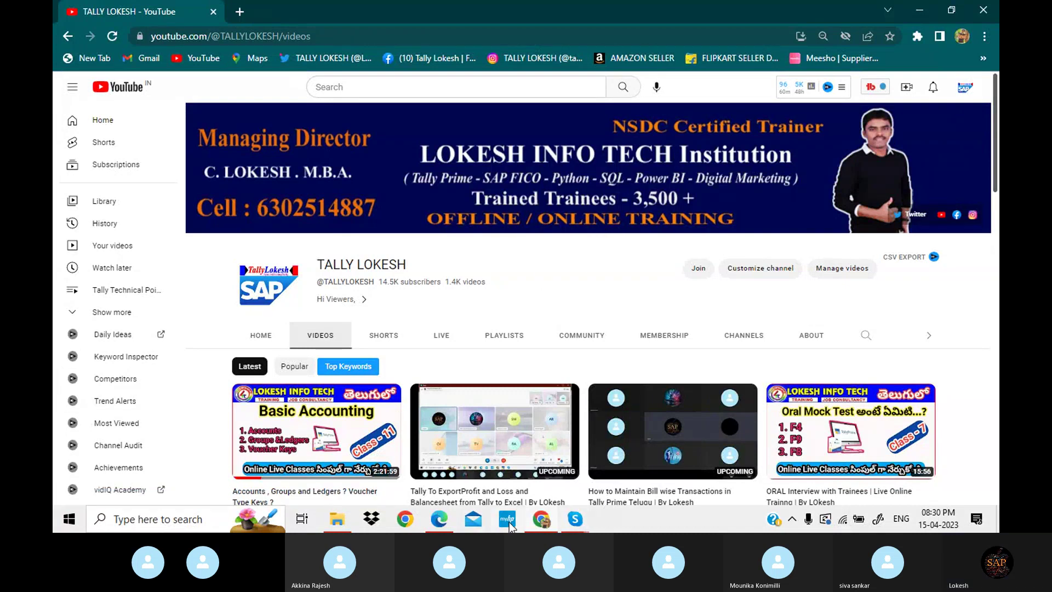
Switch to the GENERAL LOKESH (1) PDF in Edge and go to Problem 11 on page 45
click(447, 524)
scroll(421, 364, down, 3)
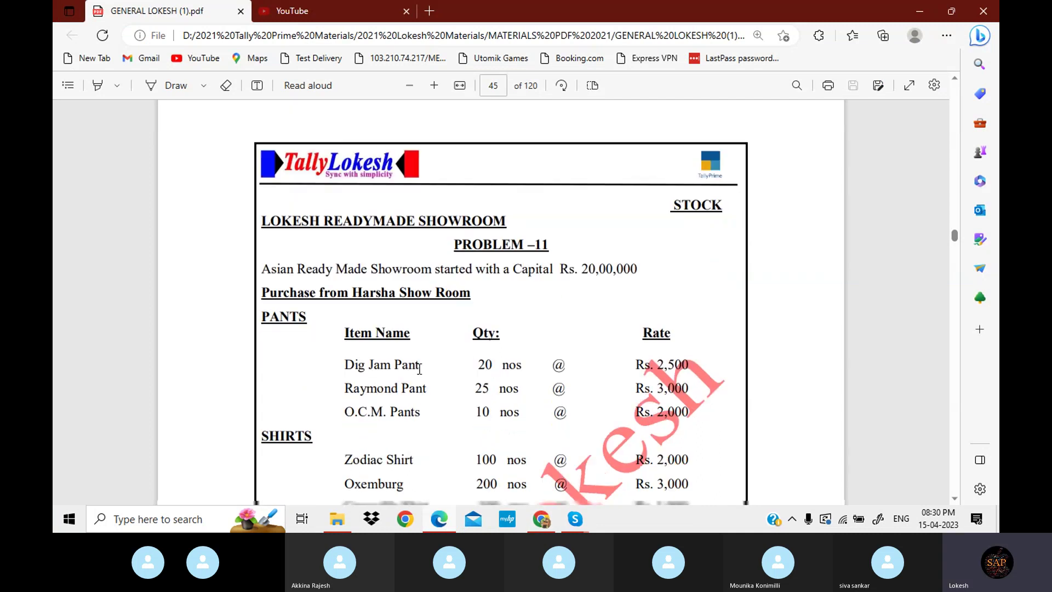
scroll(421, 364, up, 4)
scroll(423, 363, up, 3)
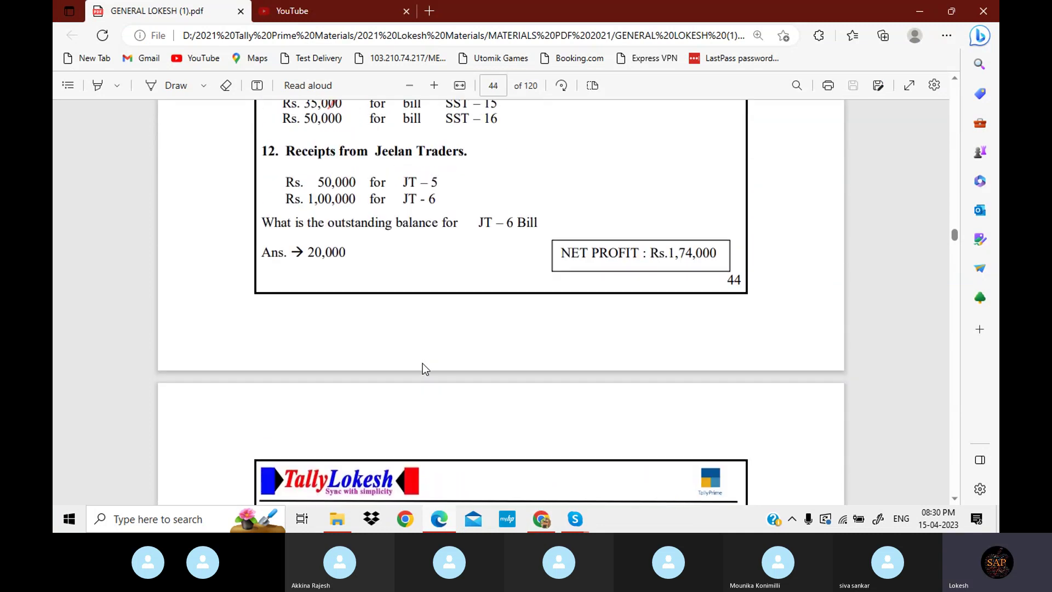
scroll(422, 364, down, 6)
scroll(423, 363, up, 1)
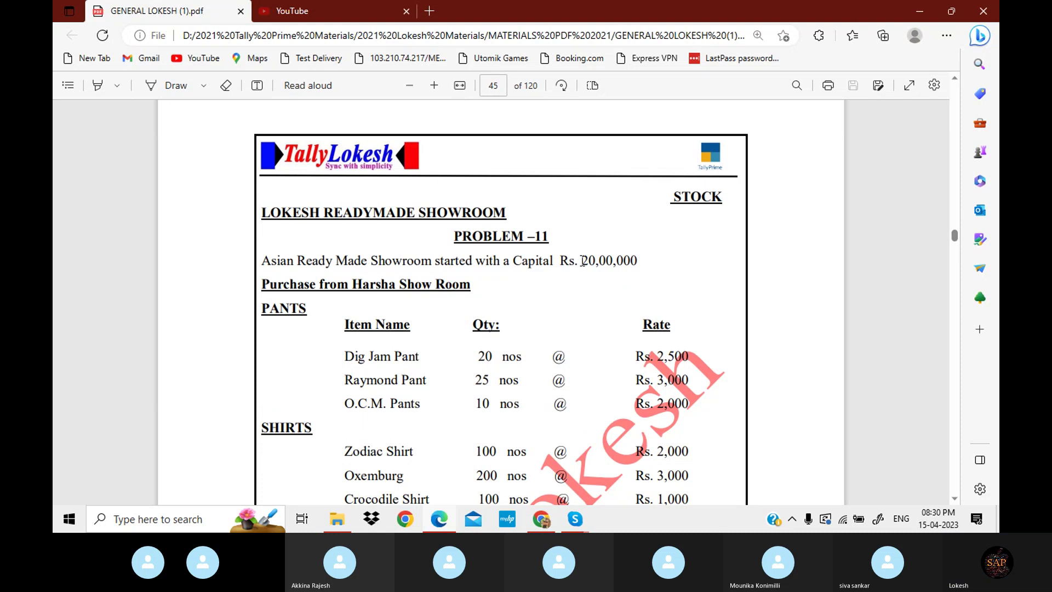
Review Problem 11's starting capital, the purchase categories for pants, shirts and shoes, and the sales to Indian Traders
drag(580, 259, 636, 259)
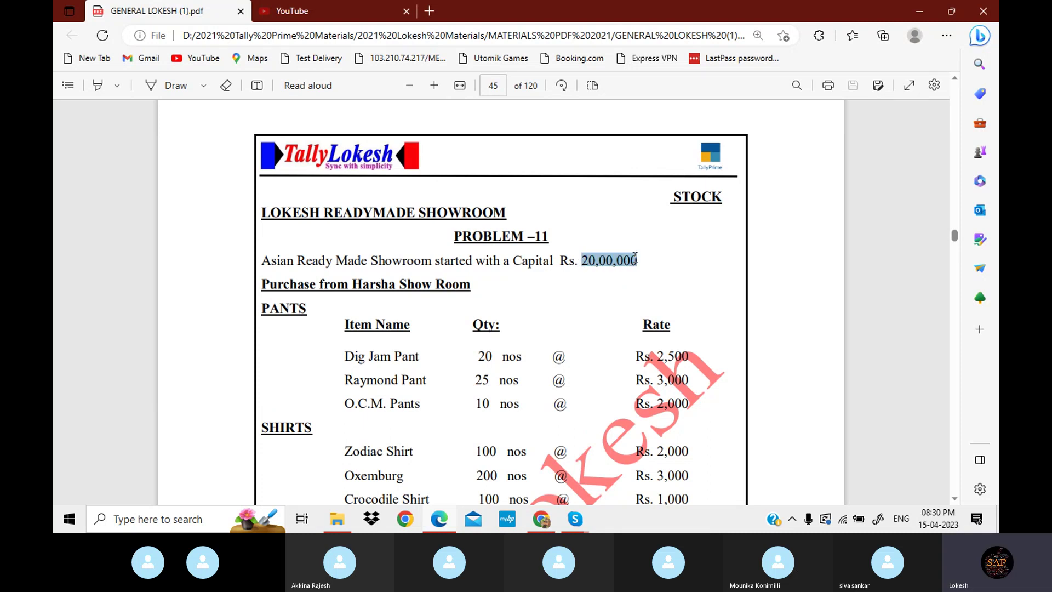
scroll(634, 258, down, 1)
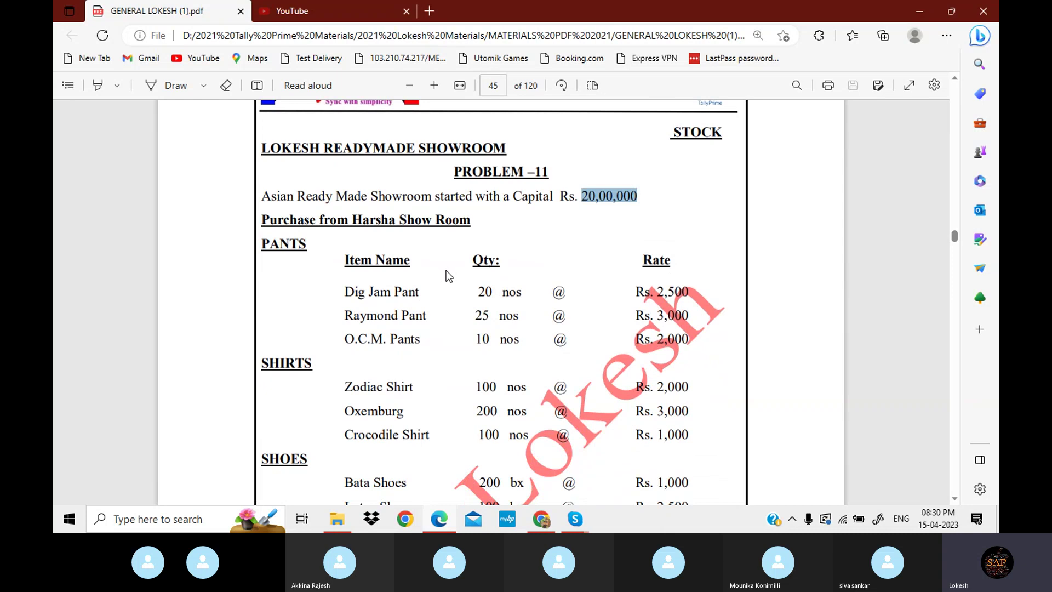
drag(262, 245, 315, 249)
drag(271, 363, 310, 394)
drag(270, 459, 301, 460)
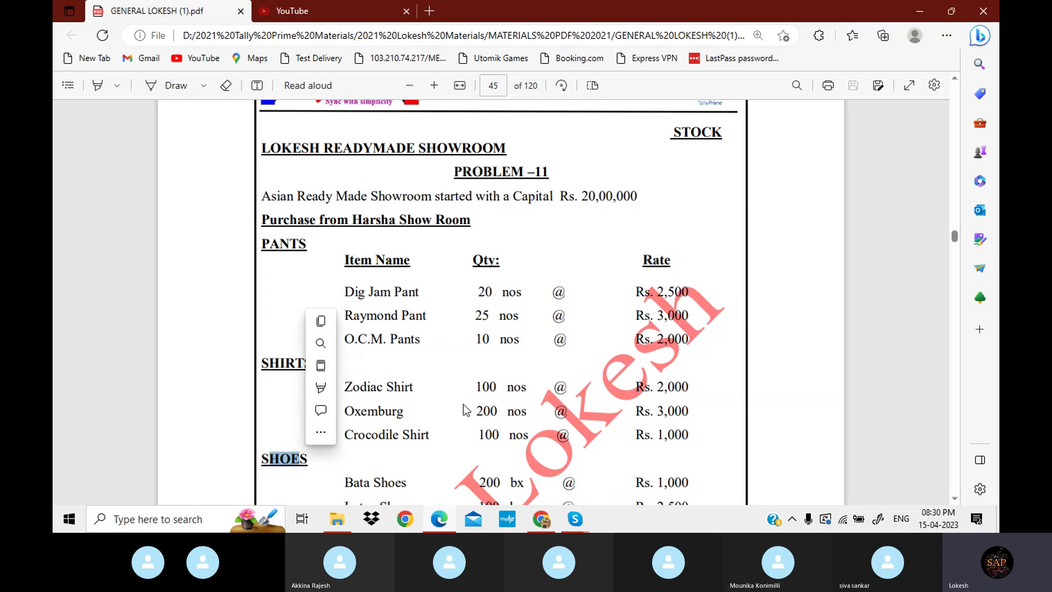
scroll(551, 358, down, 1)
scroll(551, 358, down, 1)
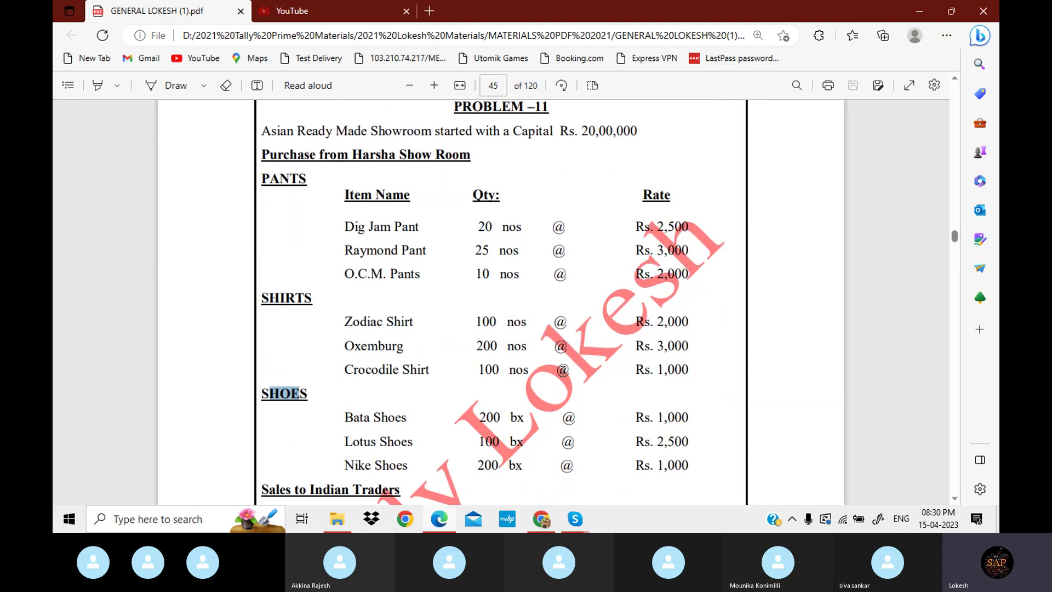
scroll(562, 371, down, 4)
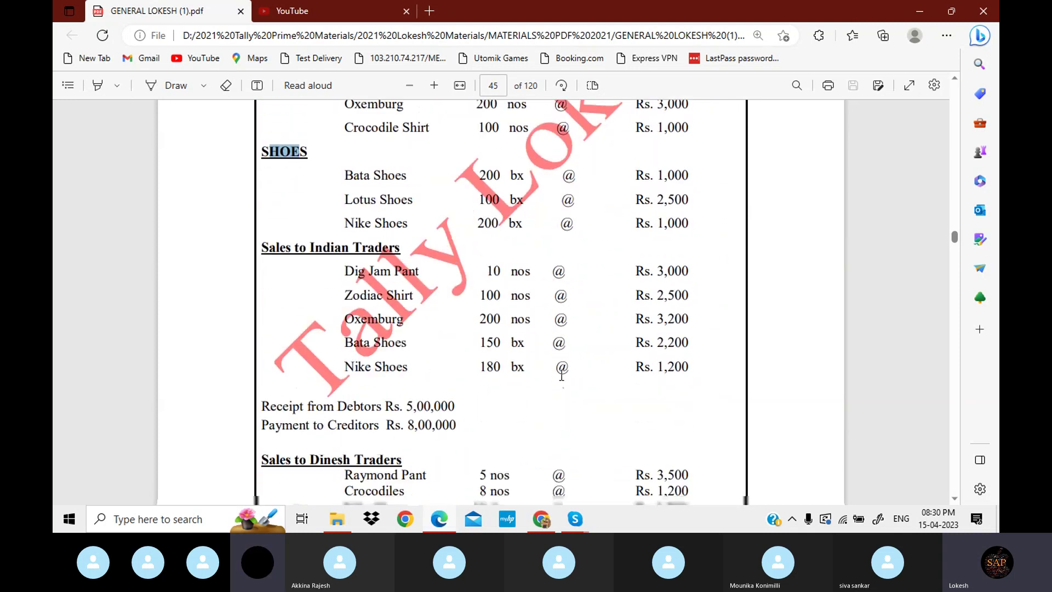
drag(346, 250, 657, 349)
scroll(538, 433, up, 5)
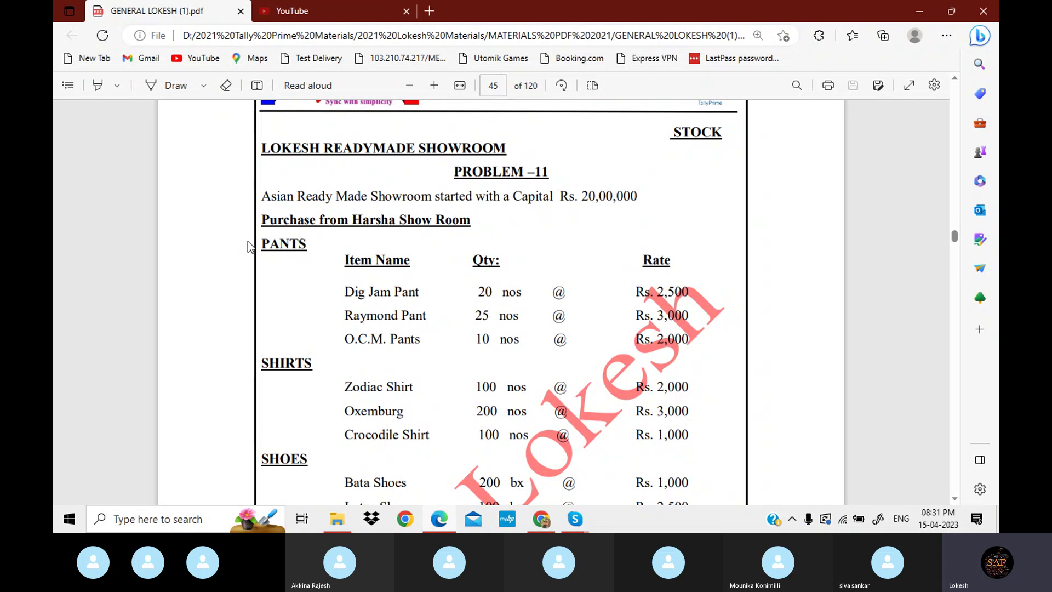
Examine the three stock category headings and the individual pant and shirt item names in Problem 11
drag(251, 245, 308, 246)
drag(271, 363, 310, 366)
drag(270, 459, 305, 463)
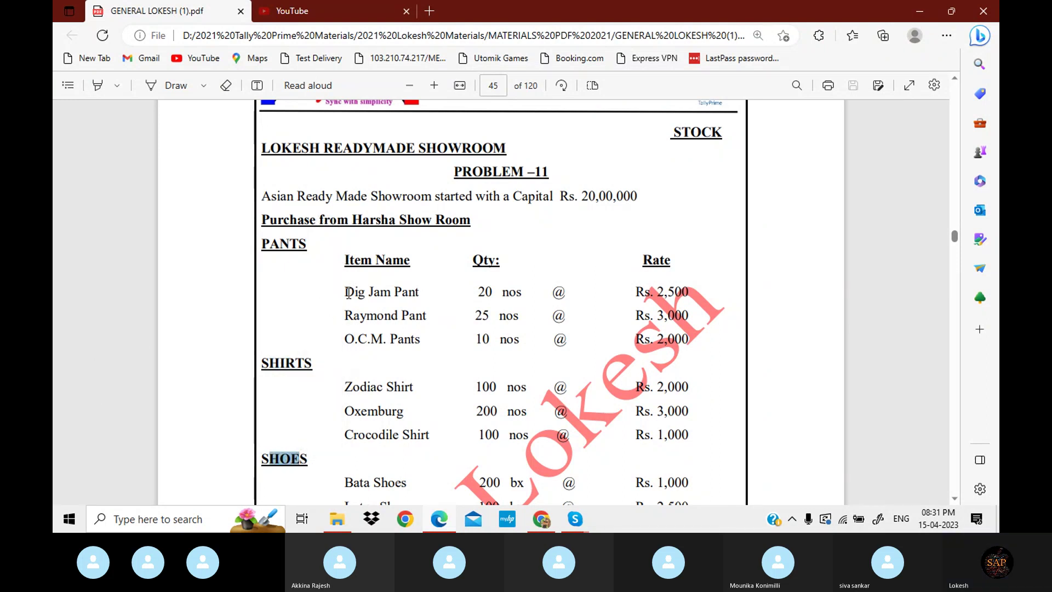
drag(346, 292, 420, 292)
drag(346, 317, 427, 316)
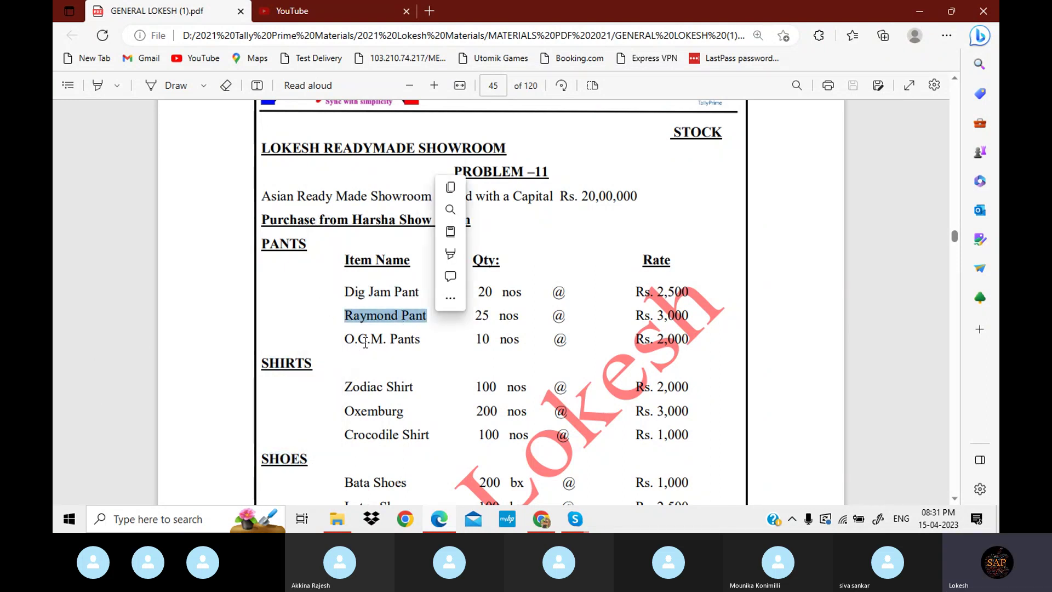
drag(359, 339, 421, 341)
drag(347, 389, 418, 395)
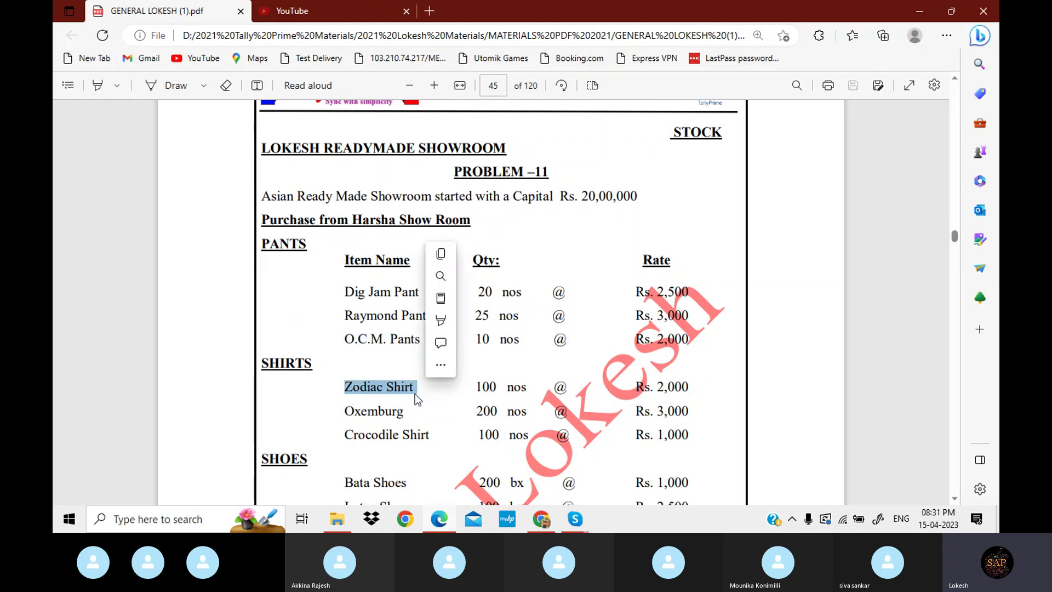
Compare the quantity units used for the items, nos for the pants and bx for the shoes
click(522, 289)
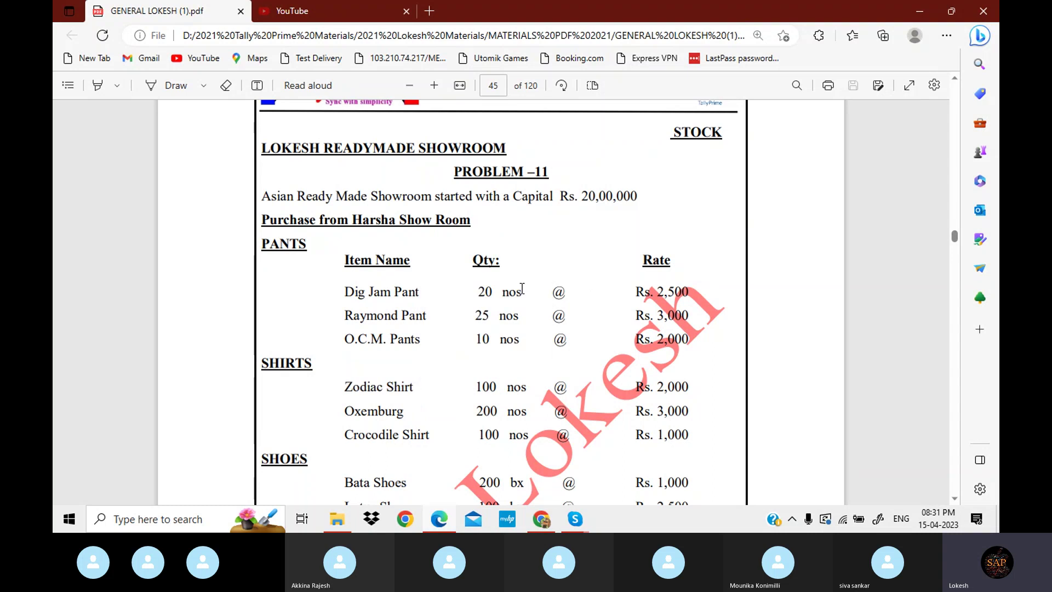
double_click(511, 292)
scroll(521, 340, down, 2)
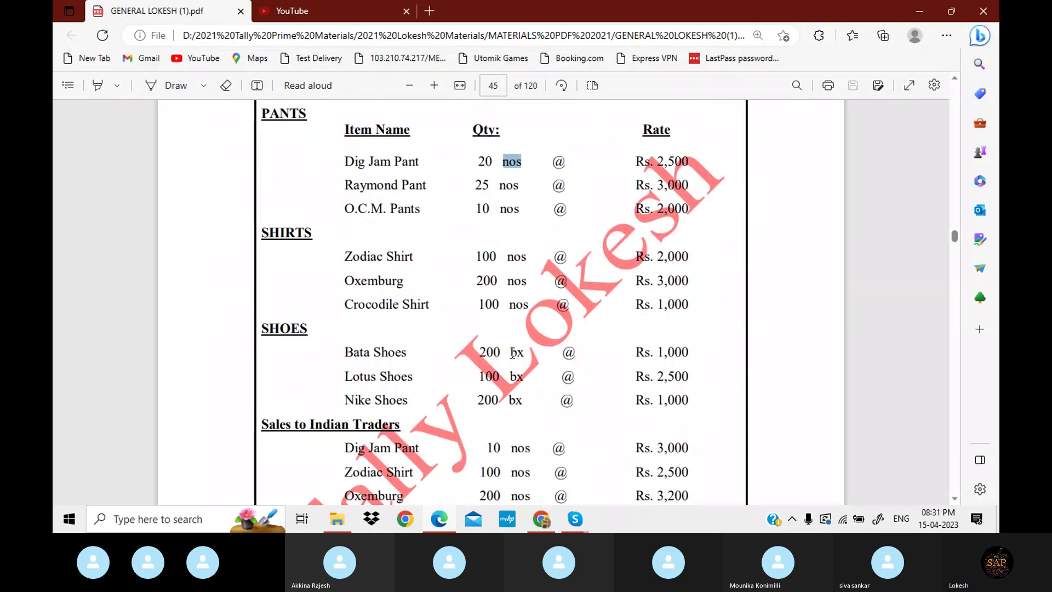
double_click(515, 353)
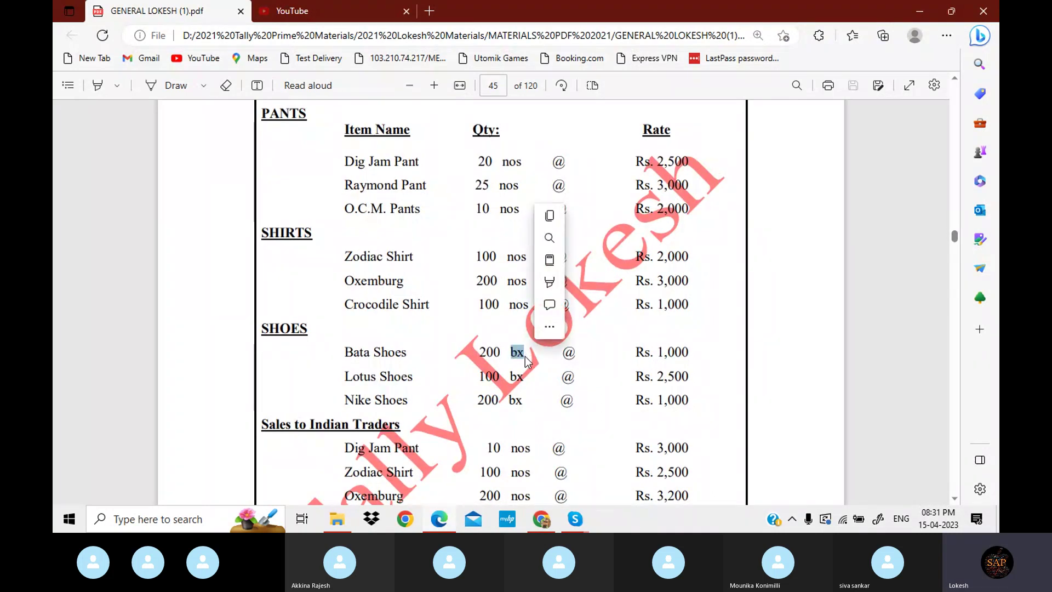
Copy the heading LOKESH READYMADE SHOWROOM above Problem 11
scroll(525, 357, up, 2)
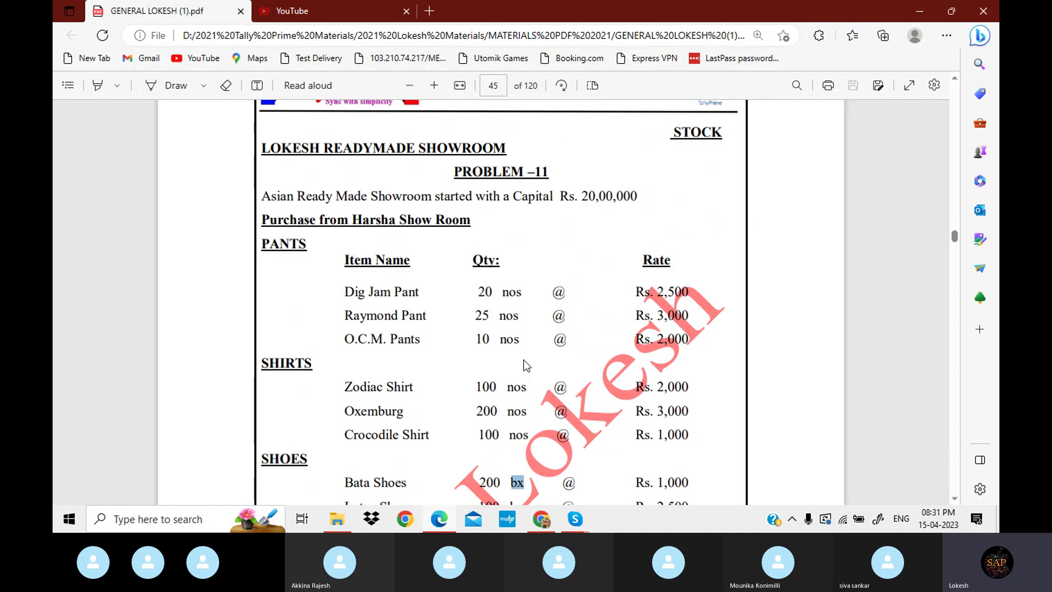
scroll(521, 359, up, 2)
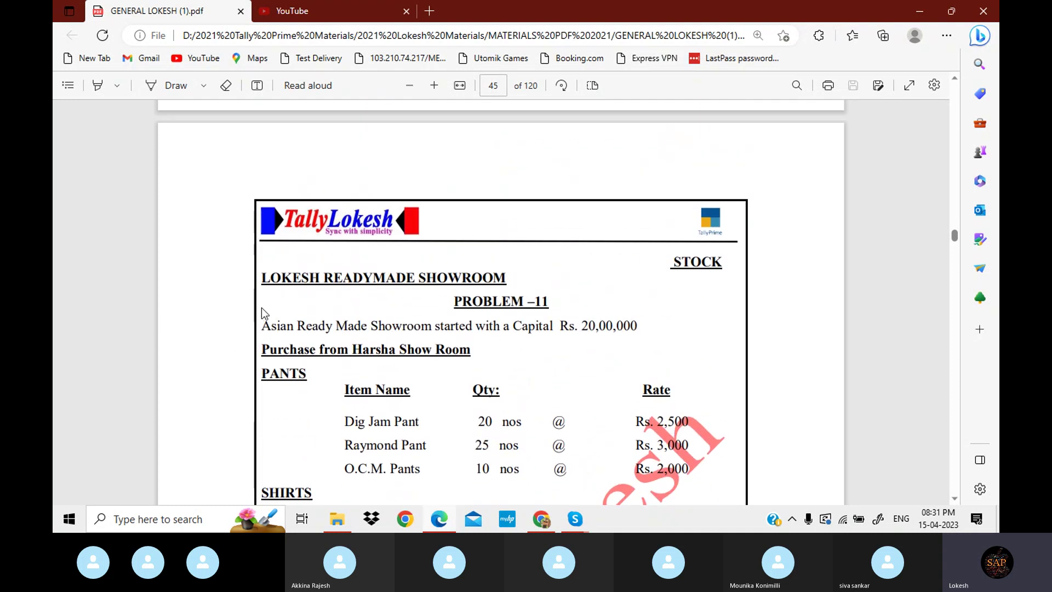
drag(262, 278, 505, 279)
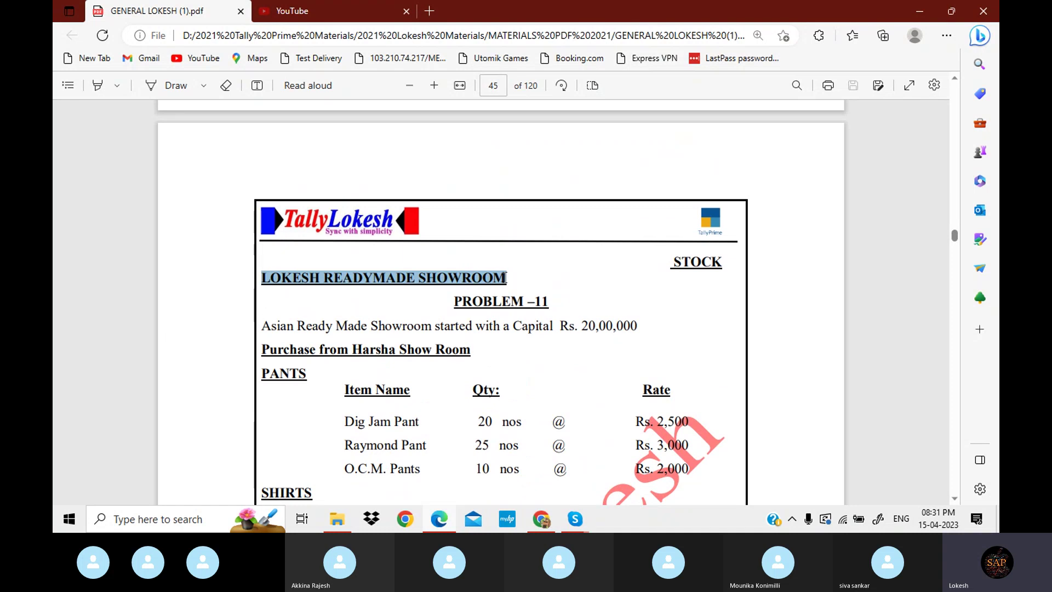
Minimize the open windows, start TallyPrime from the desktop and continue in Educational Mode
click(920, 12)
click(920, 12)
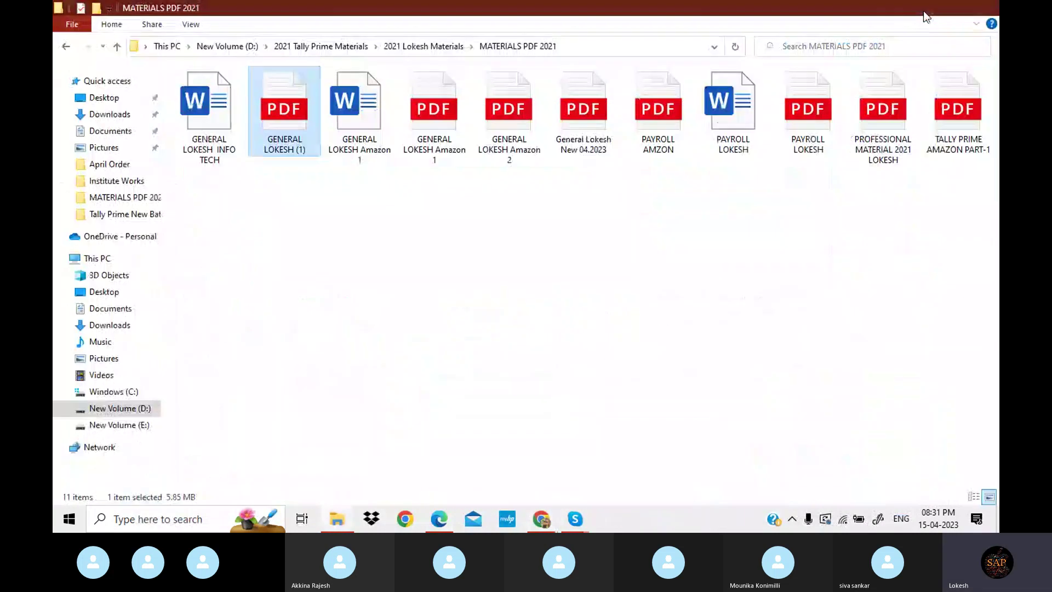
click(920, 12)
double_click(252, 168)
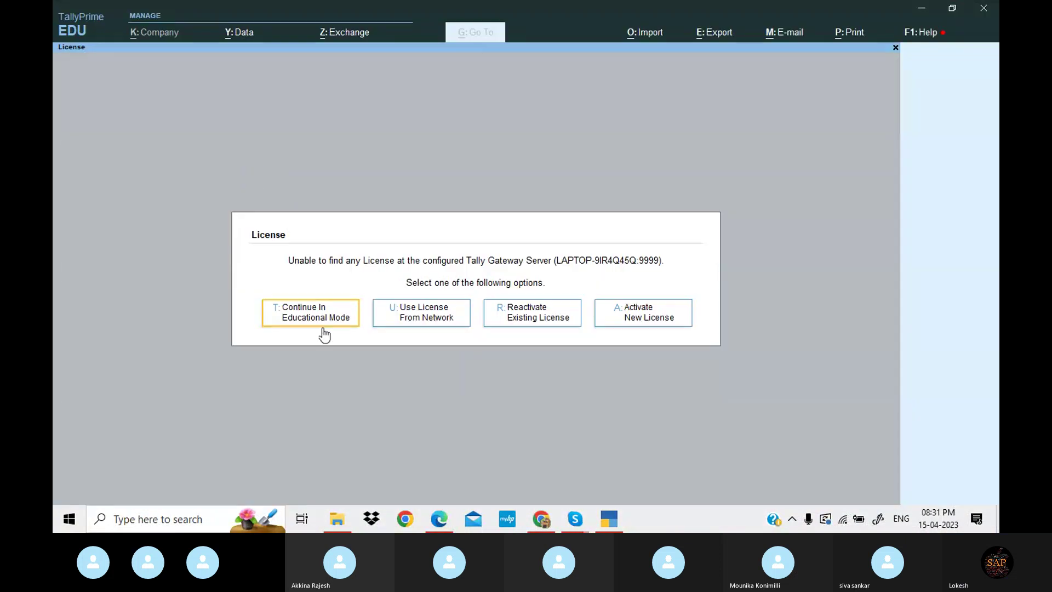
click(333, 321)
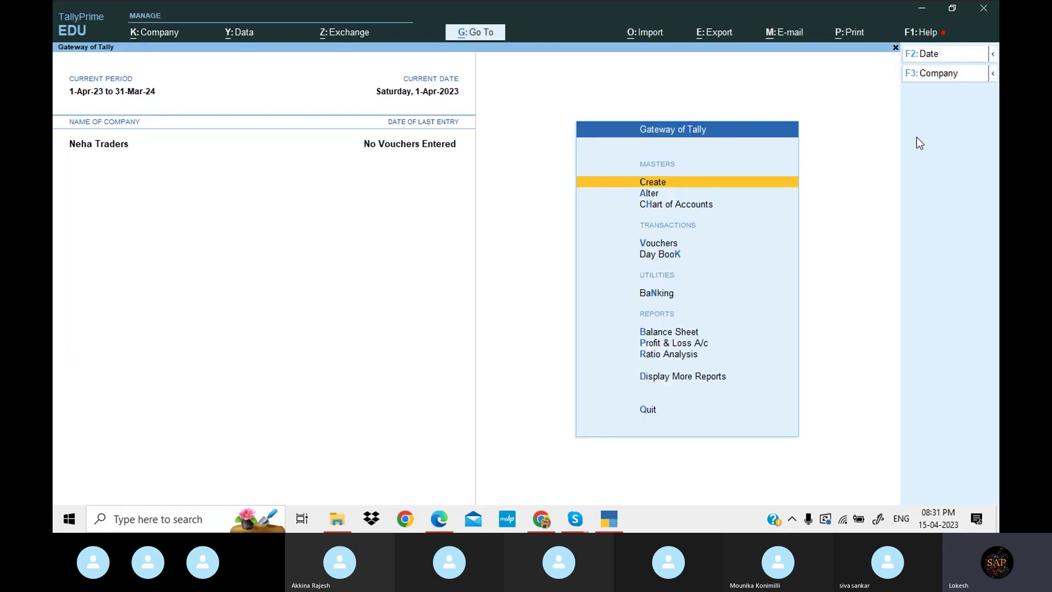
Shut the loaded company Neha Traders
click(933, 77)
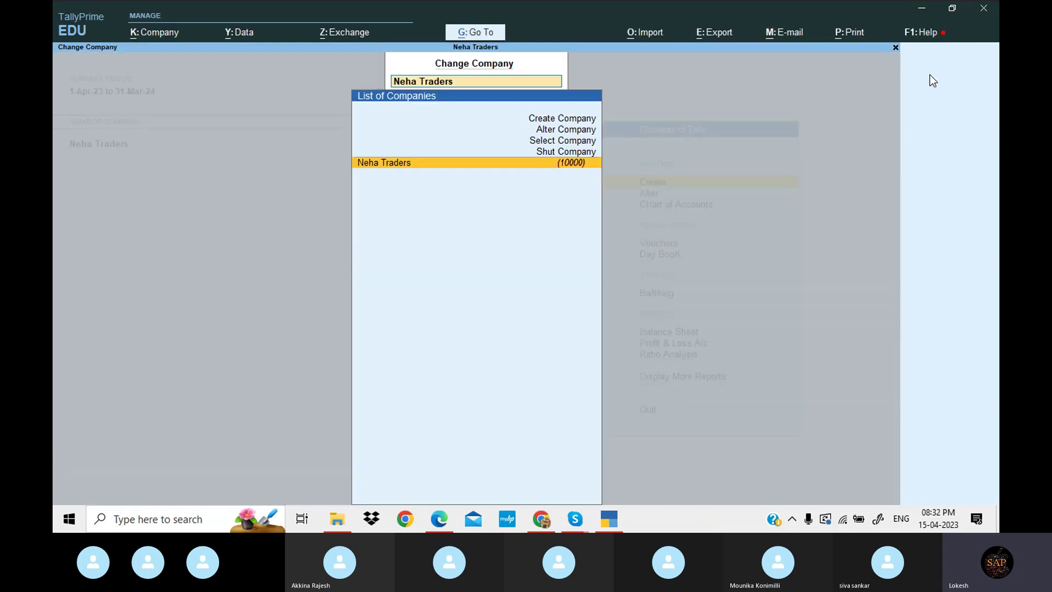
key(Up)
key(Return)
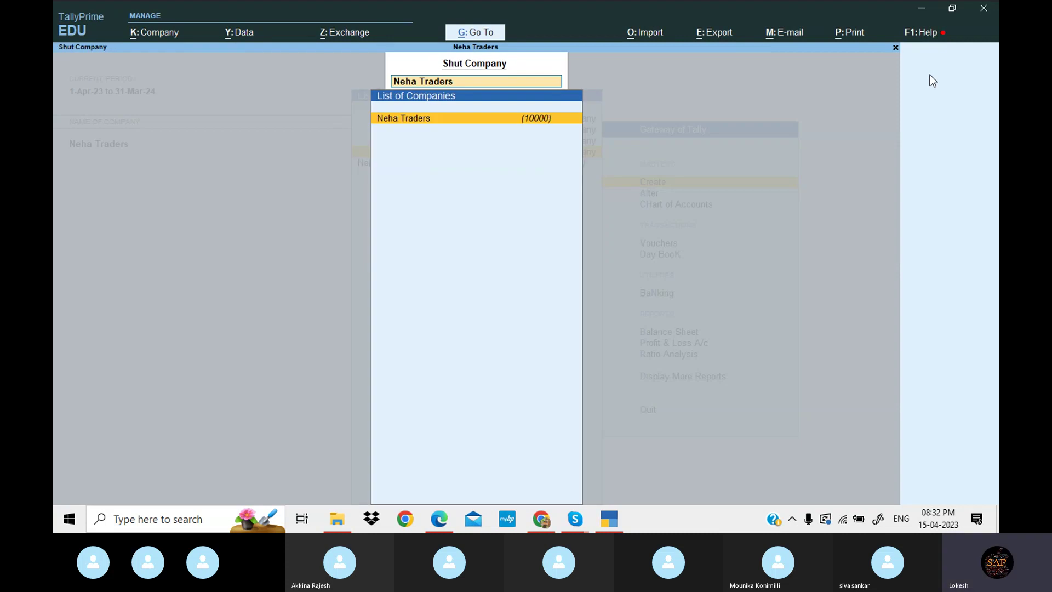
key(Return)
key(Return)
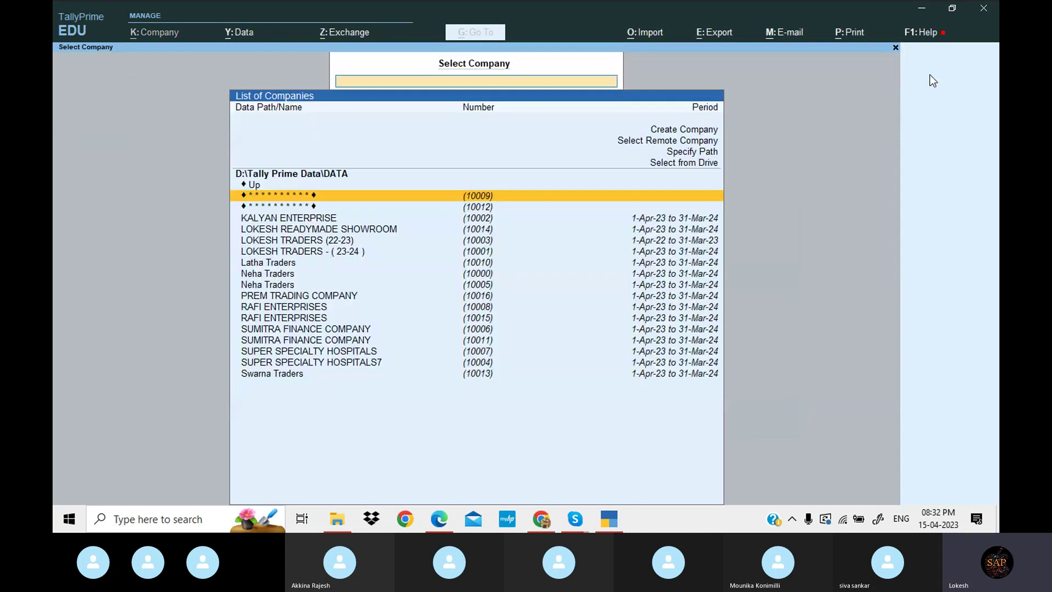
Start creating a company, paste LOKESH READYMADE SHOWROOM as its name and keep the same mailing name
key(Up)
key(Up)
key(Up)
key(Up)
key(Up)
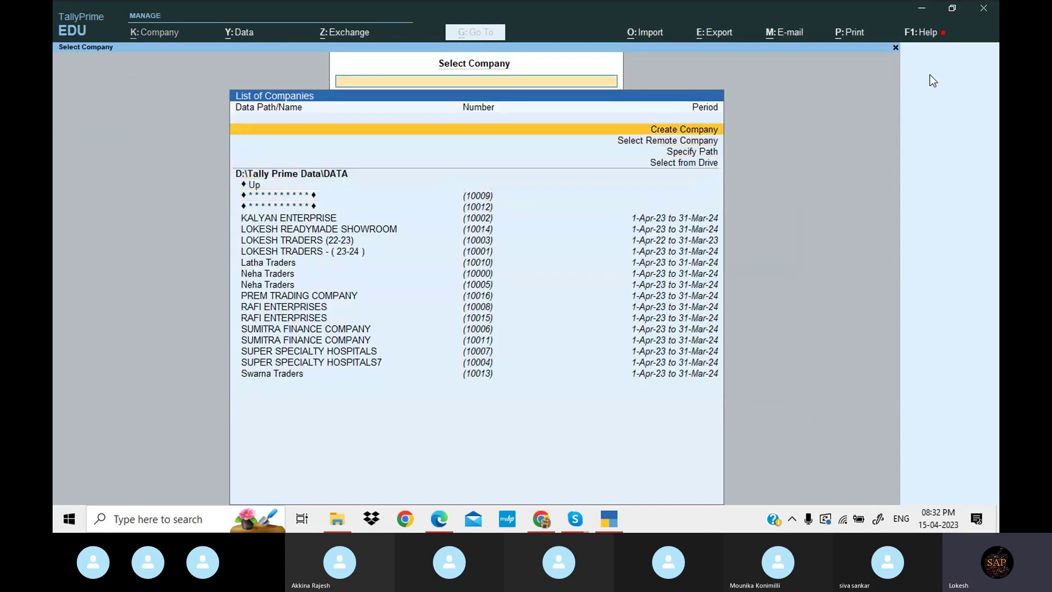
key(Return)
key(ctrl+alt+v)
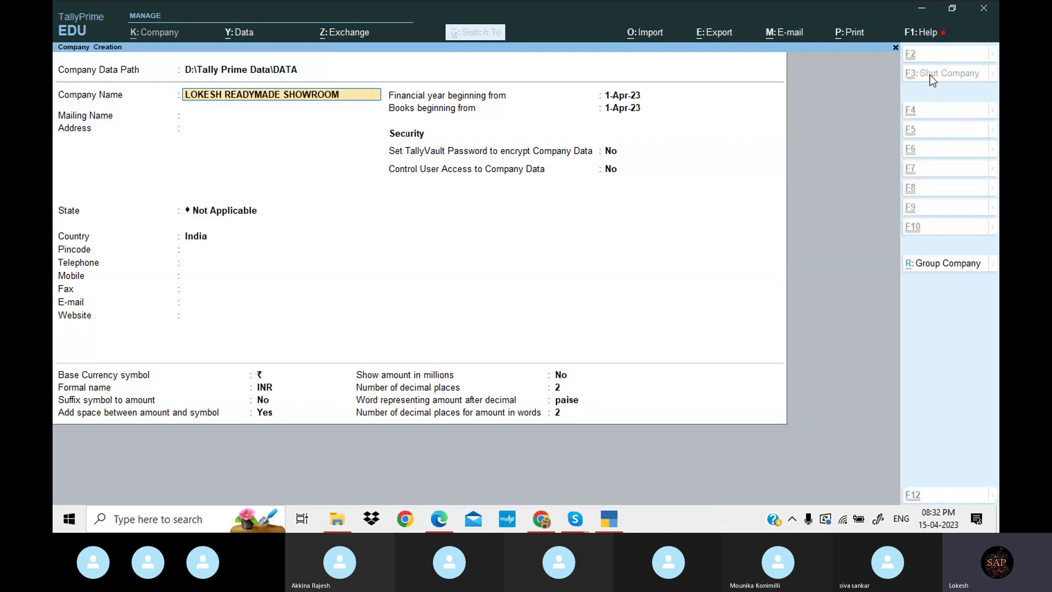
key(Return)
key(Return)
Leave the address blank and set the company's state to Andhra Pradesh
key(Return)
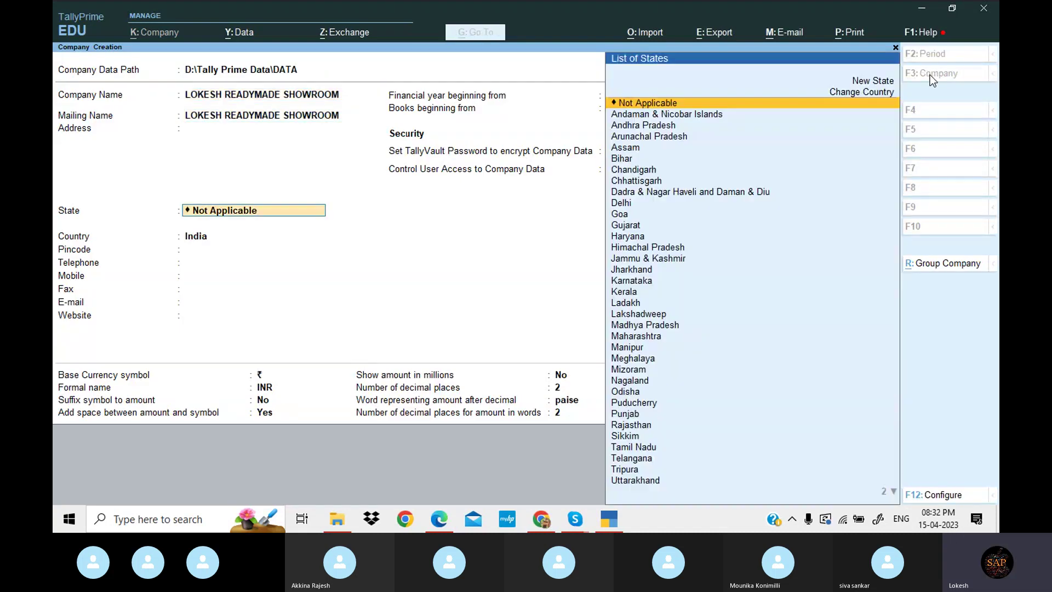
key(Down)
key(Down)
key(Return)
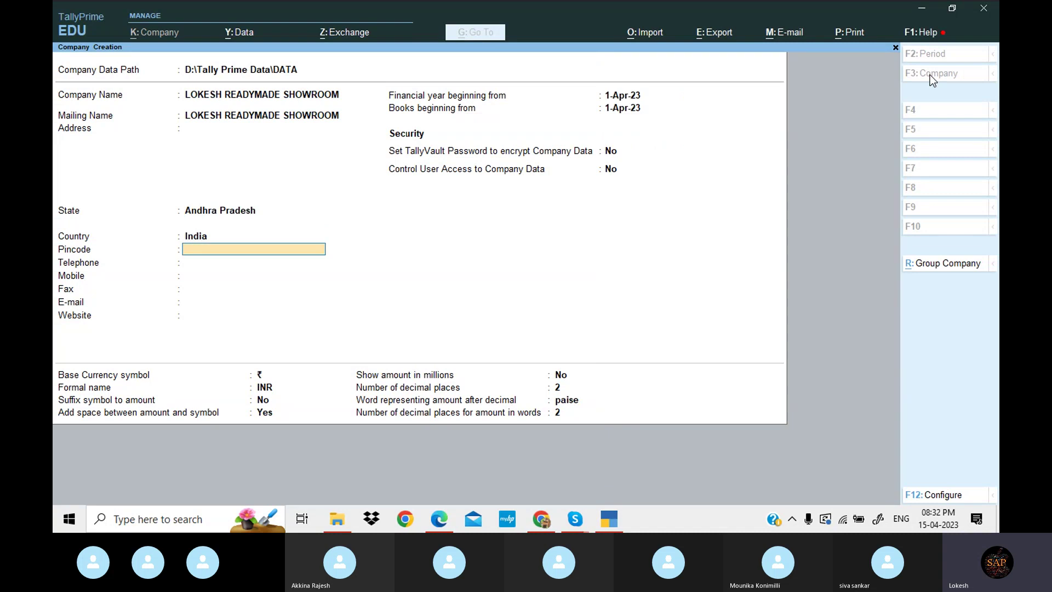
Leave the contact details blank, keep the default financial year, security and currency settings, and save the new company
key(Return)
key(Return)
key(Return)
key(Return)
key(Return)
key(Return)
key(Return)
key(Return)
key(Return)
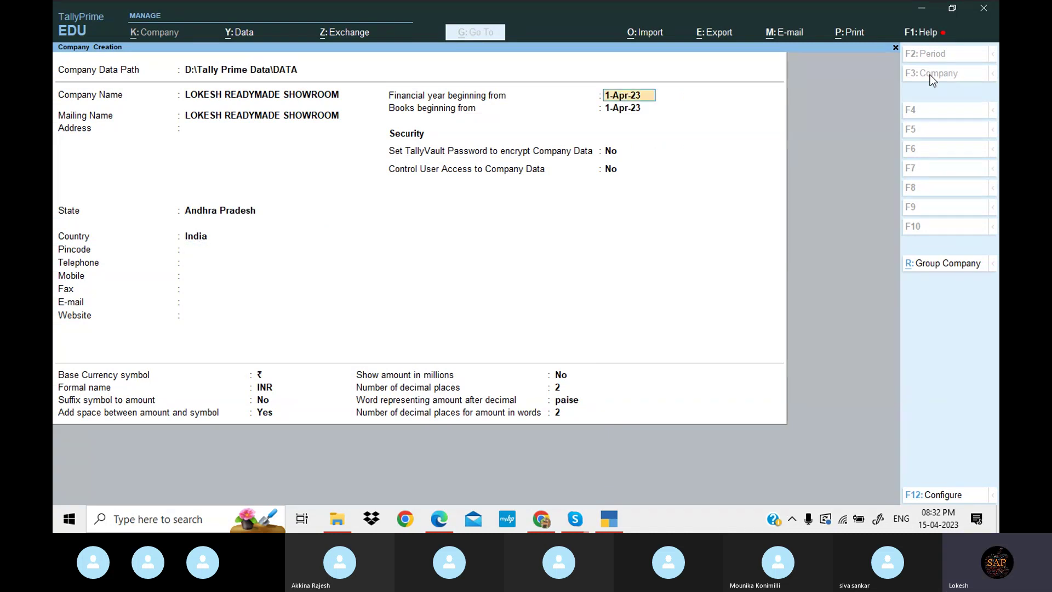
key(Return)
key(Return)
key(Return)
key(Return)
key(Return)
key(Return)
key(Return)
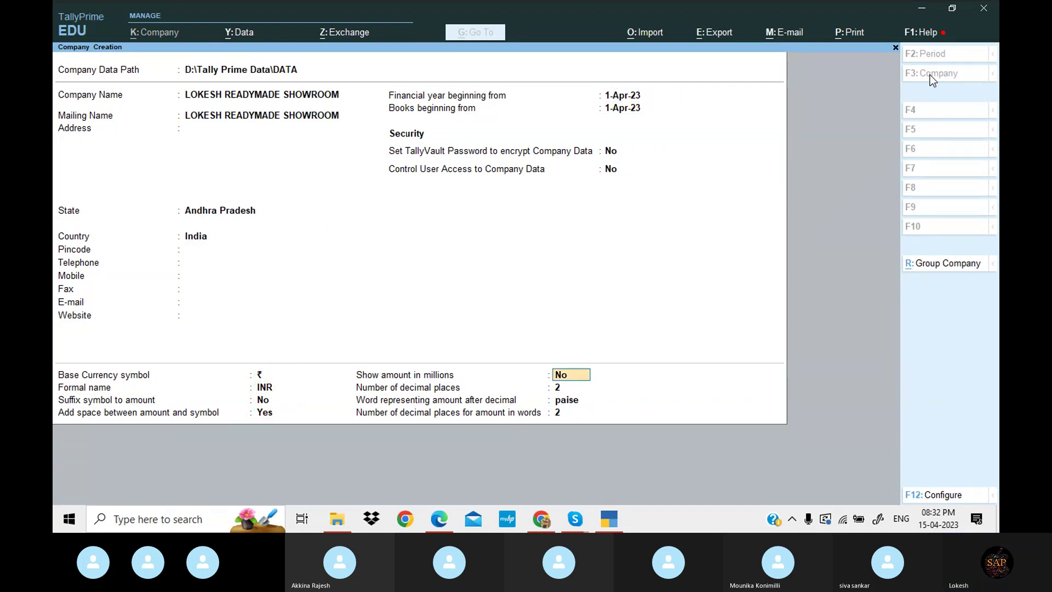
key(Return)
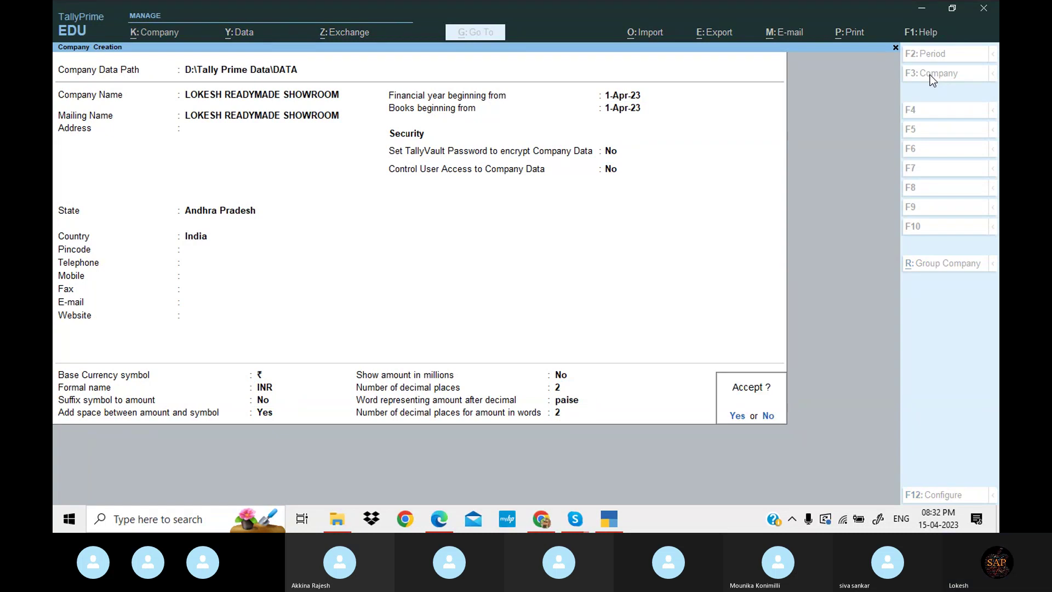
key(Return)
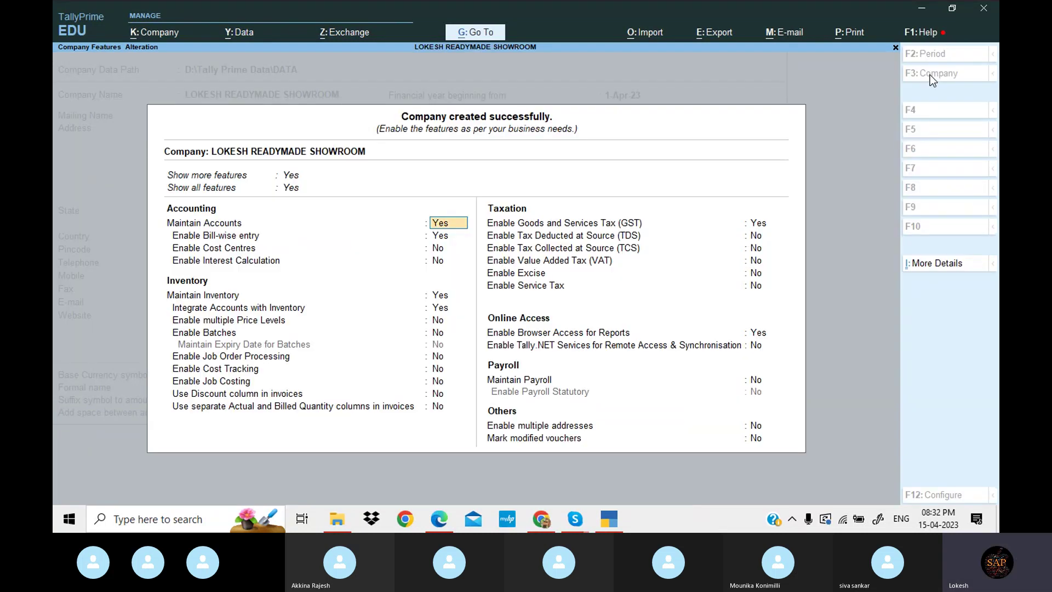
Keep account maintenance enabled, disable bill-wise entry, and leave cost centres and interest calculation off
key(Return)
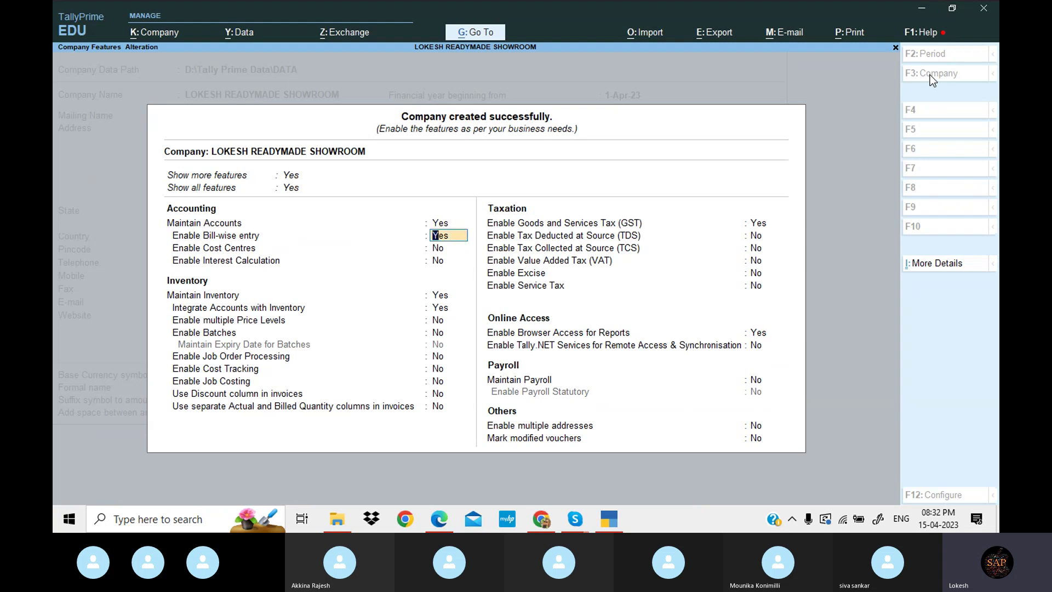
text(n)
key(Return)
key(Return)
key(Return)
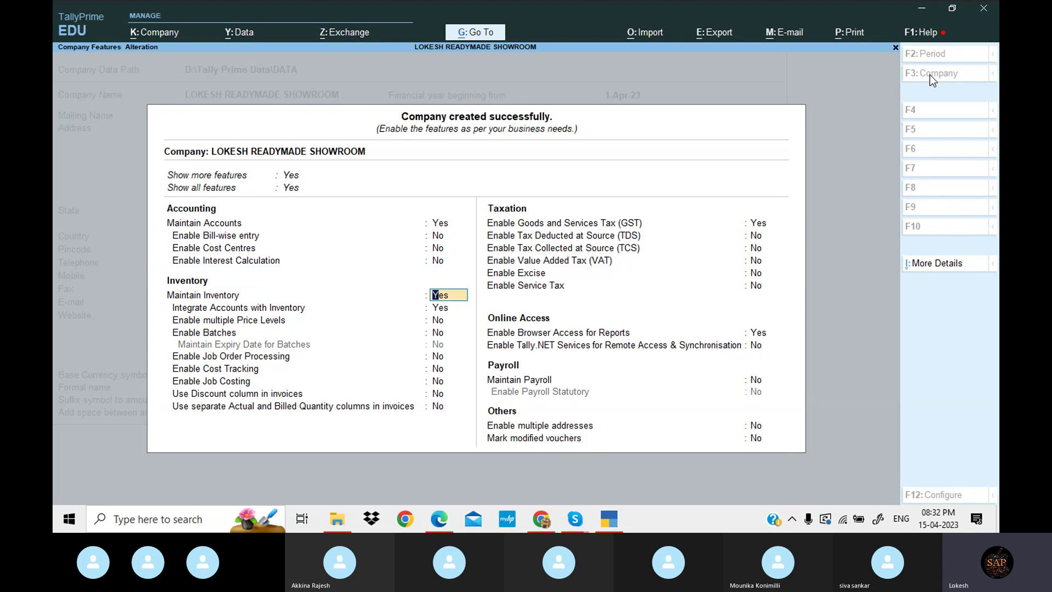
Leave the inventory features at their defaults and disable Goods and Services Tax (GST) along with the other taxation features
key(Down)
key(Down)
key(Down)
key(Down)
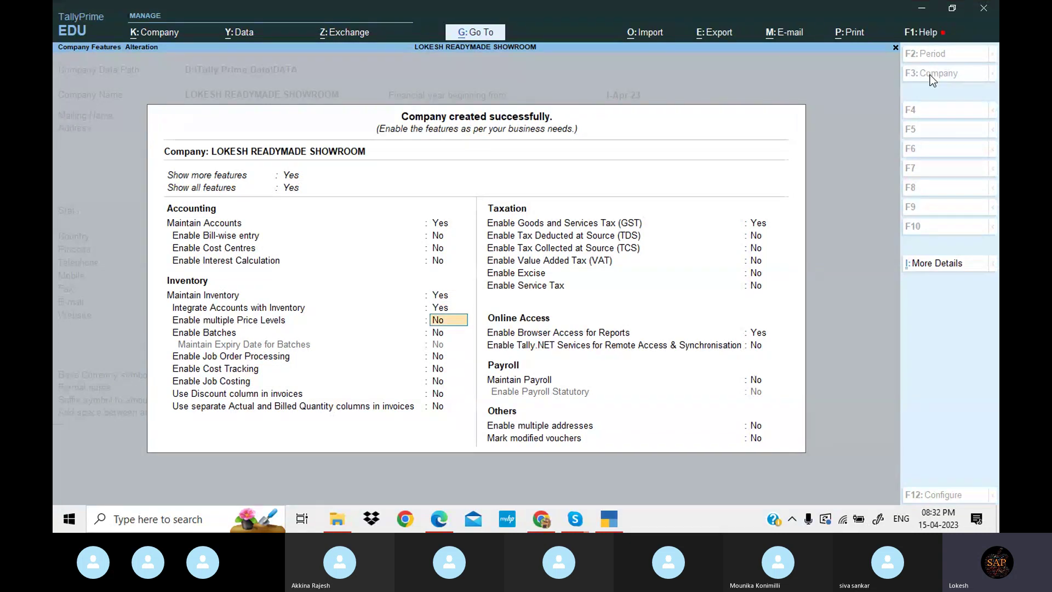
key(Down)
key(Down)
key(Down)
key(Down)
key(Down)
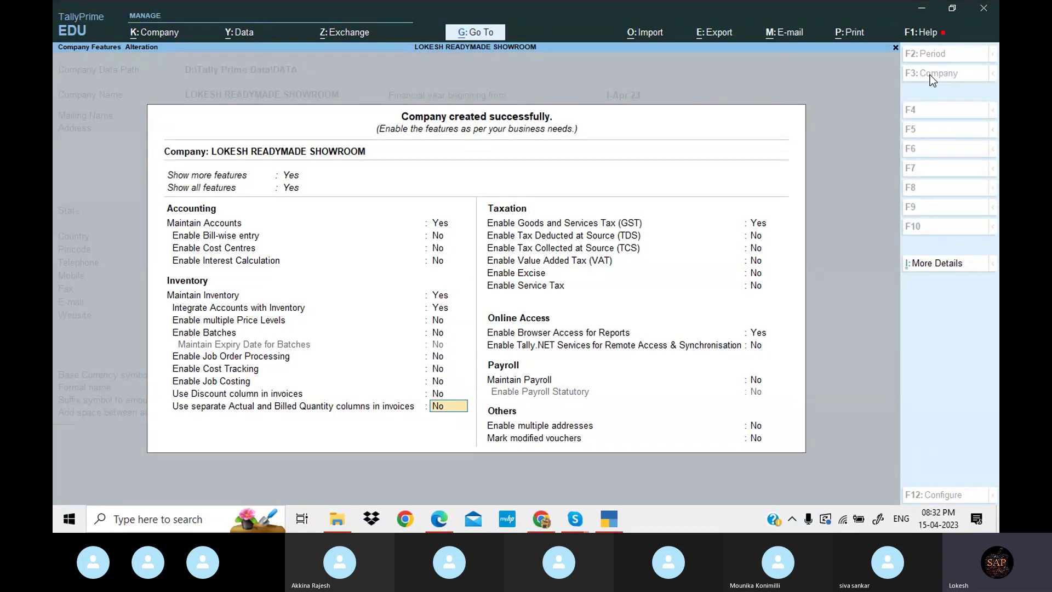
key(n)
key(Down)
key(Down)
key(Down)
key(Down)
key(Down)
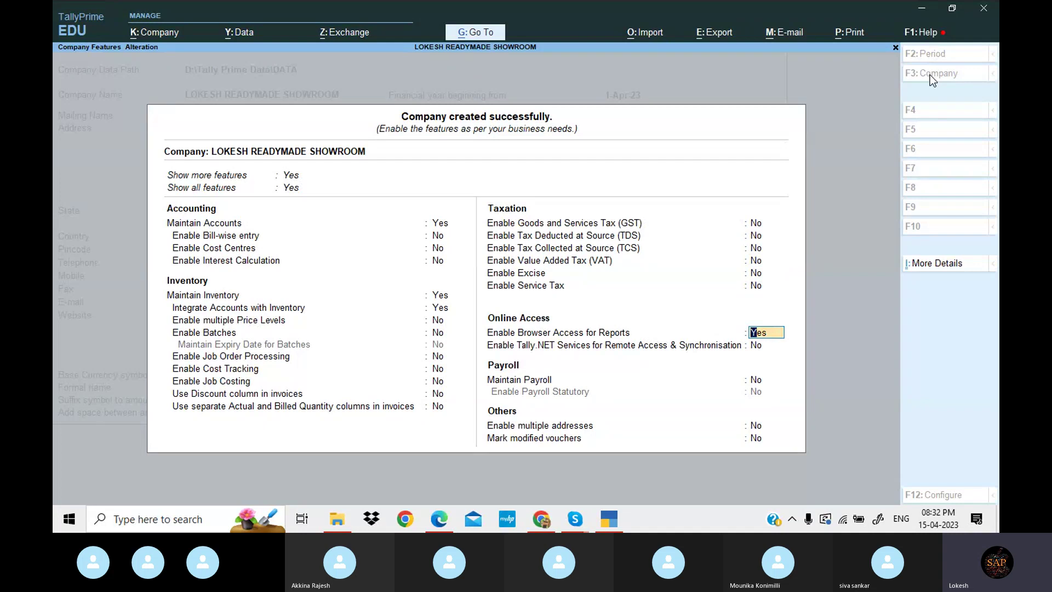
Disable browser access for reports, keep the payroll and other features off, and save the company features
key(n)
key(Down)
key(Down)
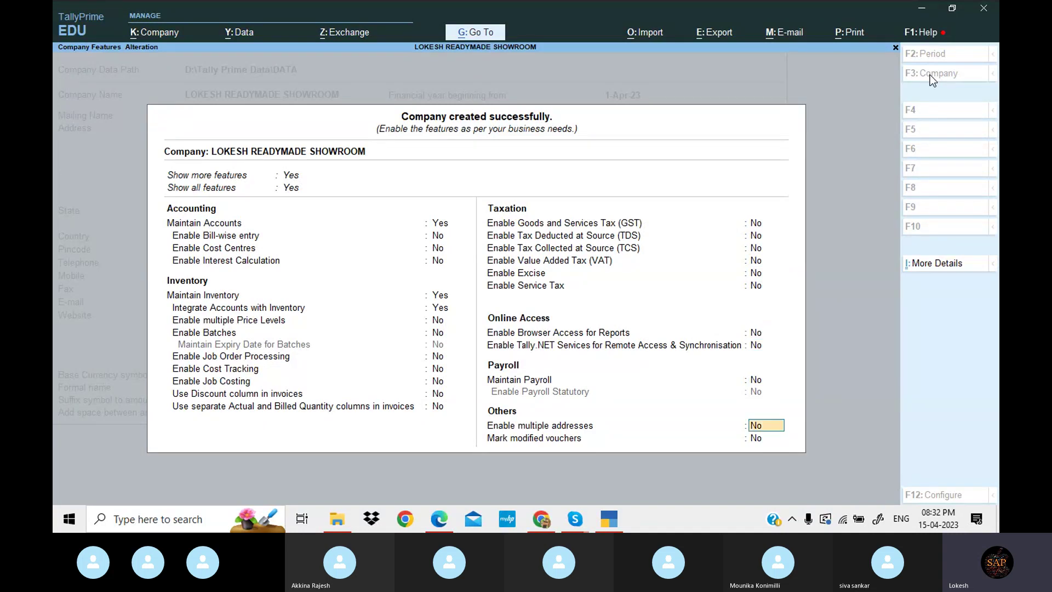
key(Return)
key(Return)
key(Return)
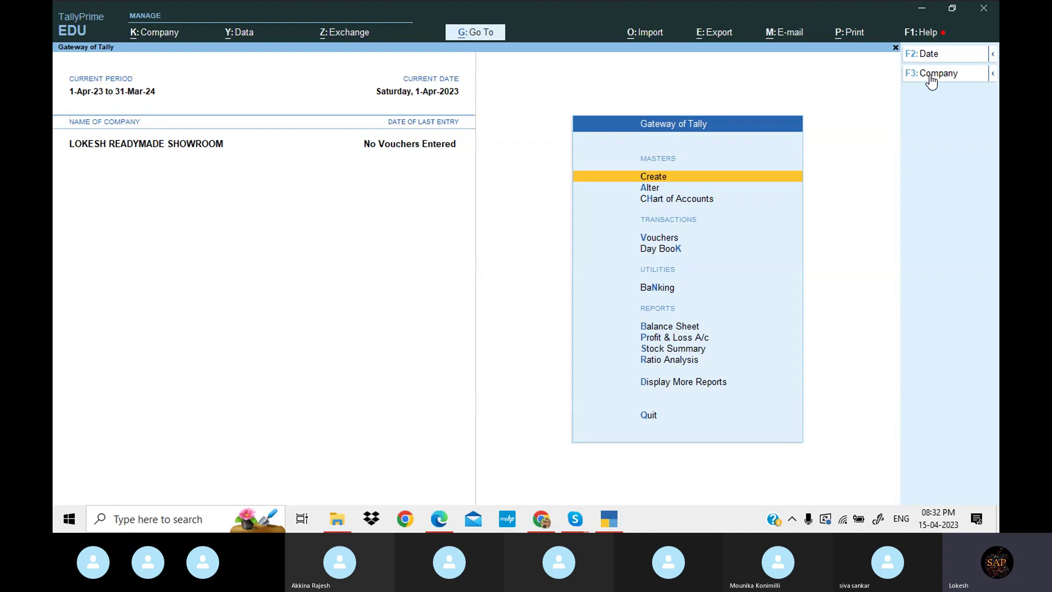
Start creating a new ledger master for the company
key(Return)
key(Down)
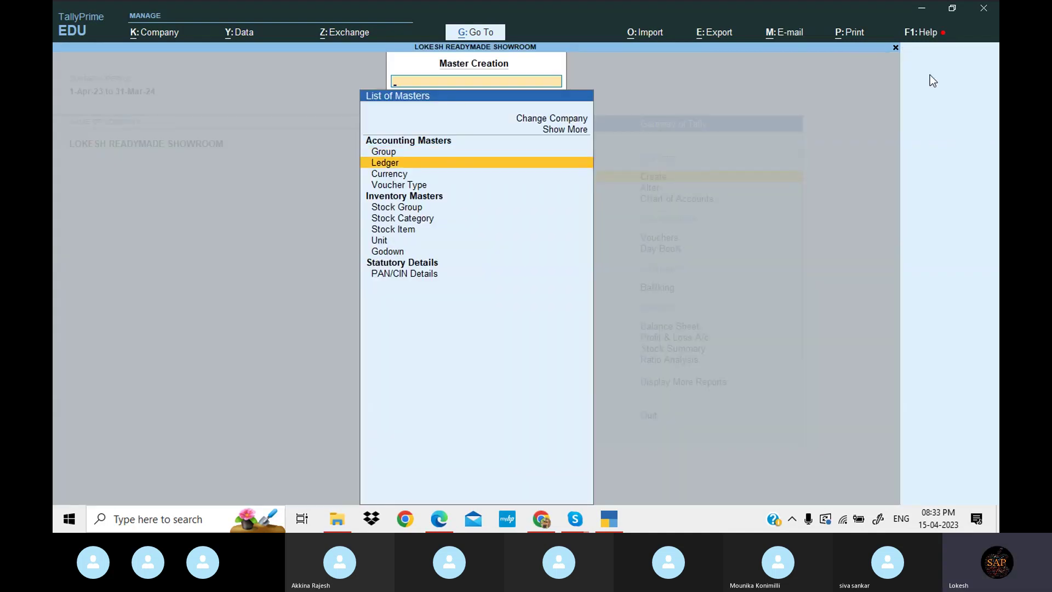
key(Return)
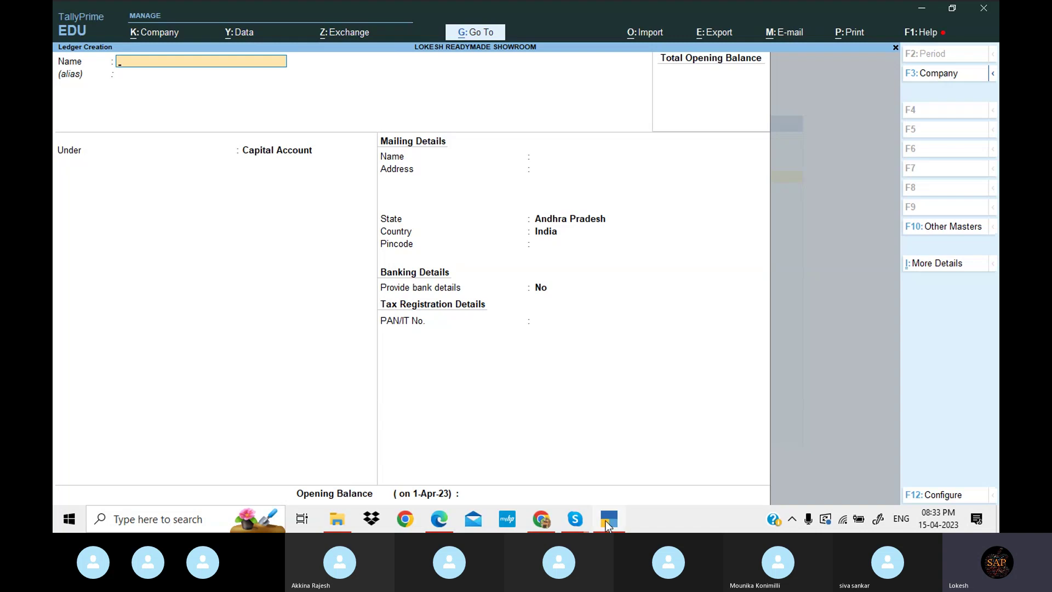
Switch to the GENERAL LOKESH (1).pdf in Edge, review Problem 11 and copy the word Capital from its opening line
click(441, 528)
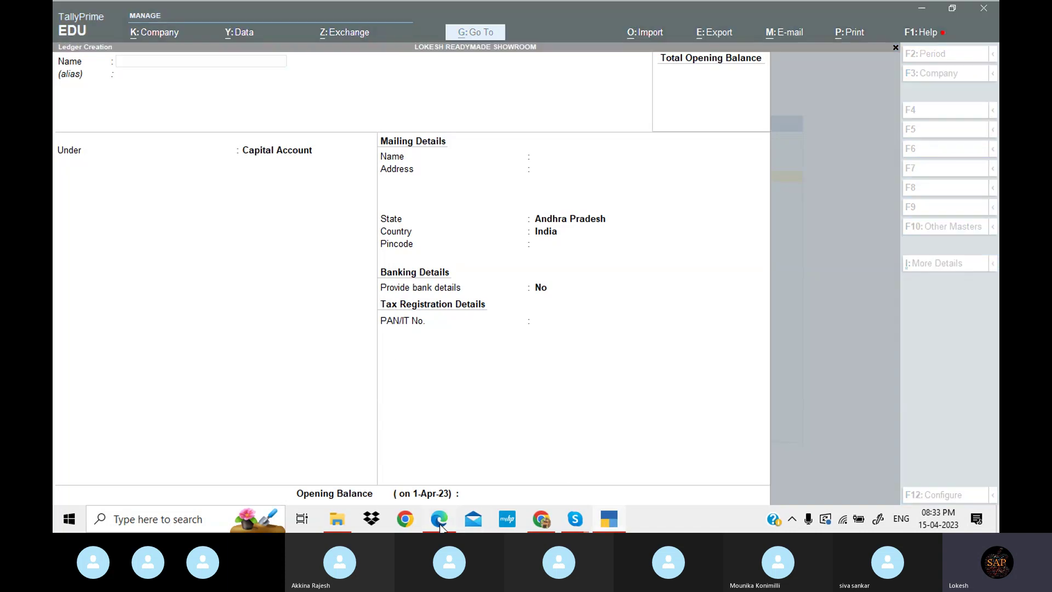
scroll(413, 338, down, 3)
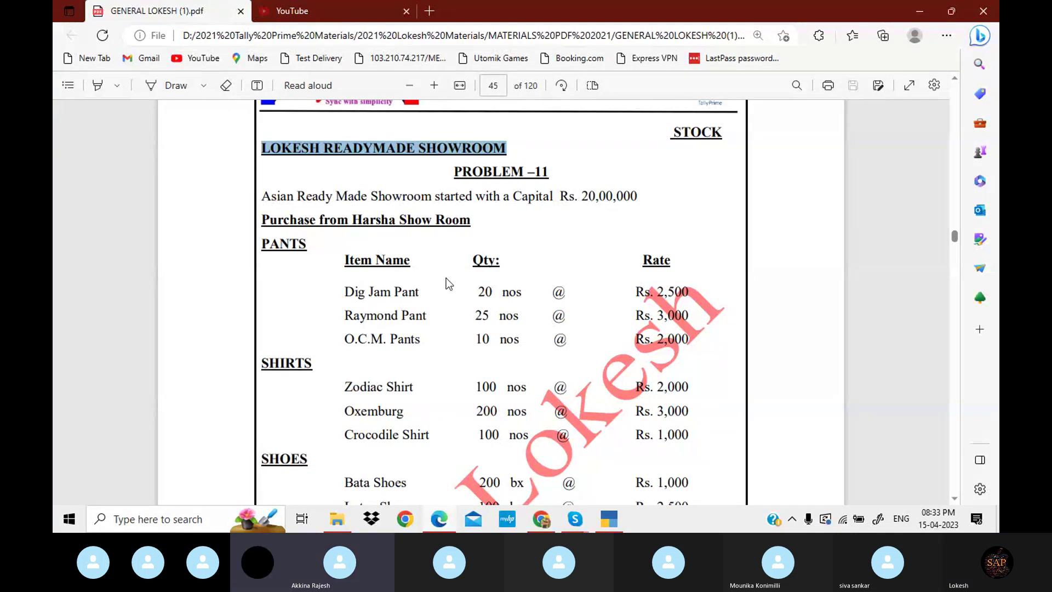
scroll(450, 282, down, 5)
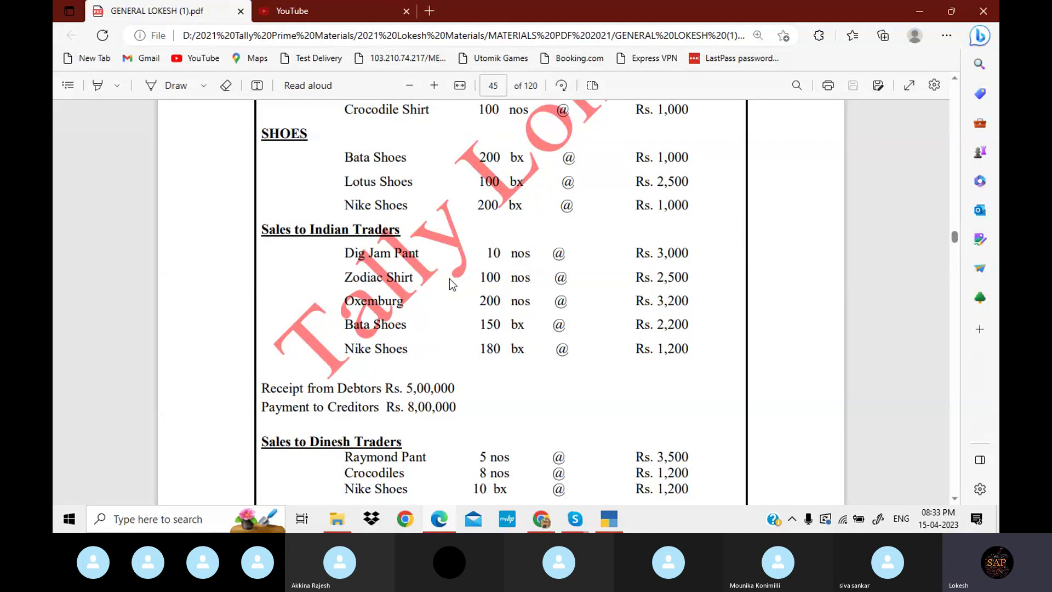
scroll(452, 298, up, 7)
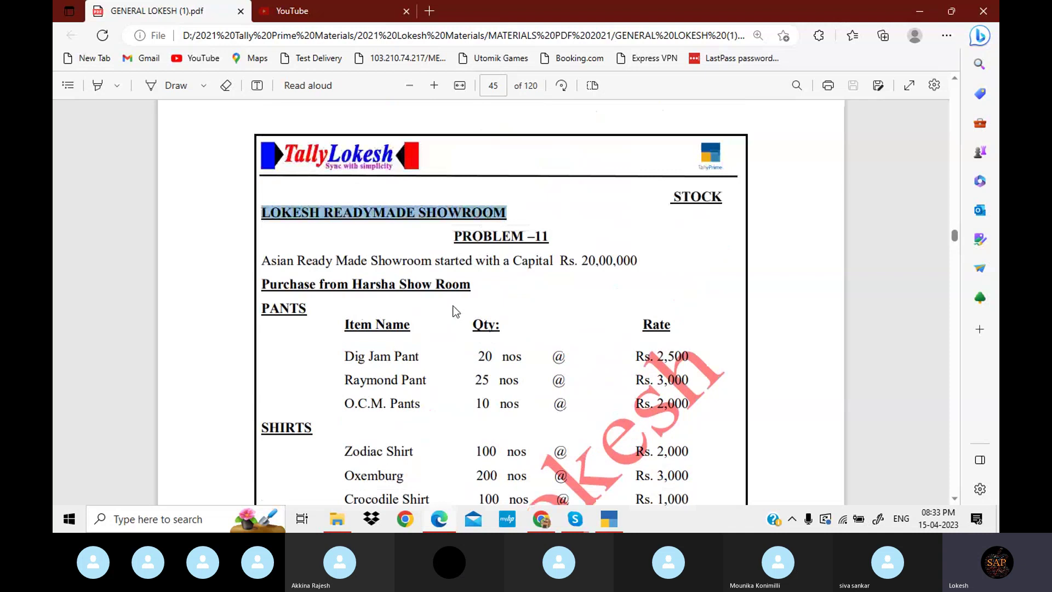
drag(511, 261, 554, 263)
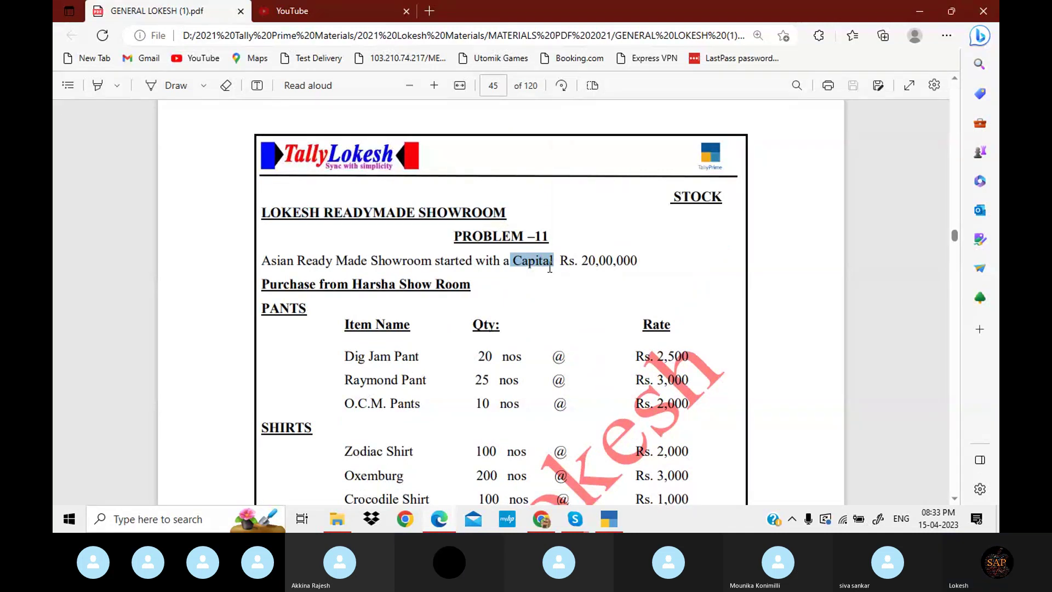
Switch back to TallyPrime and create the ledger Capital under Capital Account, leaving the mailing details and opening balance at their defaults
key(alt+Tab)
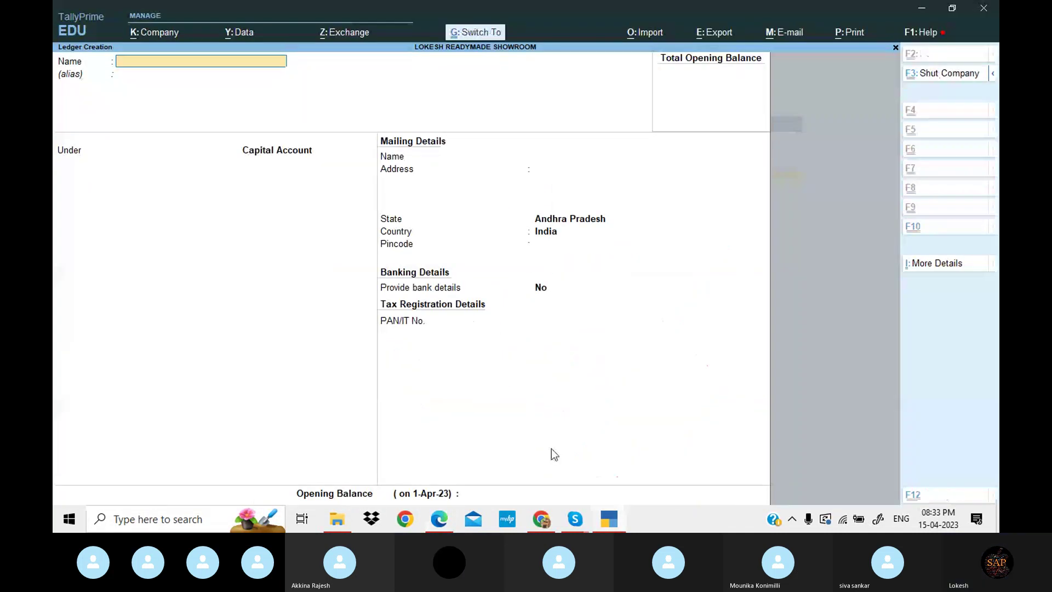
key(ctrl+alt+v)
key(Return)
key(Return)
key(Return)
key(Return)
key(Return)
key(Return)
key(Return)
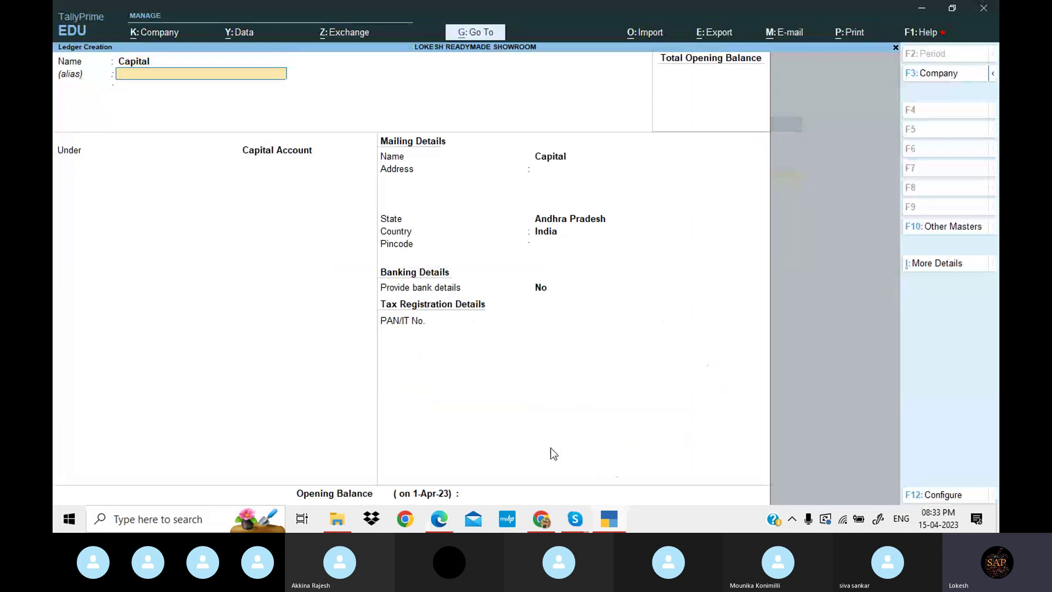
key(Return)
key(Return)
key(Return)
key(Return)
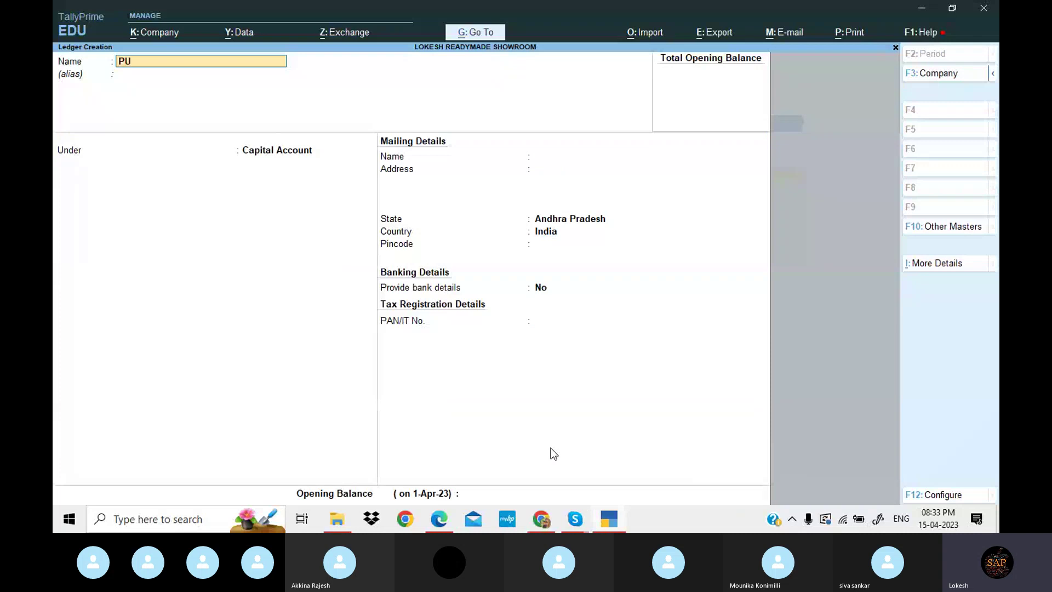
Create the ledger Purchase under Purchase Accounts, with the type of ledger set to Not Applicable
key(BackSpace)
key(BackSpace)
text(urchase)
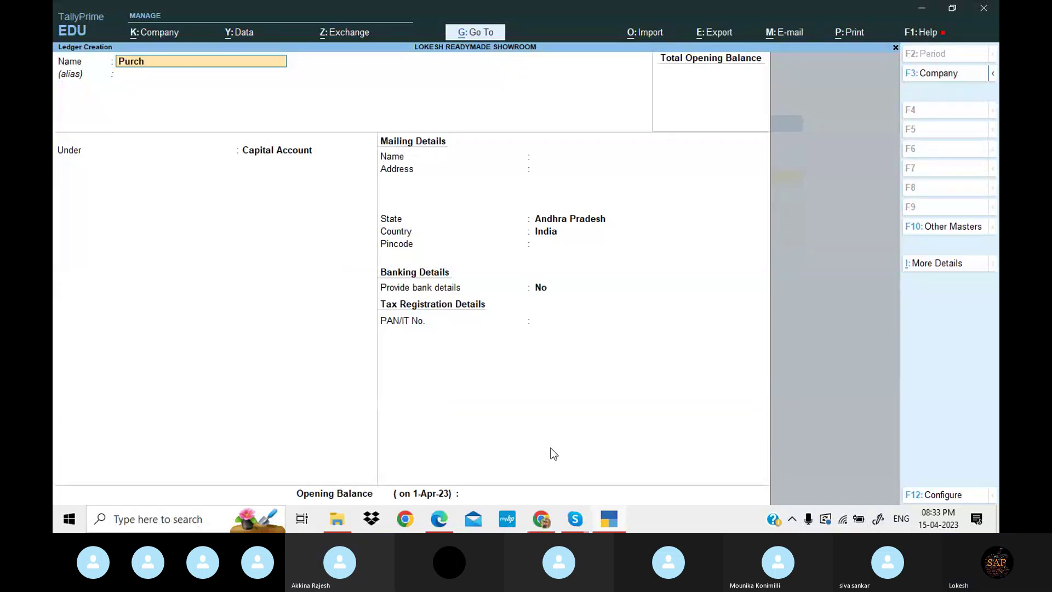
key(Return)
key(Return)
text(pu)
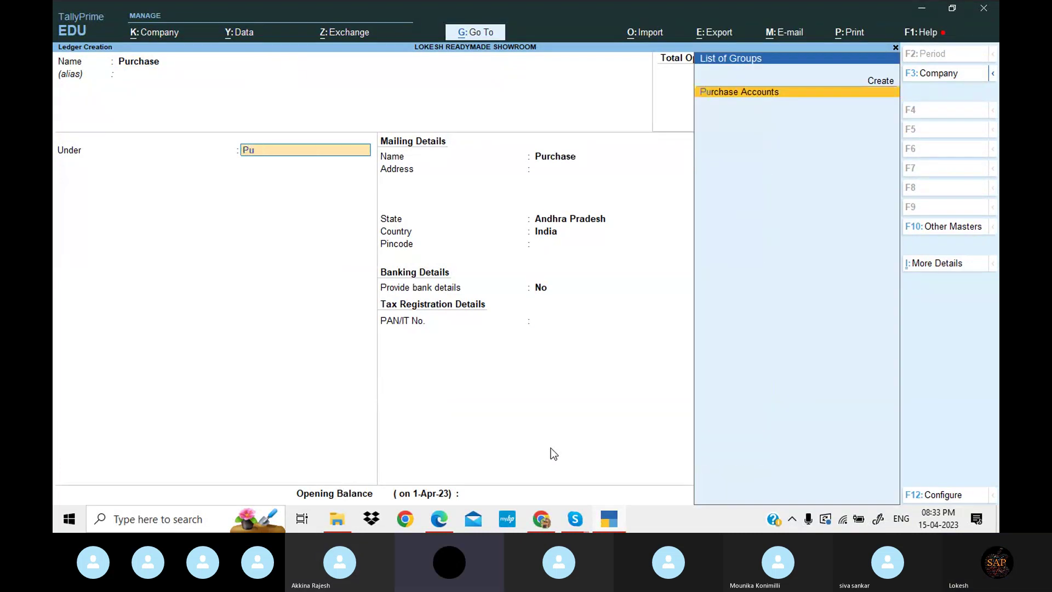
key(Return)
key(Return)
key(Return)
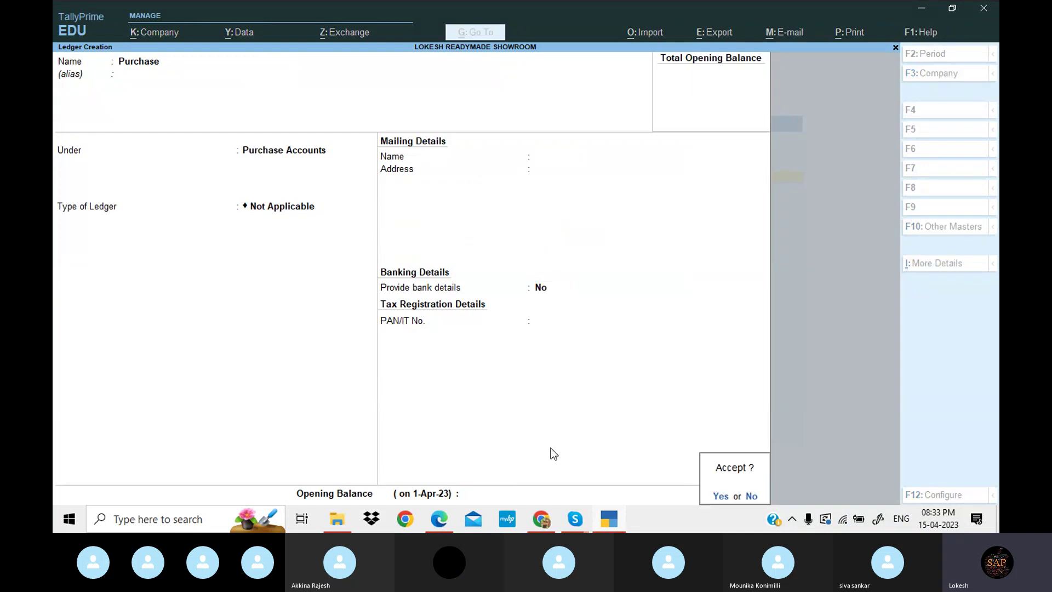
key(Return)
Create the ledger Harsha Show Room under Sundry Creditors, with default mailing details and no opening balance
text(Harsha)
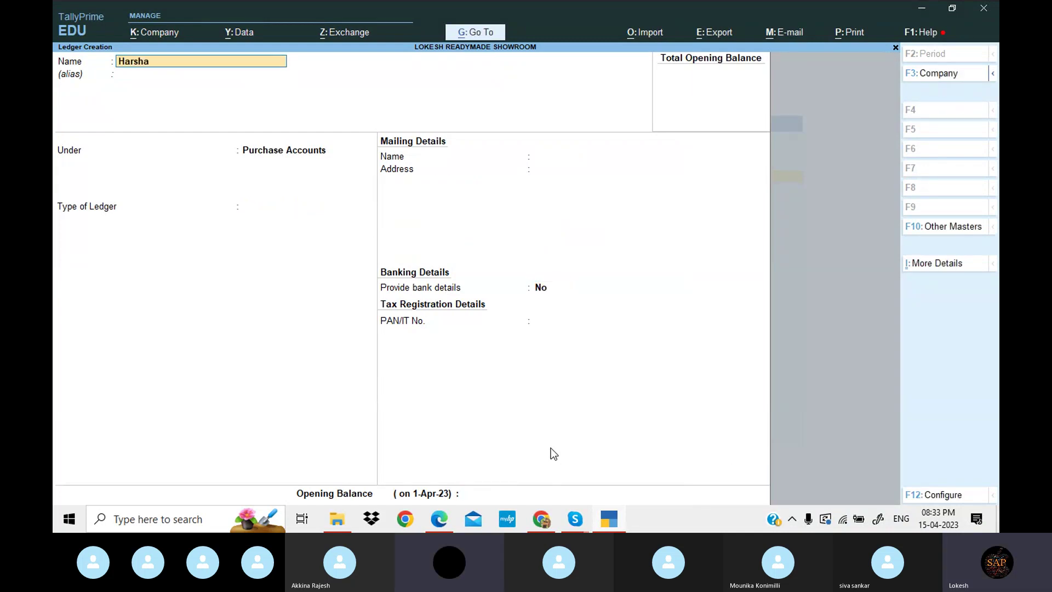
text( Show Room)
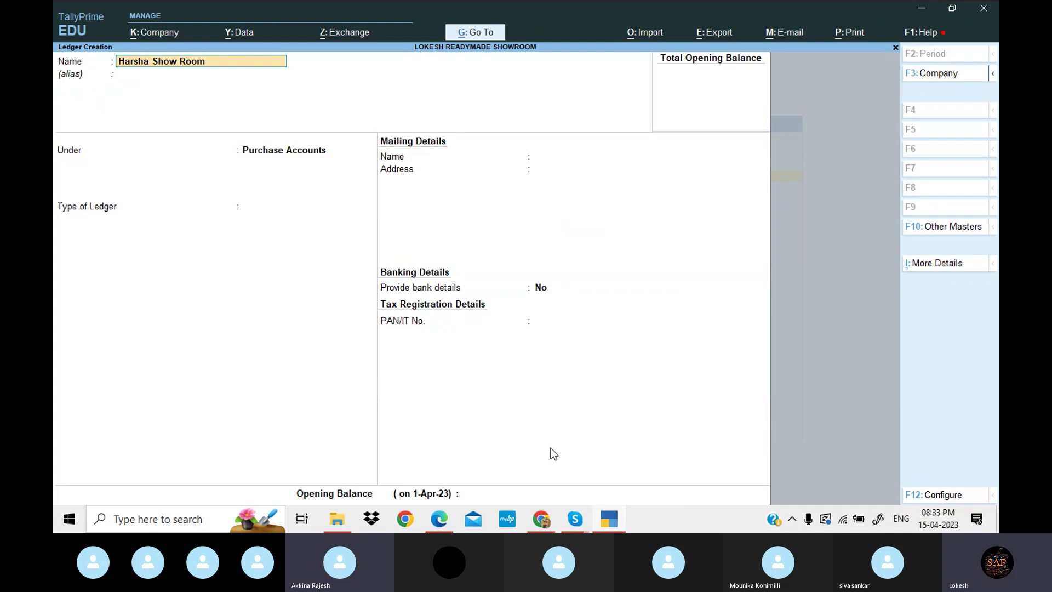
key(Return)
key(Return)
text(Sun)
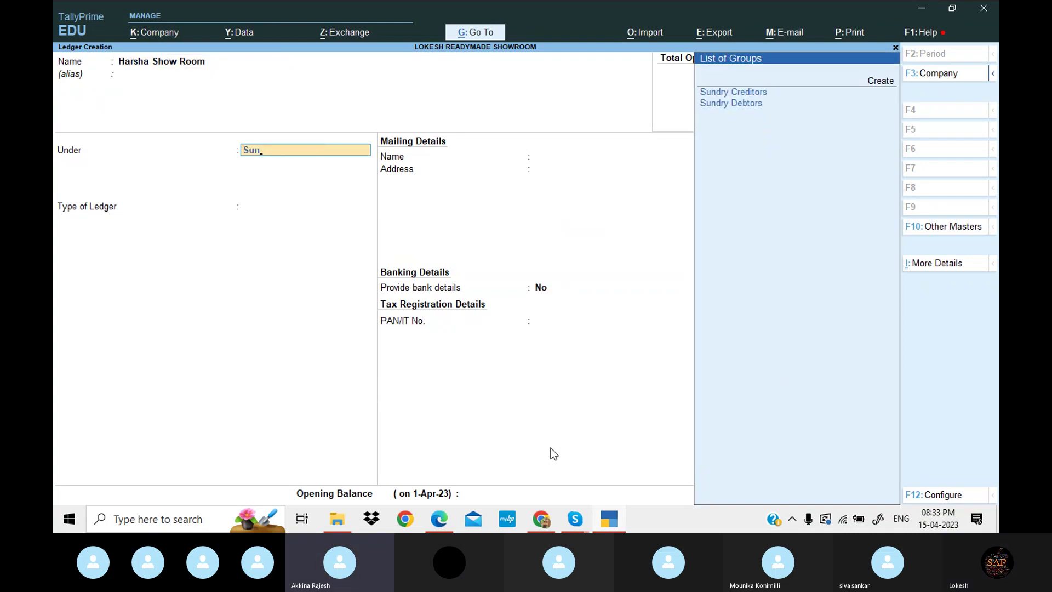
key(Return)
key(Return)
key(Return)
key(Return)
key(Return)
key(Return)
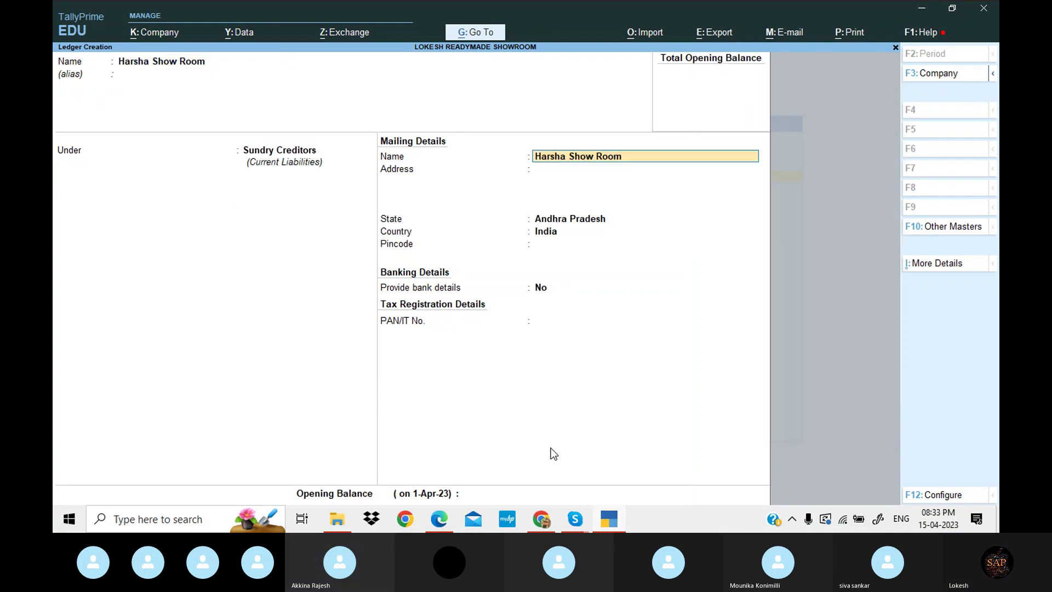
key(Return)
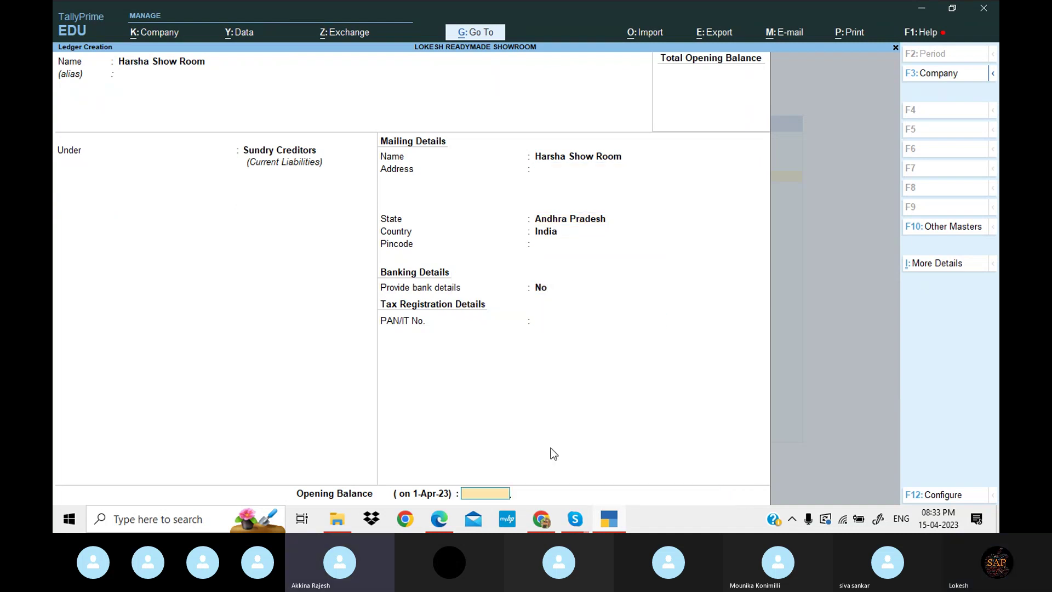
key(Return)
key(Return)
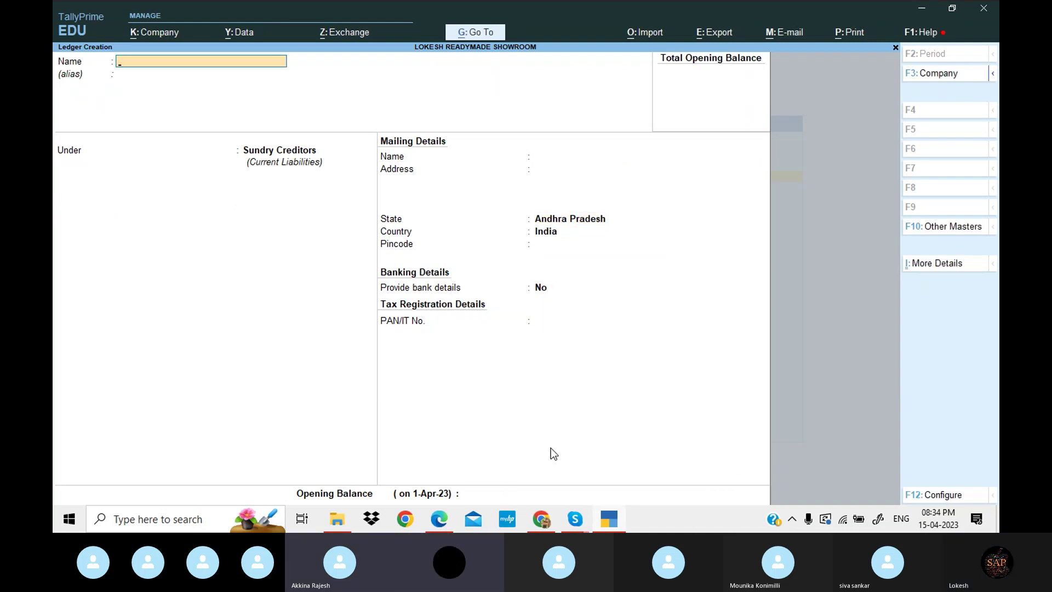
Create the ledger Sales under Sales Accounts, accepting the default values for the remaining fields
text(Sales)
key(Return)
key(Return)
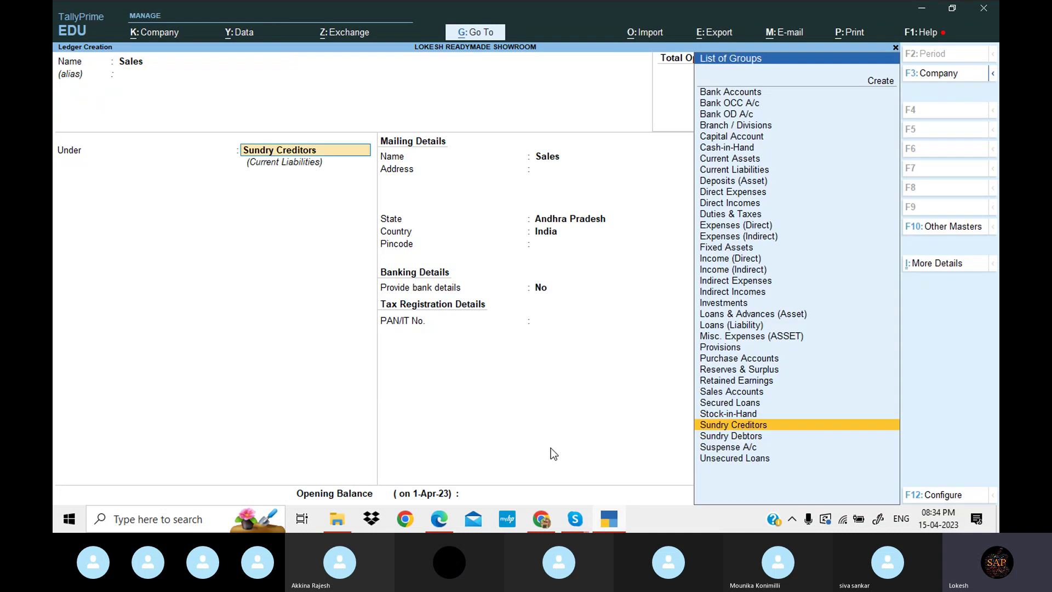
text(sales)
key(Return)
key(Return)
key(Return)
key(Return)
key(Return)
key(Return)
key(Return)
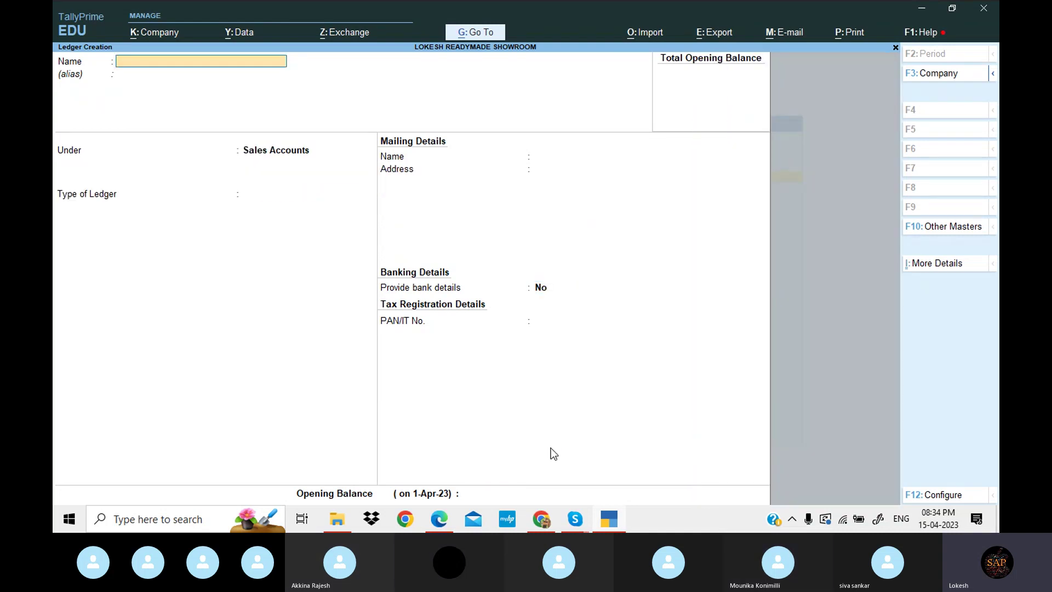
Create the ledger Indian Traders under Sundry Debtors, with default mailing details and no opening balance
text(Indian)
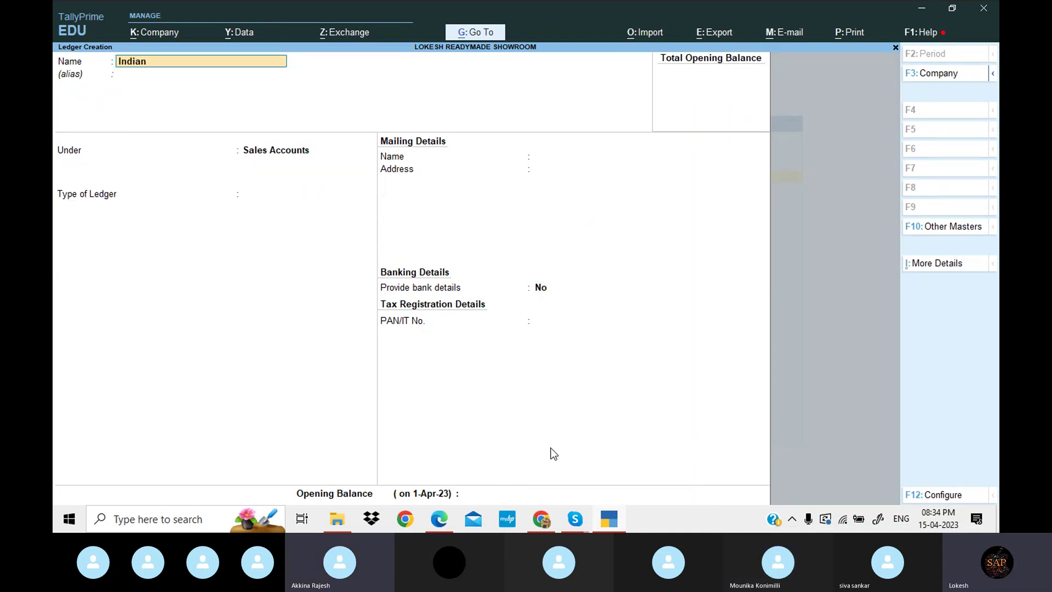
text( Traders)
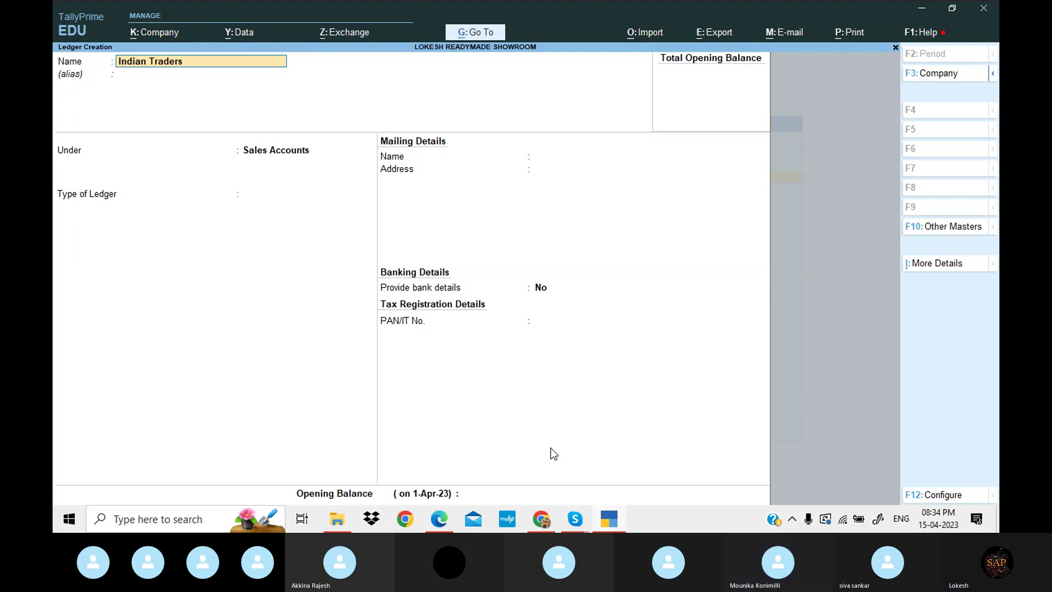
key(Return)
key(Return)
text(Sund)
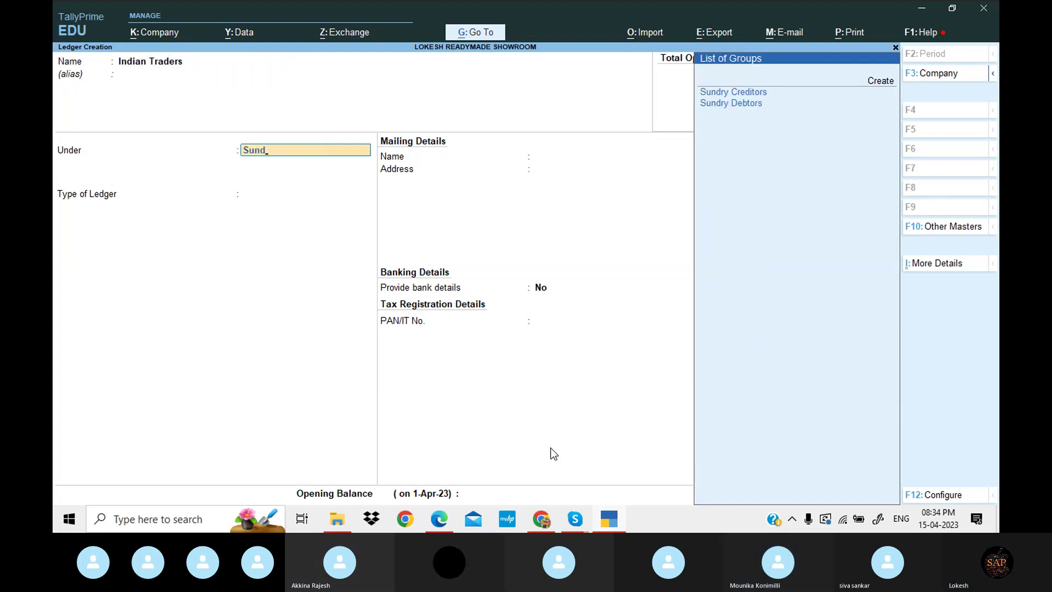
key(Down)
key(Return)
key(Return)
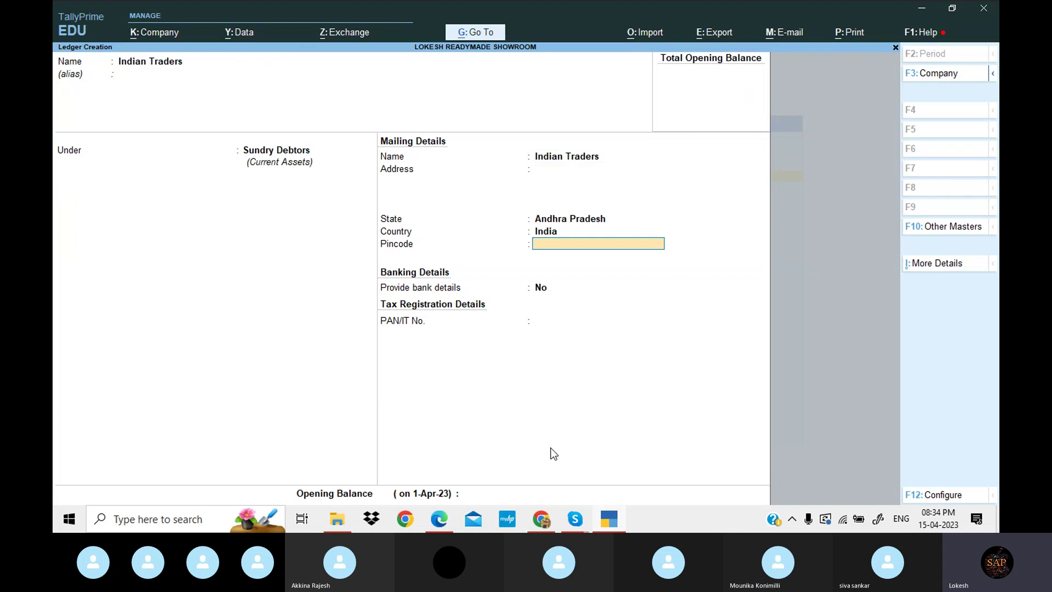
key(Return)
key(Return)
key(Return)
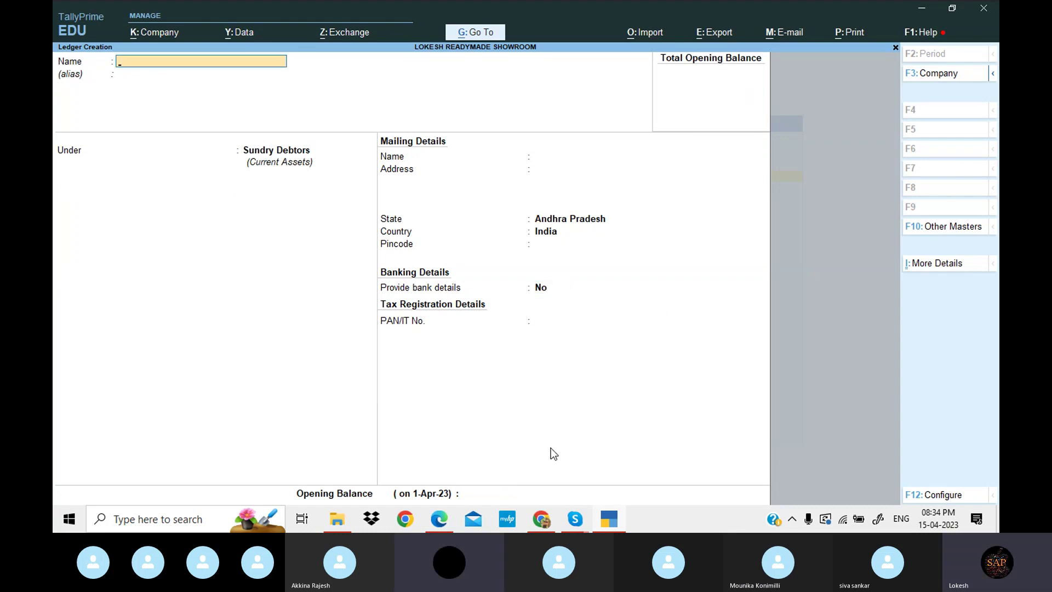
Create the ledger Dinesh Traders under Sundry Debtors, with default mailing details and no opening balance
text(Dinesh traders)
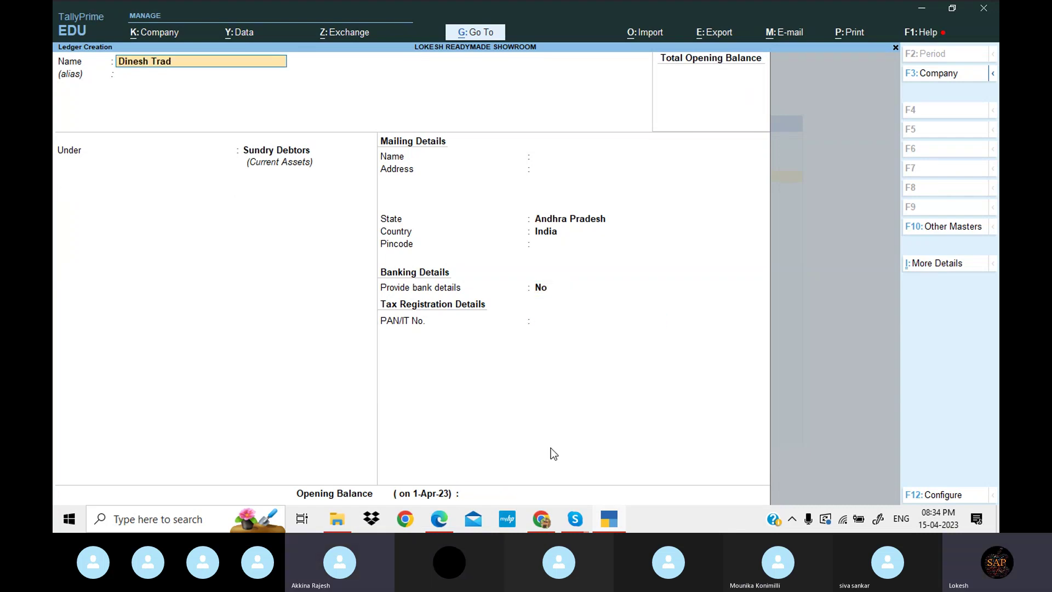
key(Return)
key(Return)
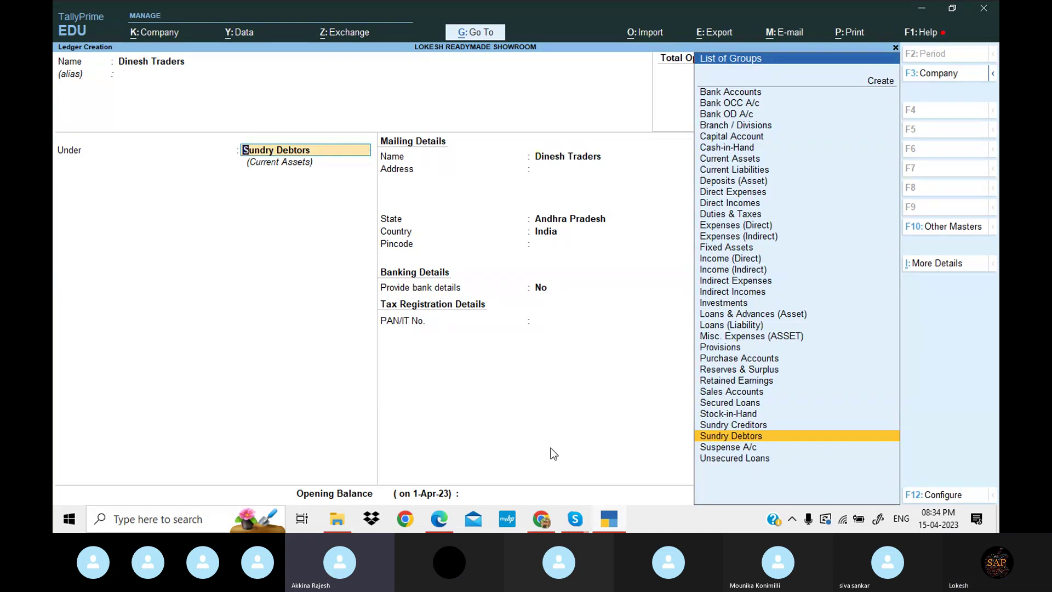
key(Return)
key(Return)
key(Return)
key(Return)
key(Return)
key(Return)
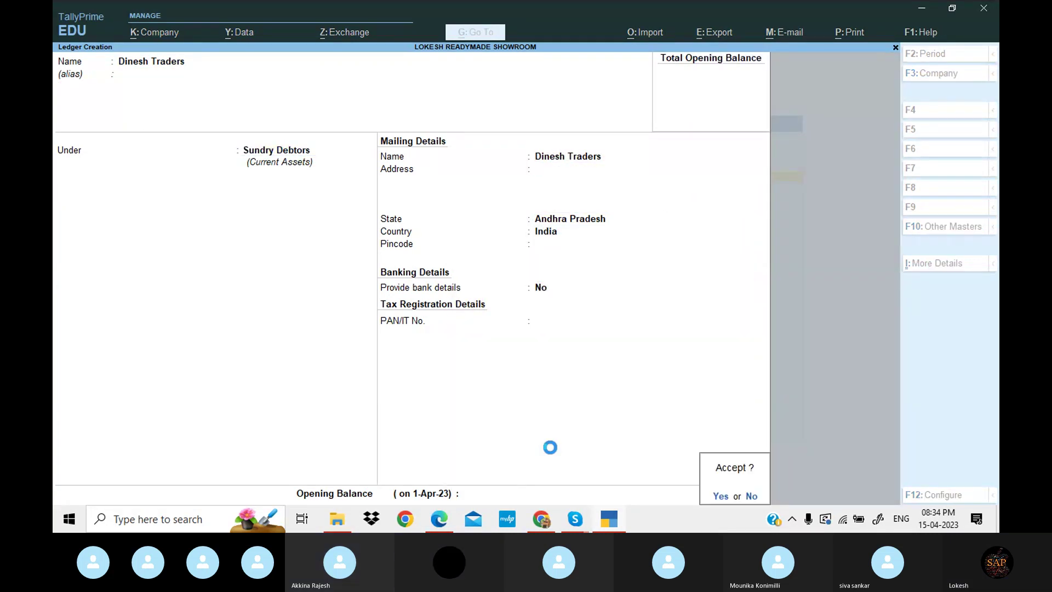
key(Return)
Switch to the exercise PDF and review the purchase and sales parties named in Problem 11
click(610, 519)
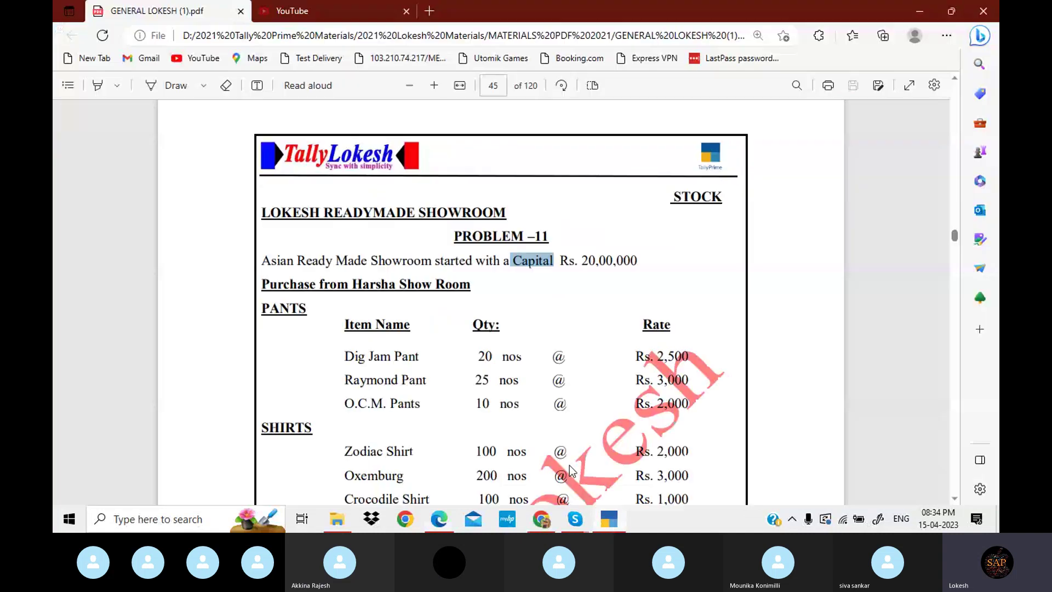
drag(278, 284, 481, 291)
scroll(481, 291, down, 7)
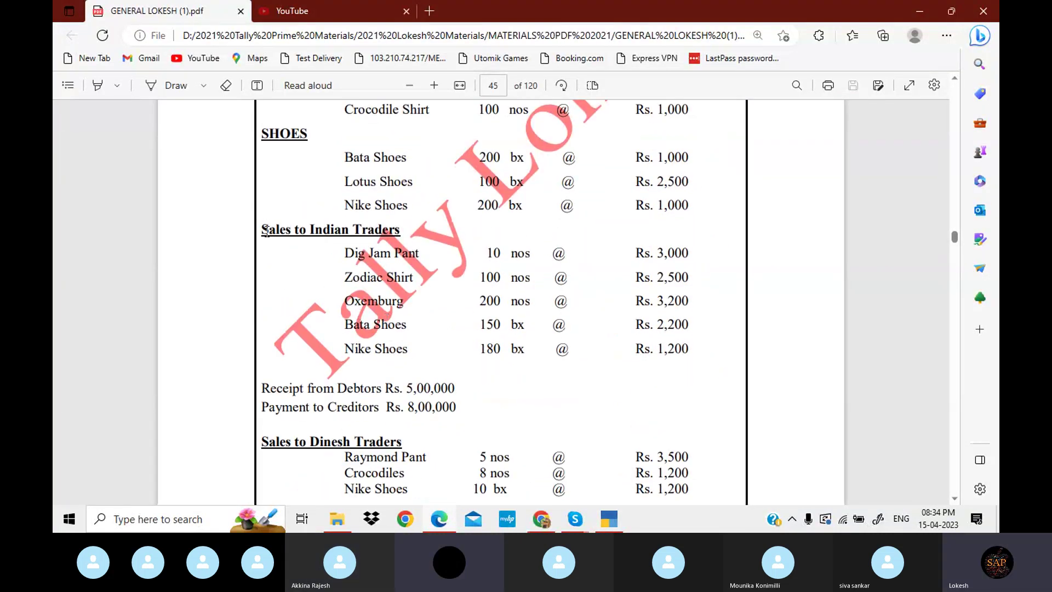
drag(262, 229, 410, 234)
drag(263, 442, 411, 442)
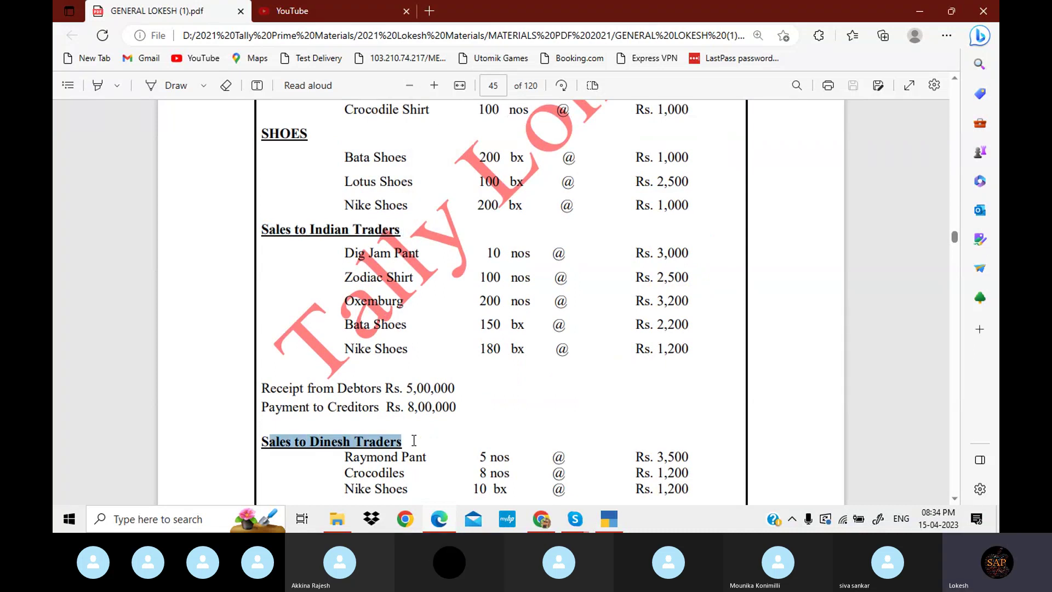
scroll(427, 368, up, 5)
scroll(426, 367, up, 1)
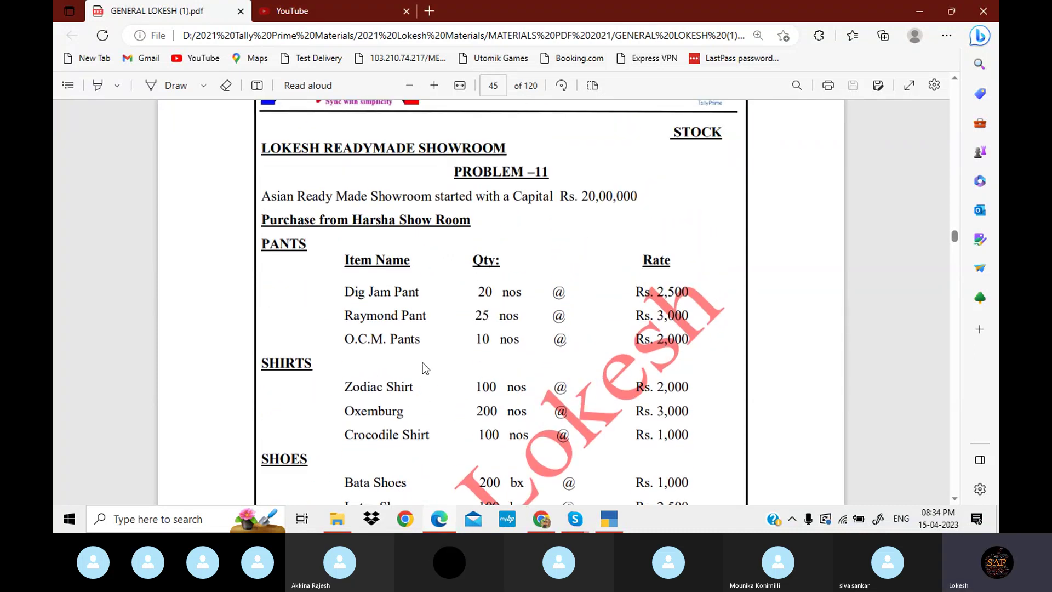
Switch back to TallyPrime and leave ledger creation without adding another ledger
click(609, 519)
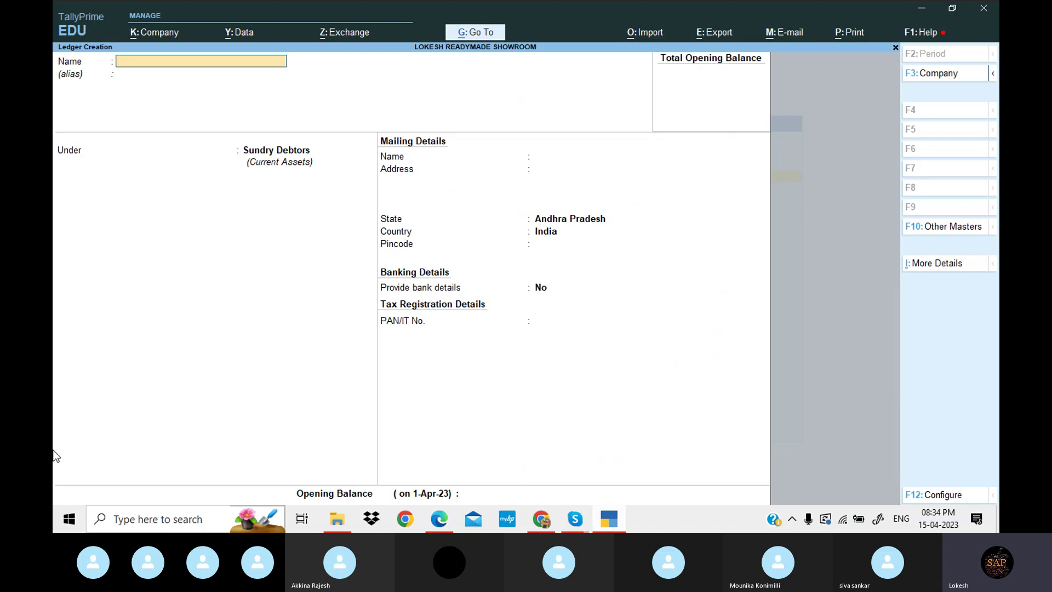
key(Escape)
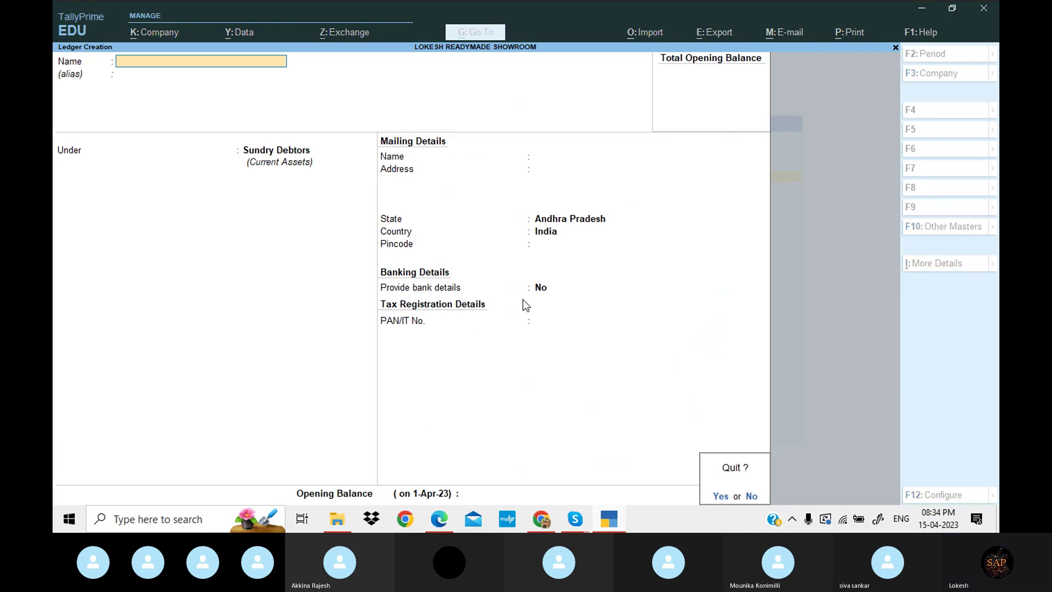
key(Return)
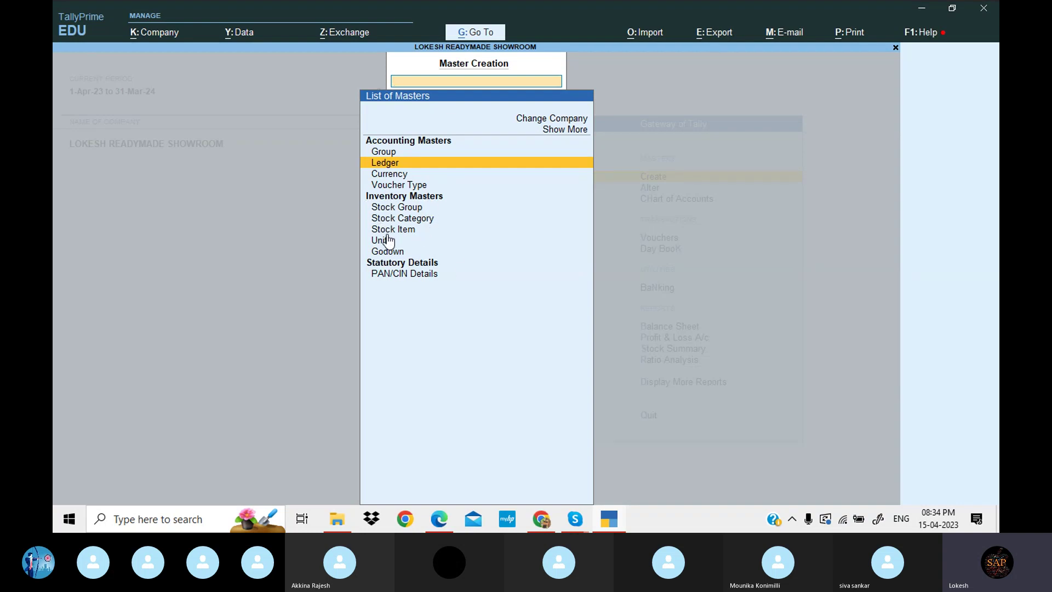
Set Maintain Inventory to No in the company features and save the change
click(169, 37)
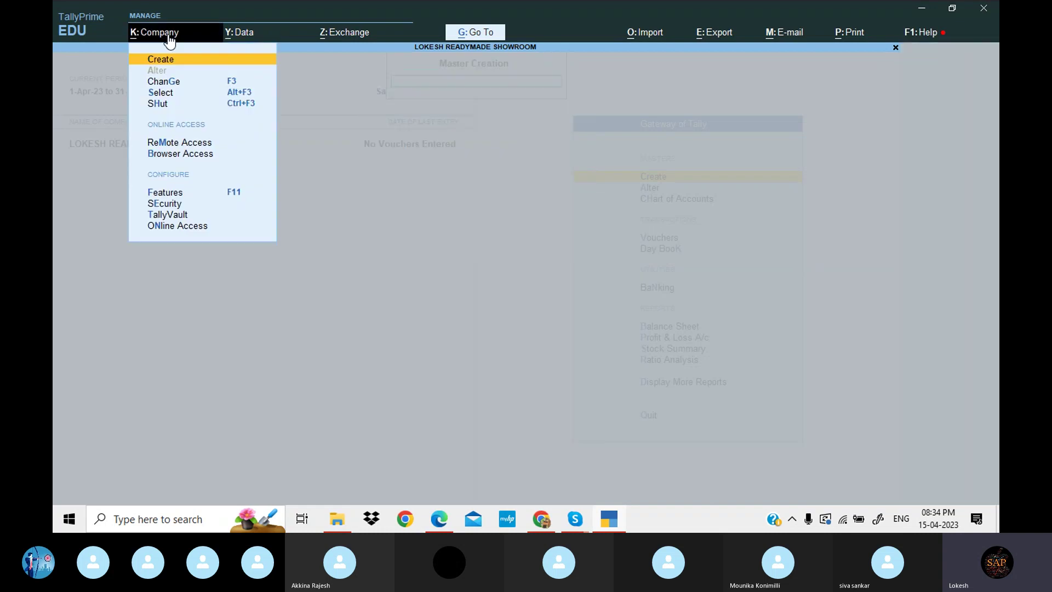
click(184, 194)
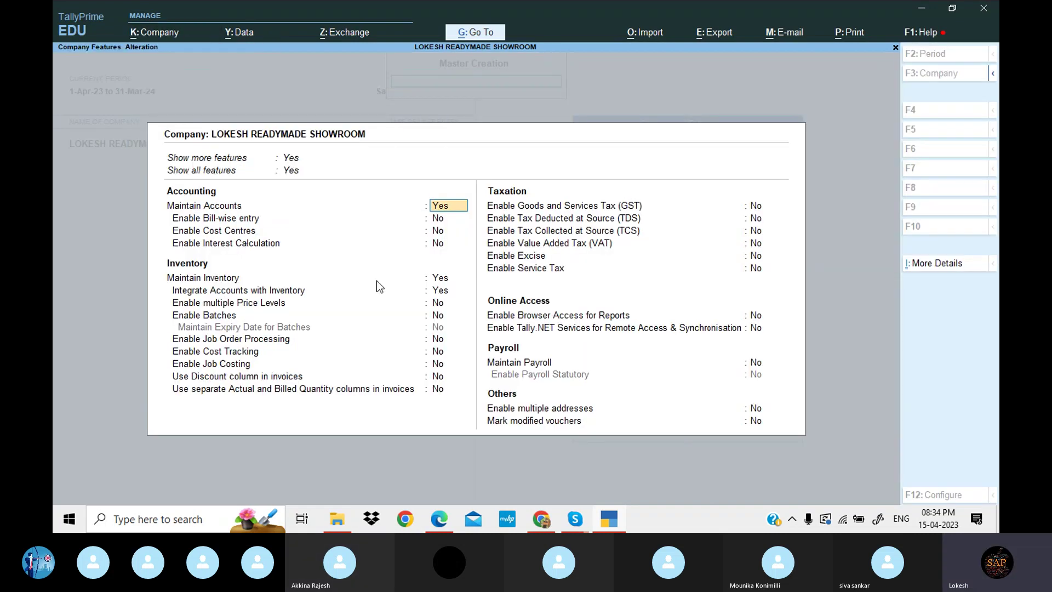
click(441, 280)
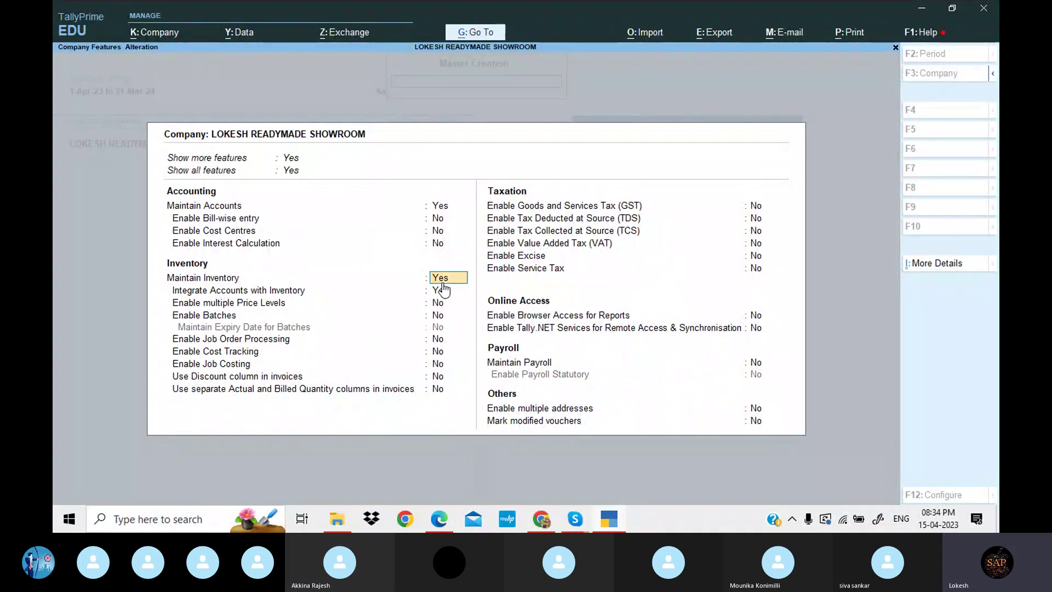
key(n)
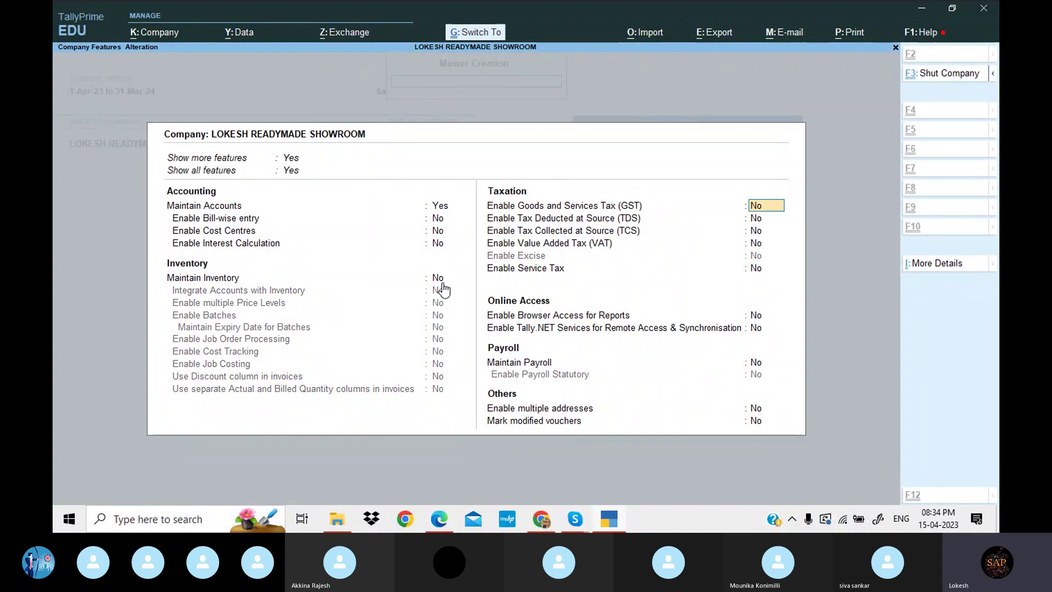
key(ctrl+a)
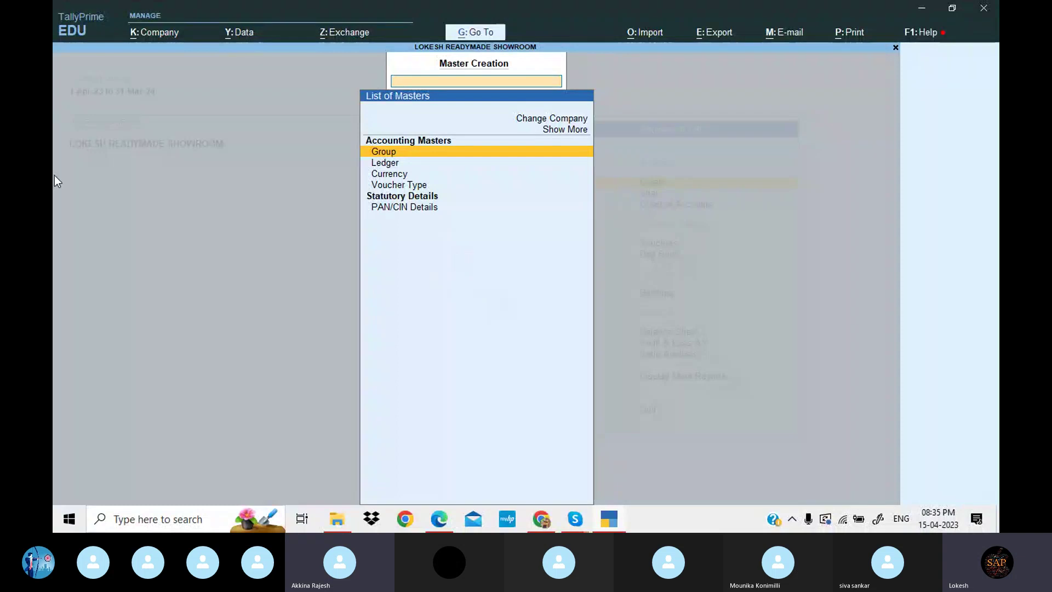
Set Maintain Inventory and Integrate Accounts with Inventory back to Yes in the company features and save
click(154, 37)
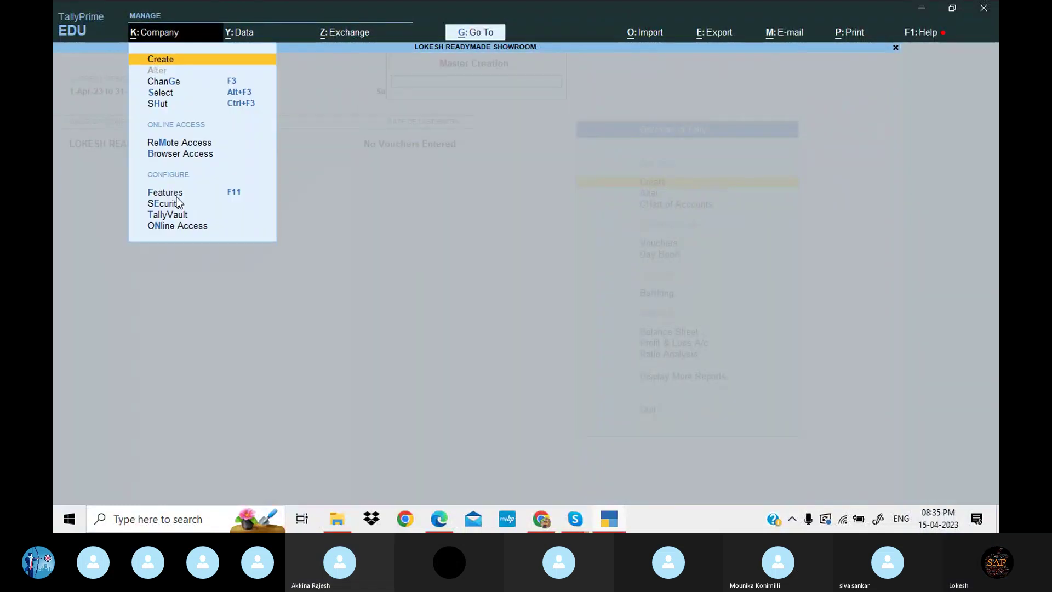
click(176, 193)
click(436, 278)
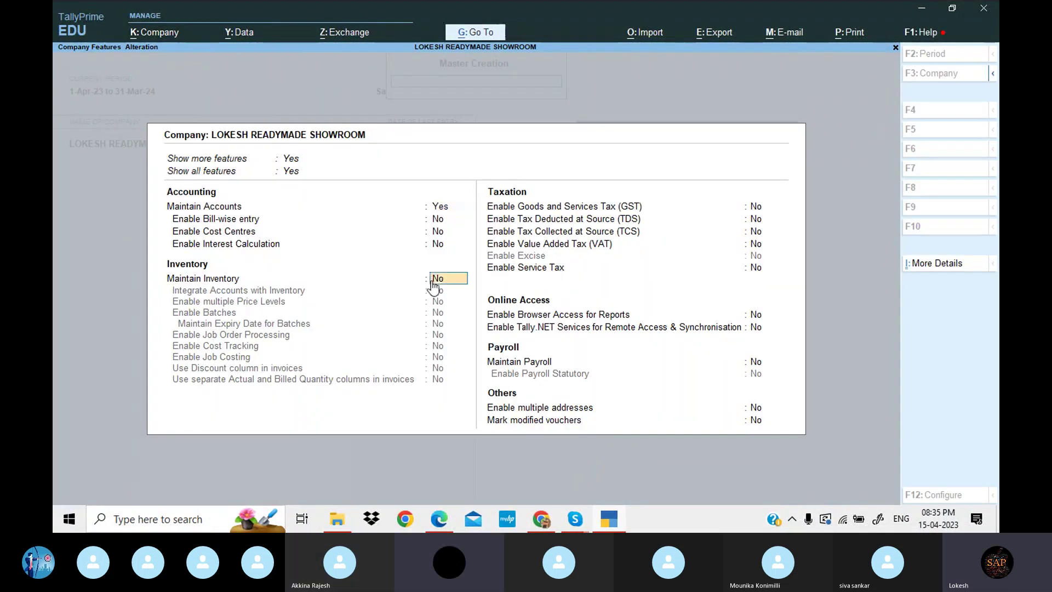
key(y)
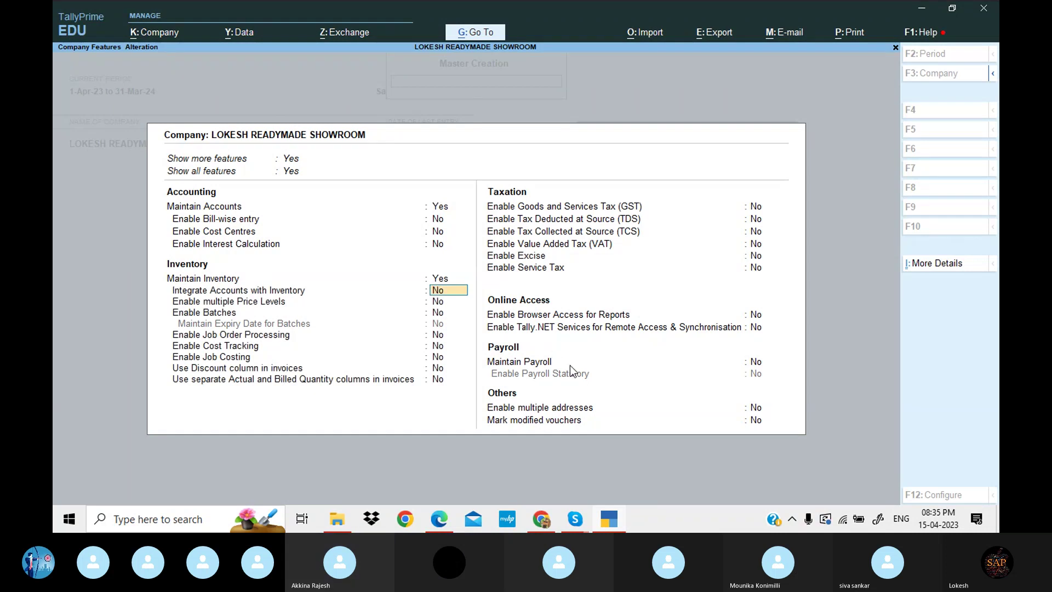
key(y)
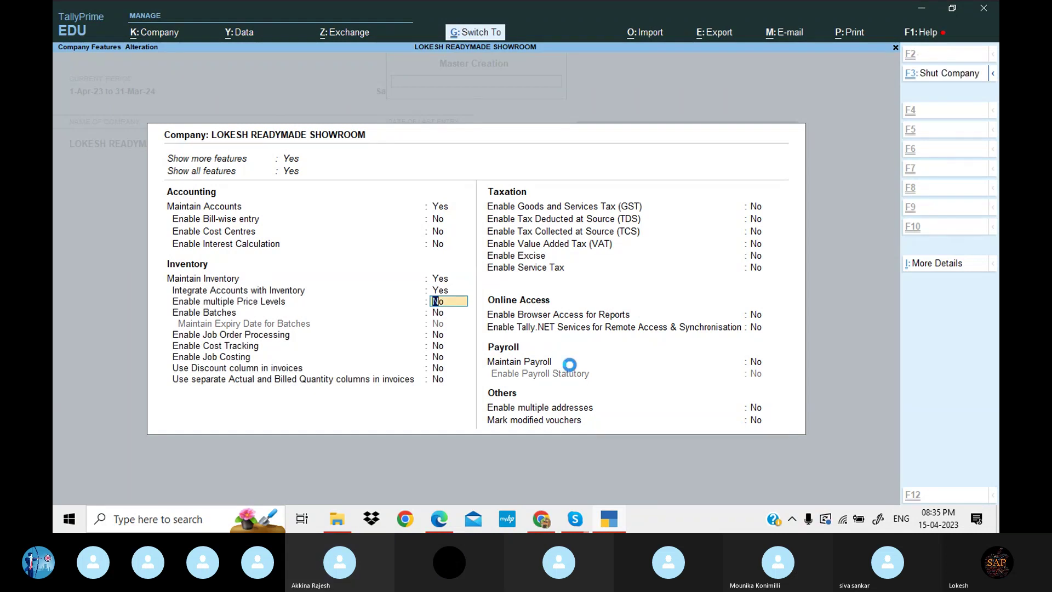
key(ctrl+a)
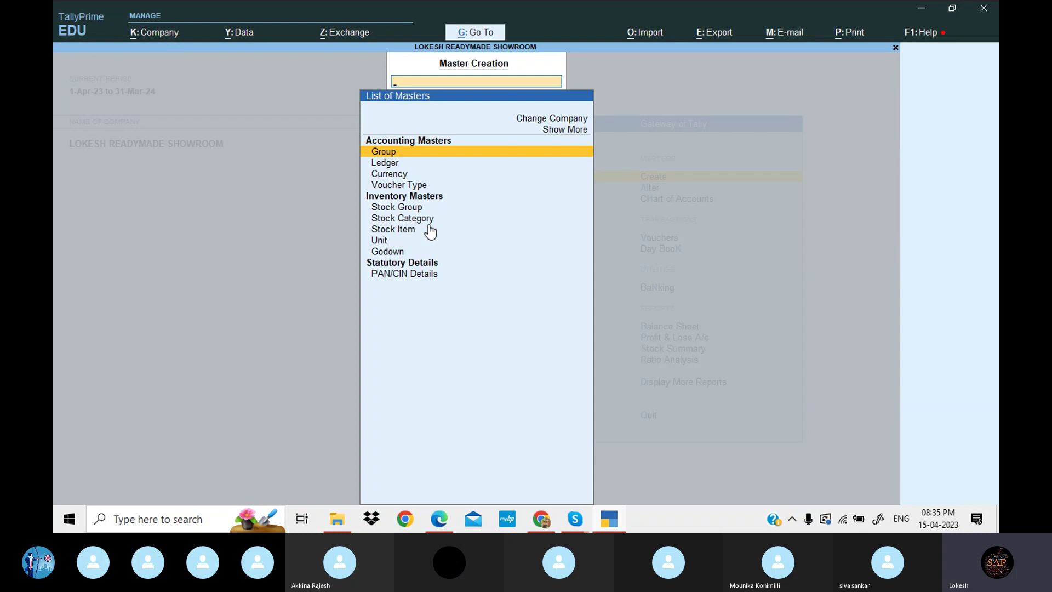
Open the creation form for a new Unit from the inventory masters
key(Down)
key(Down)
key(Down)
key(Down)
key(Down)
key(Down)
key(Down)
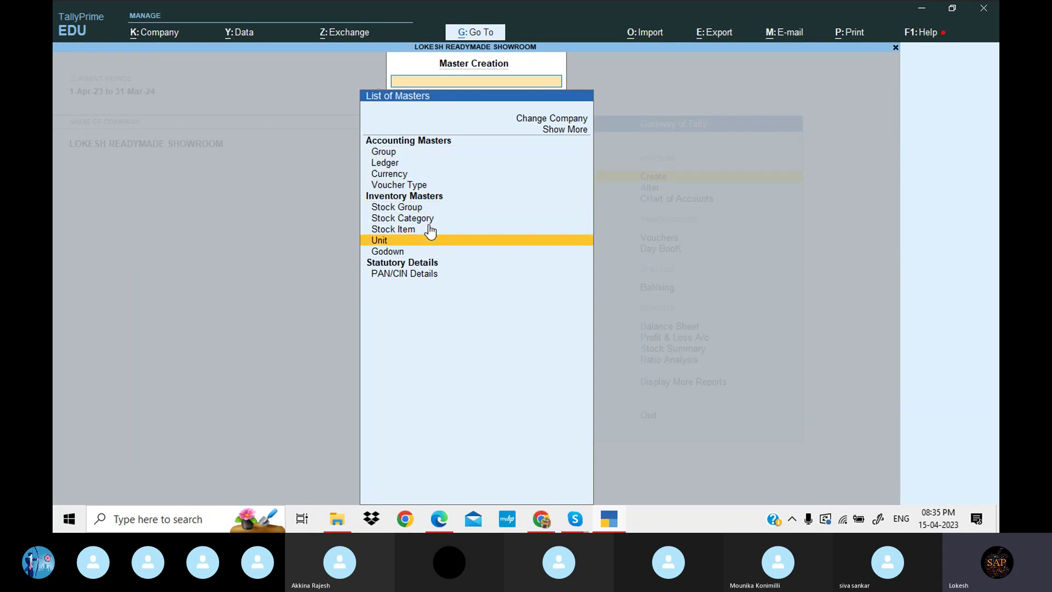
key(Return)
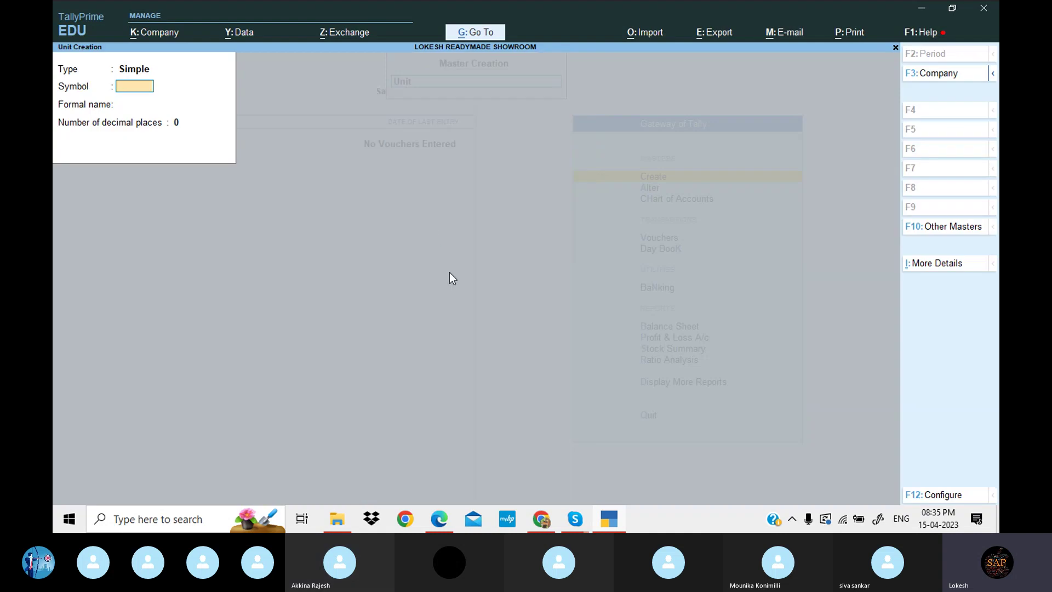
Check the quantity units in the Problem 11 PDF and create the simple unit nos, formal name Numbers, with 0 decimal places
click(615, 522)
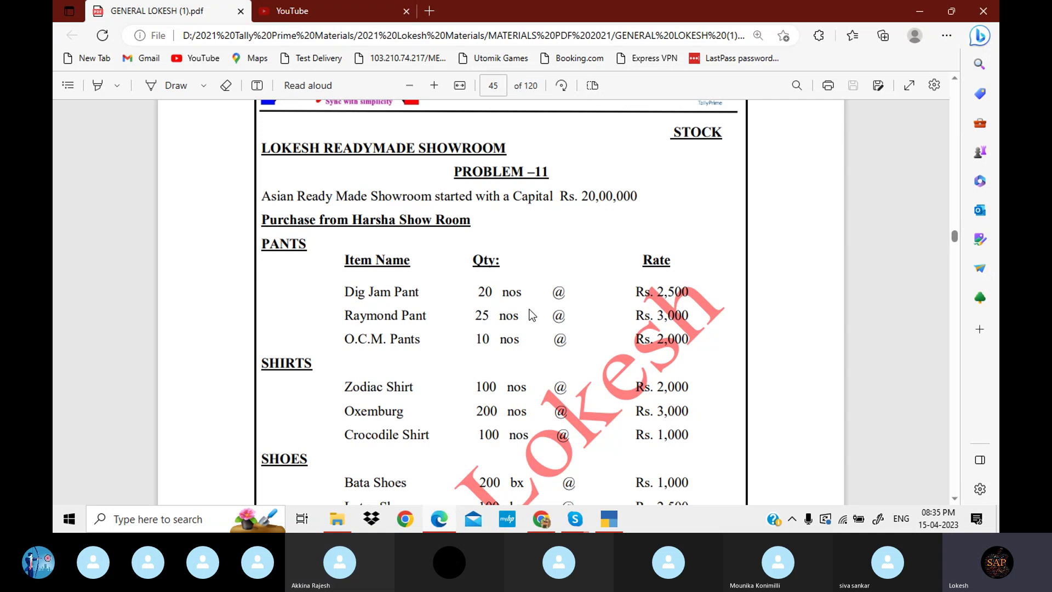
scroll(527, 308, down, 1)
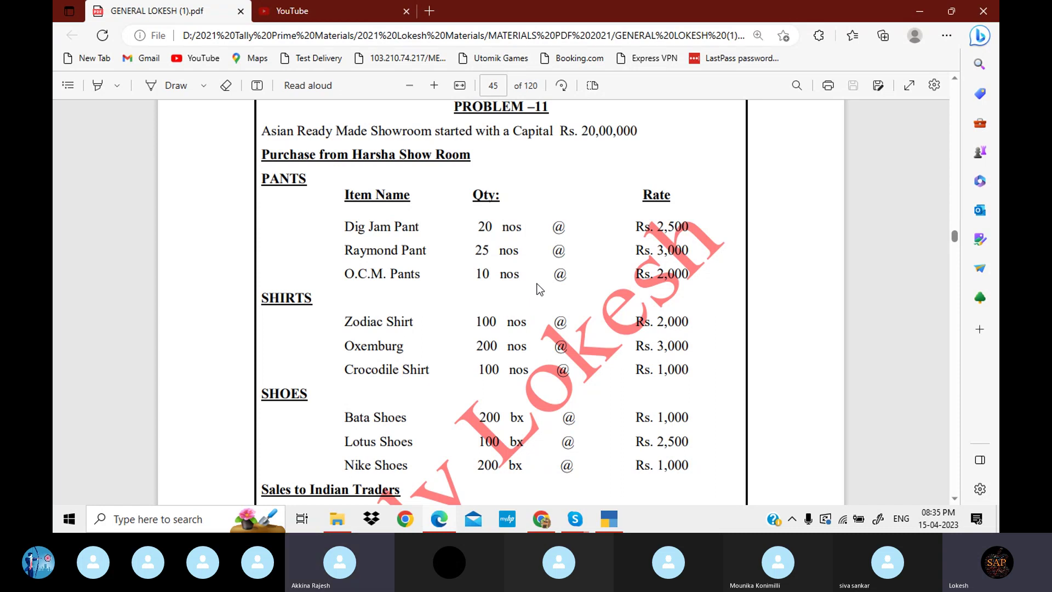
click(607, 525)
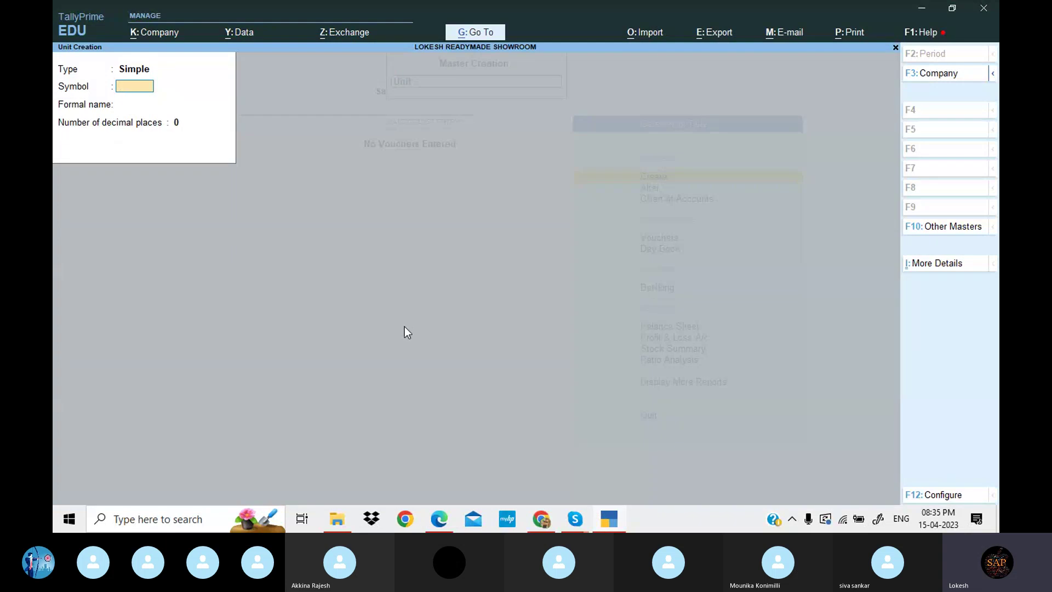
text(nos)
key(Return)
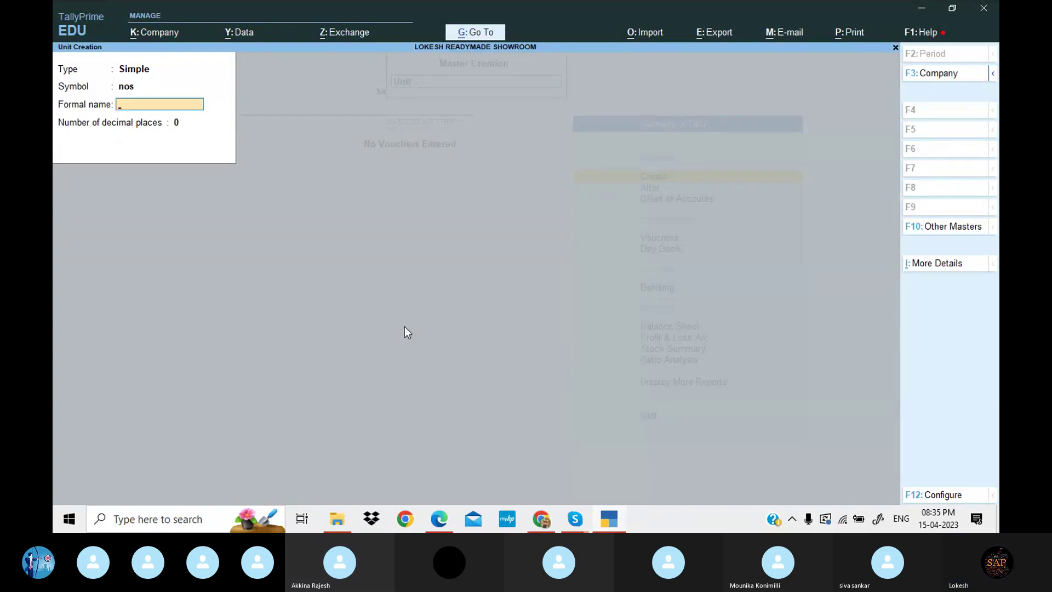
text(Numbers)
key(Return)
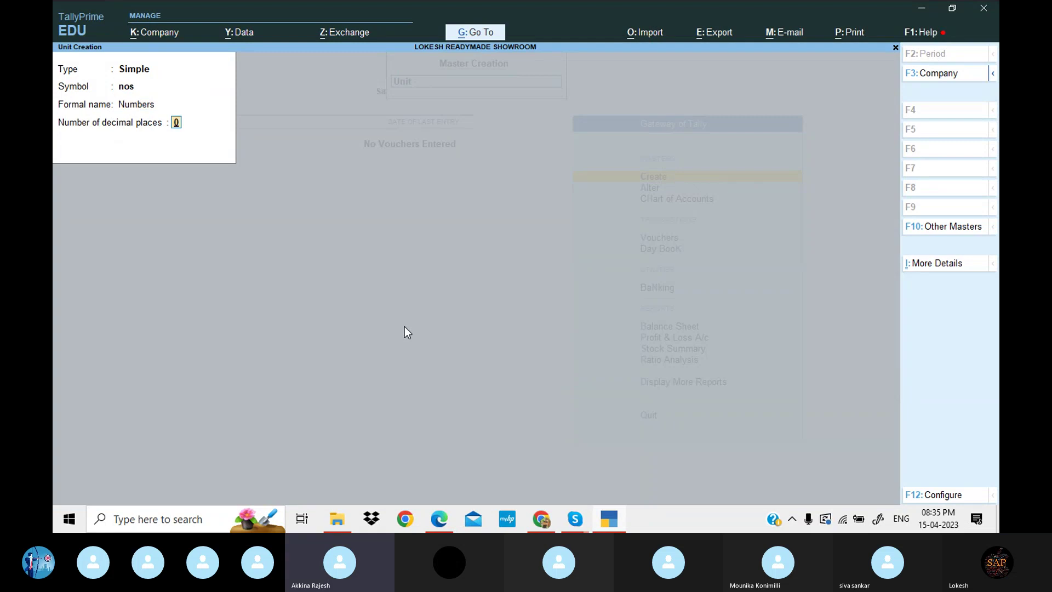
key(Return)
Create the simple unit bx with the formal name Boxes and 0 decimal places
text(bx)
key(Return)
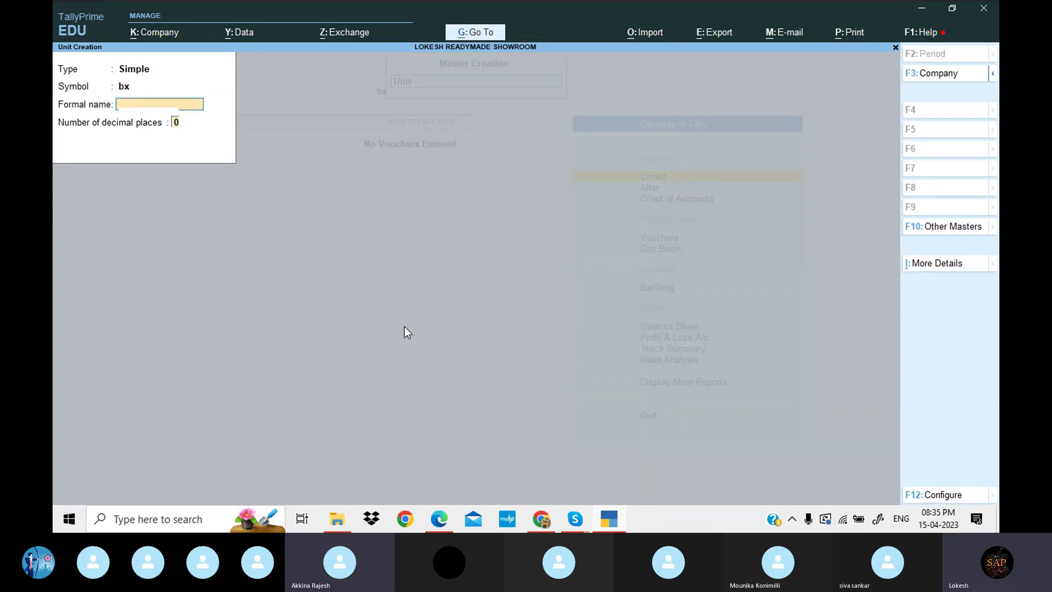
key(Return)
key(BackSpace)
text(Boxes)
key(Return)
key(Return)
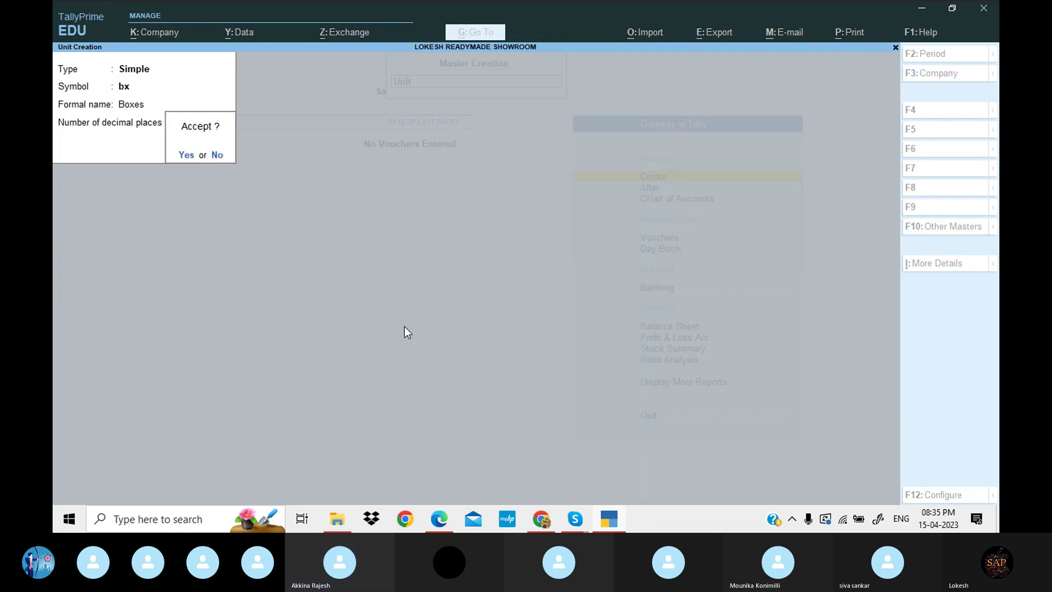
key(Return)
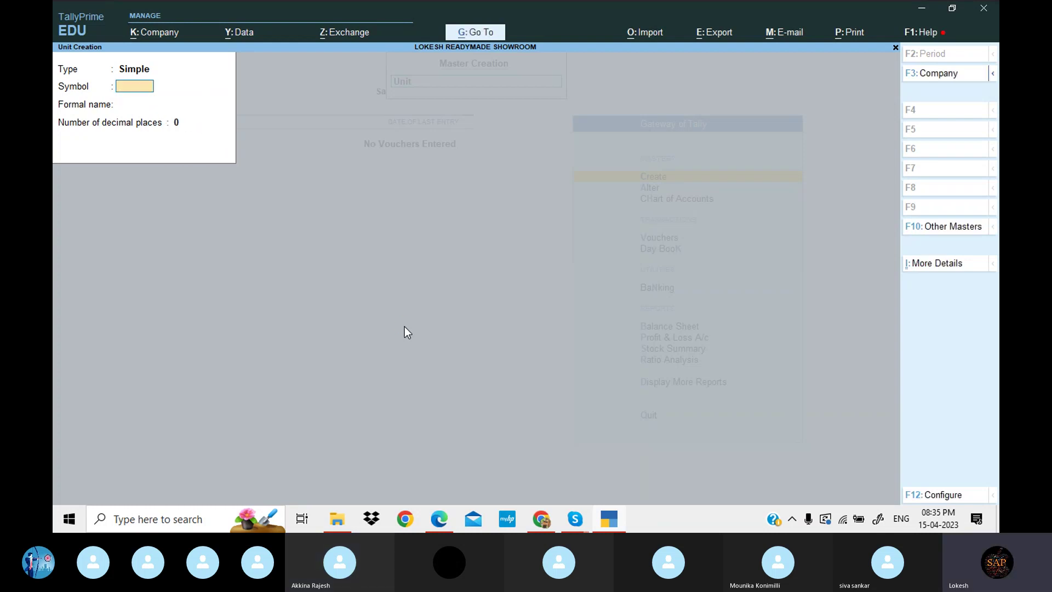
Create the simple unit pk with the formal name Packets and 0 decimal places
key(Return)
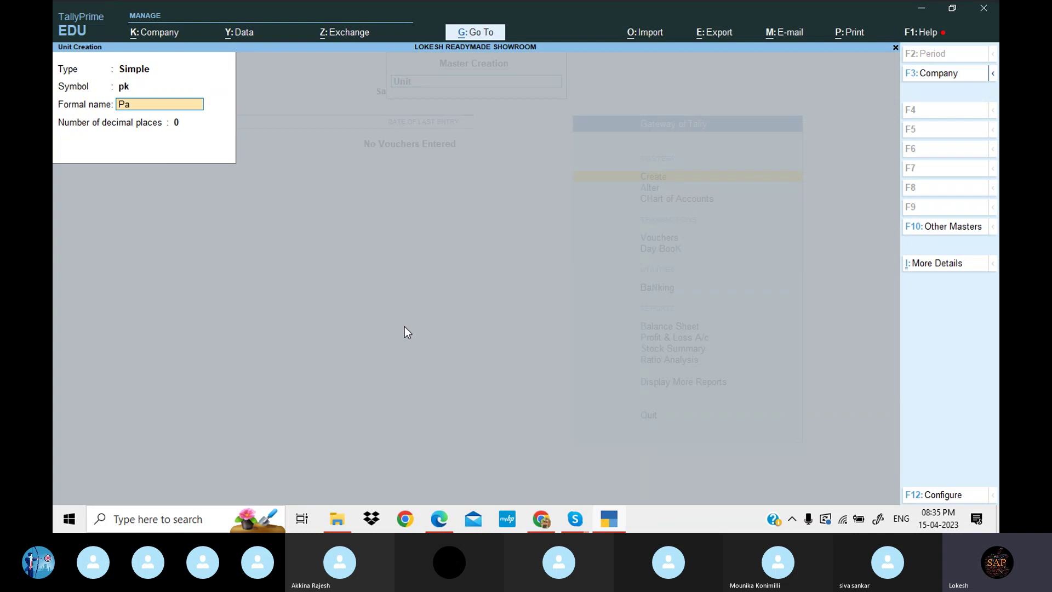
key(BackSpace)
key(BackSpace)
text(ckets)
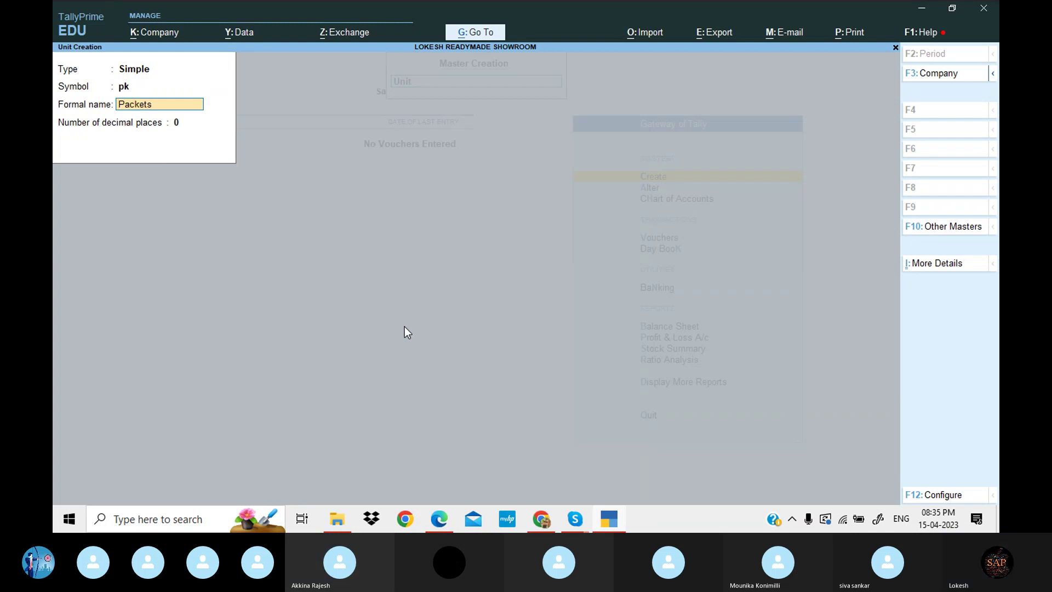
key(Return)
key(Return)
key(Return)
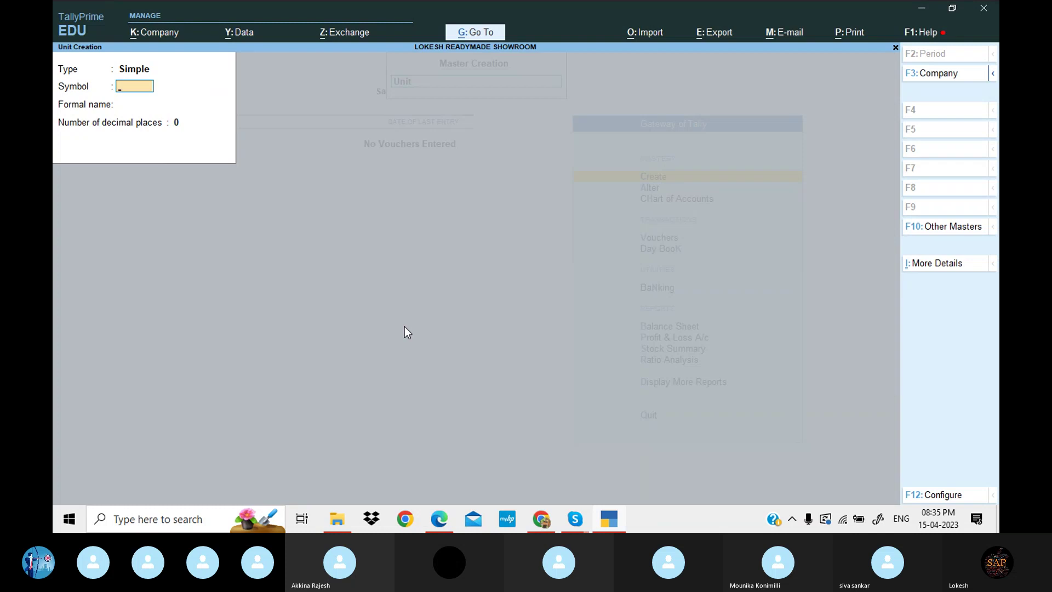
Create the simple unit pc with the formal name Pic and 0 decimal places
text(pc)
key(Return)
text(Pic)
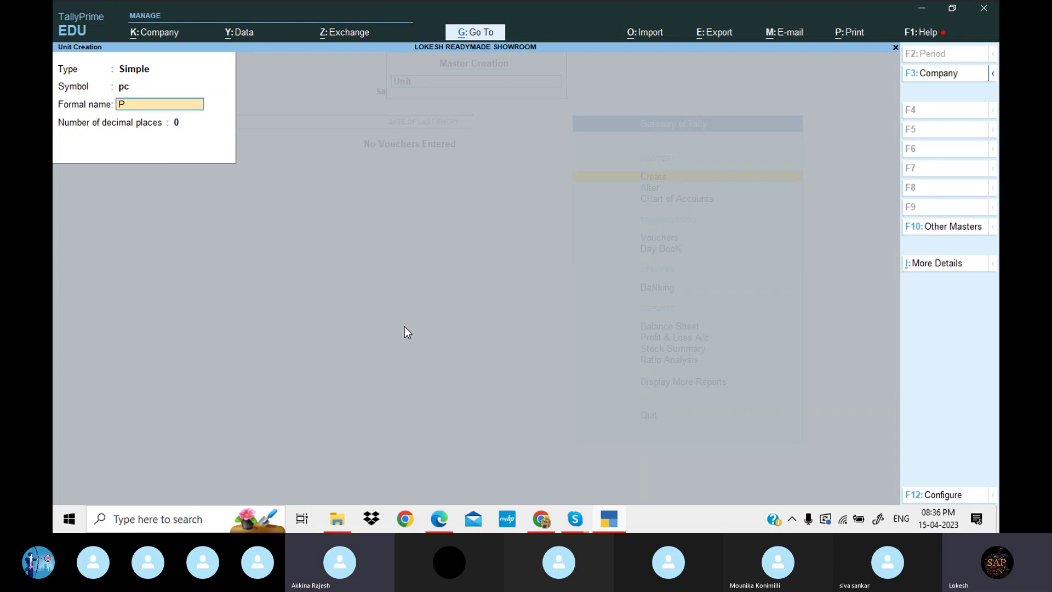
key(Return)
key(Return)
key(Return)
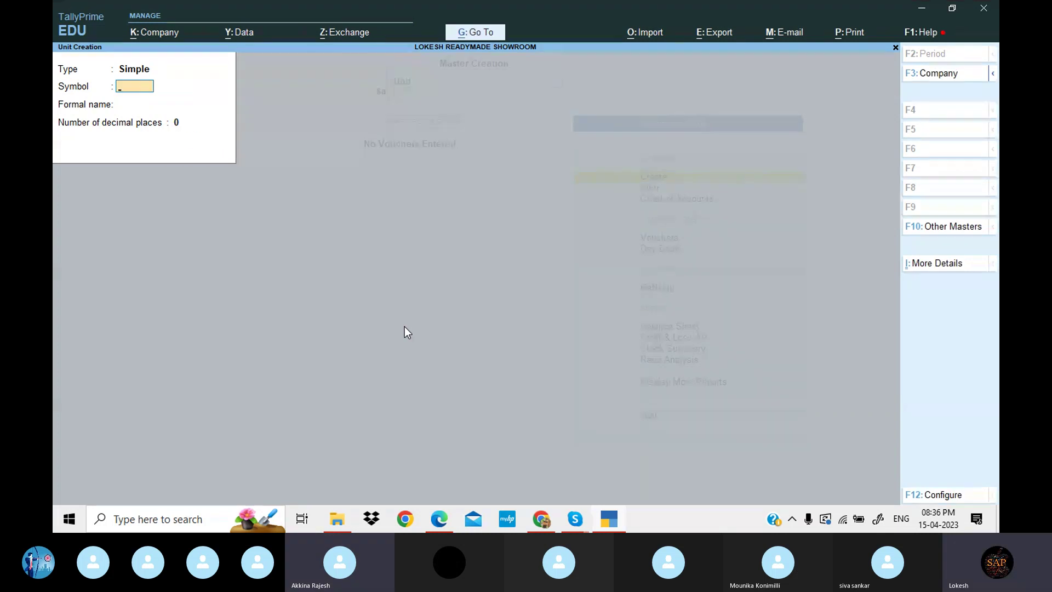
Create the simple unit bt with the formal name Bottels and 0 decimal places
text(bt)
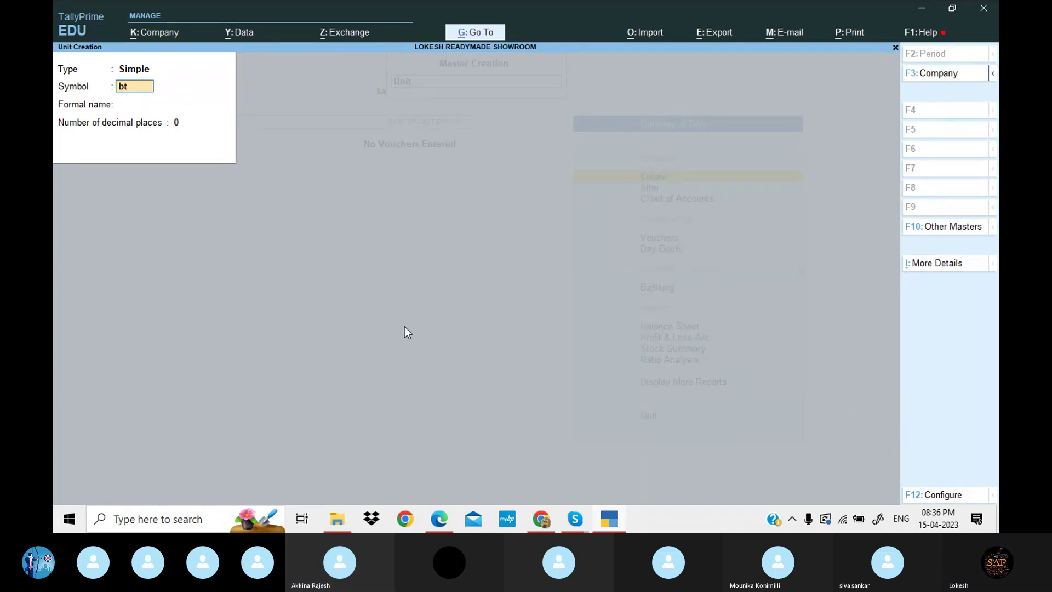
key(Return)
text(Bottels)
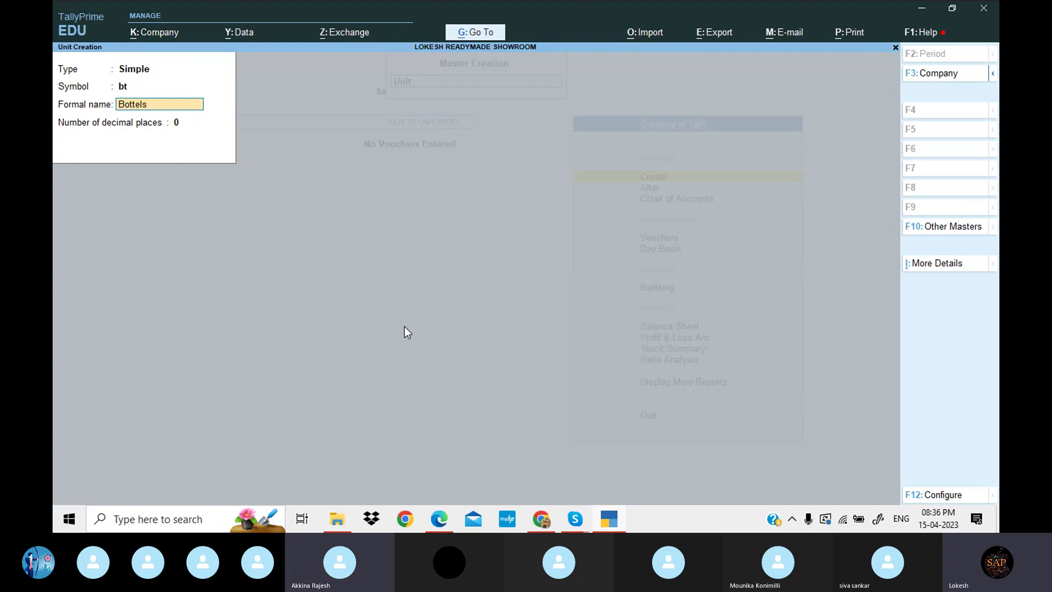
key(Return)
key(Return)
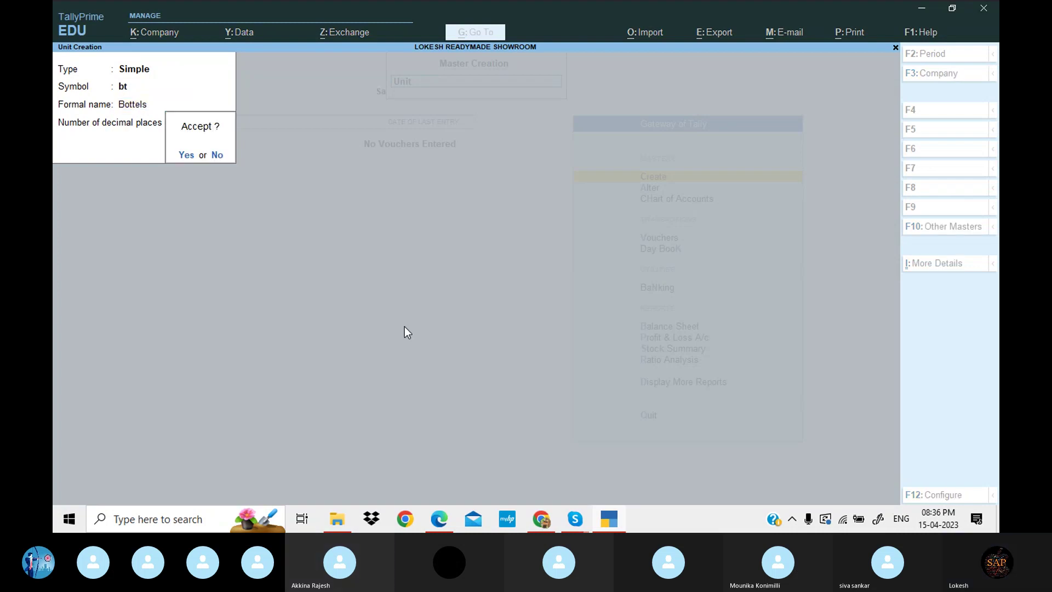
key(Return)
Create the simple unit bg with the formal name Bags and 0 decimal places
text(bg)
key(Return)
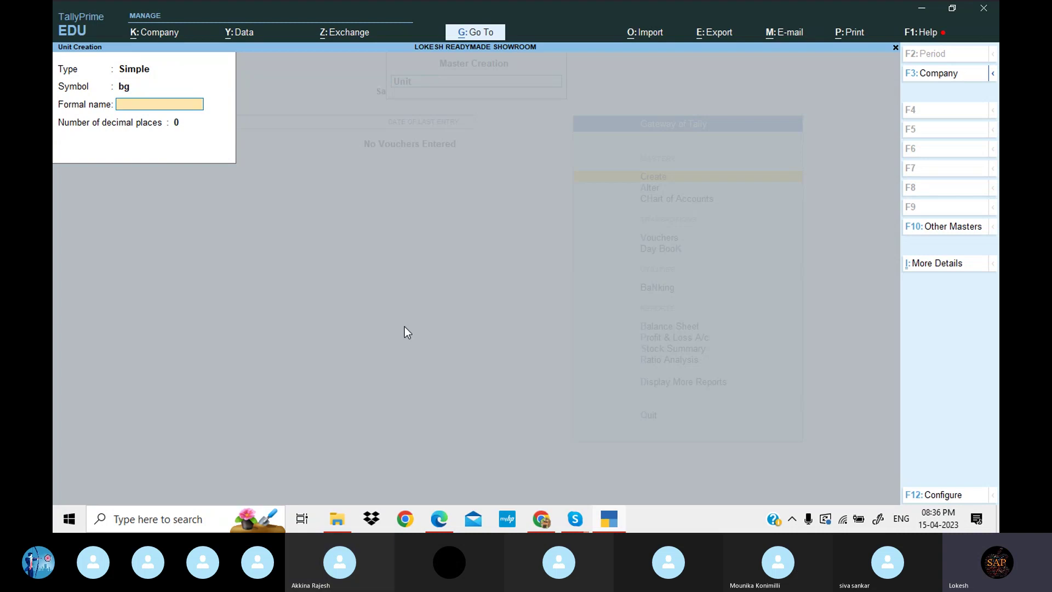
text(Bags)
key(Return)
key(Return)
key(Return)
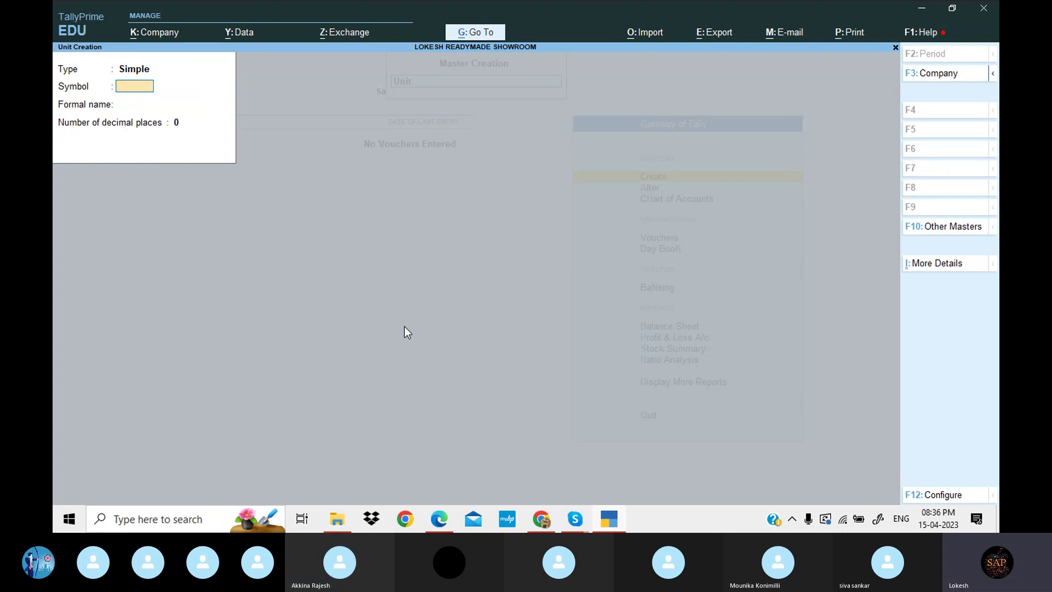
Create the simple unit kg with the formal name Killograms and 0 decimal places, and leave unit creation
text(kg)
key(Return)
text(Killogr)
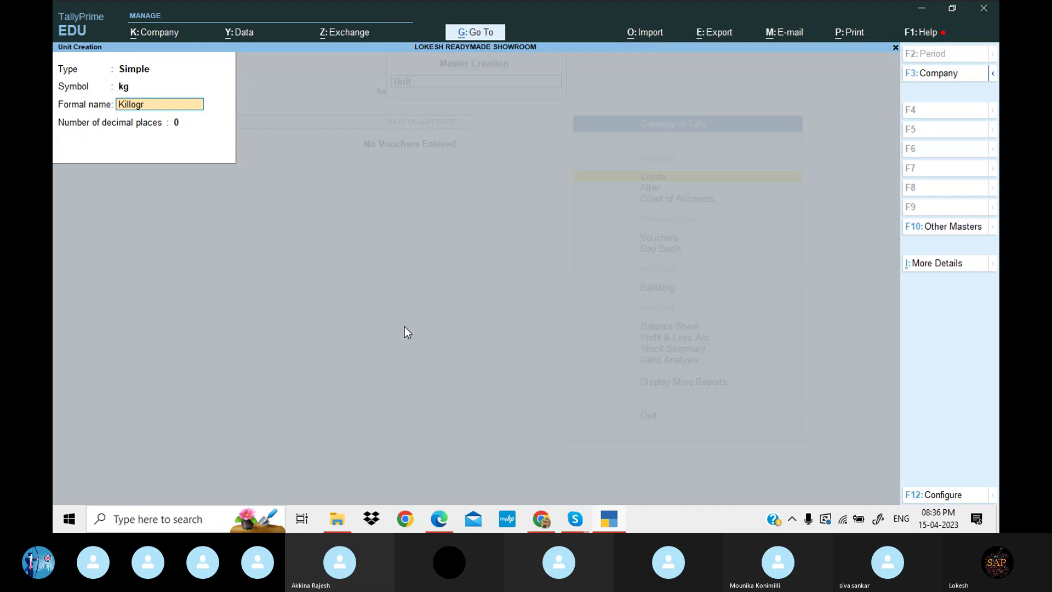
text(ams)
key(Return)
key(Return)
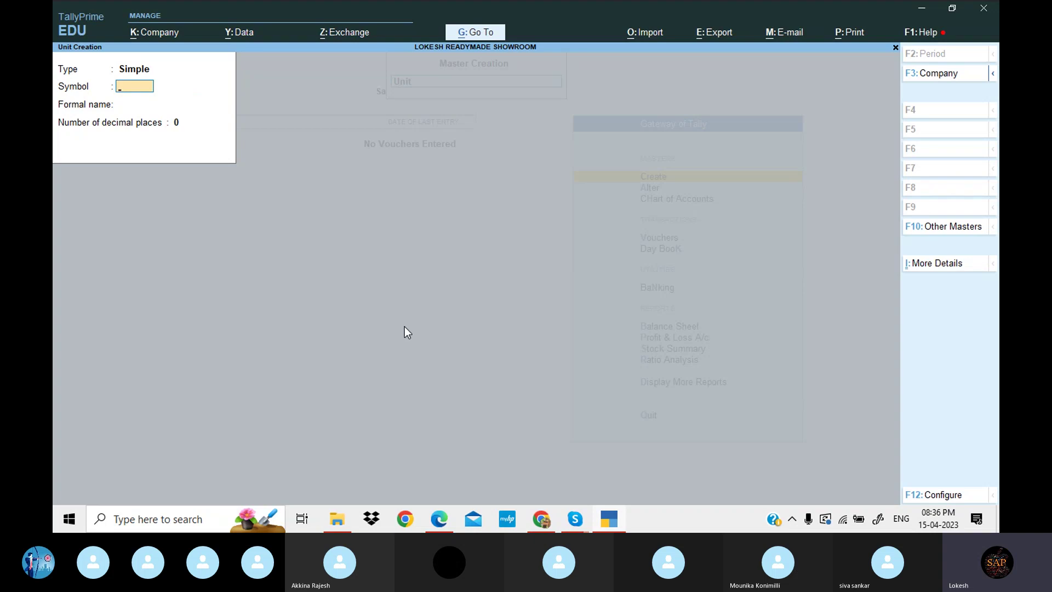
key(Escape)
Create a stock group under Primary named PANTS, copied from the Problem 11 PDF, with quantities of items added set to No
key(Up)
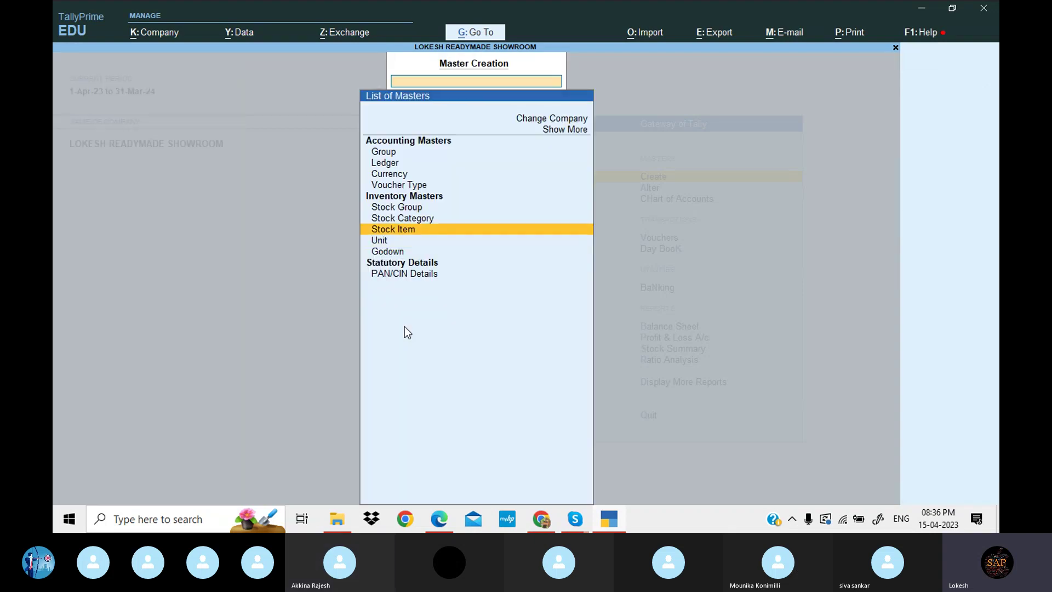
key(Up)
key(Up)
key(Return)
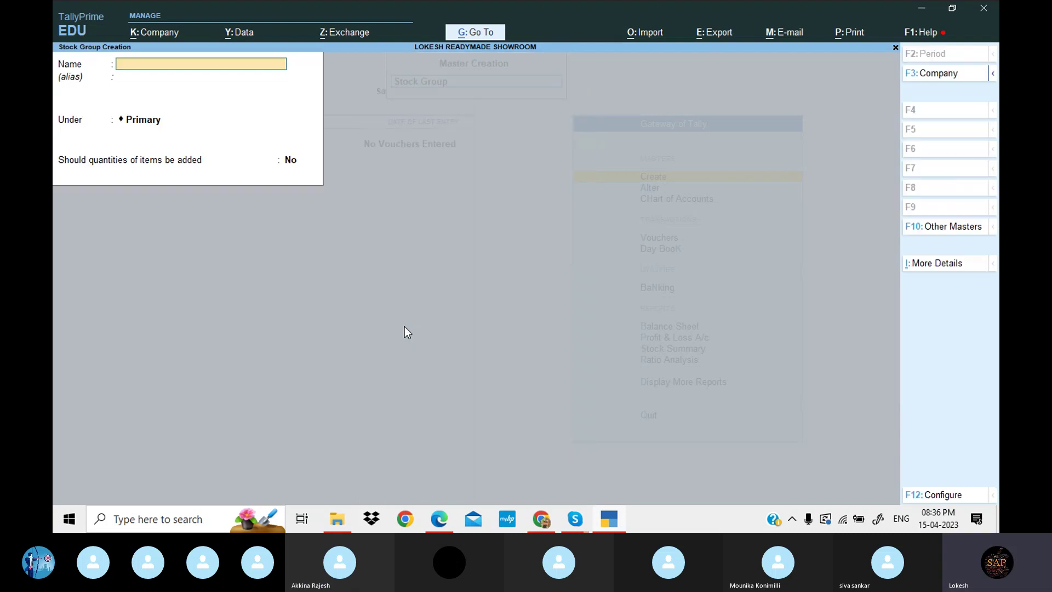
click(609, 519)
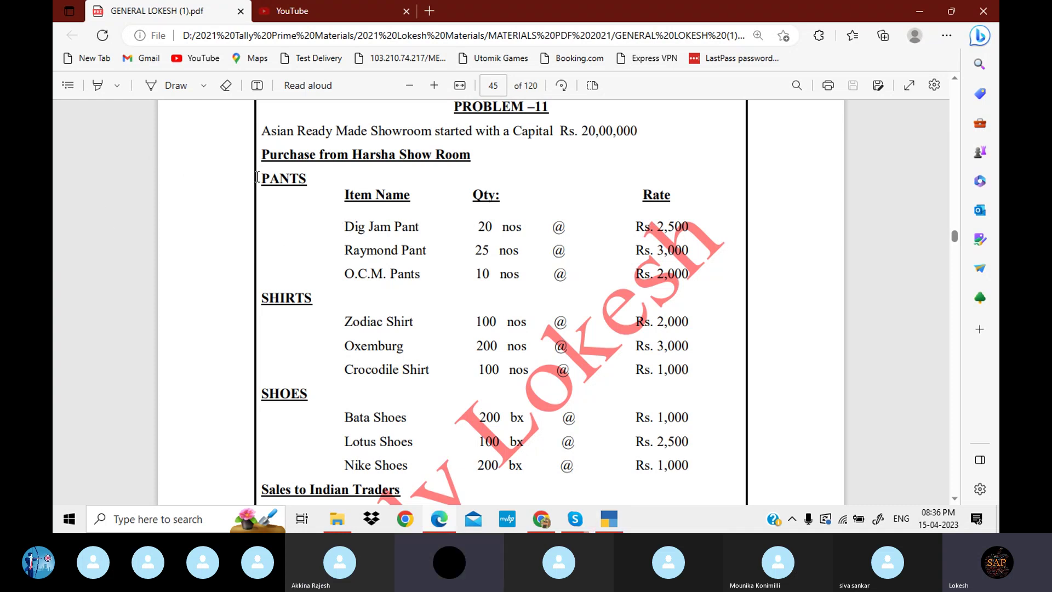
drag(259, 178, 307, 185)
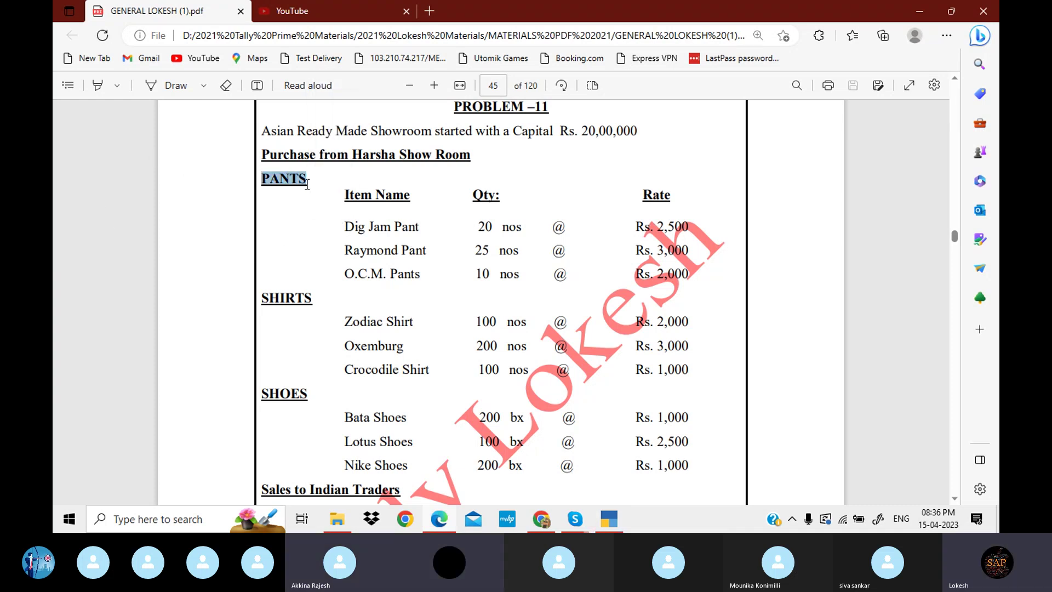
click(621, 526)
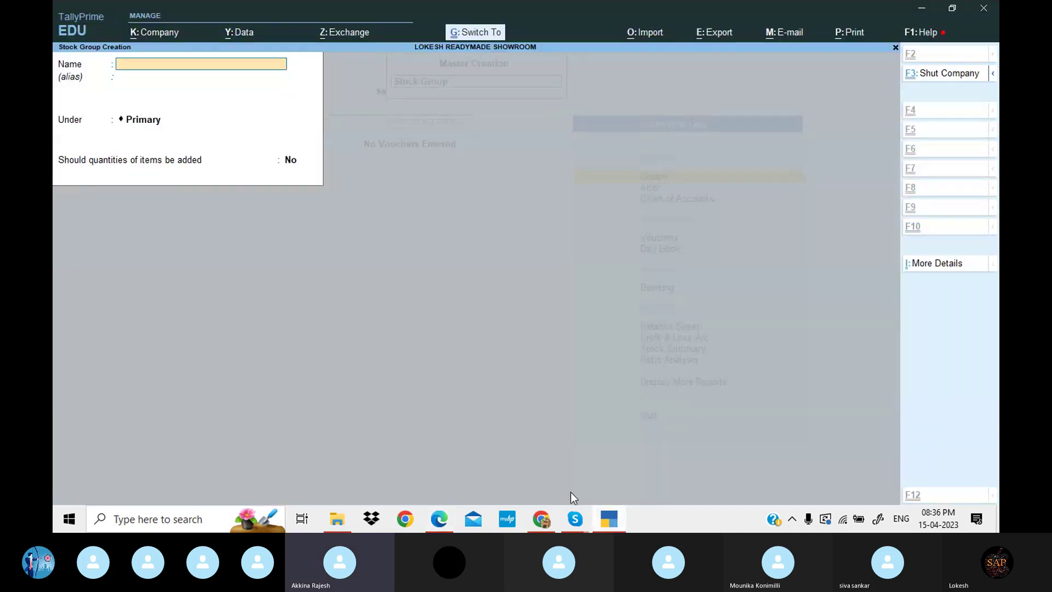
key(ctrl+alt+v)
key(Return)
key(Return)
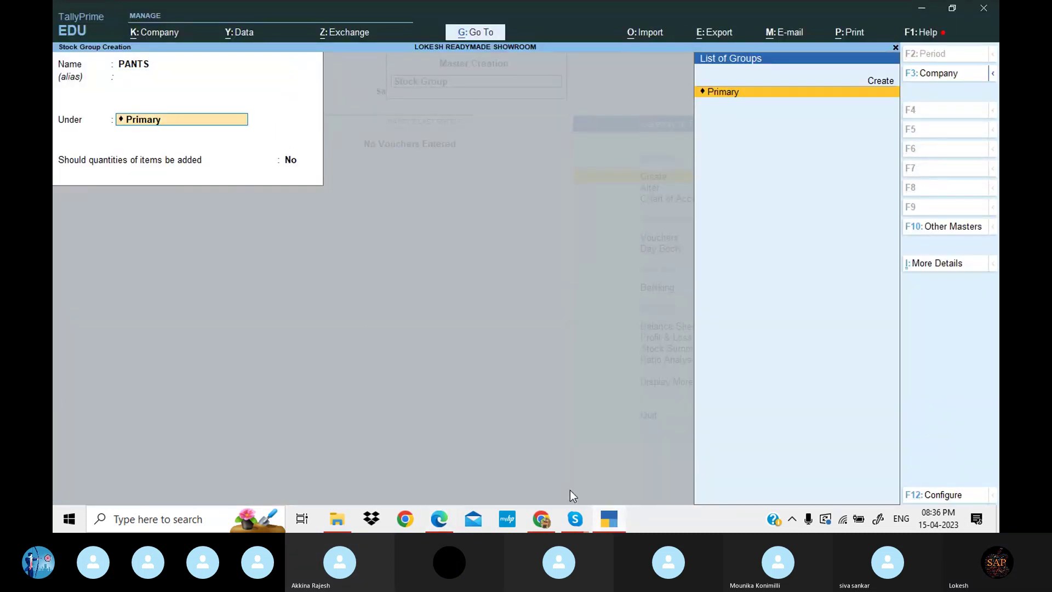
key(Return)
key(Return)
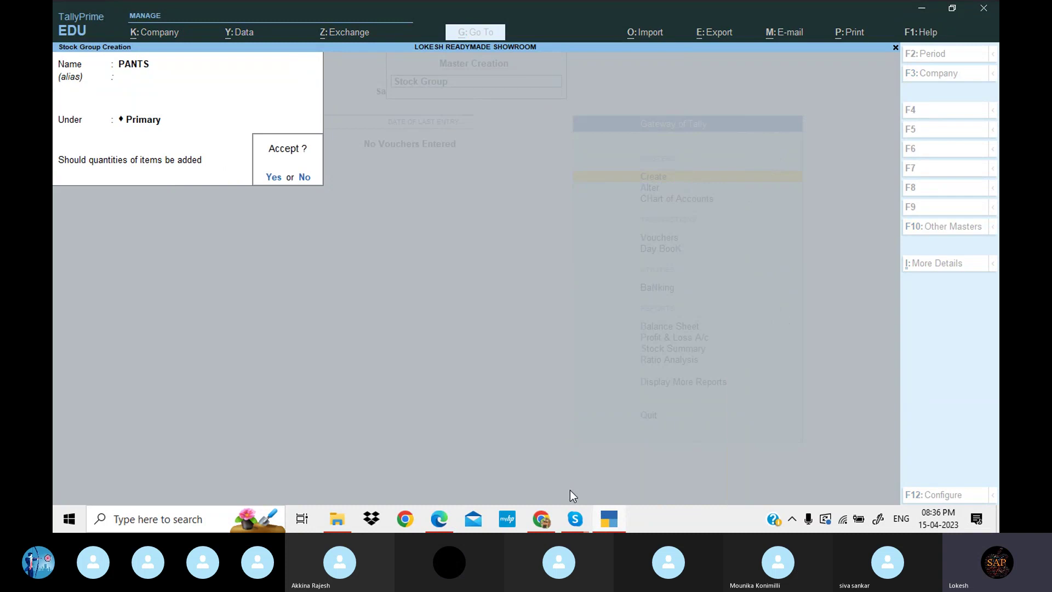
key(Return)
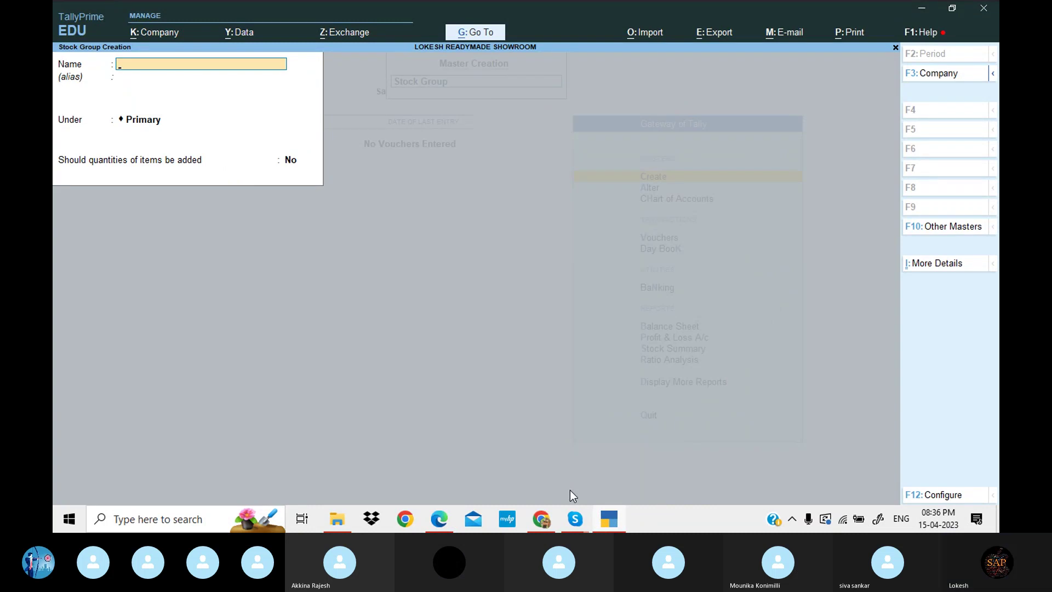
Copy the heading SHIRTS from the Problem 11 PDF and create it as a stock group under Primary, without adding quantities
click(605, 526)
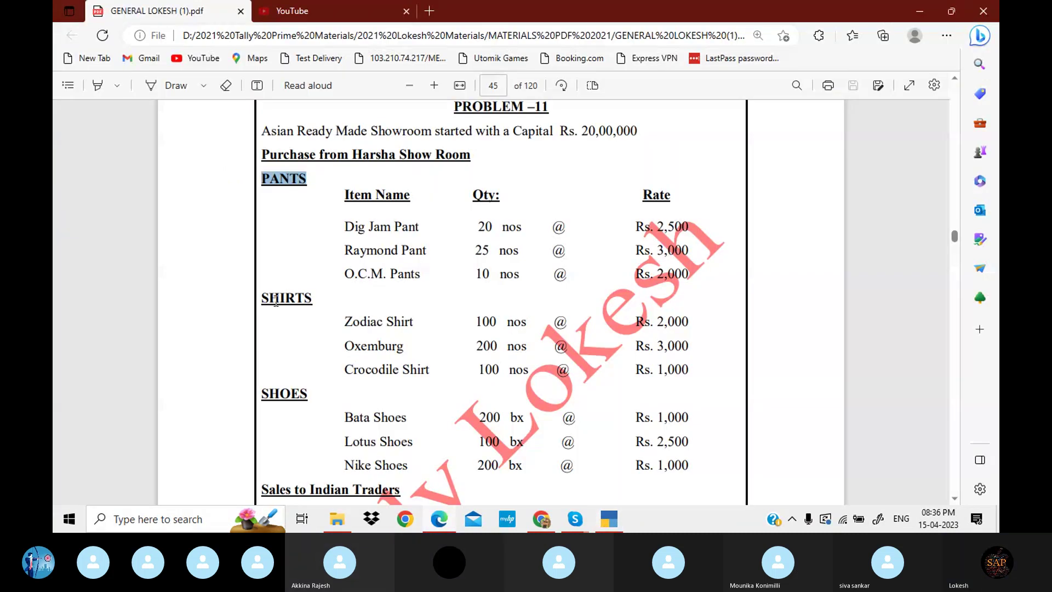
drag(262, 298, 291, 296)
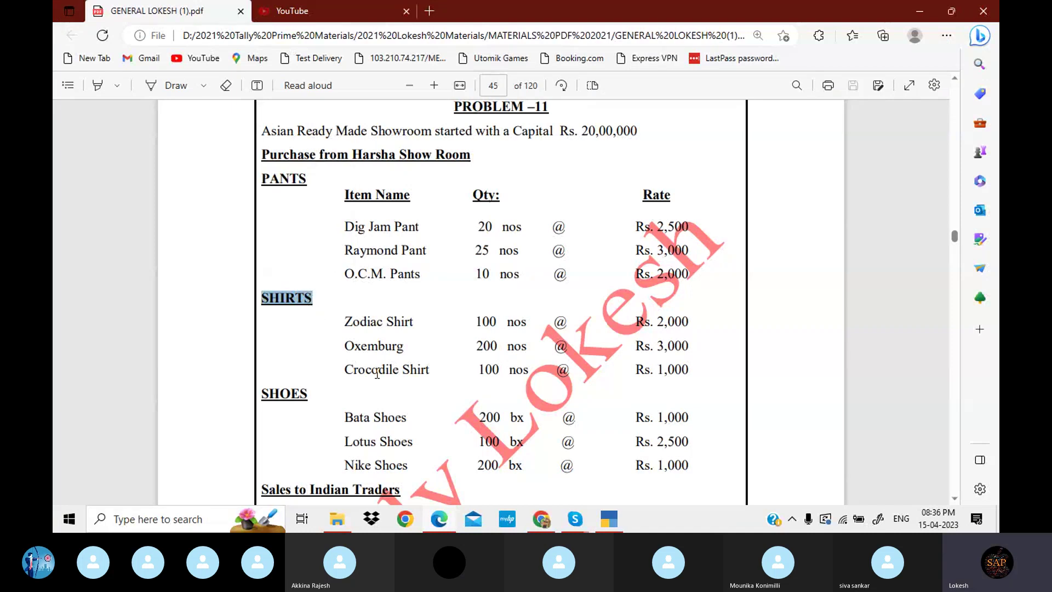
click(609, 519)
key(ctrl+alt+v)
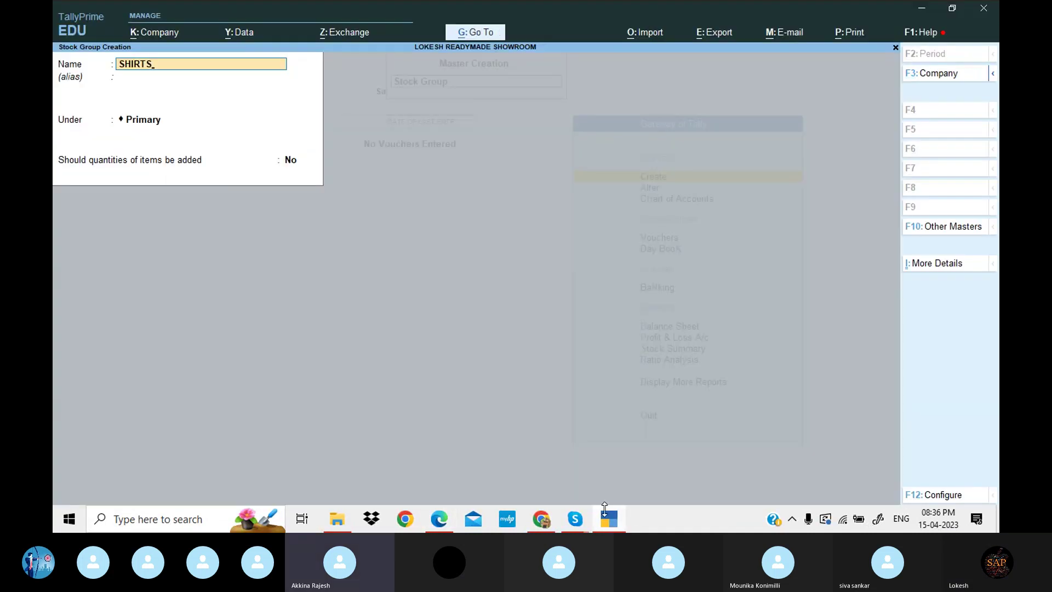
key(Return)
key(Return)
key(Return)
key(Return)
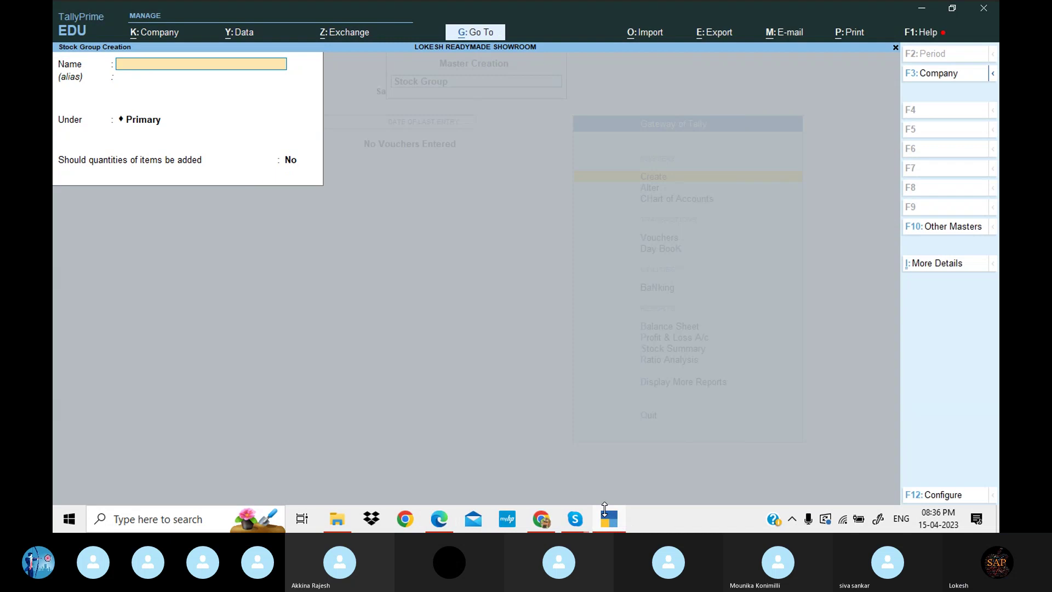
Copy the heading SHOES from the PDF, create it as a stock group under Primary, and leave stock group creation
click(610, 519)
drag(263, 394, 305, 395)
key(ctrl+c)
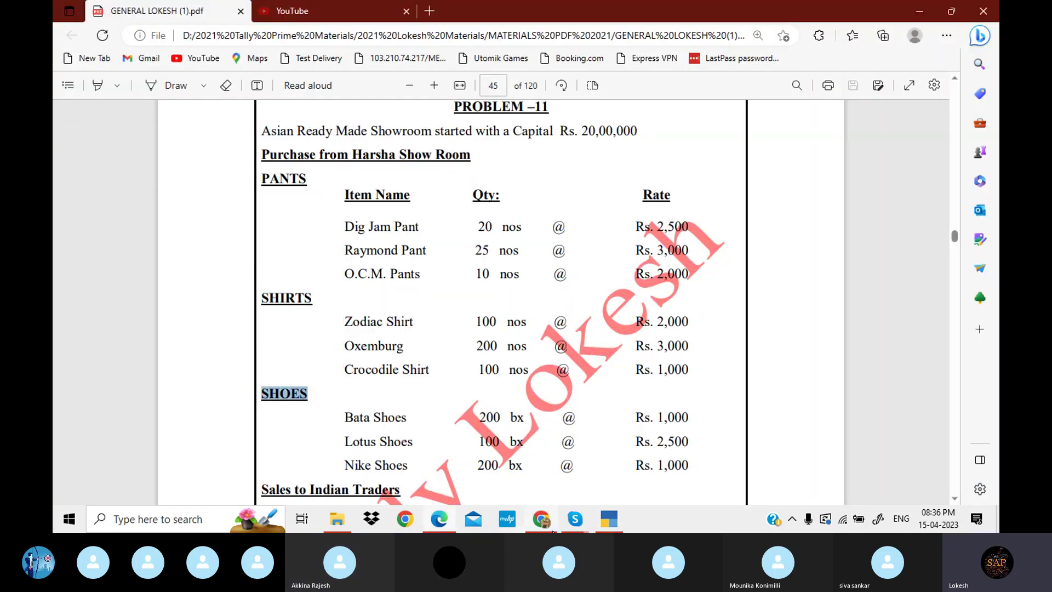
click(609, 526)
key(ctrl+v)
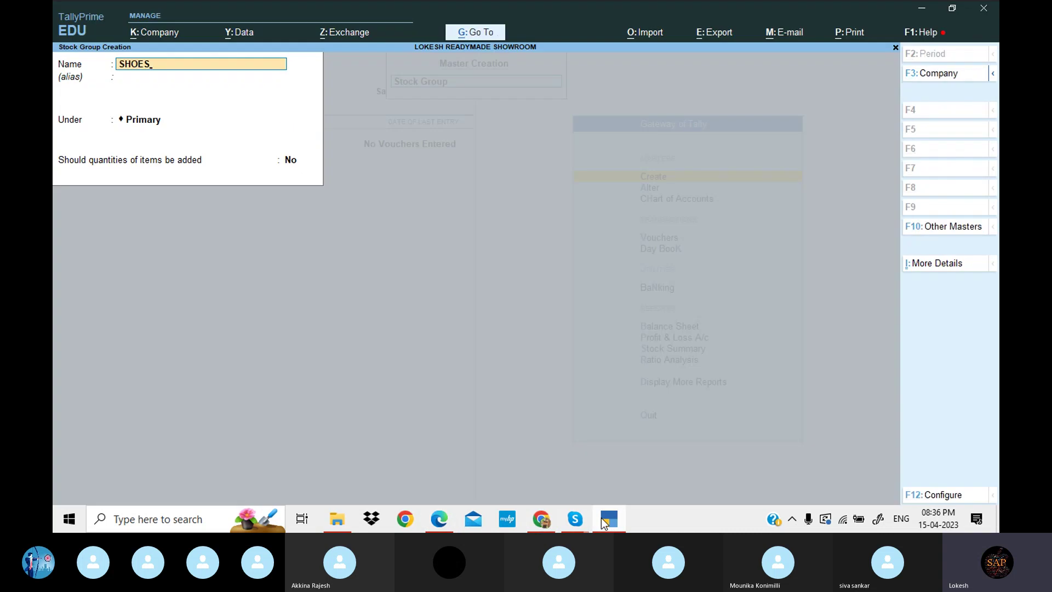
key(Return)
key(Return)
key(Return)
key(Return)
key(Return)
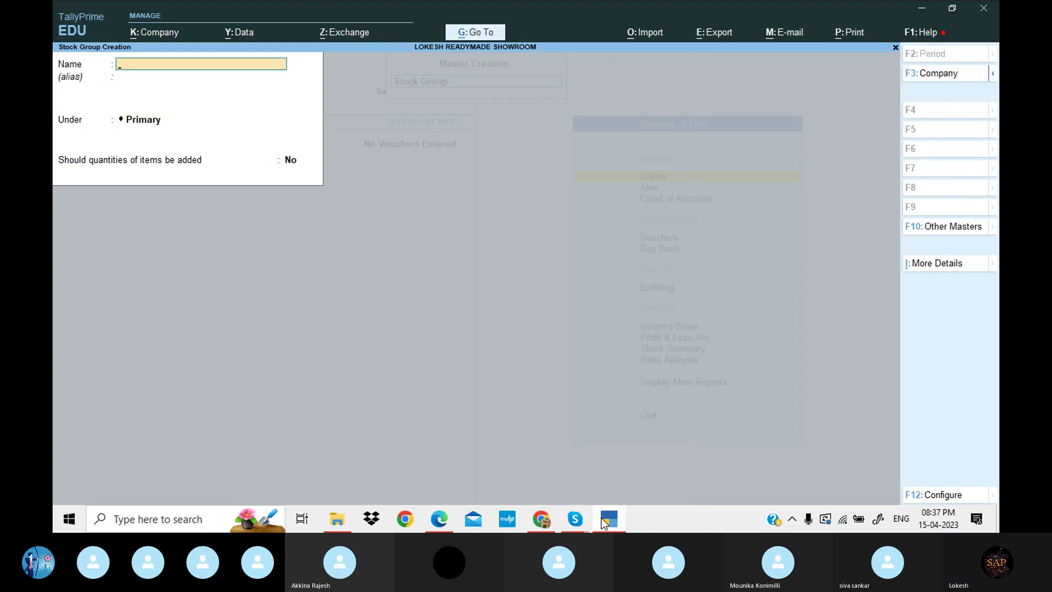
key(Escape)
Start a new stock item and name it Dig Jam Pant, copied from the Problem 11 PDF
key(Return)
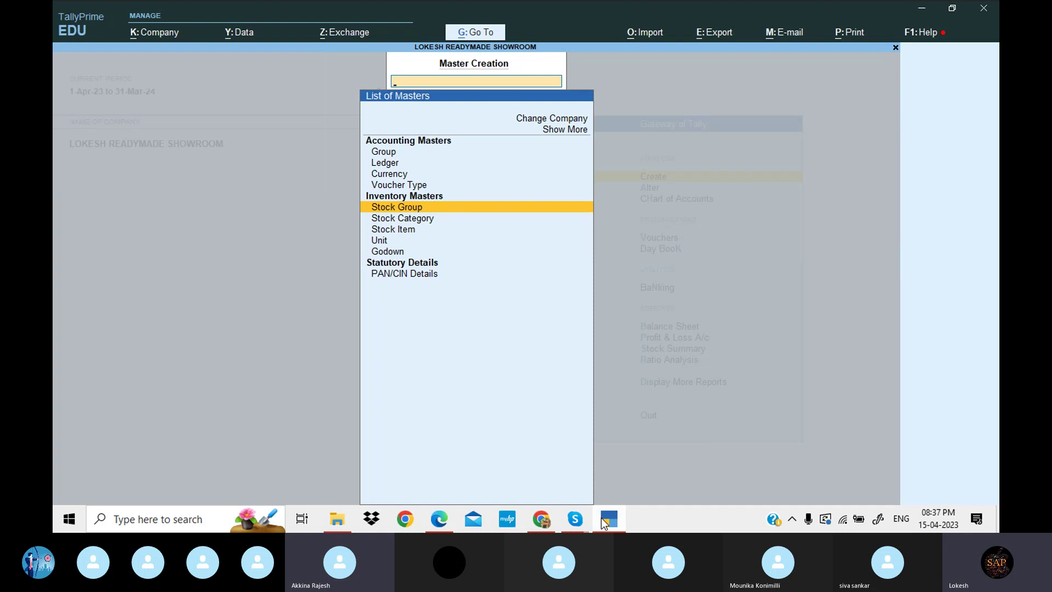
key(Down)
key(Down)
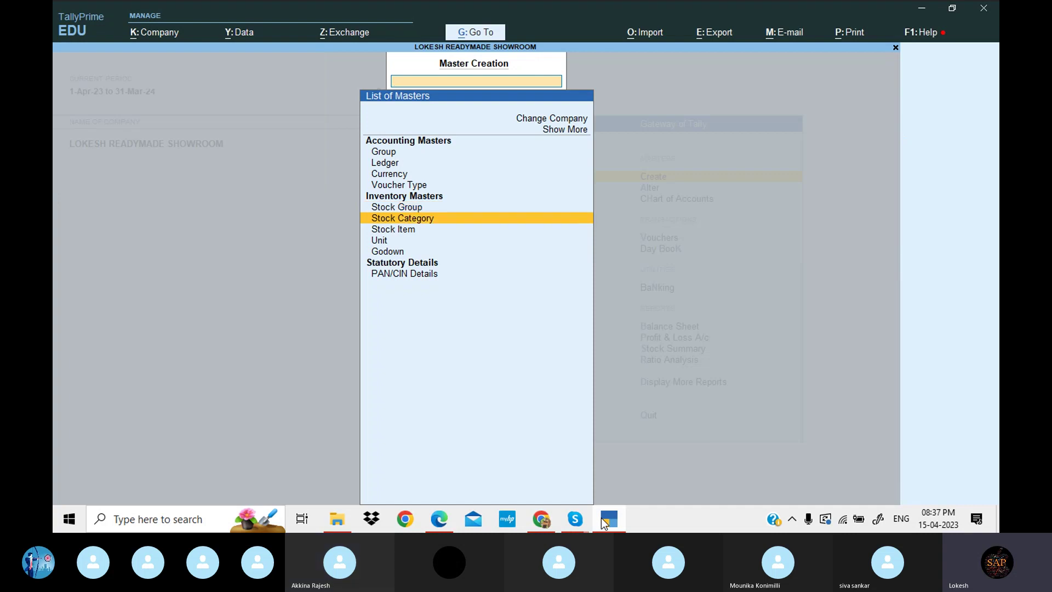
key(Return)
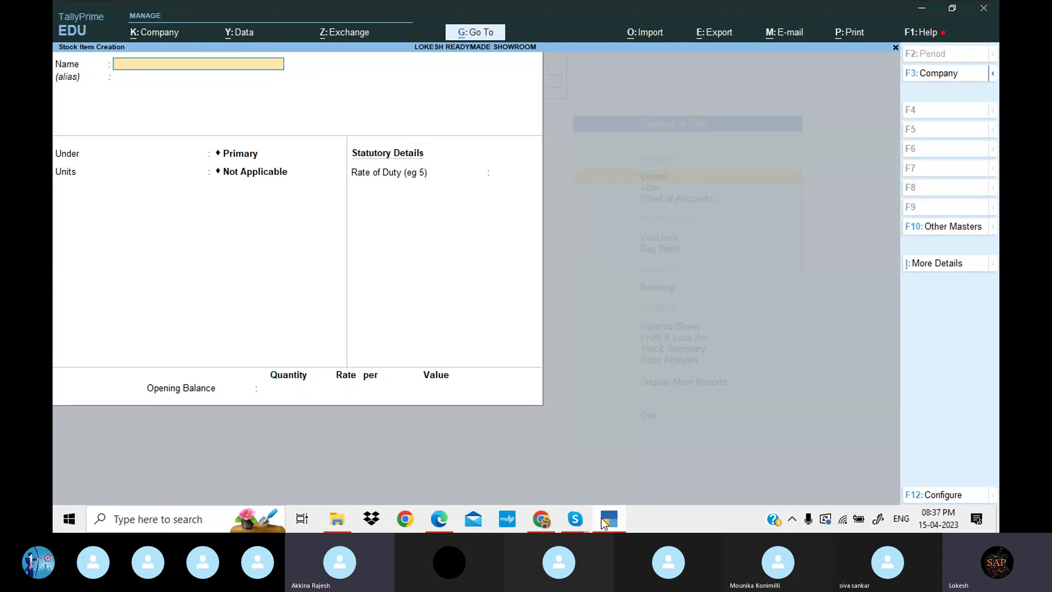
click(439, 519)
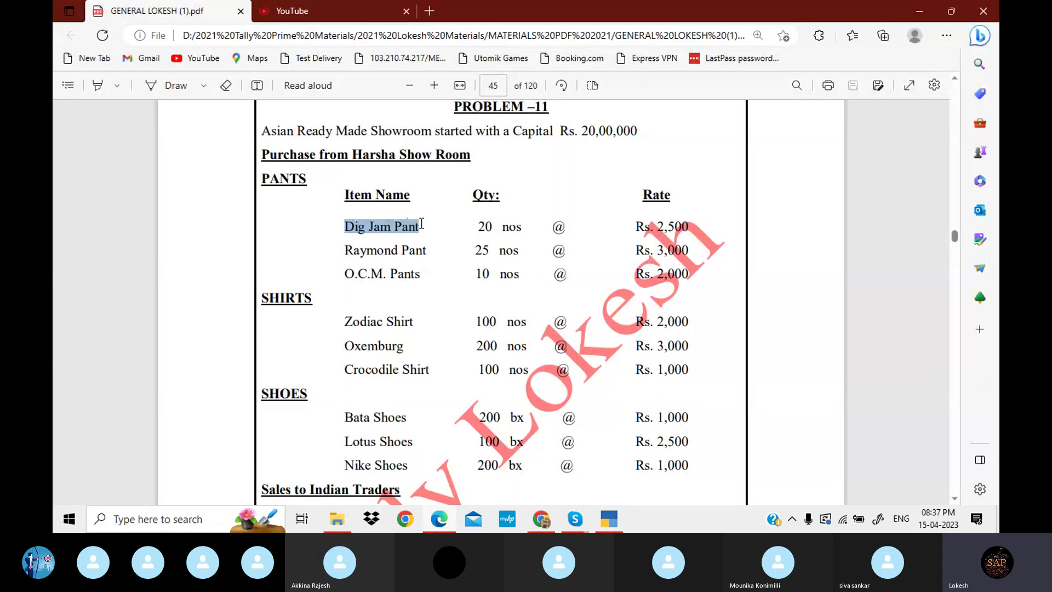
click(605, 518)
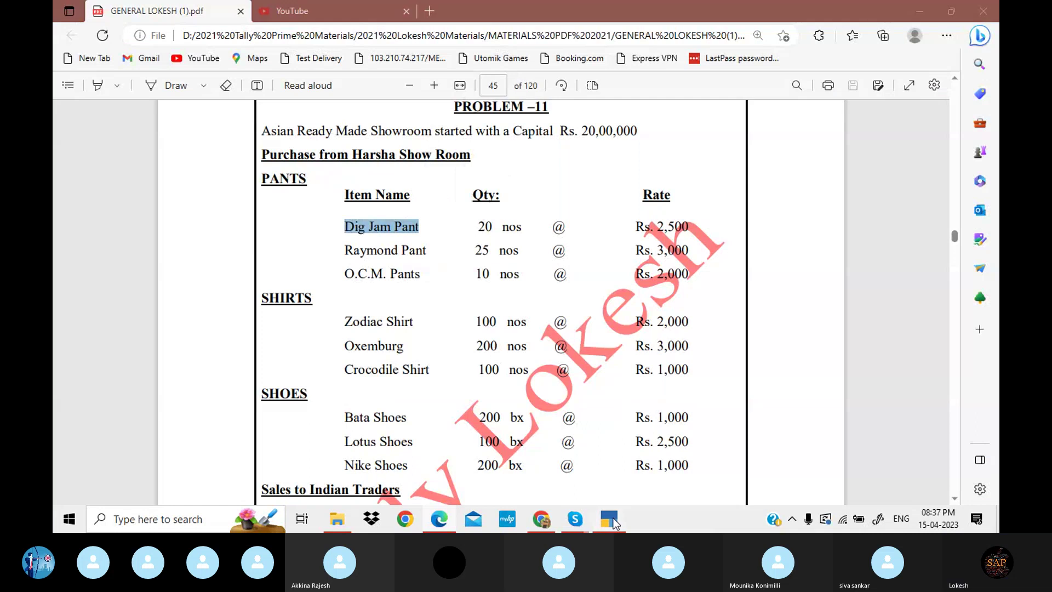
key(ctrl+v)
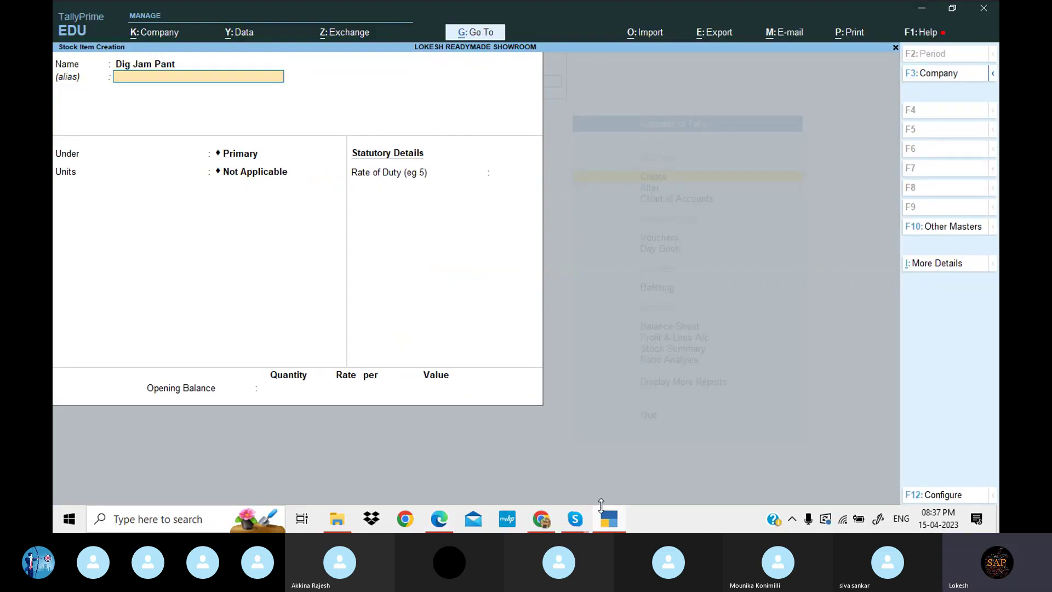
Put Dig Jam Pant under PANTS with unit nos, components (BOM) No and no opening balance, and save the item
key(Return)
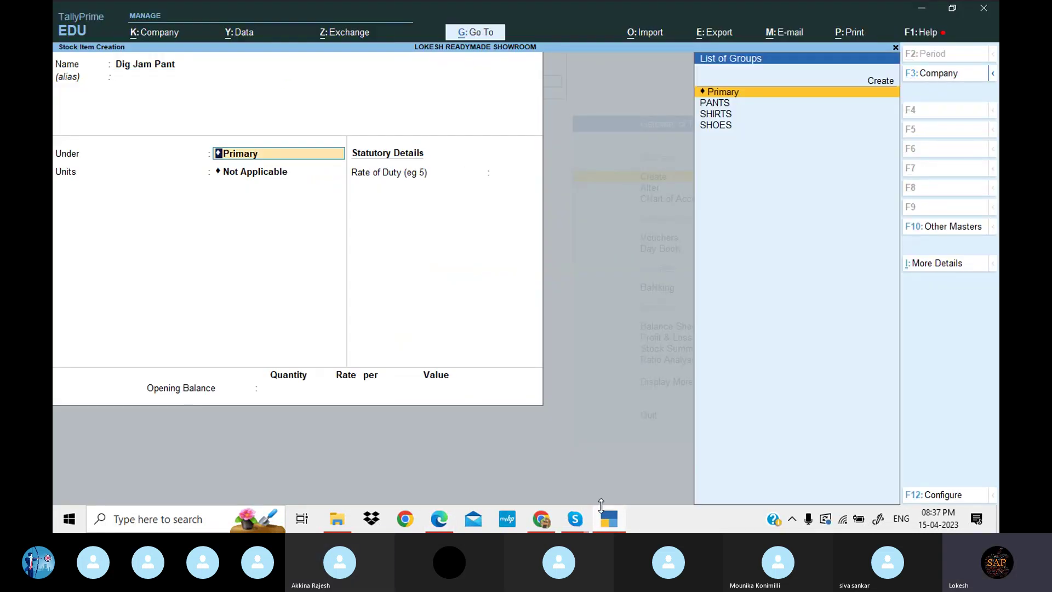
key(Down)
key(Return)
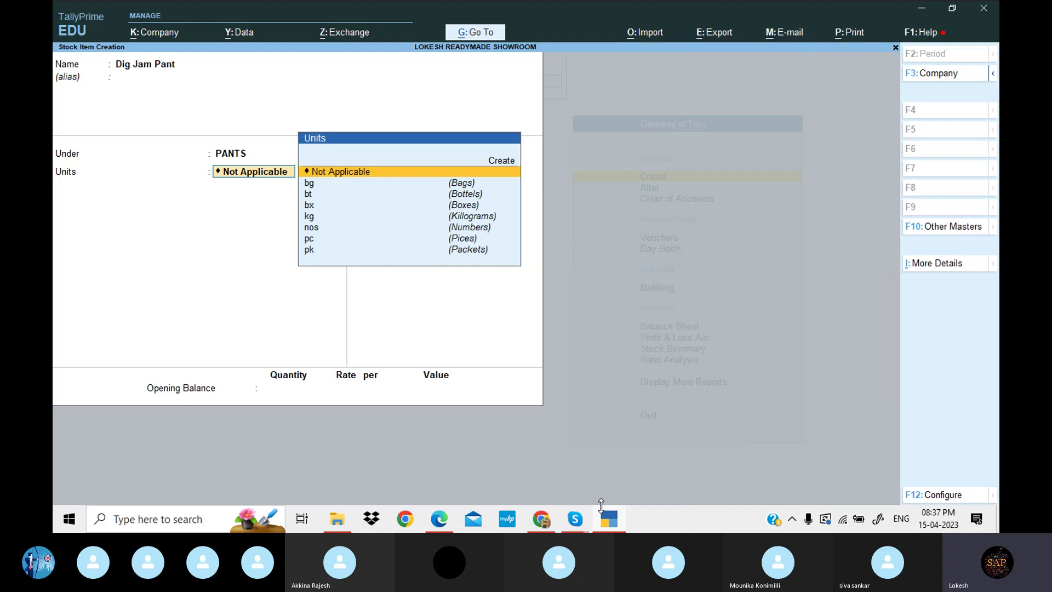
text(n)
key(Return)
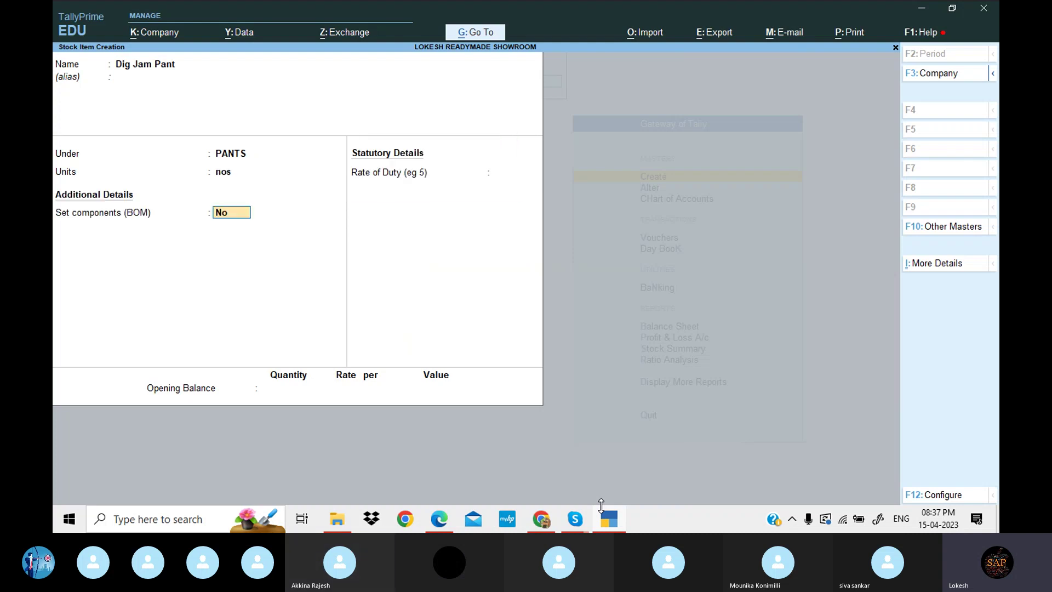
key(Return)
key(Return)
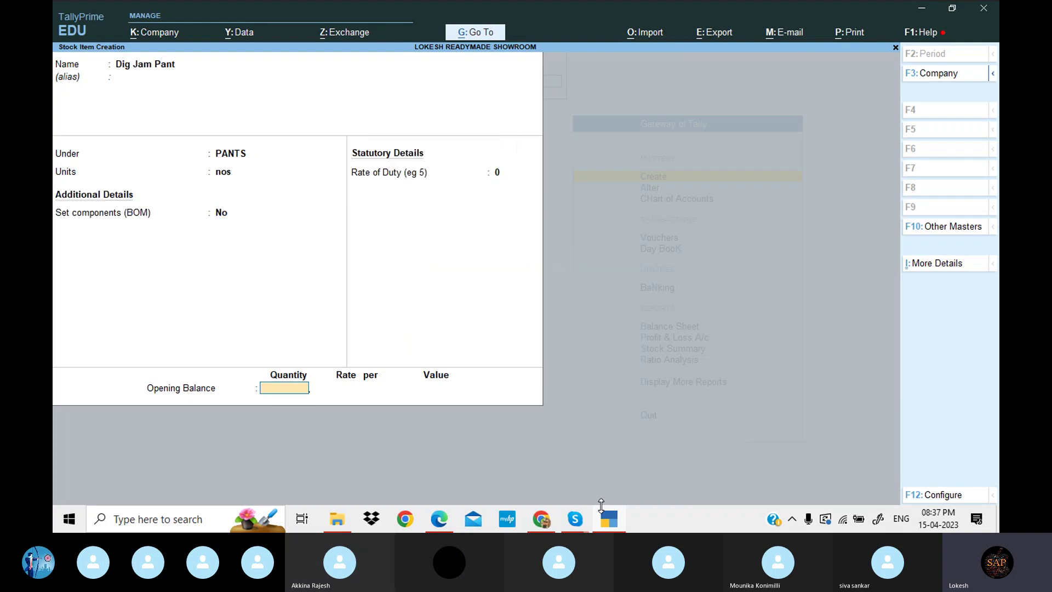
key(Return)
key(Return)
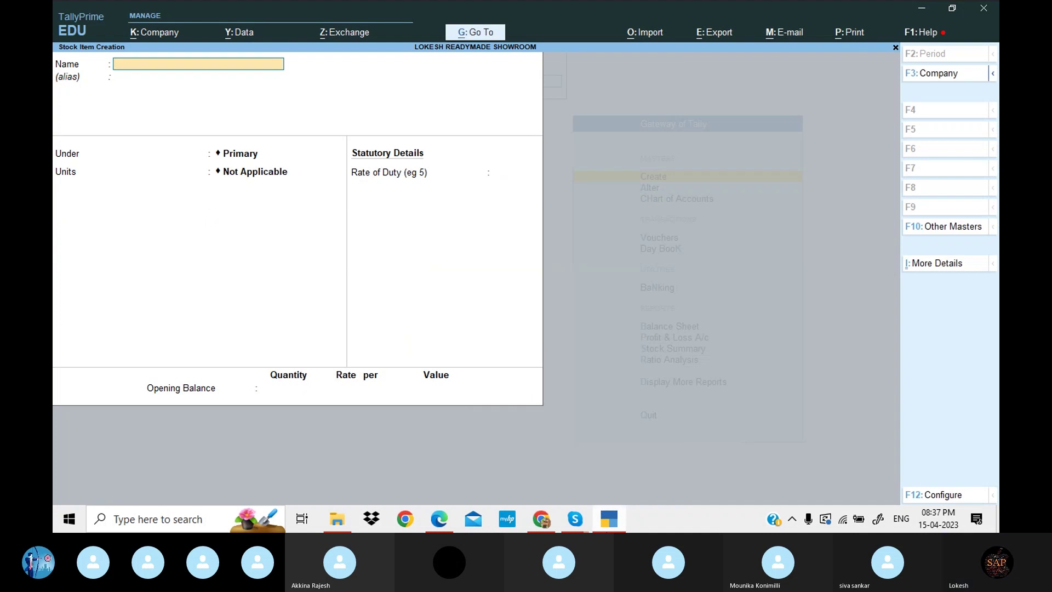
Copy Raymond Pant from the Problem 11 PDF and enter it as the new stock item's name in TallyPrime, without an alias
click(604, 516)
drag(345, 250, 422, 244)
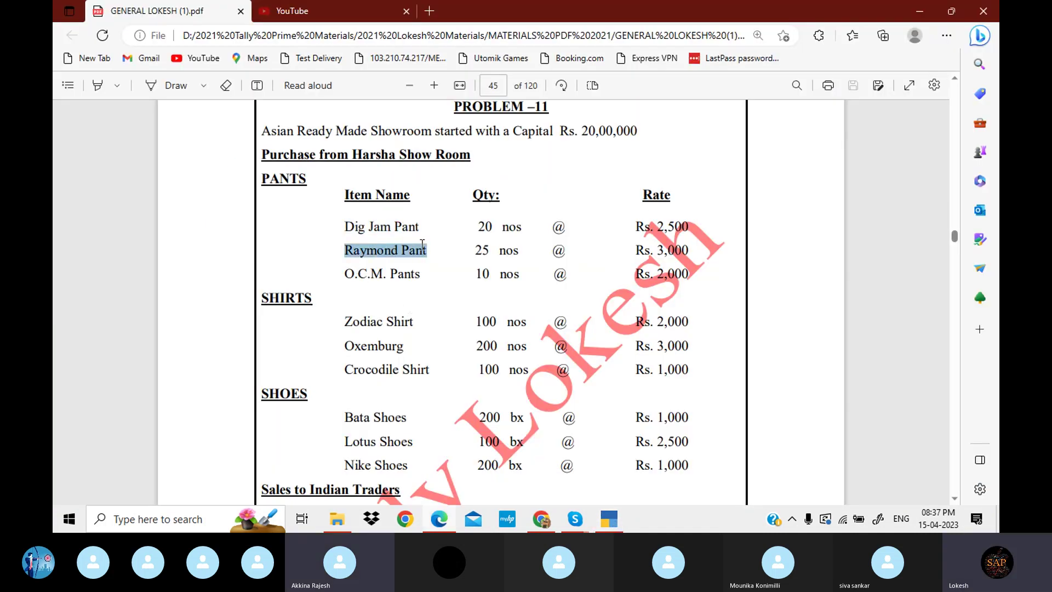
key(ctrl+c)
click(603, 516)
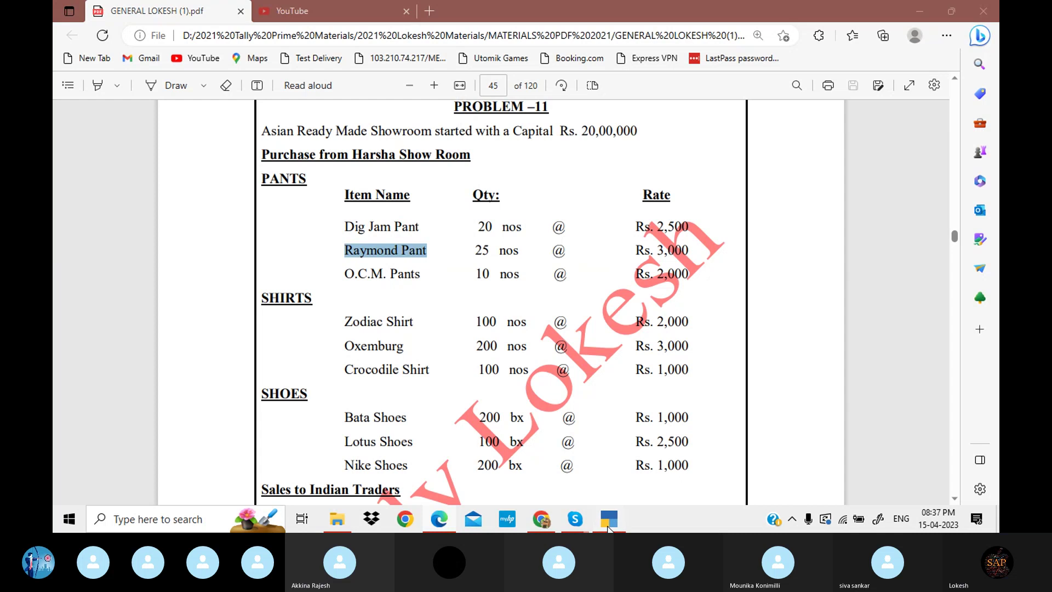
key(ctrl+v)
key(Return)
key(Return)
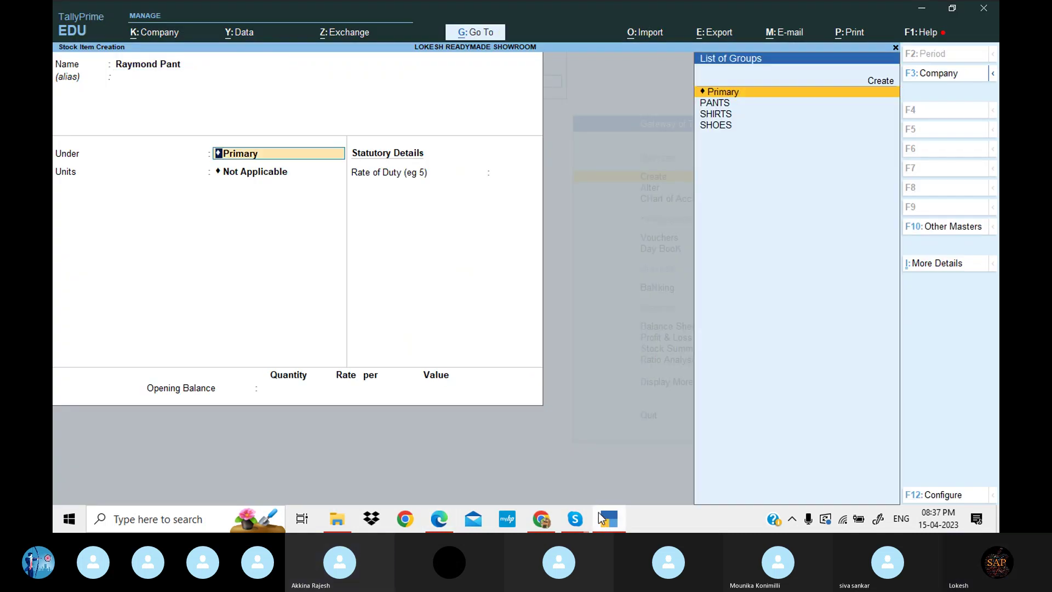
Put Raymond Pant under PANTS with unit nos, components (BOM) No and no opening balance, and save the item
key(Down)
key(Return)
text(nos)
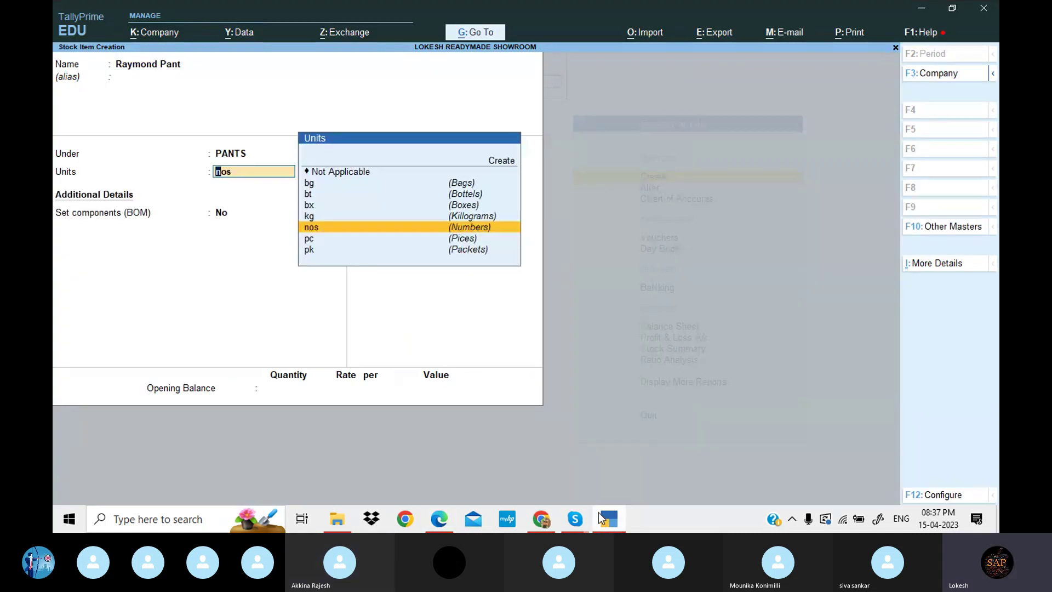
key(Return)
key(Return)
key(Return)
key(Return)
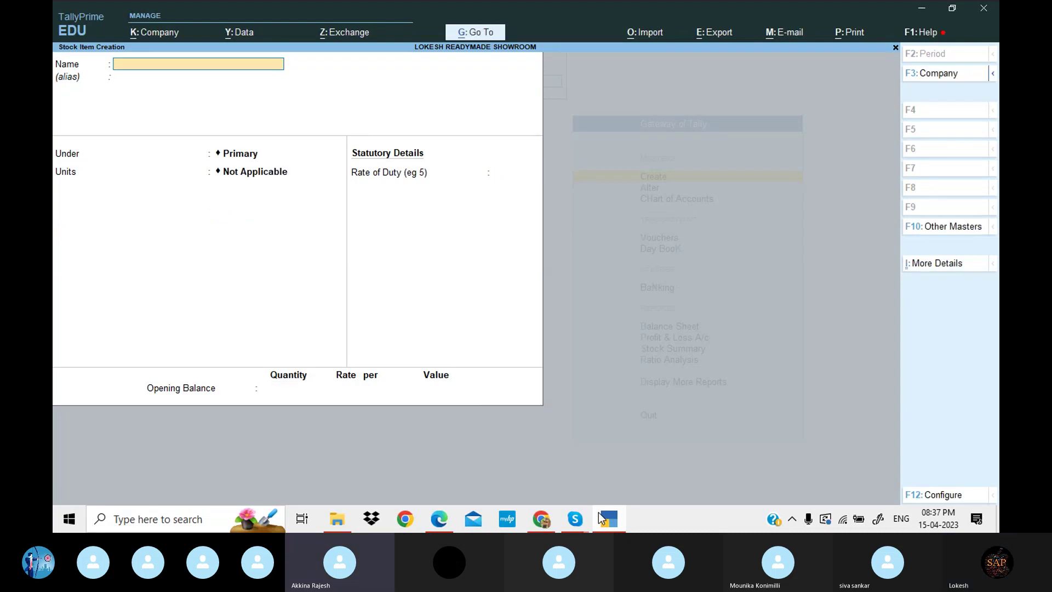
Copy O.C.M. Pants from the PANTS list in the PDF and use it as the next stock item's name in TallyPrime
click(606, 521)
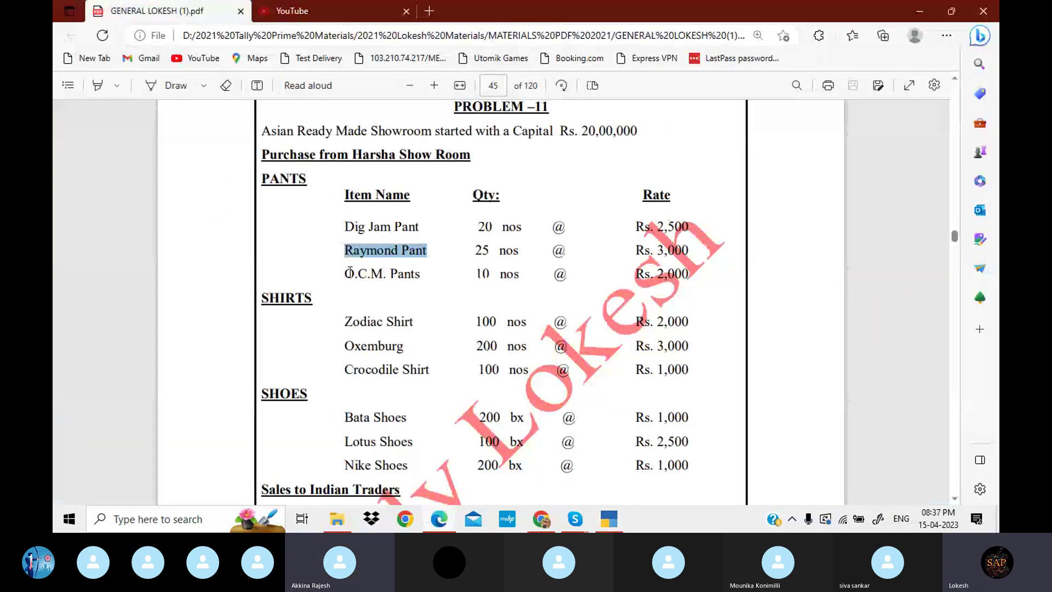
drag(344, 274, 396, 270)
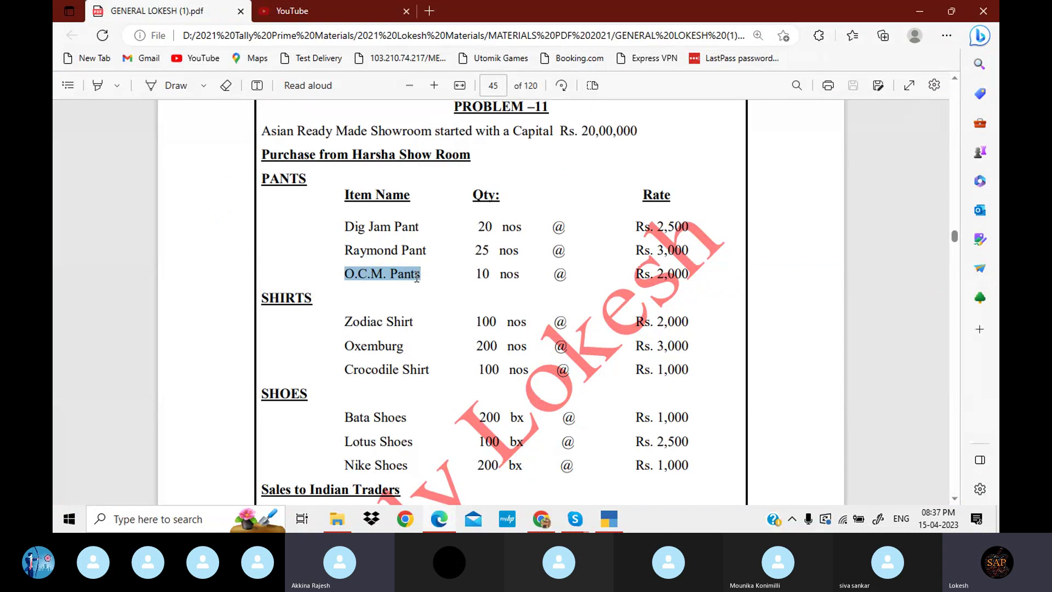
click(607, 521)
key(ctrl+alt+v)
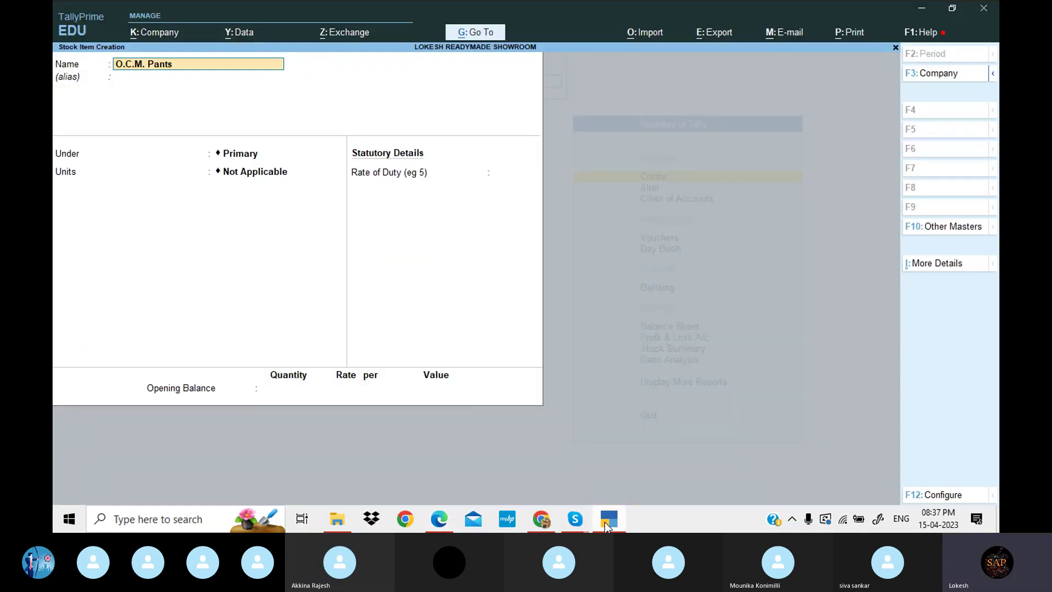
key(Return)
Assign O.C.M. Pants to the PANTS group with unit nos and BOM No, leave the opening balance empty, and save it
text(P)
key(Down)
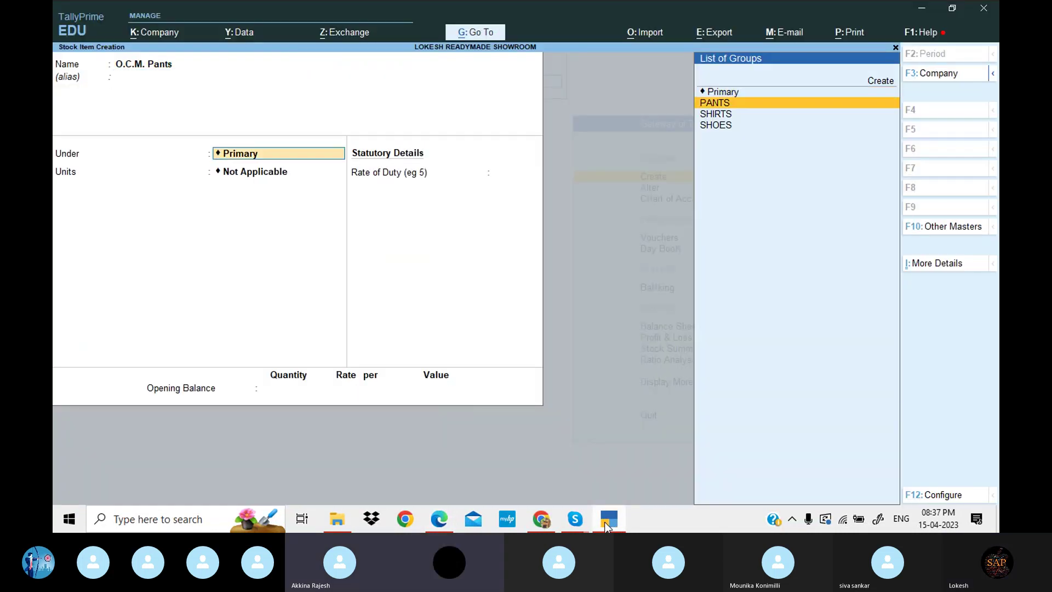
key(Return)
key(Return)
key(Return)
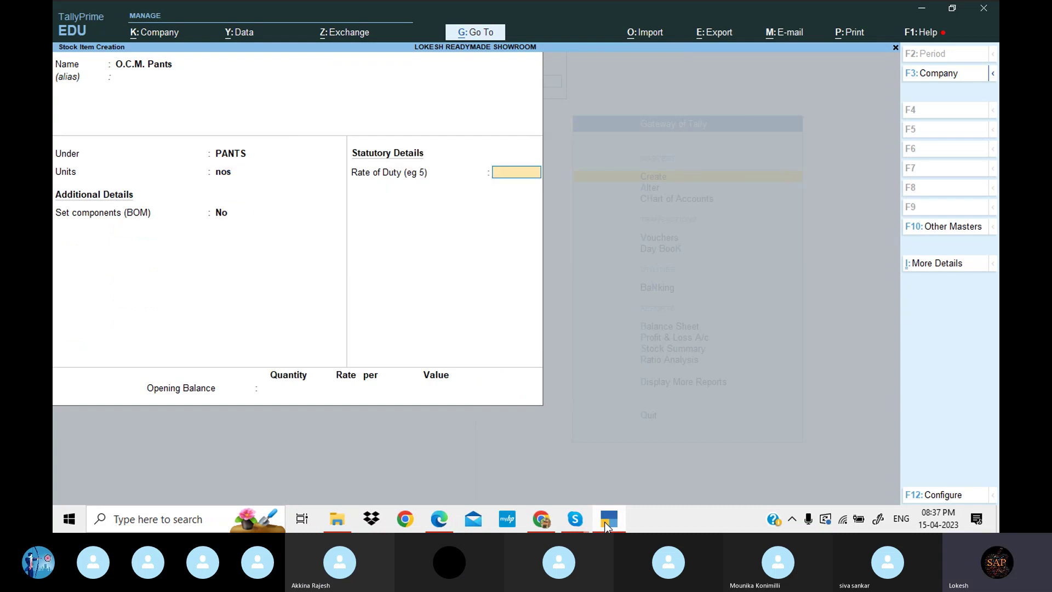
key(Return)
key(Return)
key(Return)
Copy Zodiac Shirt from the SHIRTS list in the PDF and enter it as the next stock item's name in TallyPrime
click(607, 520)
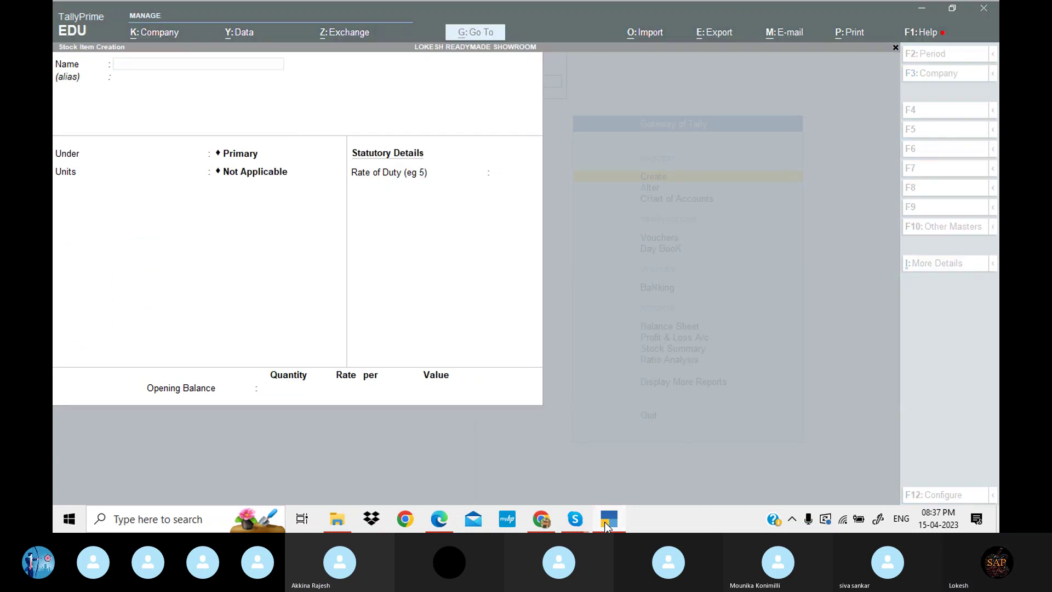
scroll(403, 271, down, 2)
click(349, 195)
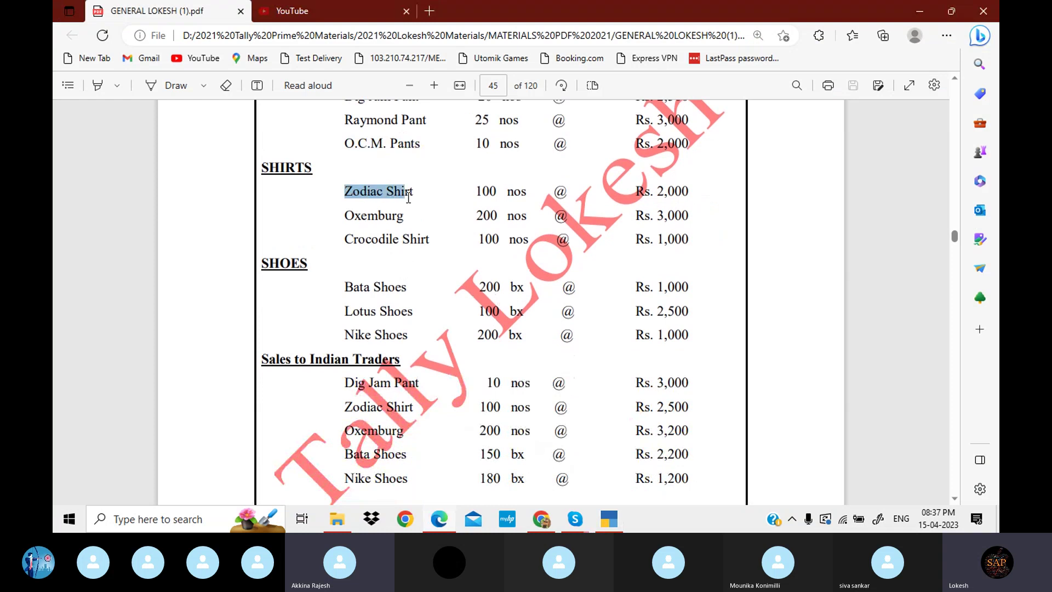
drag(409, 198, 414, 198)
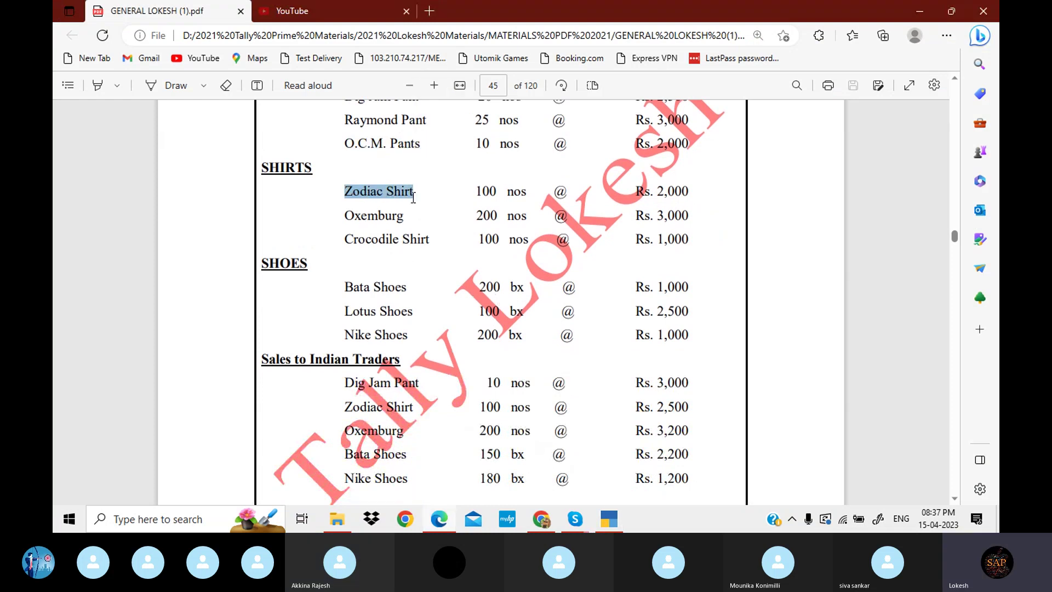
click(615, 523)
key(ctrl+v)
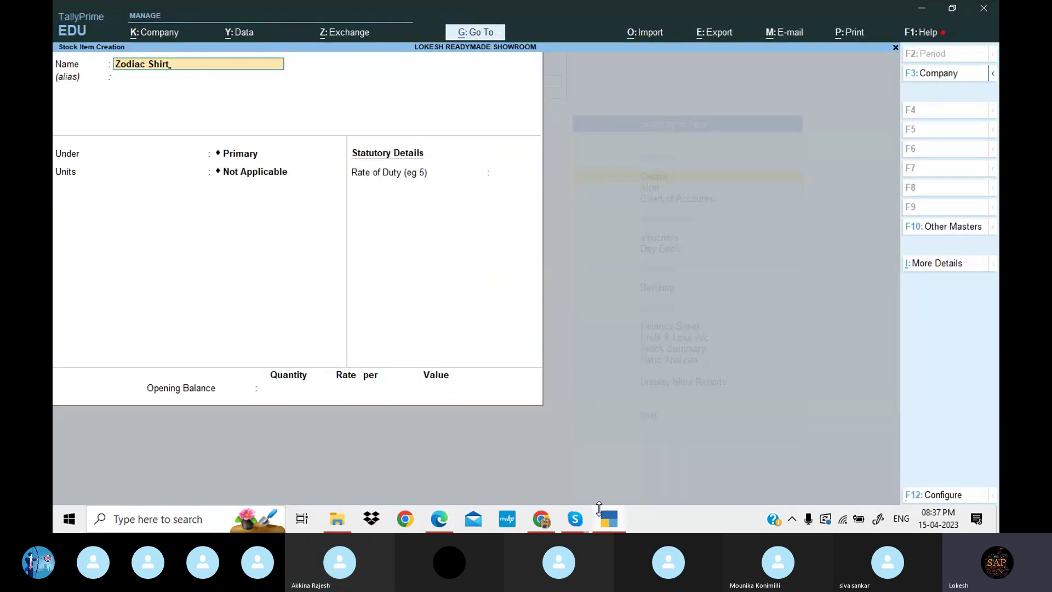
key(Return)
Put Zodiac Shirt under SHIRTS with unit nos, components (BOM) No and no opening balance, and save the item
key(Down)
key(Down)
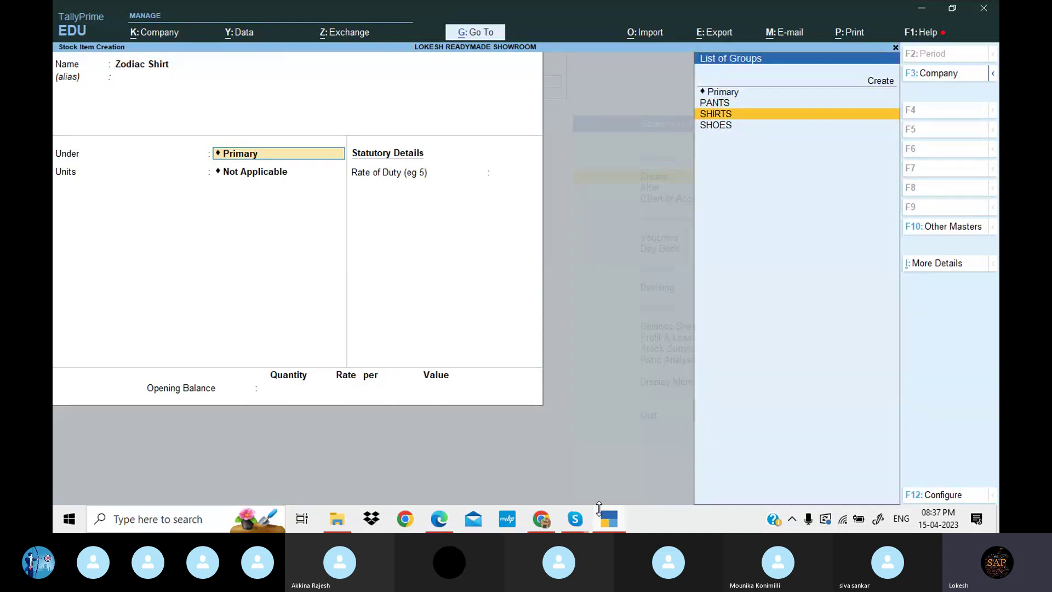
key(Return)
key(Down)
key(Down)
key(Down)
key(Down)
key(Down)
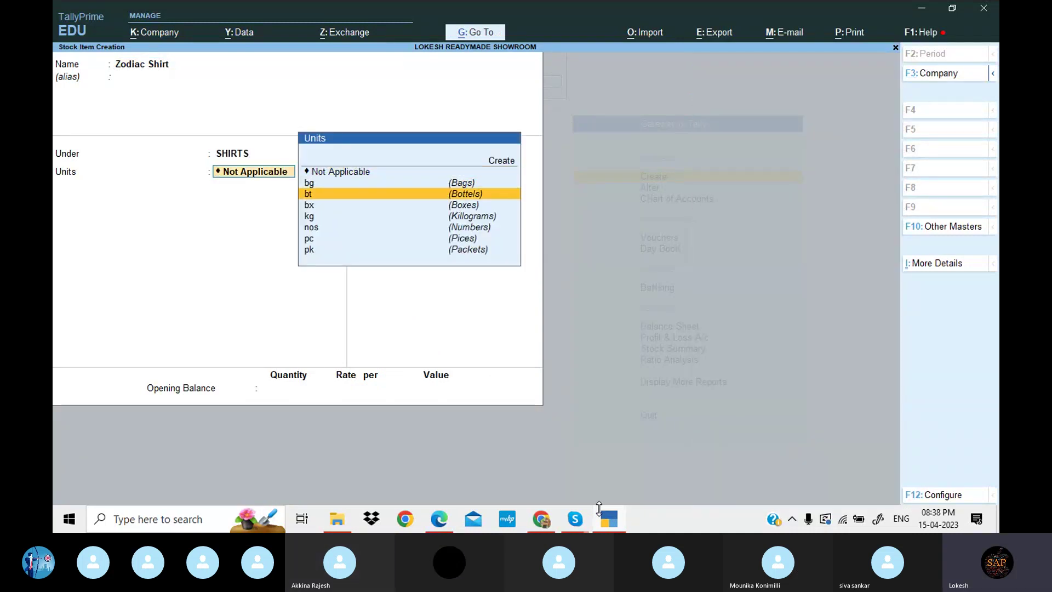
key(Return)
key(Return)
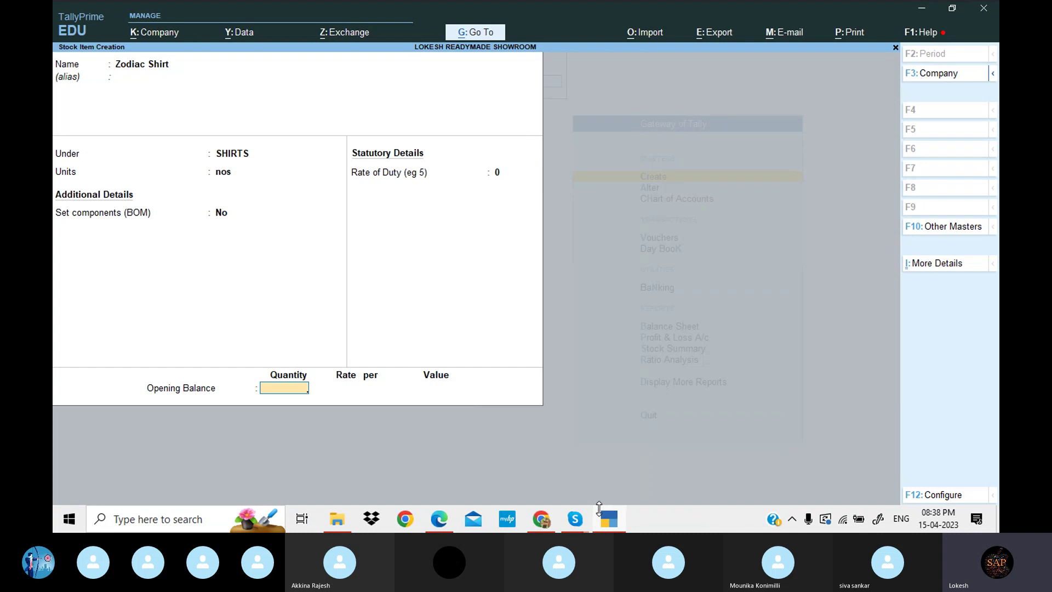
key(Return)
key(Return)
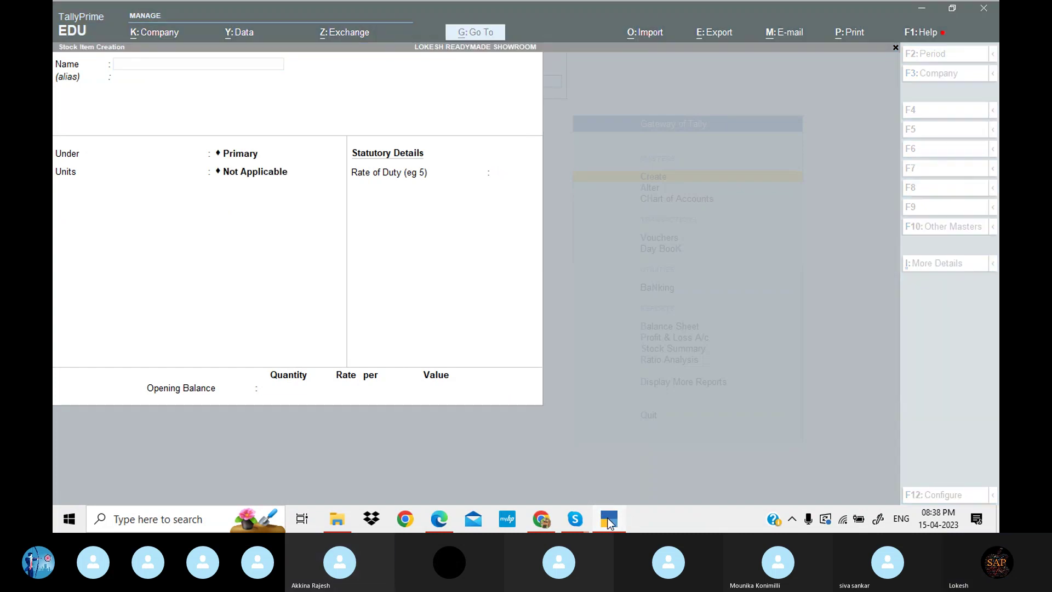
Copy Oxemburg from the SHIRTS list in the PDF and enter it as the new stock item's name in TallyPrime
click(609, 518)
drag(344, 215, 404, 217)
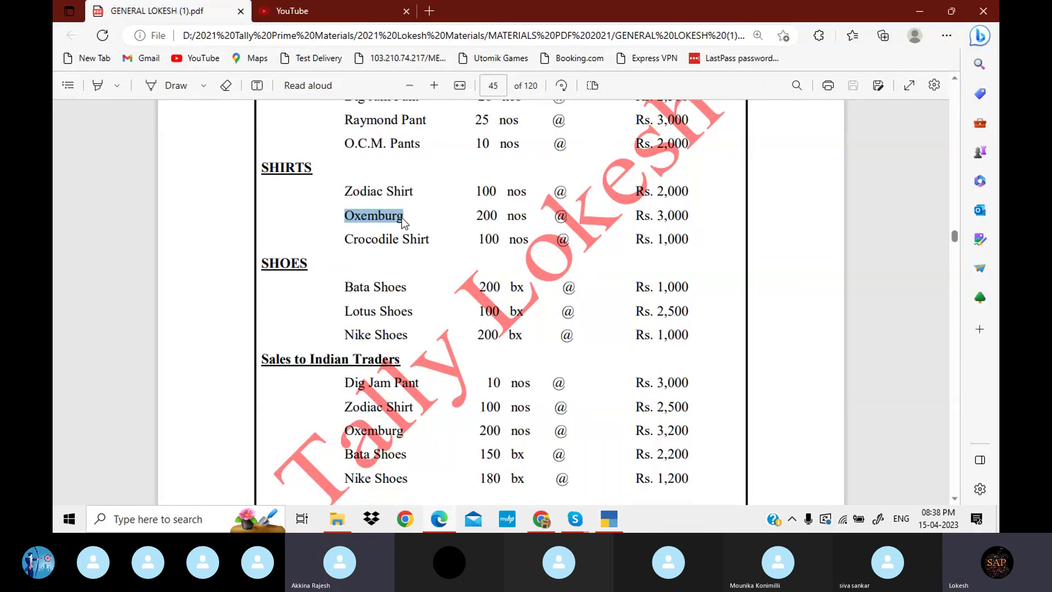
key(ctrl+c)
click(609, 518)
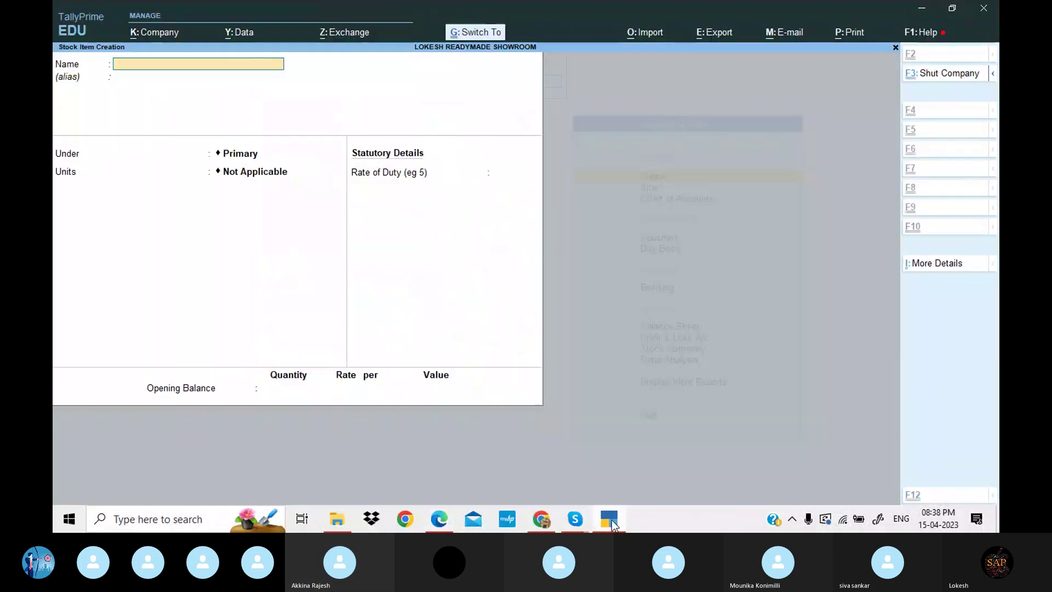
key(ctrl+alt+v)
key(Return)
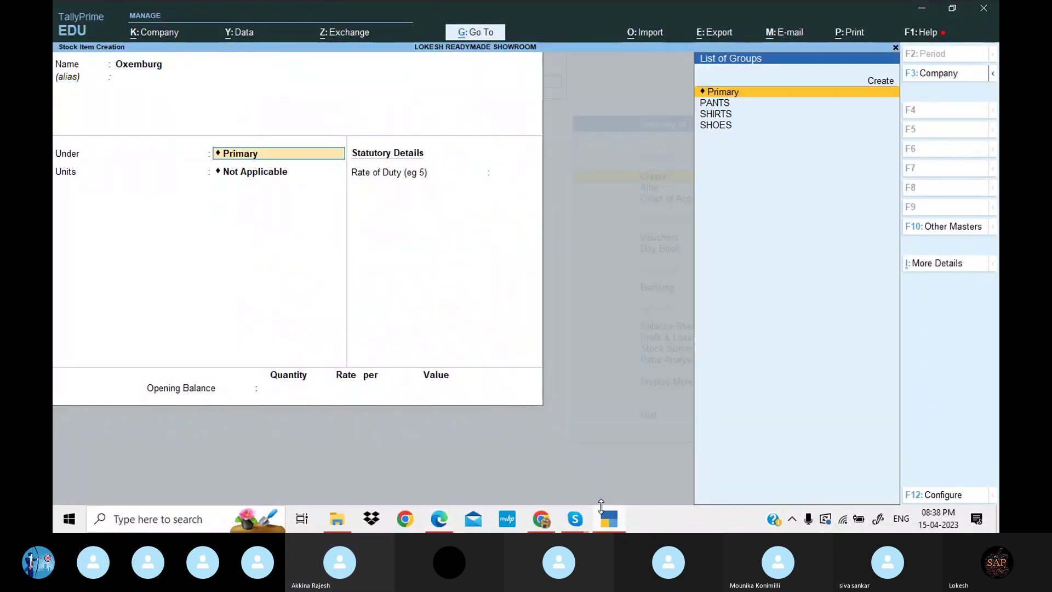
Put Oxemburg under SHIRTS with unit nos, components (BOM) No and no opening balance, and save the item
key(Down)
key(Down)
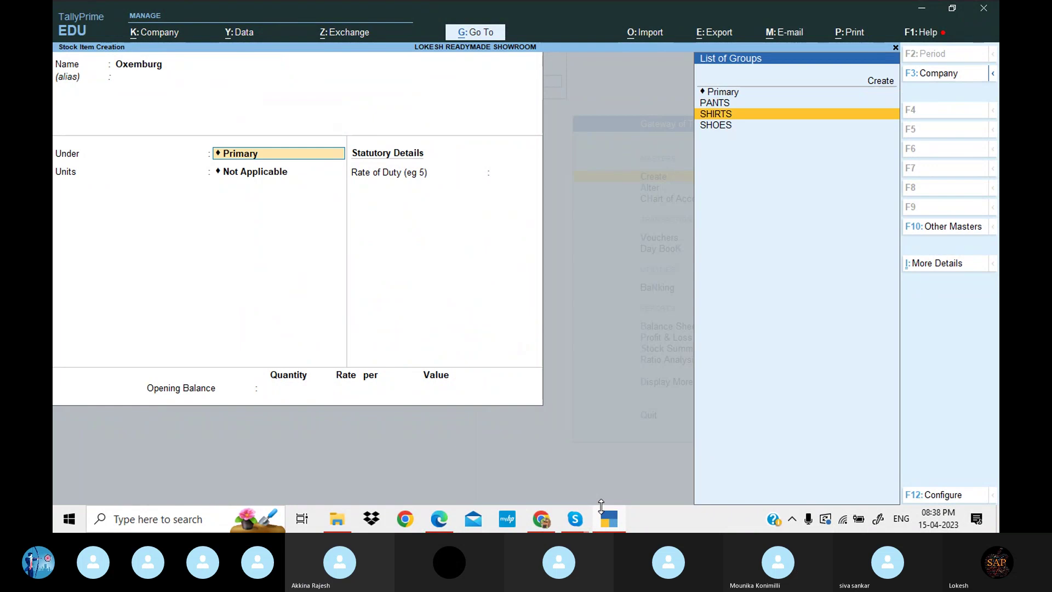
key(Return)
key(Down)
key(Down)
key(Down)
key(Down)
key(Down)
key(Return)
key(Return)
key(Return)
key(Return)
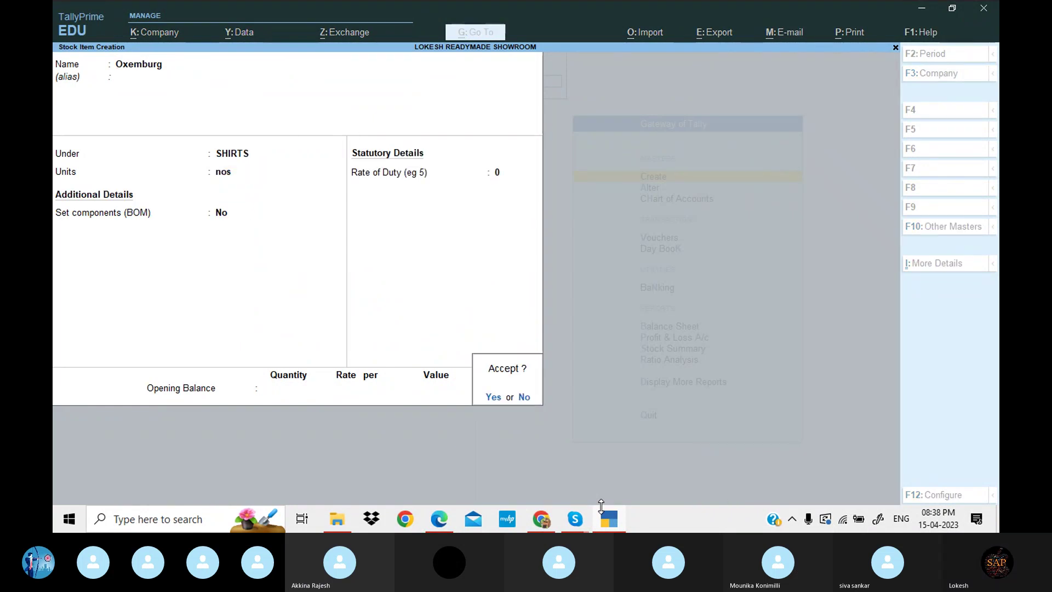
key(Return)
Copy Crocodile Shirt from the SHIRTS list in the PDF and enter it as the next stock item's name in TallyPrime
click(609, 521)
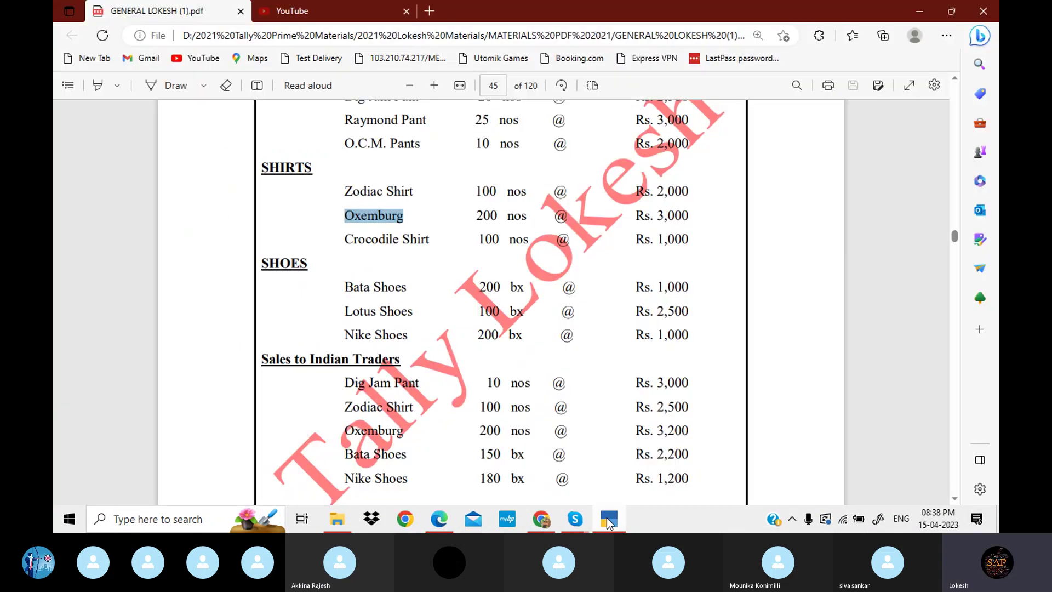
drag(345, 239, 431, 240)
key(ctrl+c)
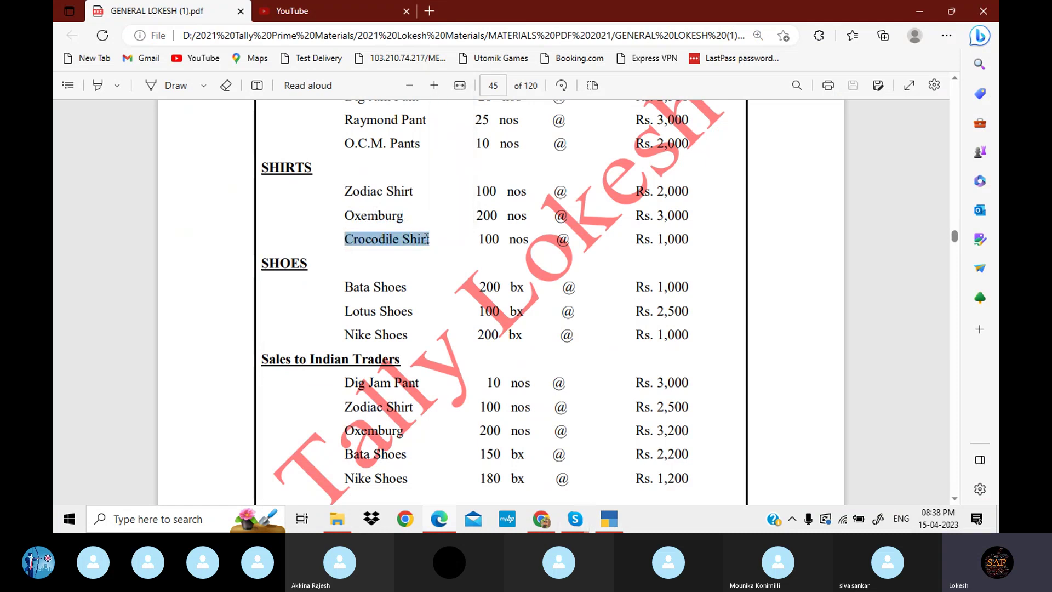
click(617, 527)
key(ctrl+alt+v)
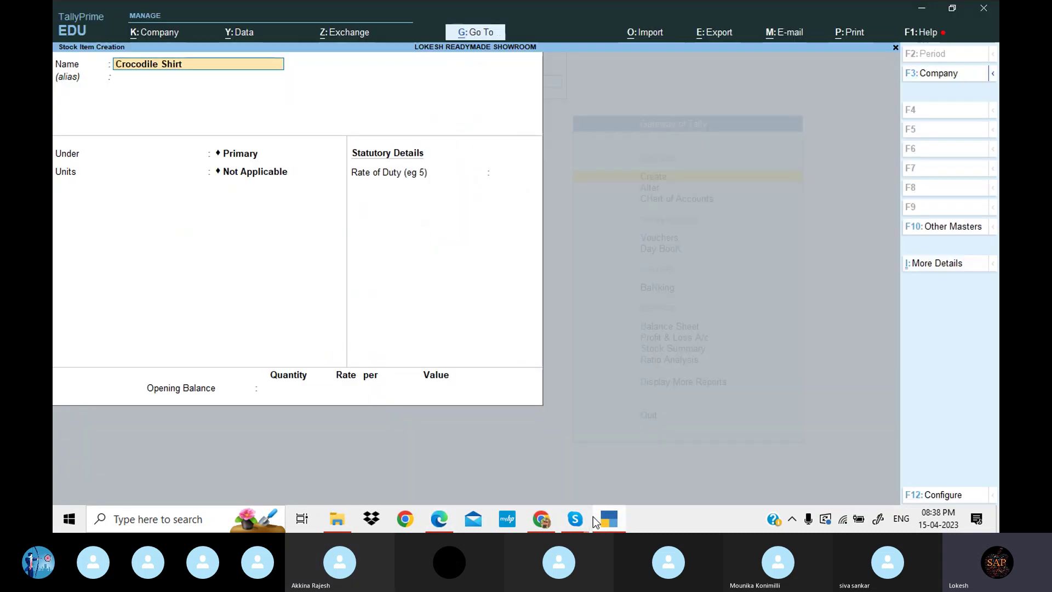
key(Return)
Put Crocodile Shirt under SHIRTS with unit nos, components (BOM) No and no opening balance, and save the item
key(Down)
key(Down)
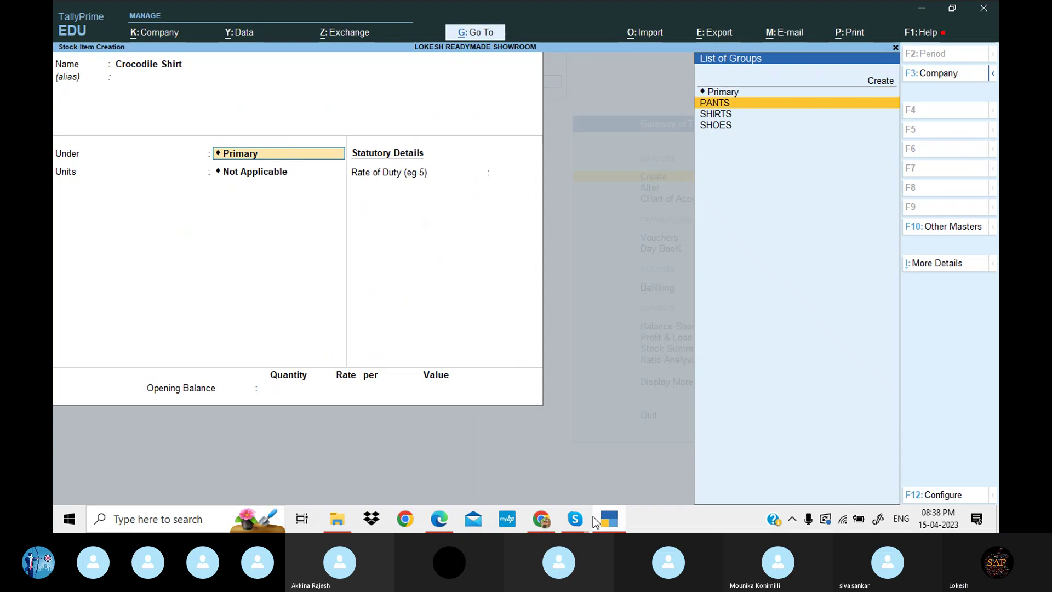
key(Return)
key(Return)
key(Return)
key(Return)
key(Return)
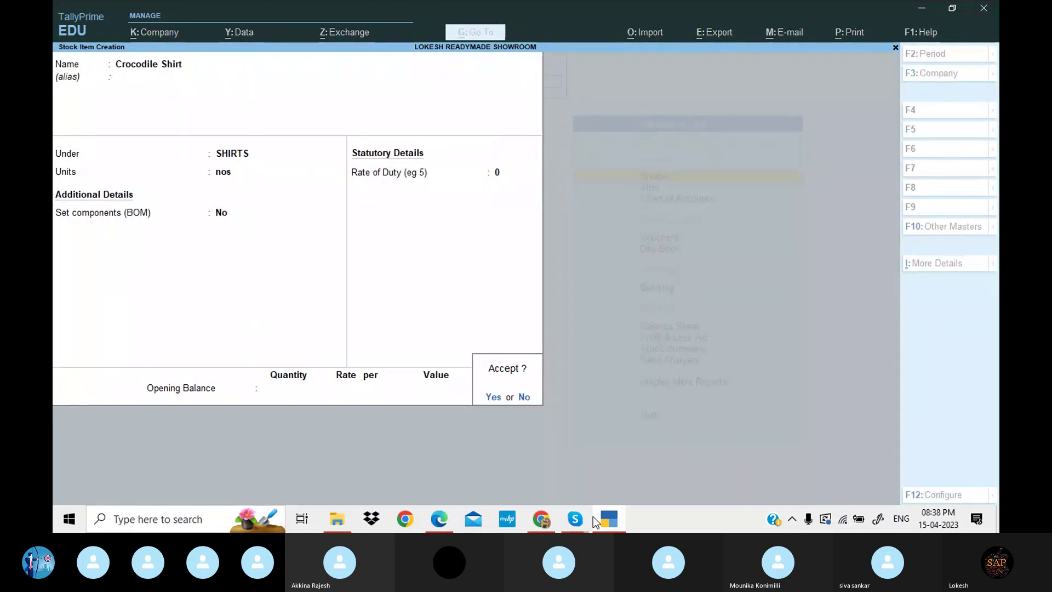
key(Return)
Copy Bata Shoes from the SHOES list in the PDF and enter it as the new stock item's name in TallyPrime
click(609, 519)
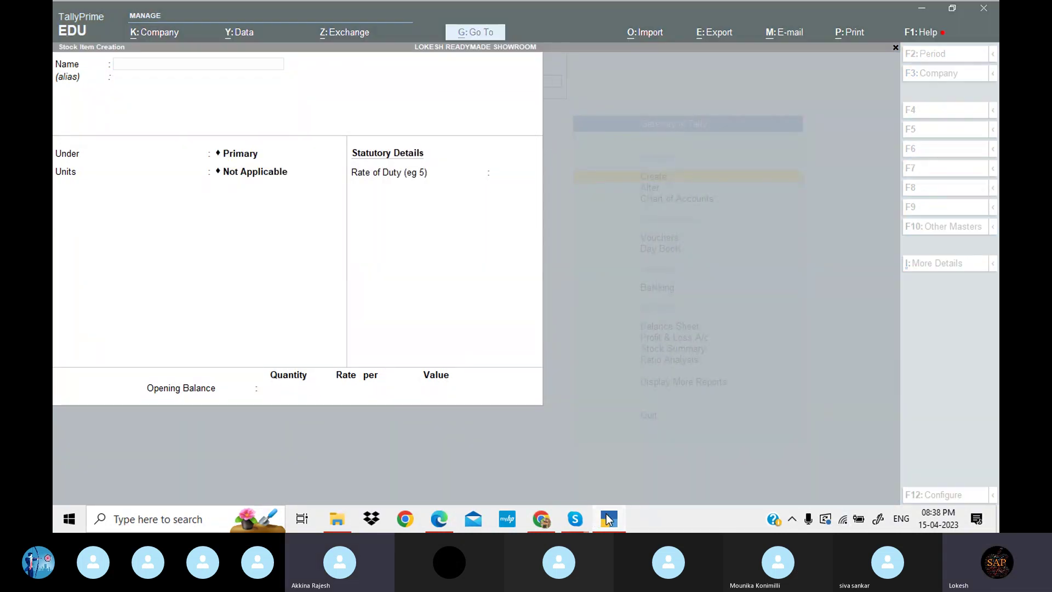
drag(345, 287, 382, 286)
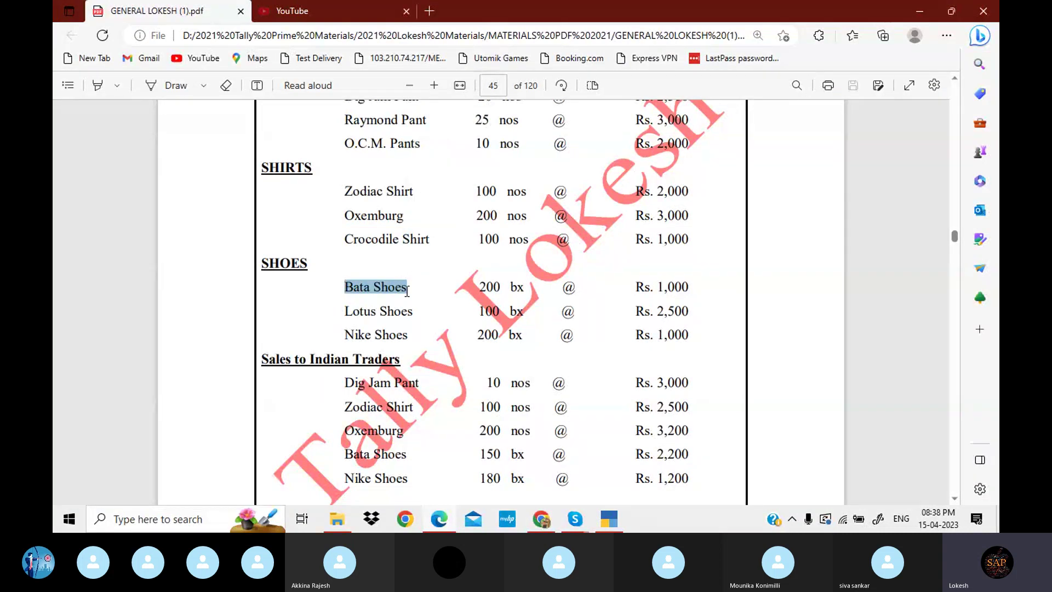
click(608, 519)
key(ctrl+alt+v)
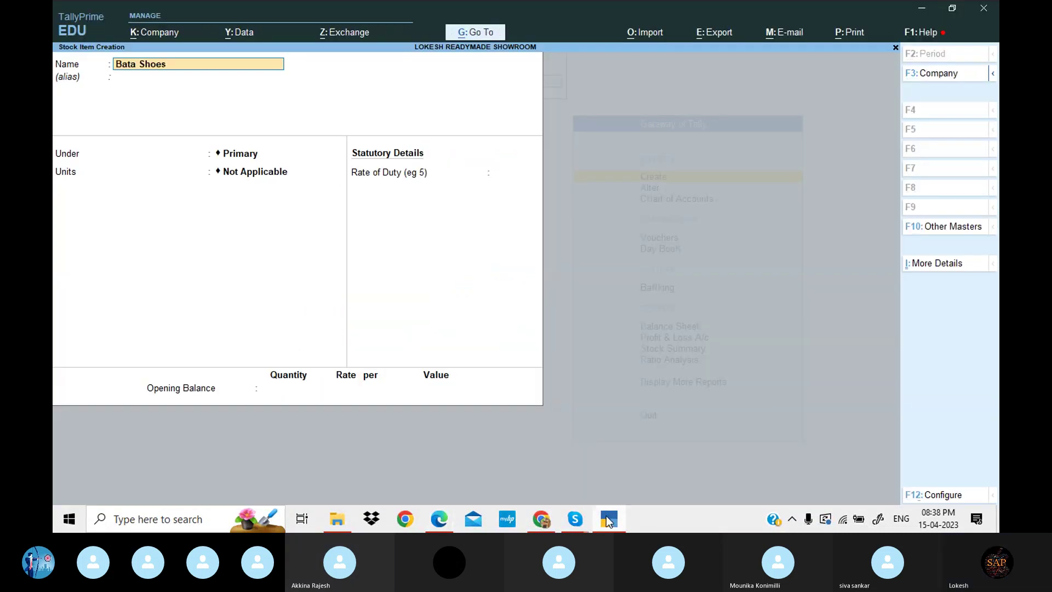
key(Return)
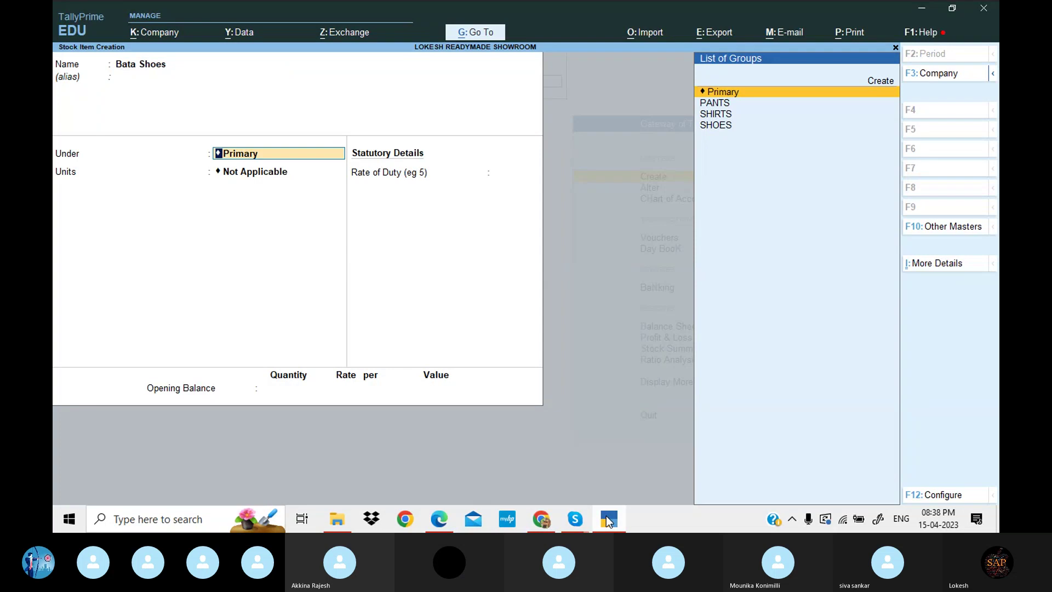
Put Bata Shoes under SHOES with unit bx, components (BOM) No and no opening balance, and save the item
key(Down)
key(Down)
key(Down)
key(Return)
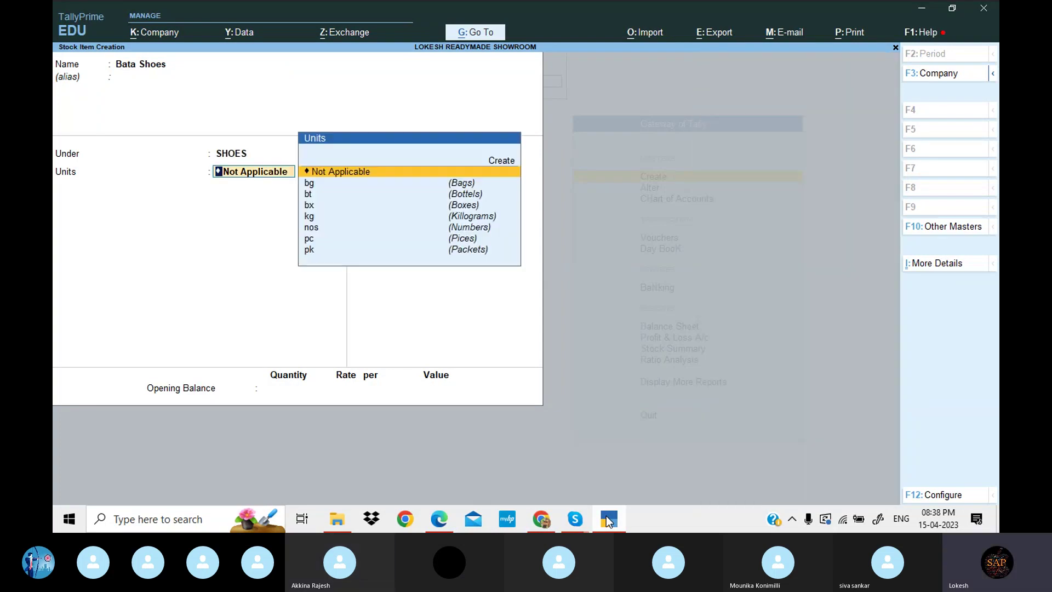
key(Down)
key(Down)
key(Down)
key(Return)
key(Return)
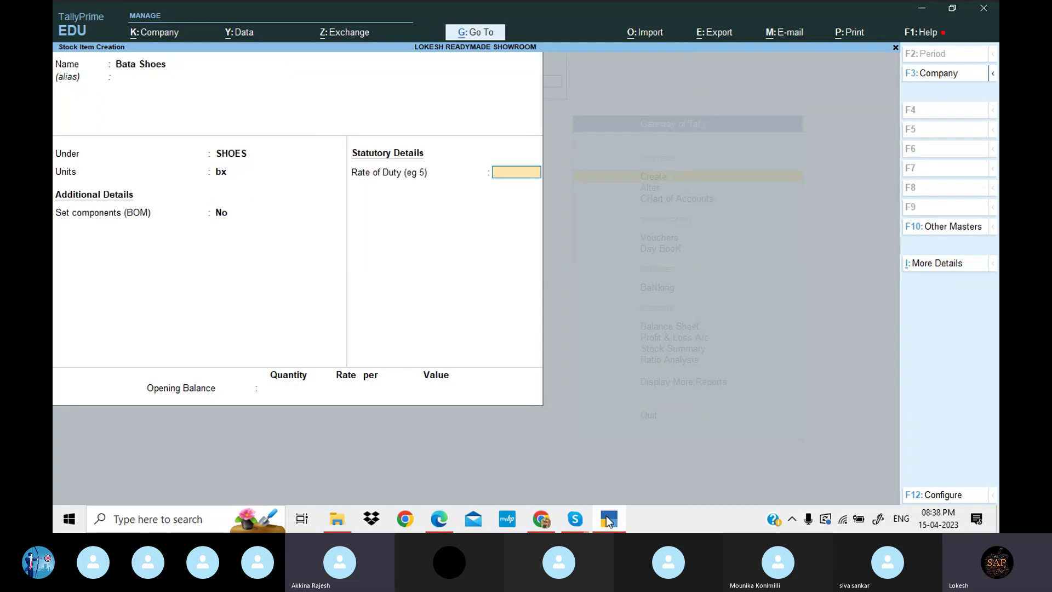
key(Return)
key(Return)
key(Return)
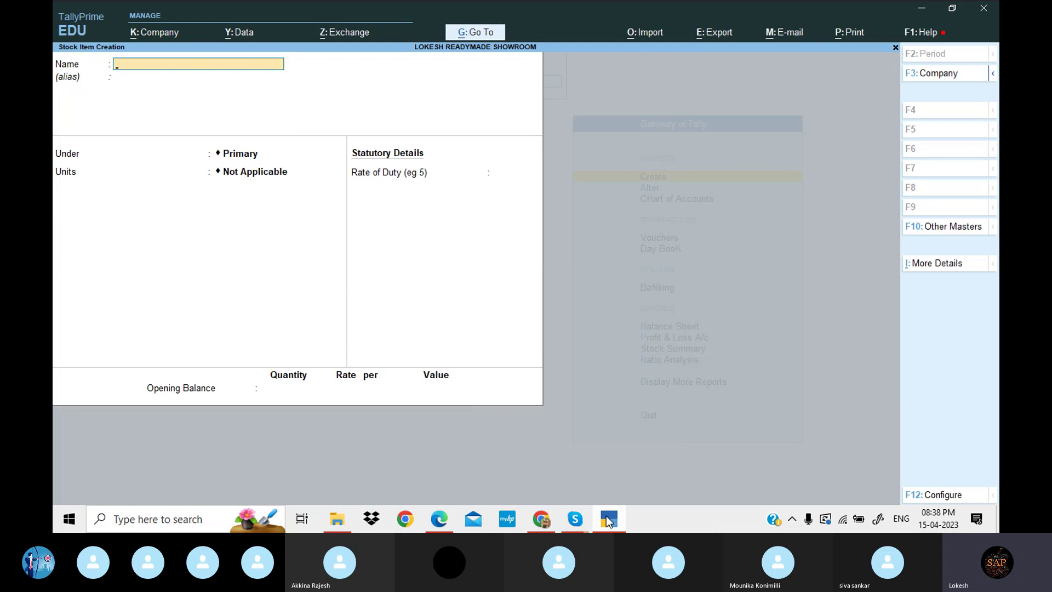
Copy Lotus Shoes from the SHOES list in the PDF and enter it as the new stock item's name in TallyPrime
key(alt+Tab)
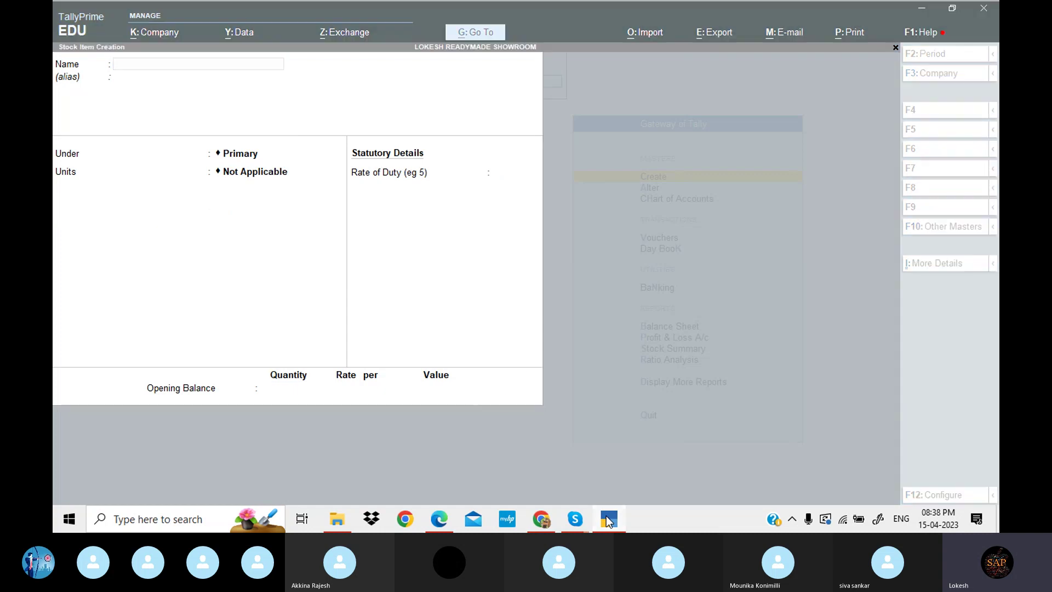
drag(346, 313, 409, 321)
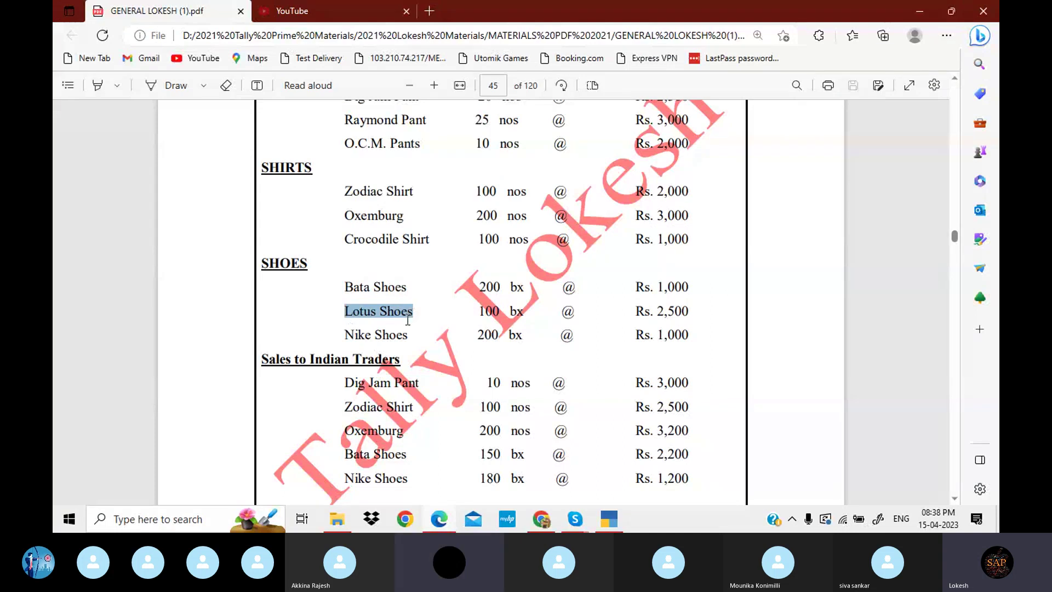
key(ctrl+c)
click(609, 519)
key(ctrl+v)
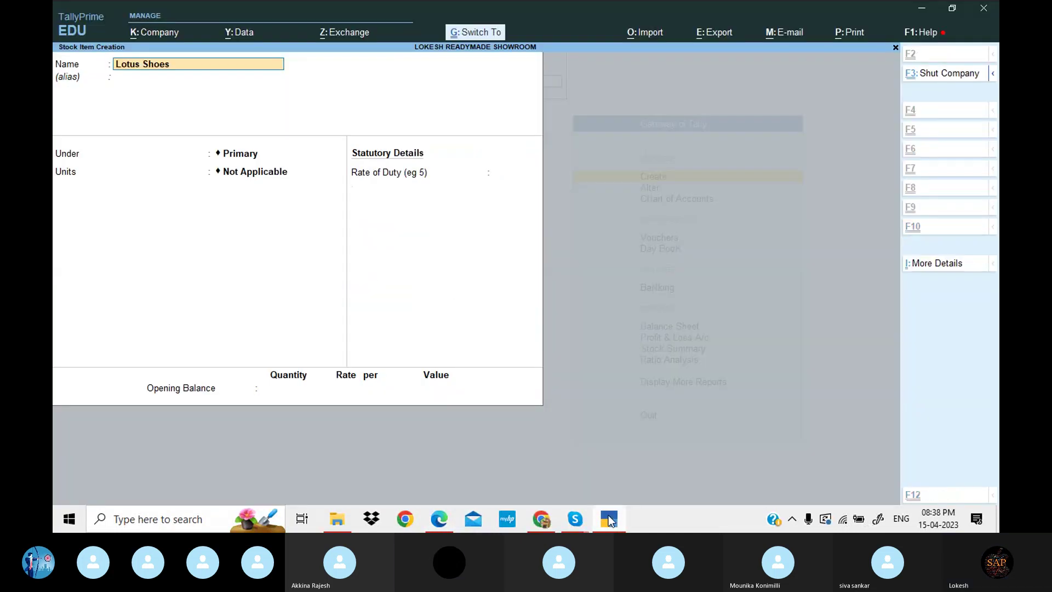
Put Lotus Shoes under SHOES with unit bx, components (BOM) No and no opening balance, and save the item
key(Return)
key(Return)
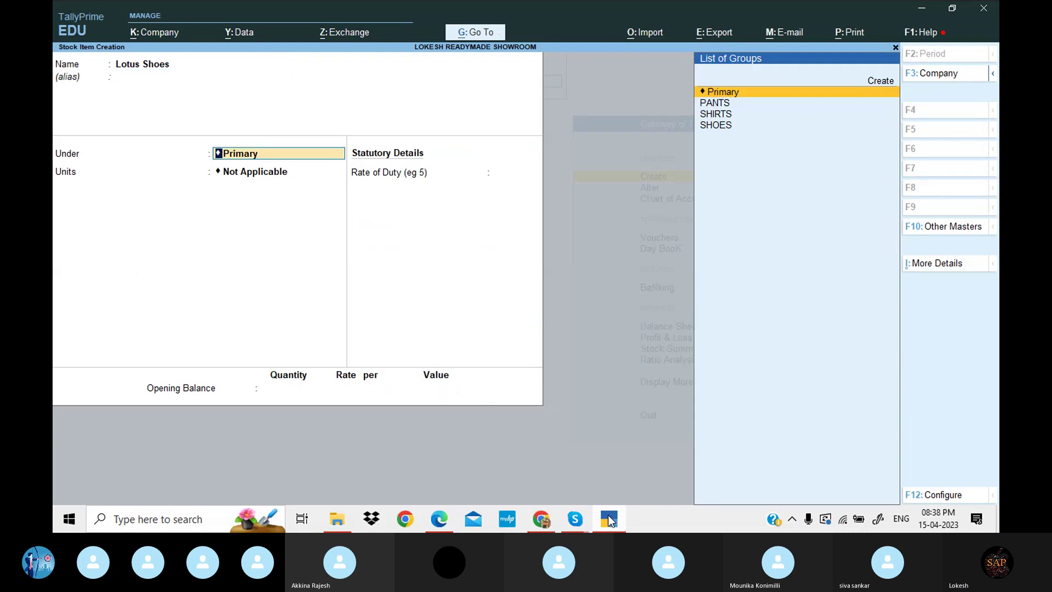
key(Down)
key(Down)
key(Down)
key(Return)
text(bx)
key(Return)
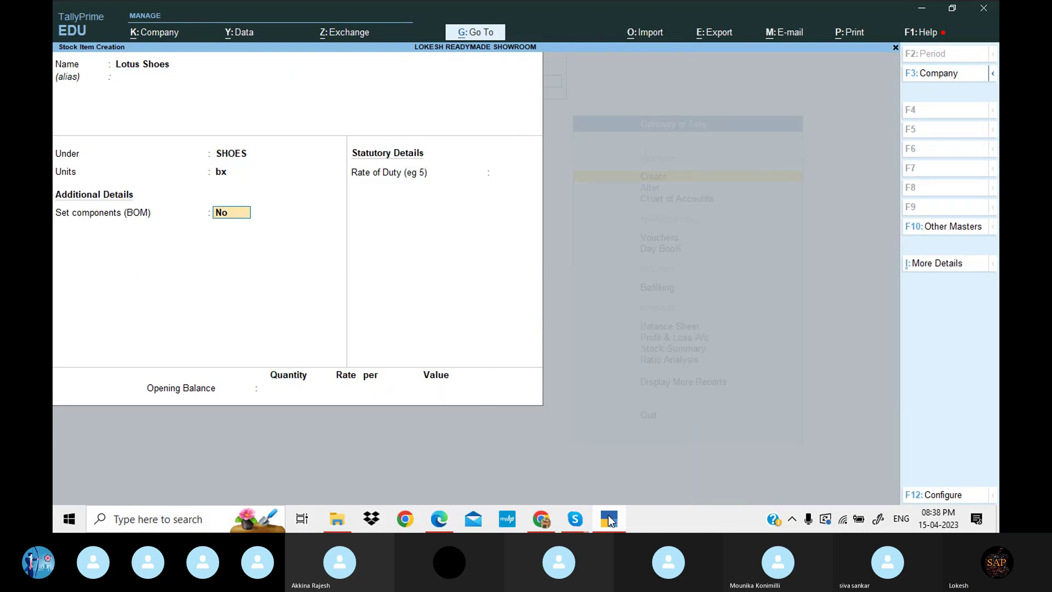
key(Return)
key(Return)
key(Return)
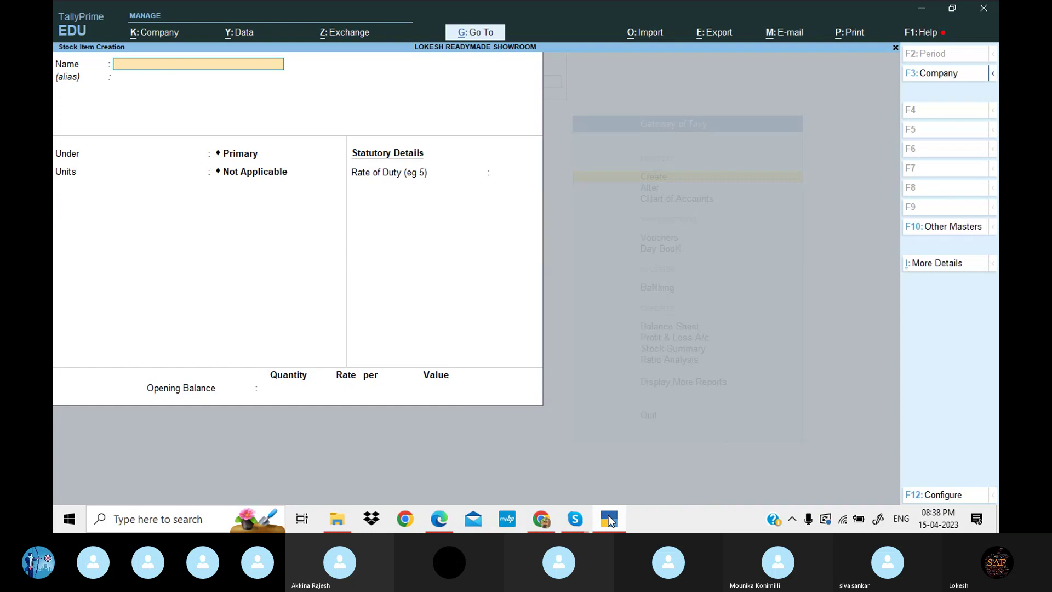
Copy Nike Shoes from the SHOES list in the PDF and enter it as the next stock item's name in TallyPrime
click(610, 521)
drag(344, 335, 408, 332)
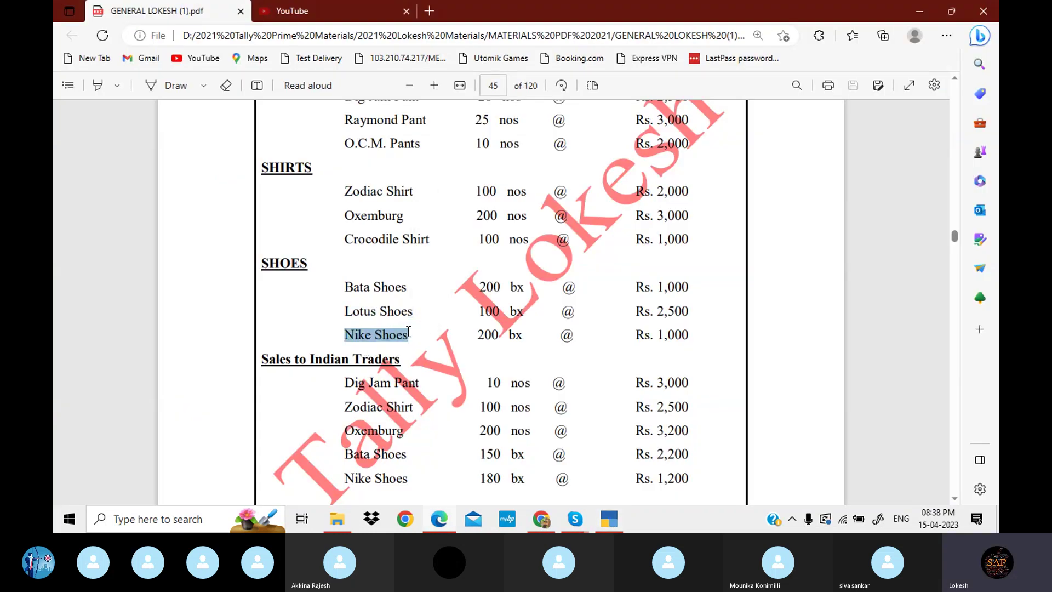
key(ctrl+c)
click(610, 519)
key(ctrl+v)
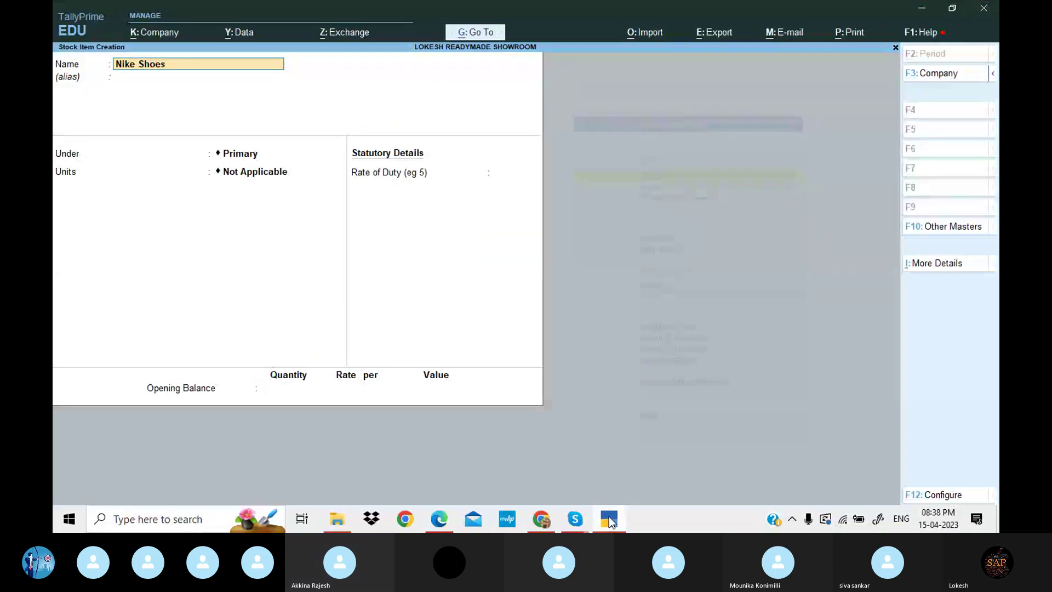
Put Nike Shoes under SHOES with unit bx, components (BOM) No and no opening balance, and save the item
key(Return)
key(Down)
key(Down)
key(Down)
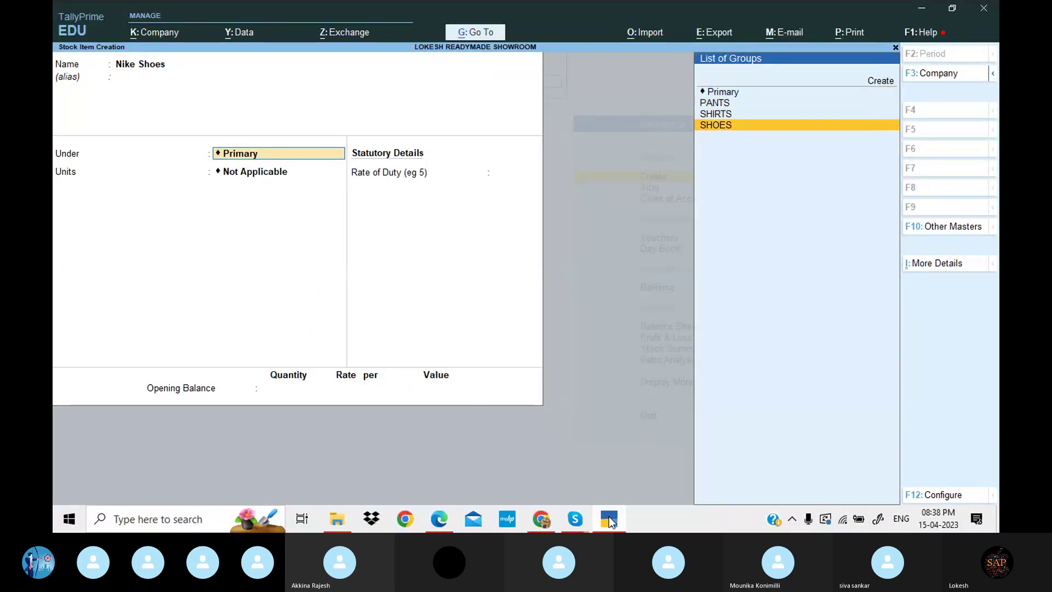
key(Return)
key(Down)
key(Down)
key(Down)
key(Return)
key(Return)
key(Return)
key(Return)
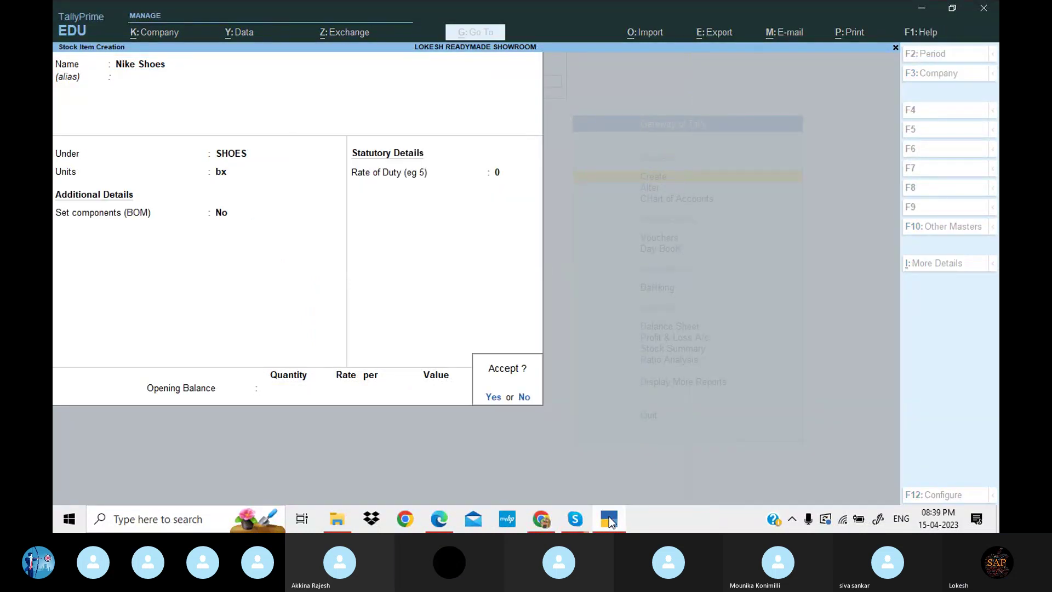
key(Return)
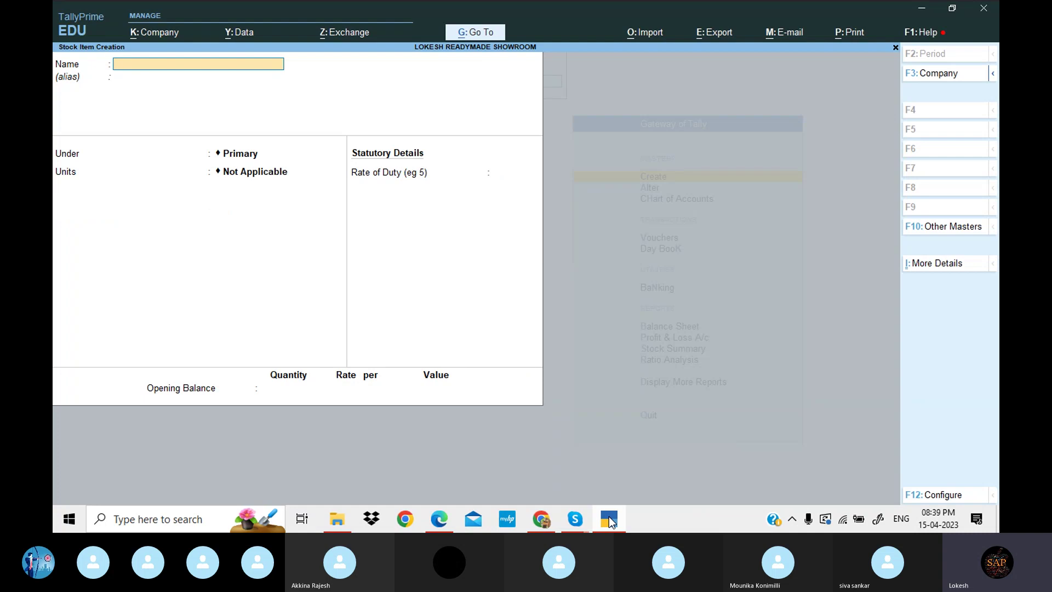
Quit stock item creation, return to the Gateway of Tally and open voucher entry
key(Escape)
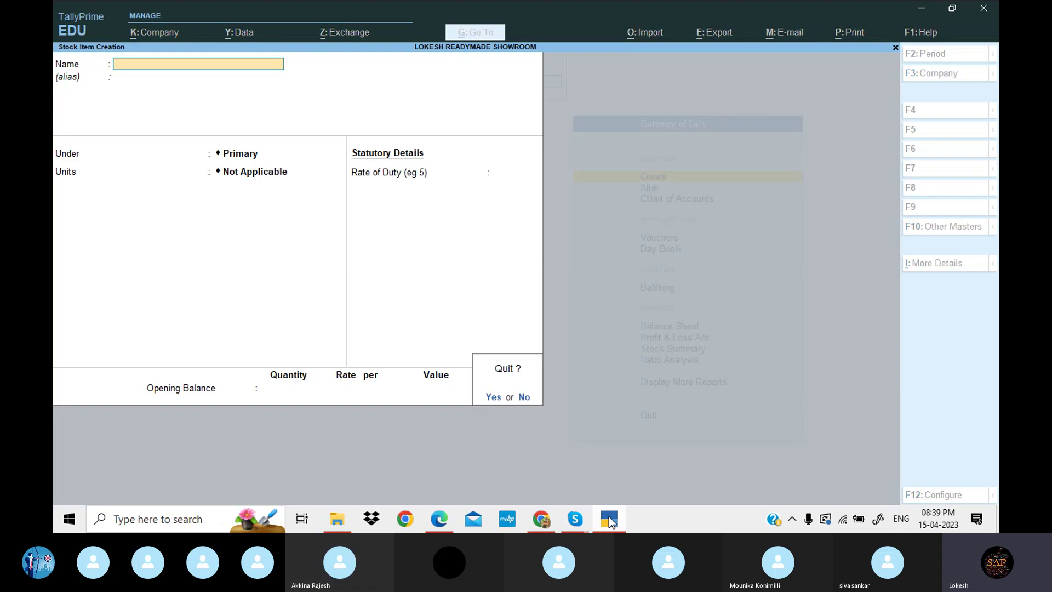
key(Return)
key(Escape)
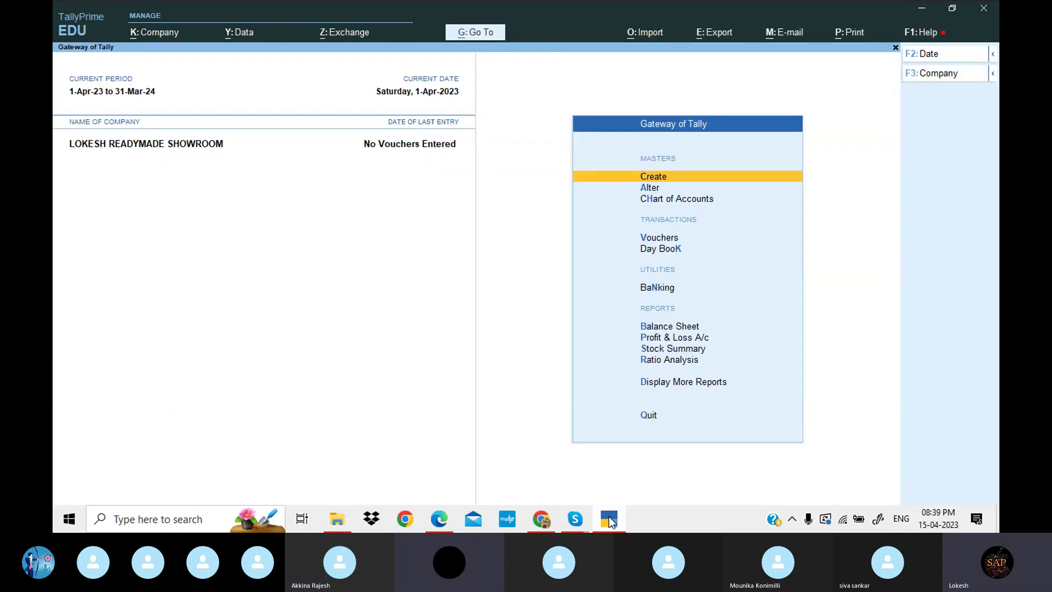
key(Down)
key(Down)
key(Down)
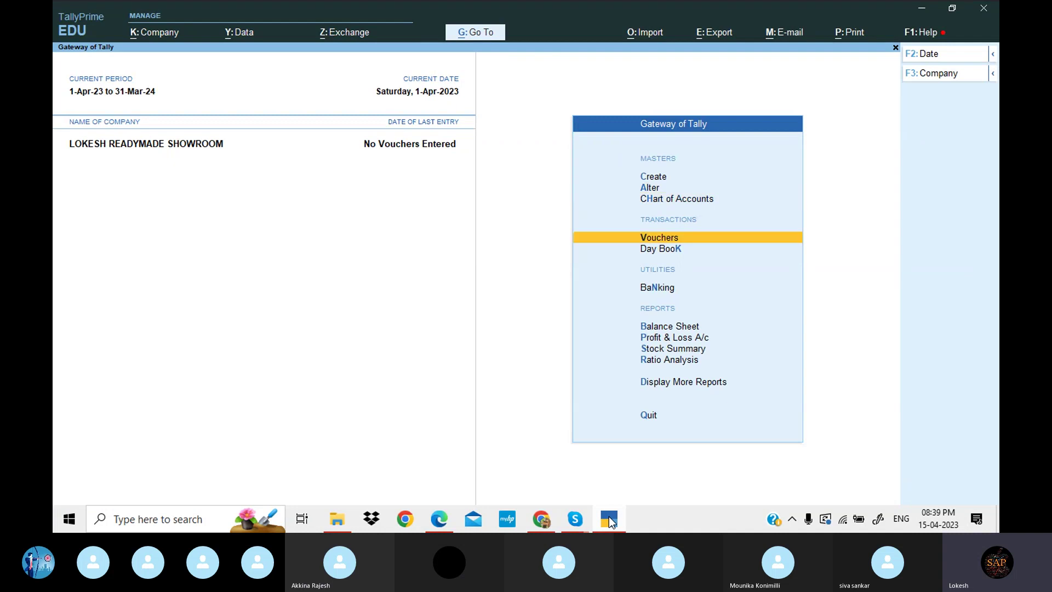
key(Down)
key(Up)
key(Return)
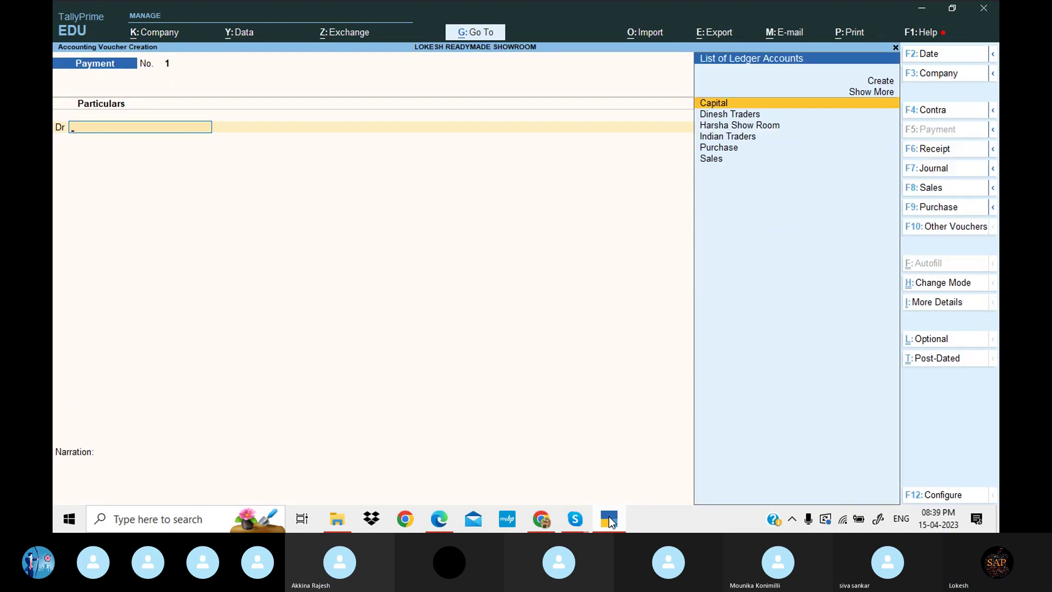
Record a receipt voucher crediting Capital and debiting Cash with 20,00,000, leave the narration blank and save it
click(947, 153)
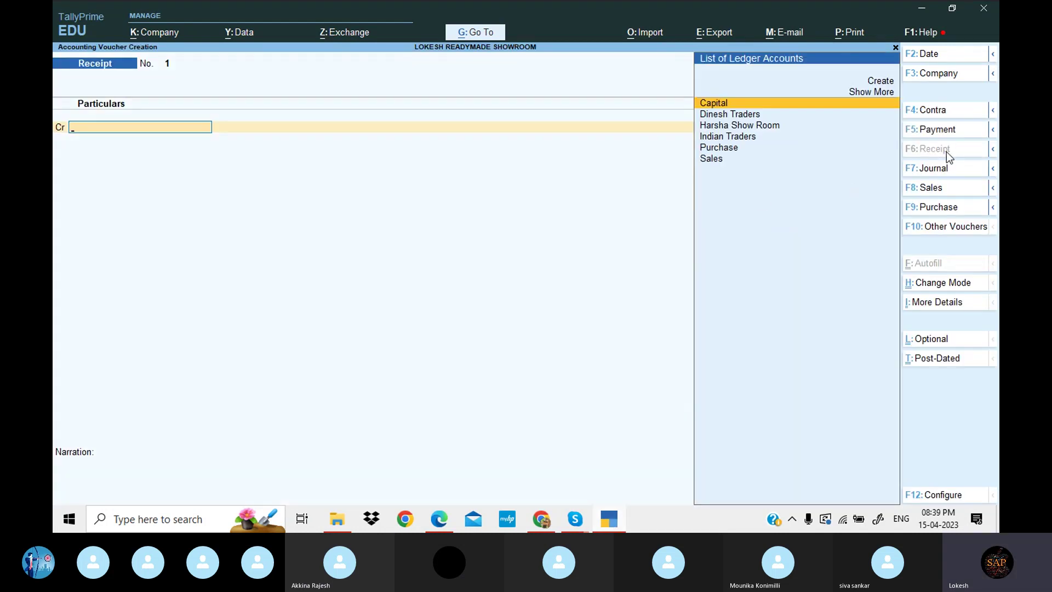
key(Return)
text(20)
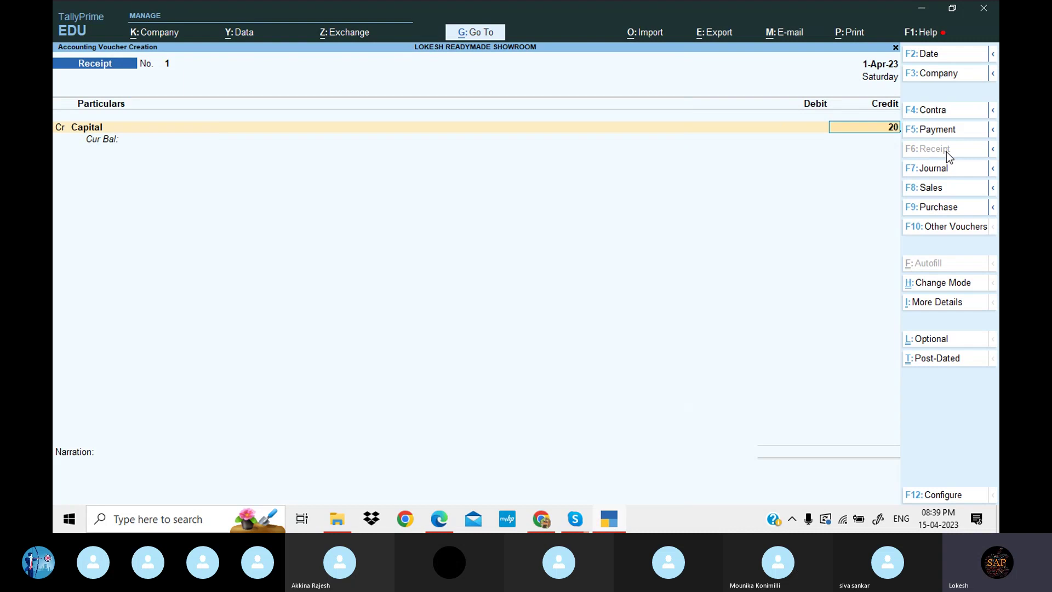
text(00000)
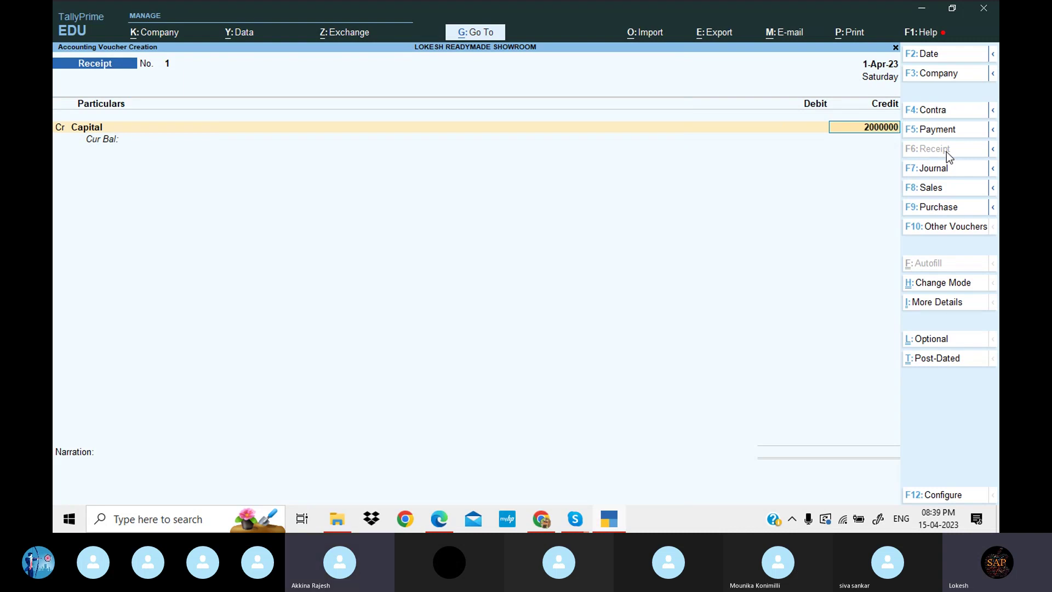
key(Return)
key(Down)
key(Return)
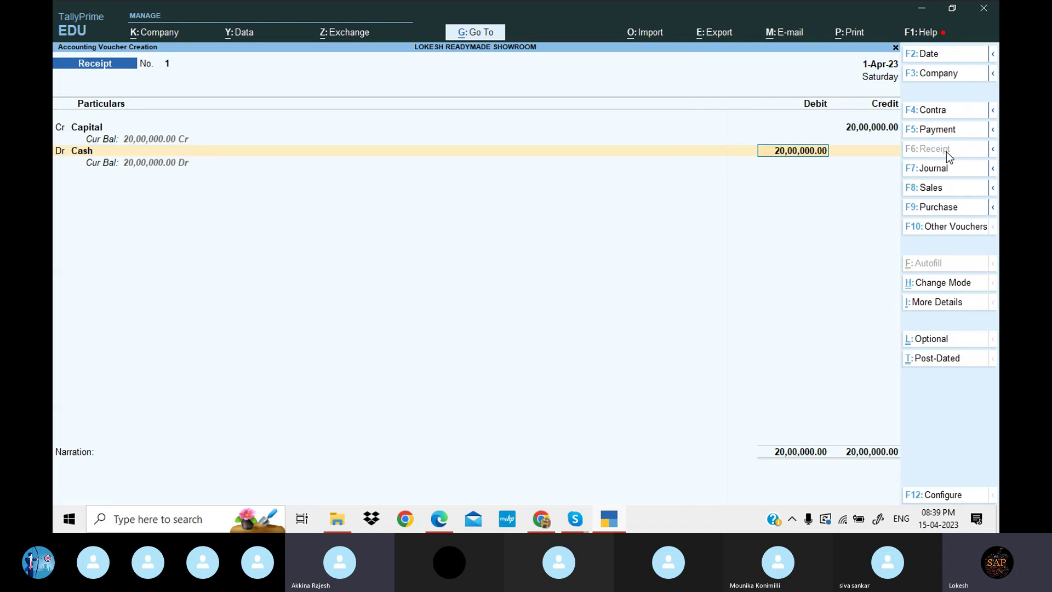
key(Return)
key(Return)
key(Return)
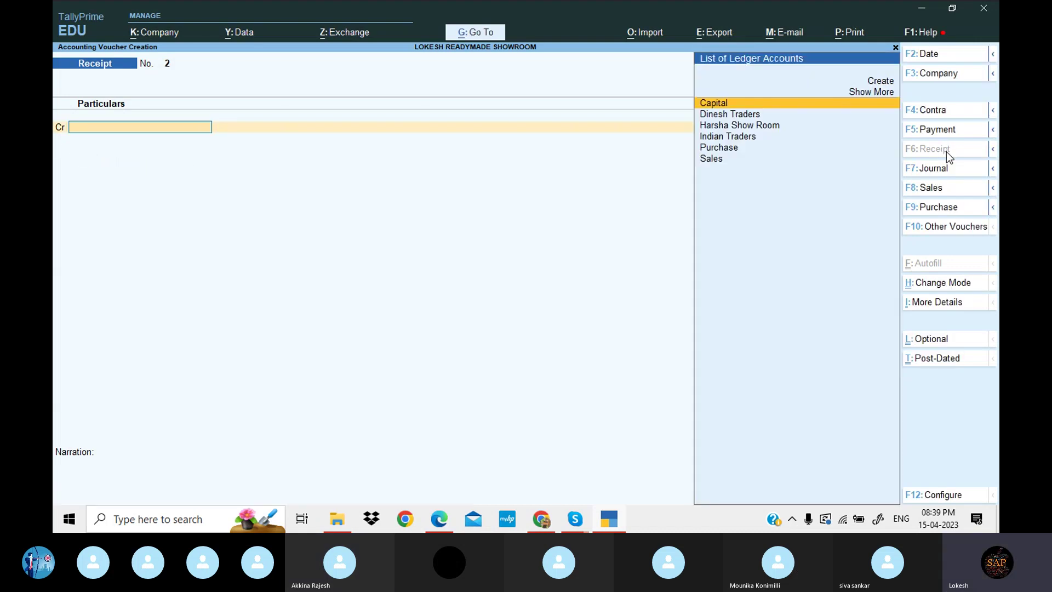
Start a purchase voucher without a supplier invoice number and choose Harsha Show Room as the party, following the PDF problem
click(941, 208)
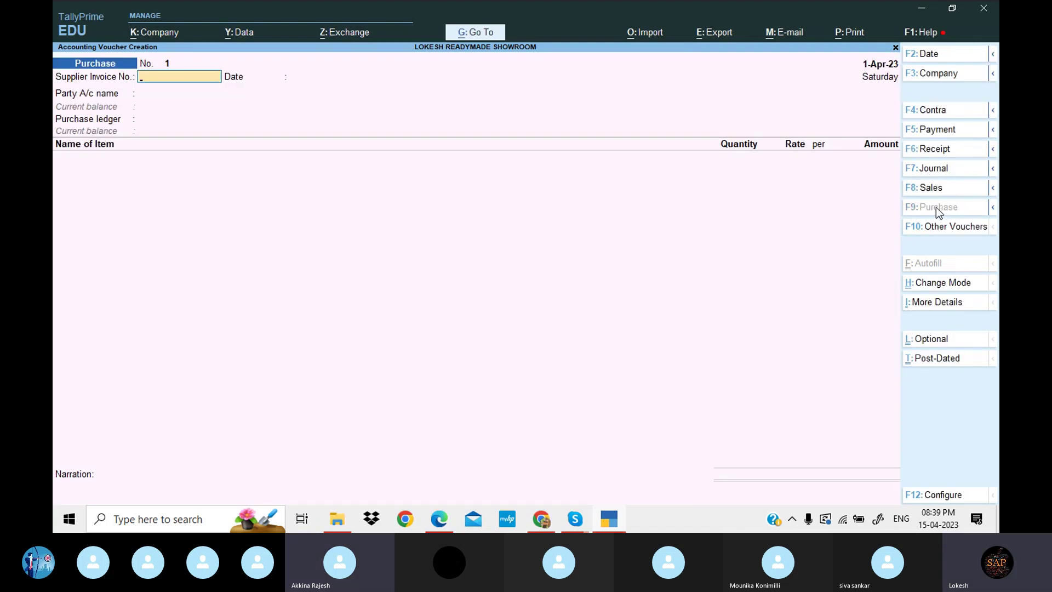
click(614, 519)
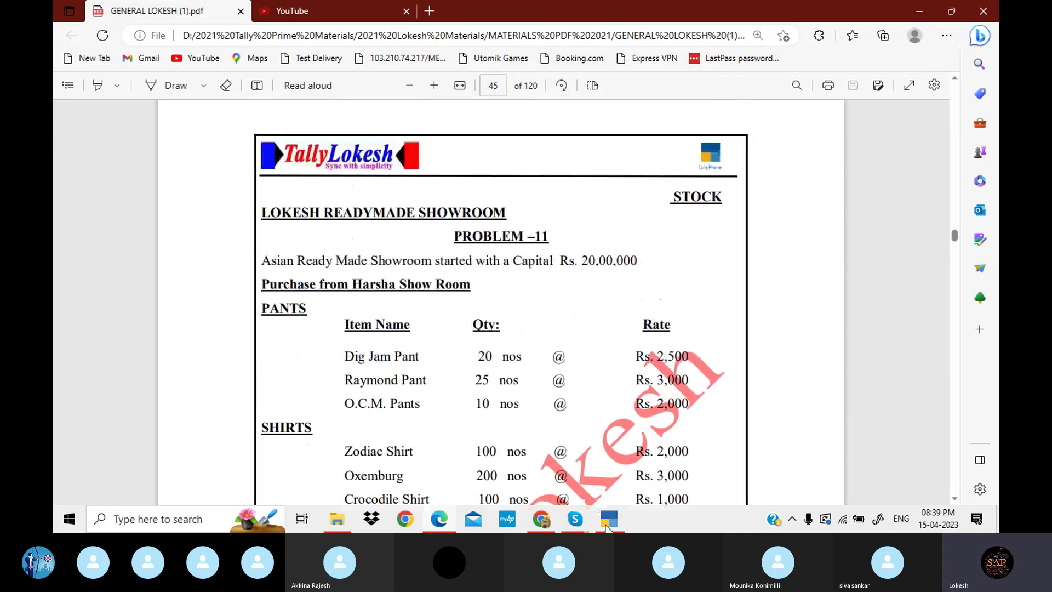
click(607, 525)
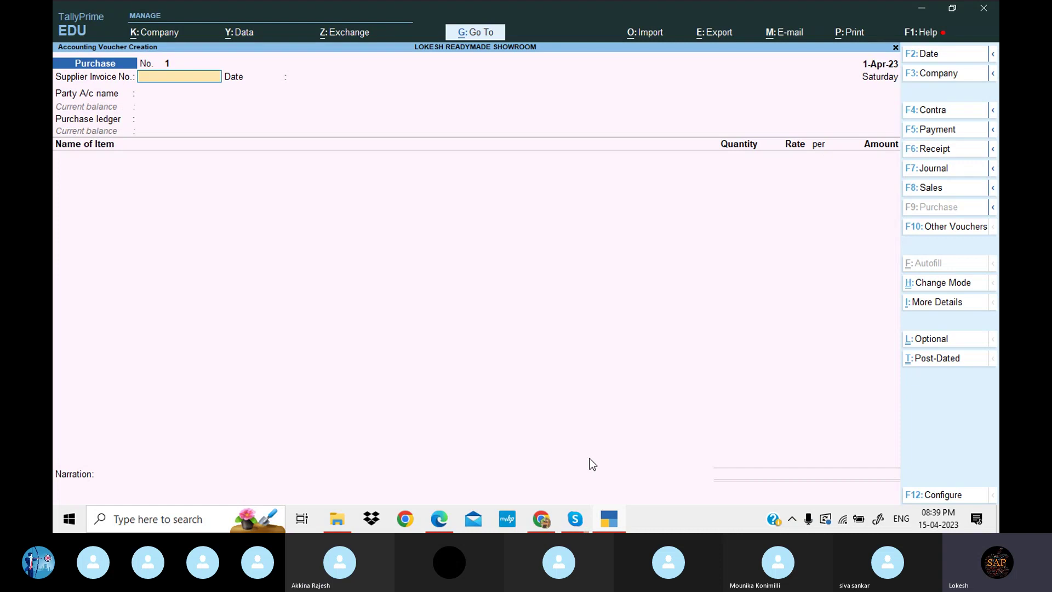
key(Return)
key(Return)
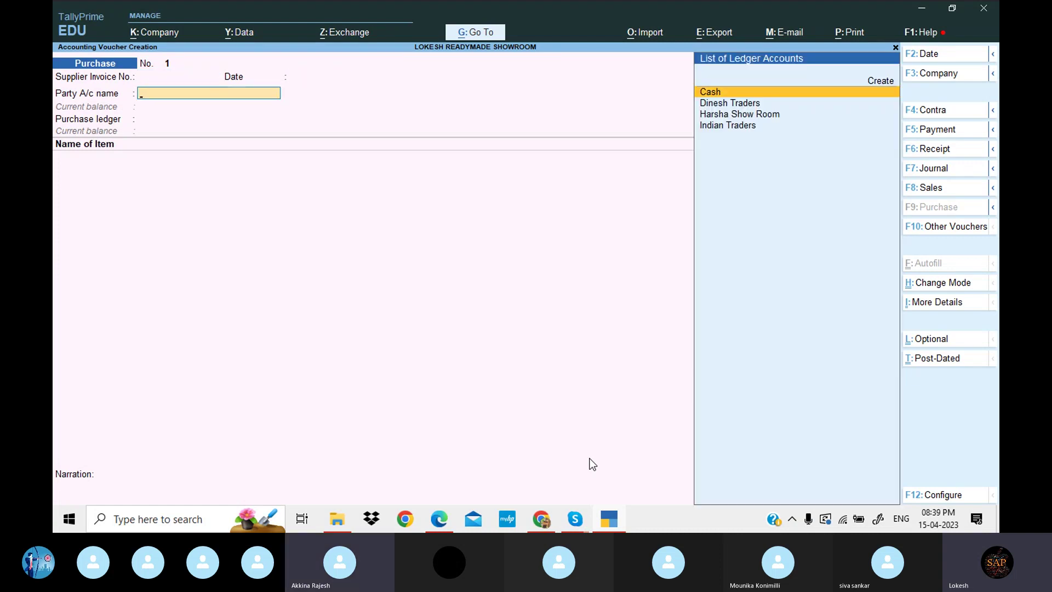
key(Down)
key(Down)
key(Return)
Leave the receipt details blank, accept Harsha Show Room's party details with state Andhra Pradesh, and choose Purchase as the purchase ledger
key(Return)
key(Return)
key(Return)
key(Return)
key(Return)
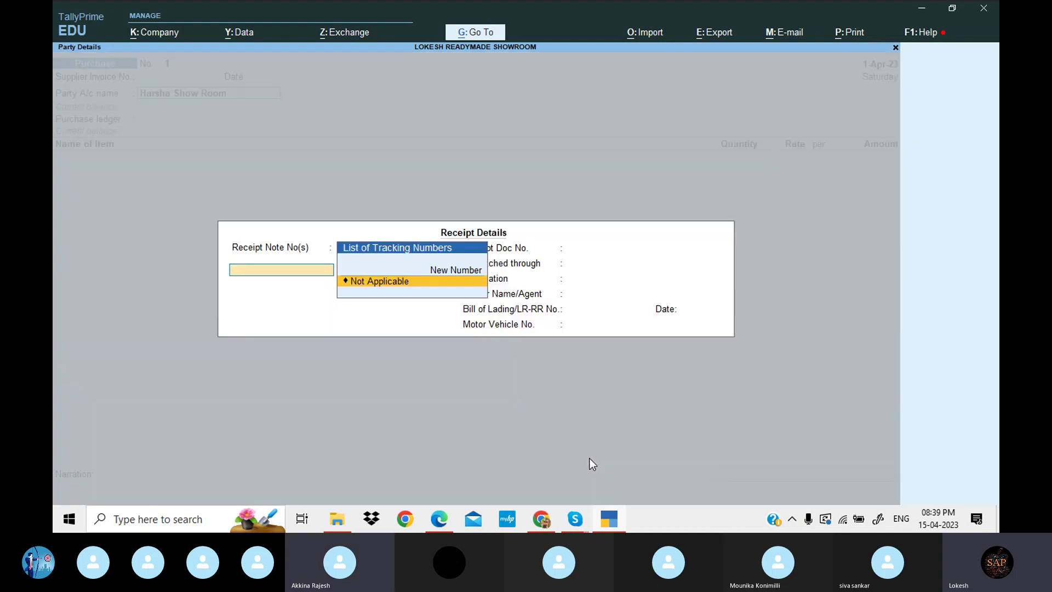
key(Return)
key(Return)
key(Return)
key(Return)
key(Return)
key(Return)
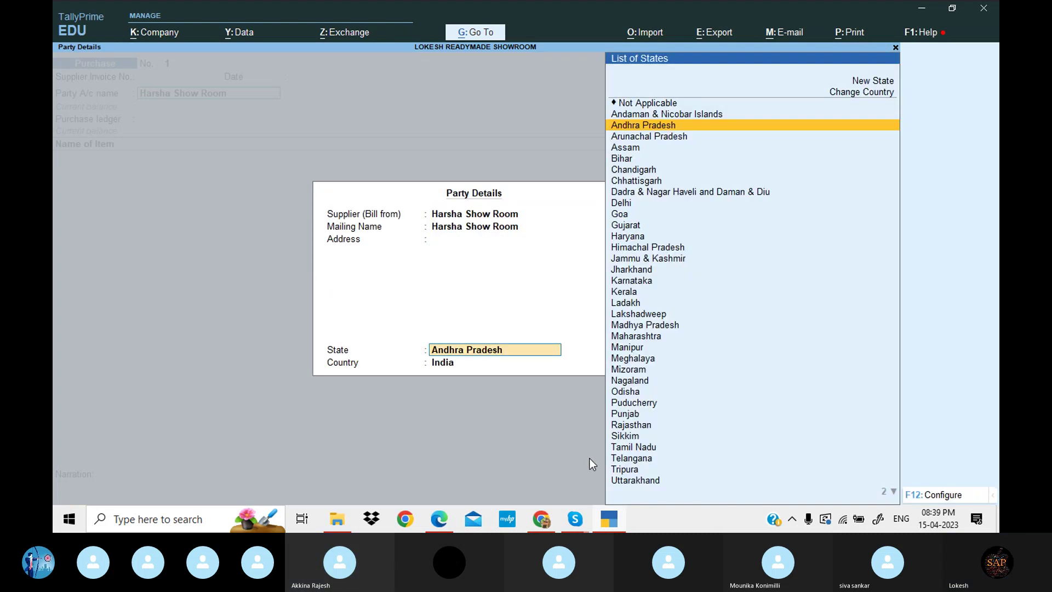
key(Return)
key(Return)
key(Return)
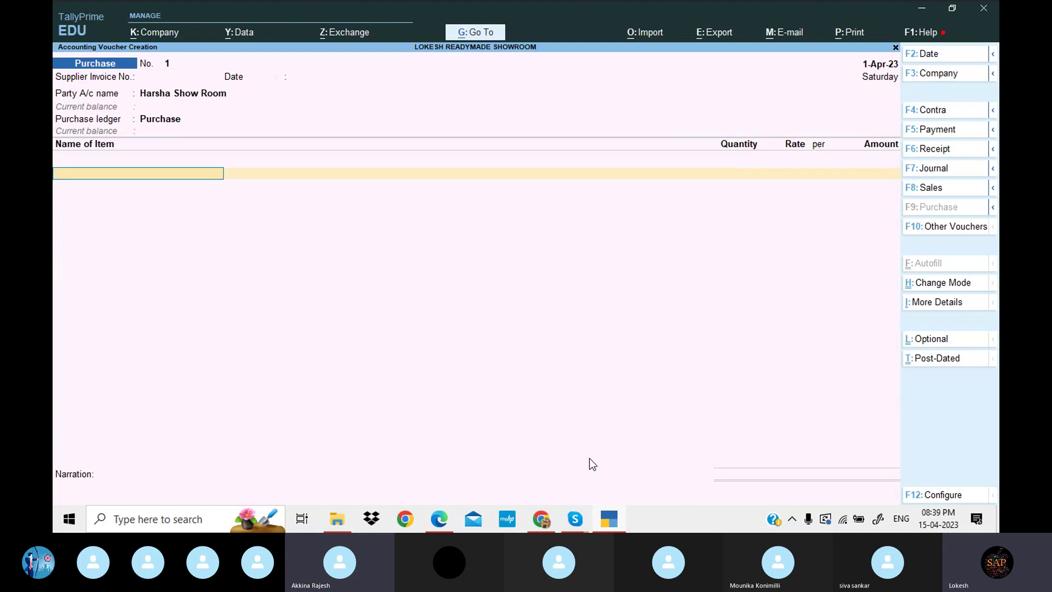
Add Dig Jam Pant as the first purchase item, with tracking number Not Applicable and the PDF's quantity of 20 nos
text(d)
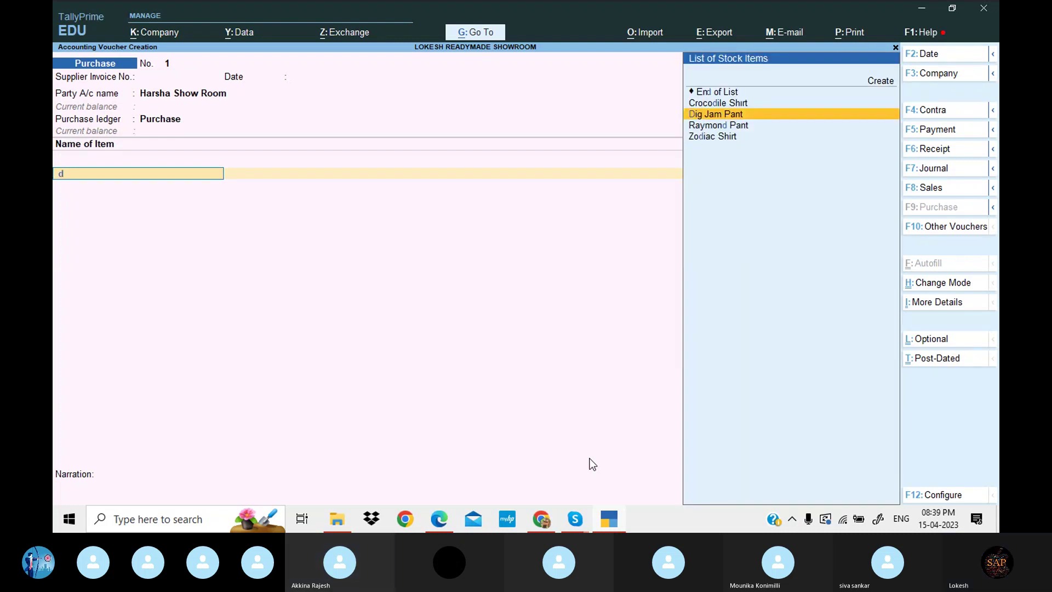
key(Return)
key(Return)
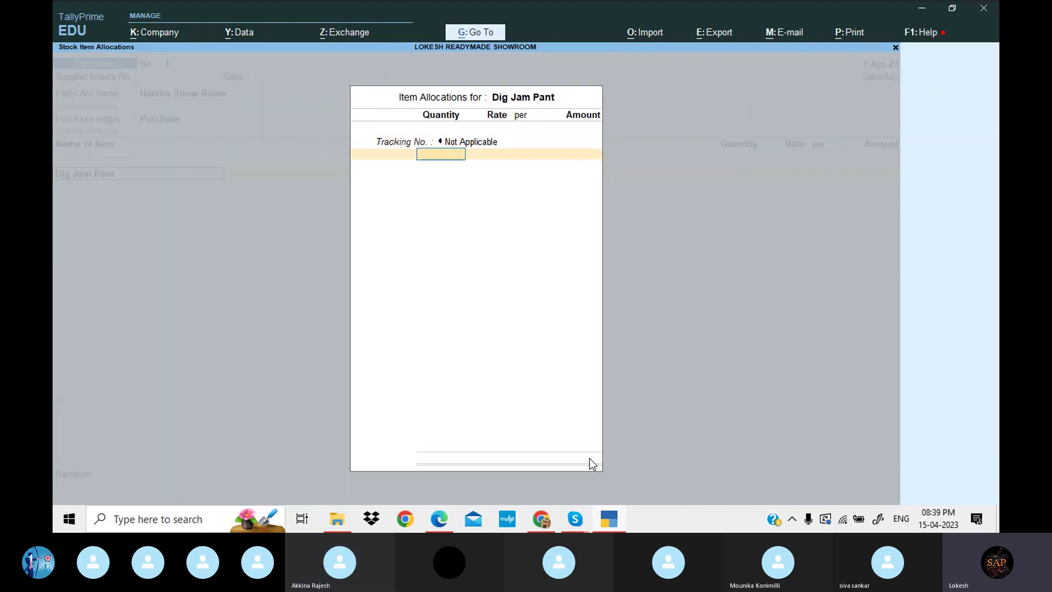
click(613, 526)
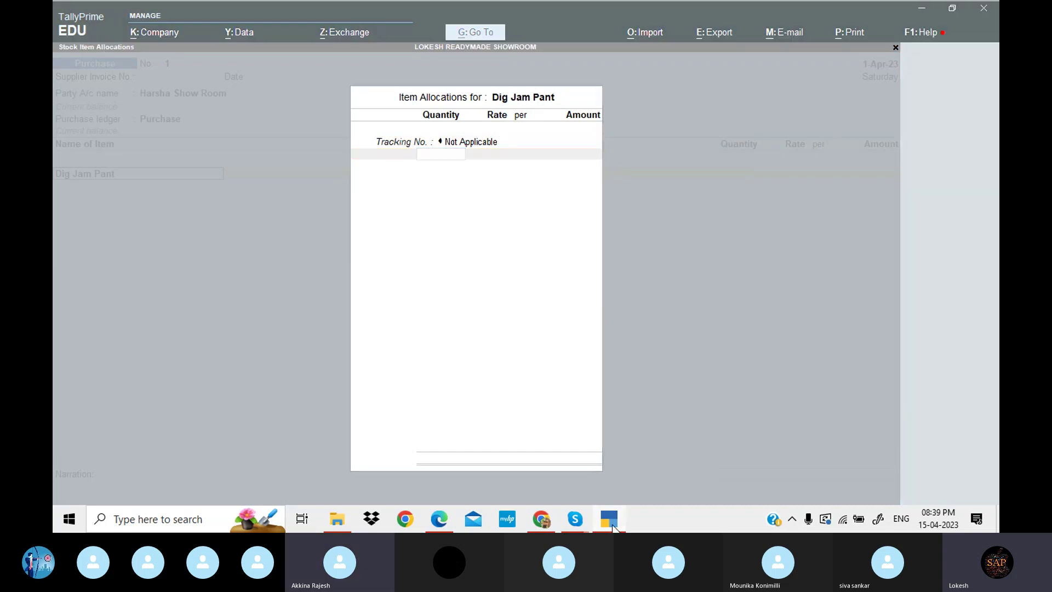
scroll(580, 445, down, 3)
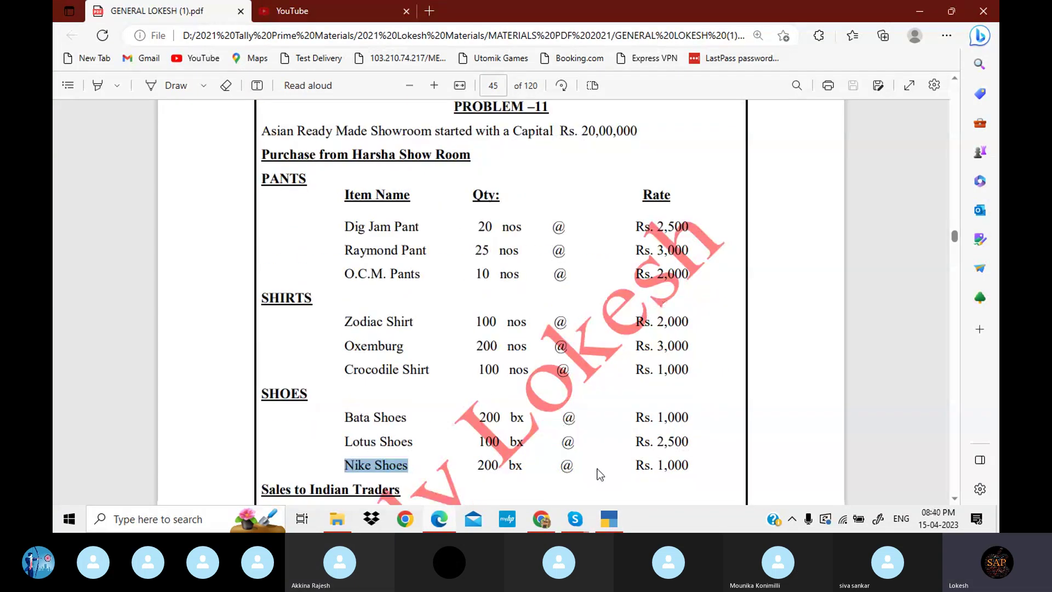
click(614, 520)
text(20)
key(Return)
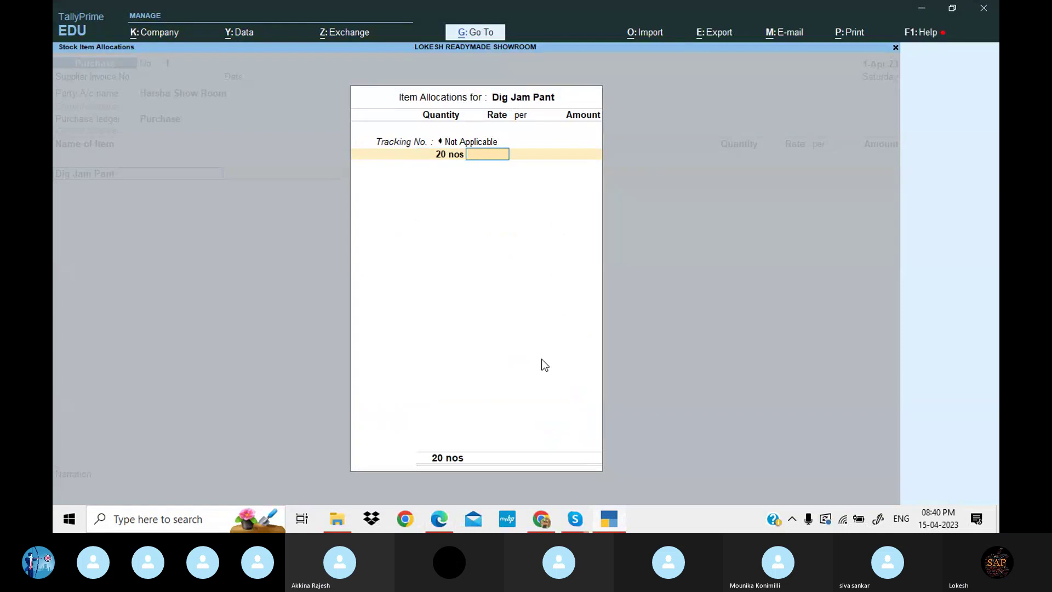
Set Dig Jam Pant's rate to 2,500 per nos and accept its item allocation into the voucher
text(2,50)
text(0)
key(Return)
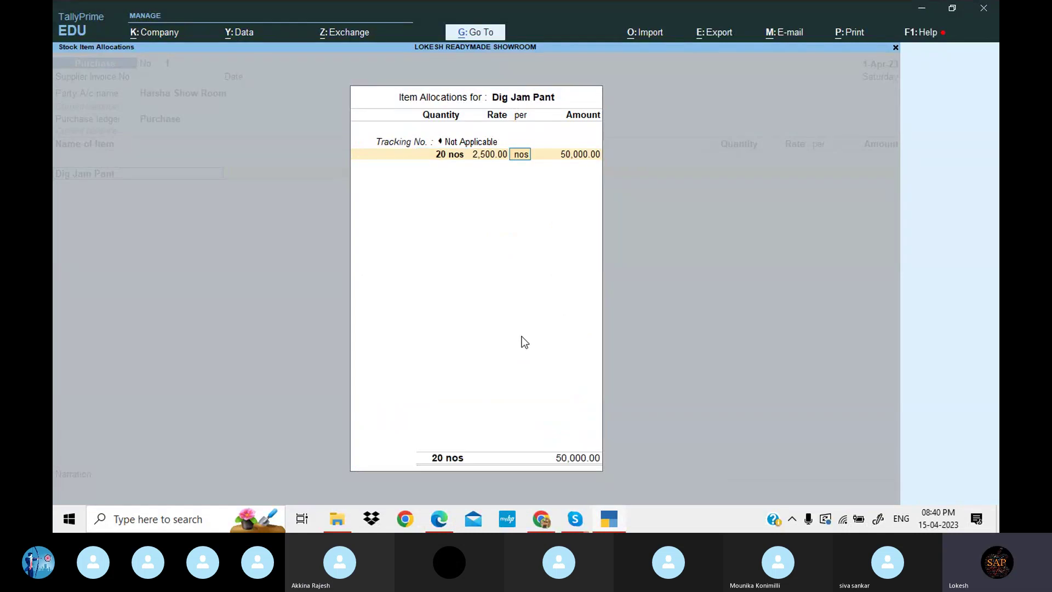
key(Return)
key(Return)
key(Return)
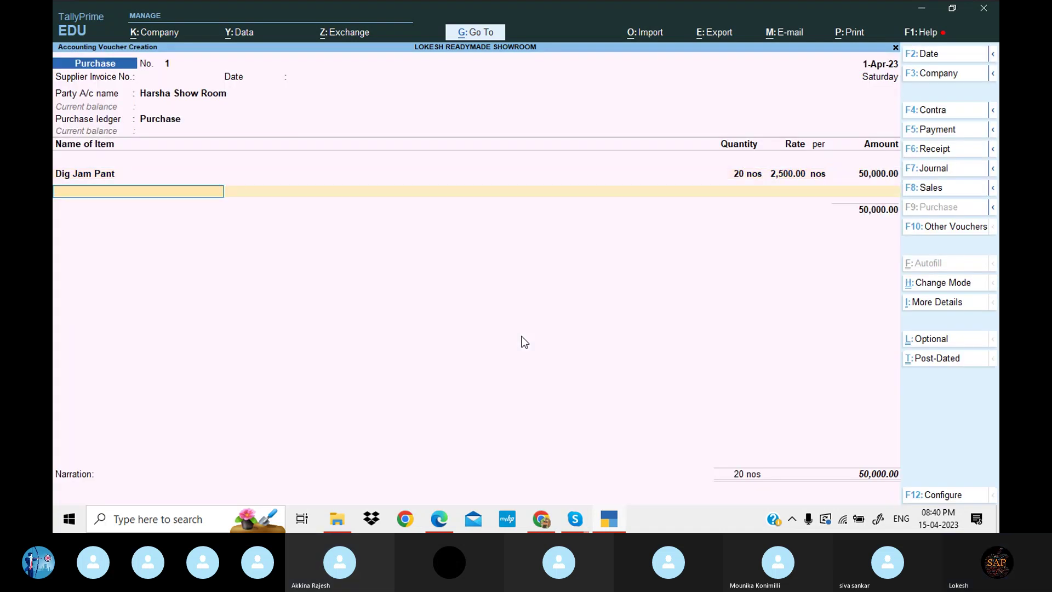
Check the PDF's item list and add Raymond Pant as the second purchase item, with tracking number Not Applicable
click(610, 523)
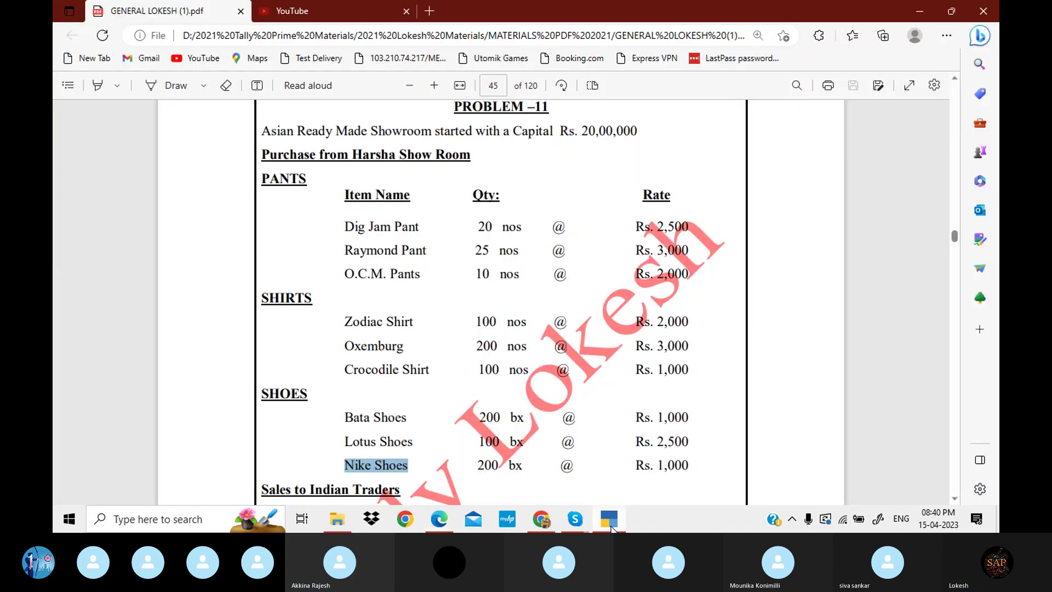
click(600, 523)
text(R)
key(Return)
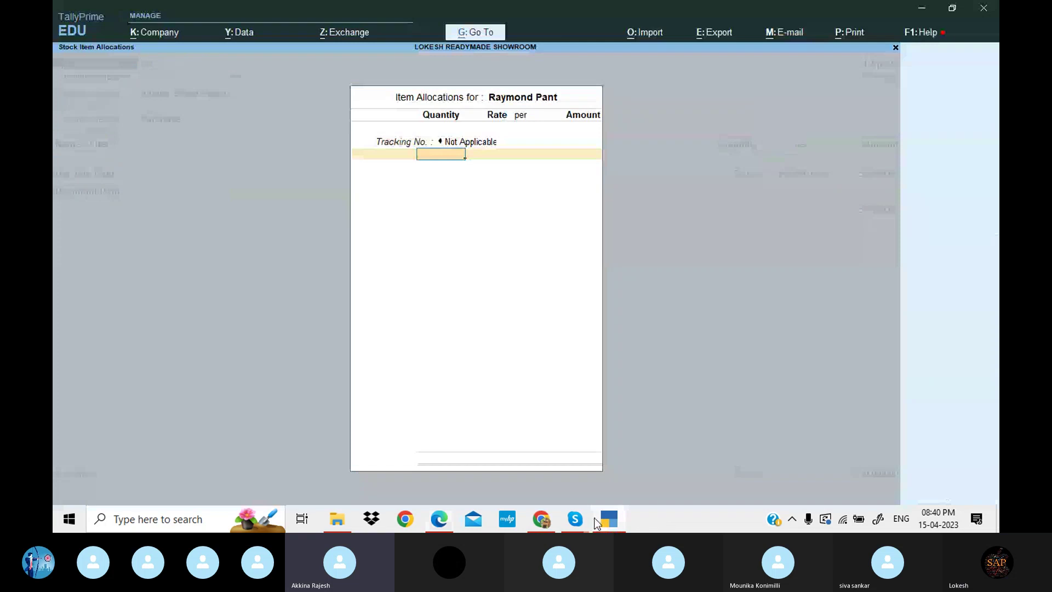
click(608, 523)
click(613, 526)
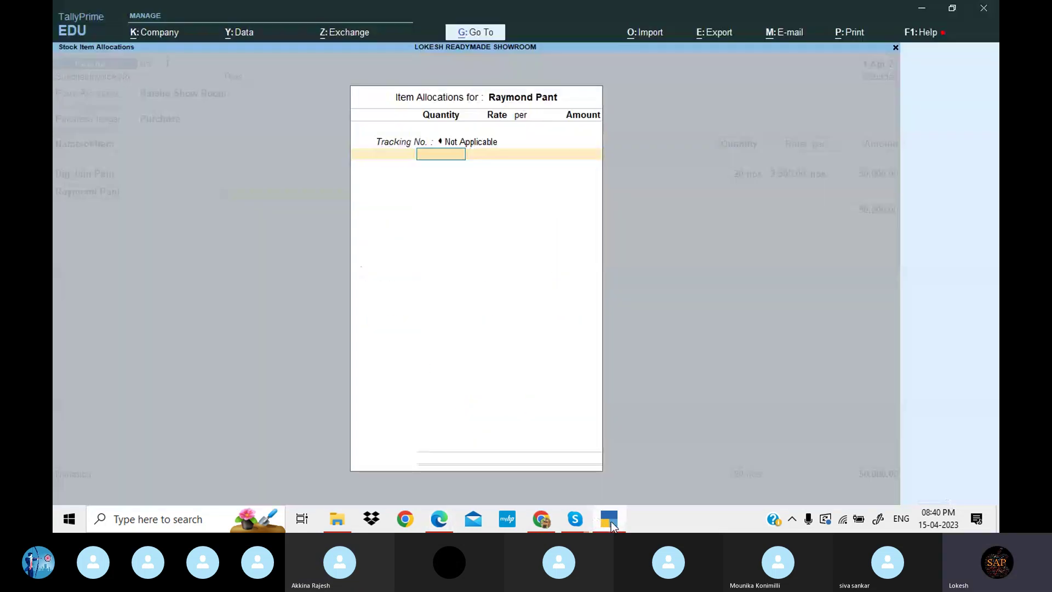
Allocate 25 nos of Raymond Pant at a rate of 3,000 per nos and accept the line into the voucher
text(25)
key(Return)
text(3,0)
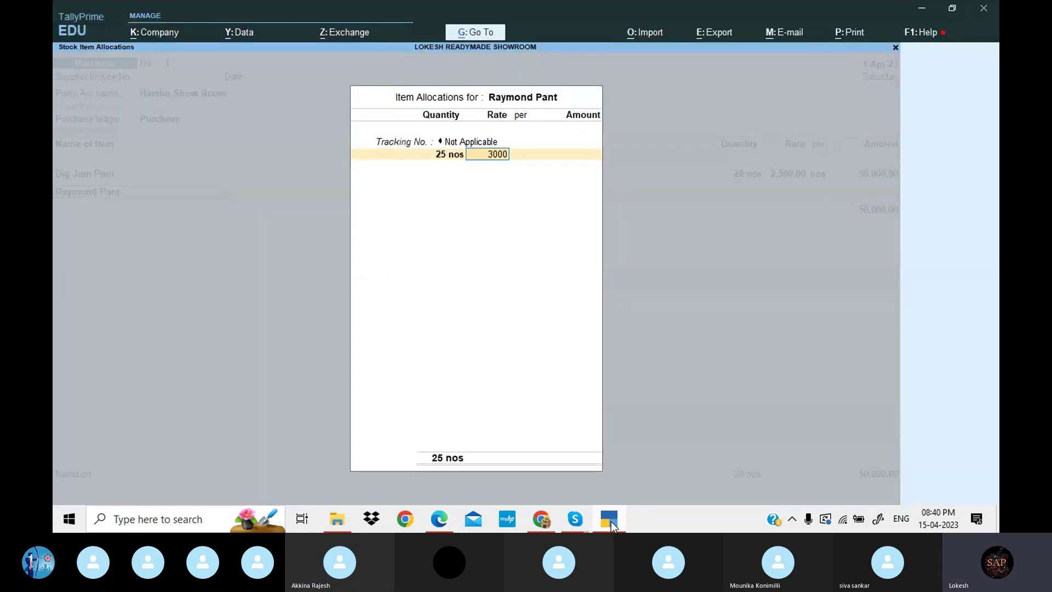
text(00)
key(Return)
key(Return)
key(Return)
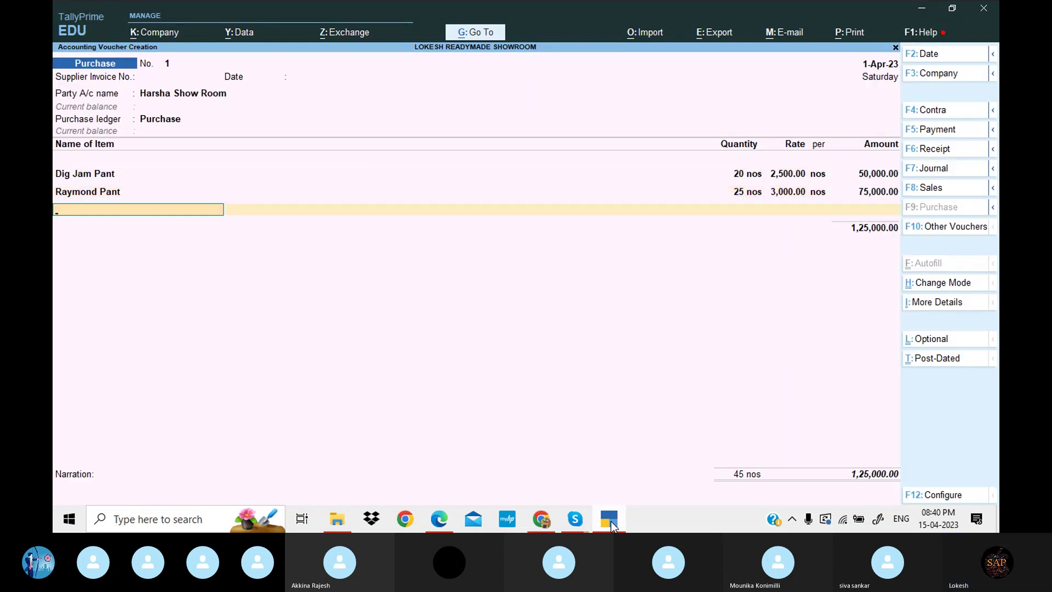
Add O.C.M. Pants as the third purchase item with tracking number Not Applicable, checking its quantity and rate in the PDF
click(613, 527)
click(613, 526)
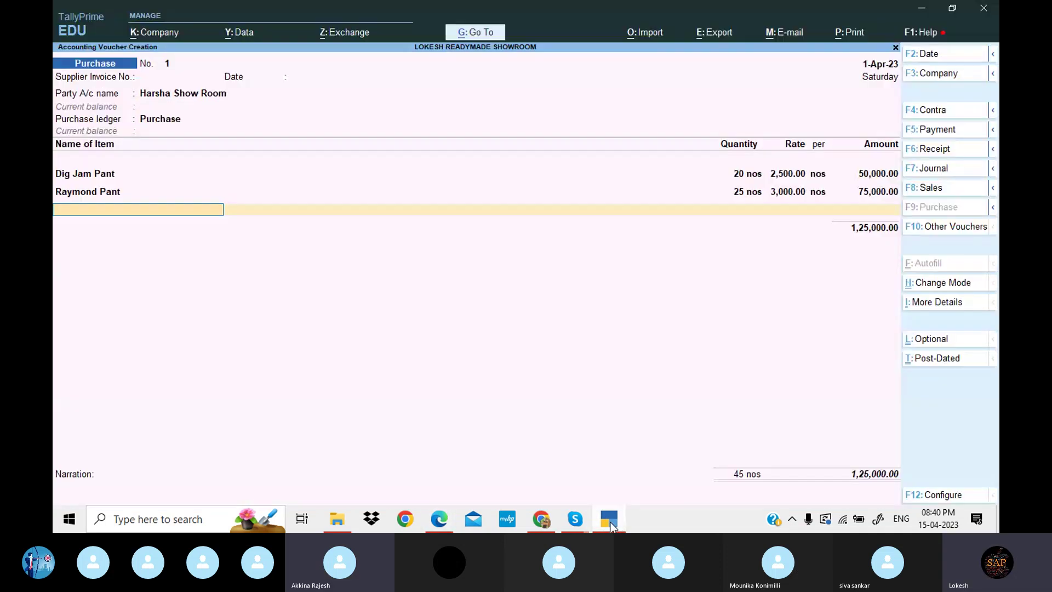
text(oc)
key(Return)
key(Return)
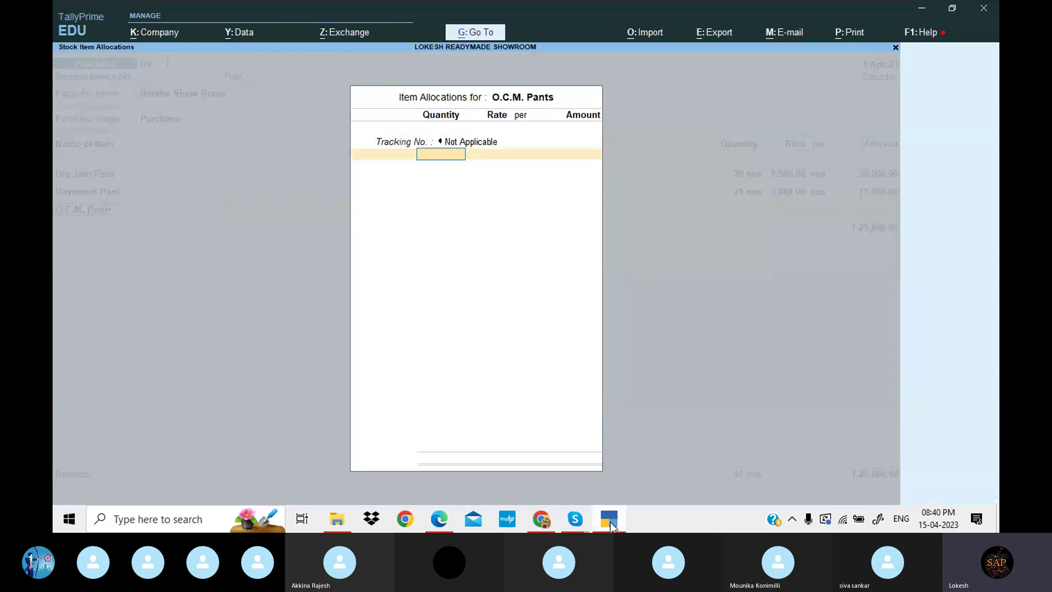
click(612, 526)
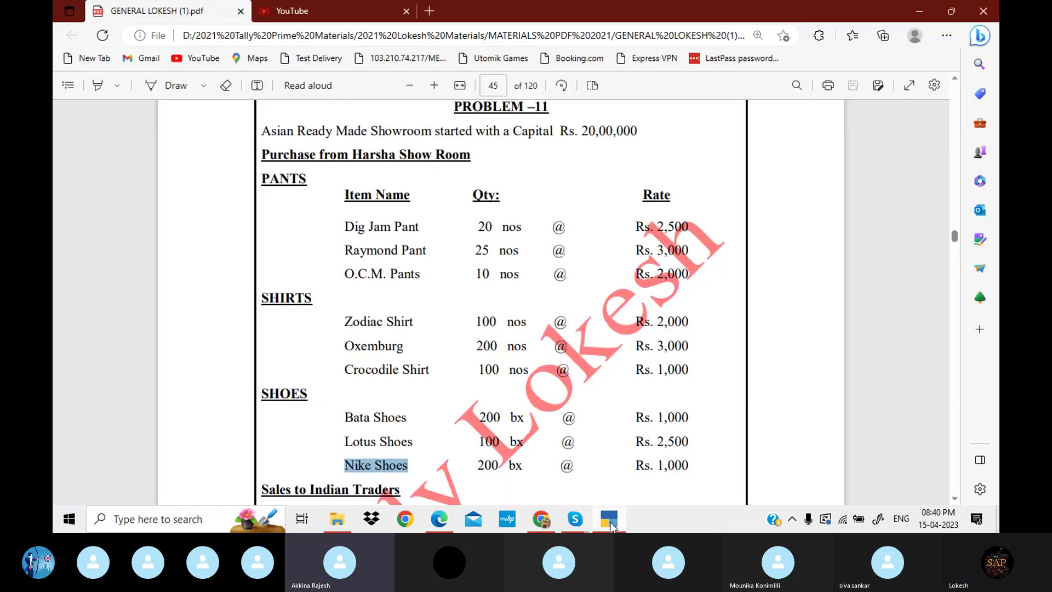
click(611, 526)
Allocate 10 nos of O.C.M. Pants at a rate of 20,000 per nos and accept the line into the voucher
text(10)
key(Return)
text(2)
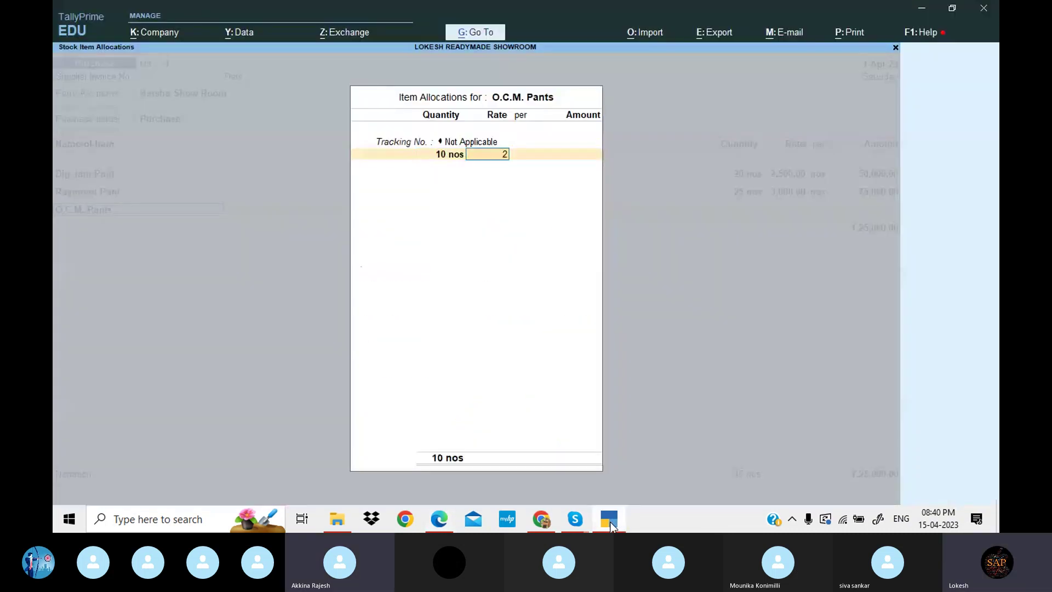
key(Return)
key(Return)
key(Return)
key(Return)
key(Return)
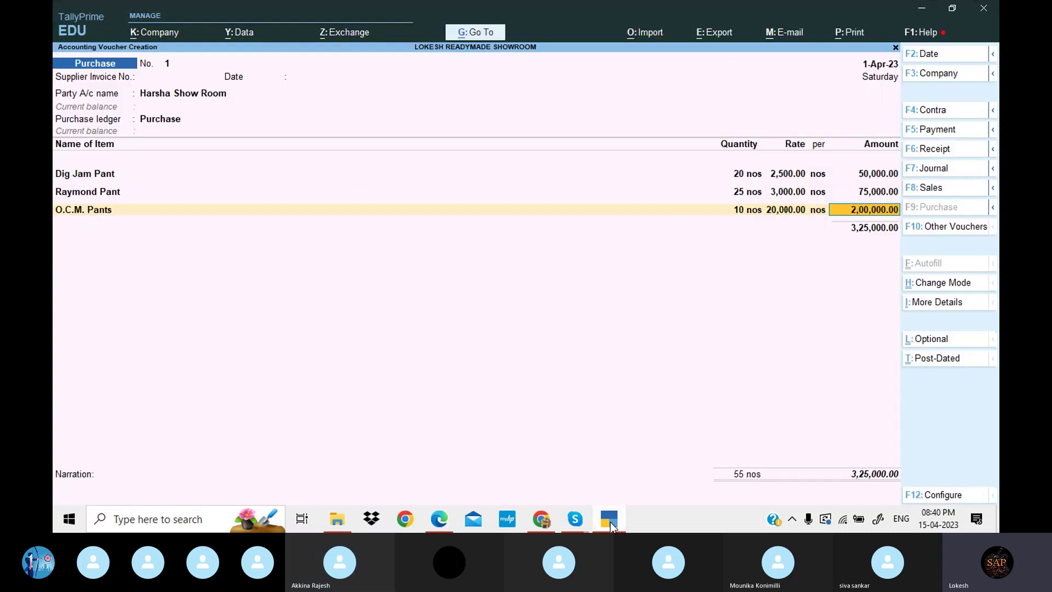
Add Zodiac Shirt to the purchase with tracking number Not Applicable, quantity 100 nos and rate 2,000 per nos
text(z)
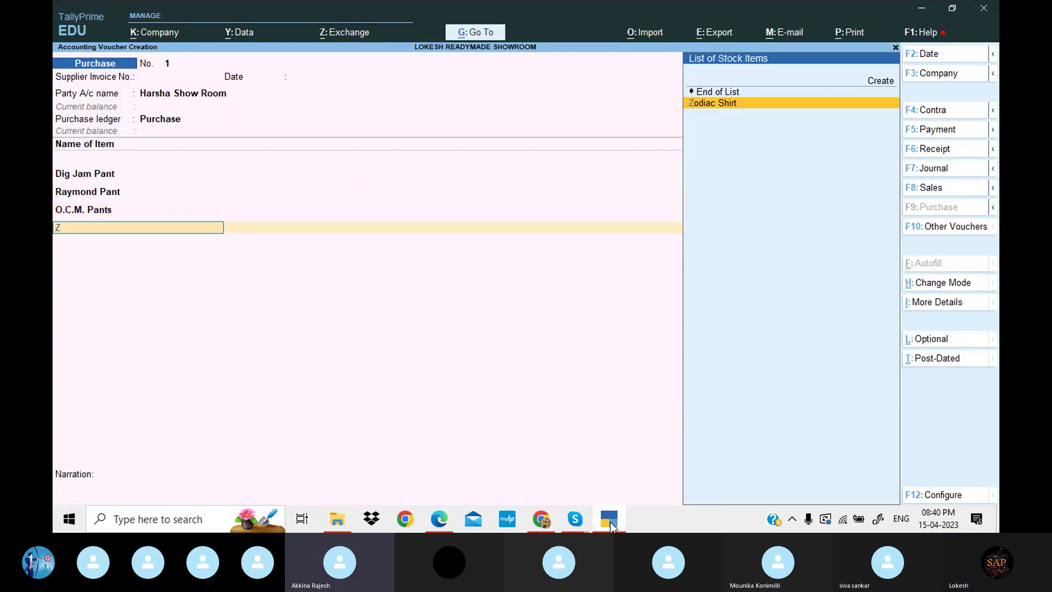
key(Return)
key(Return)
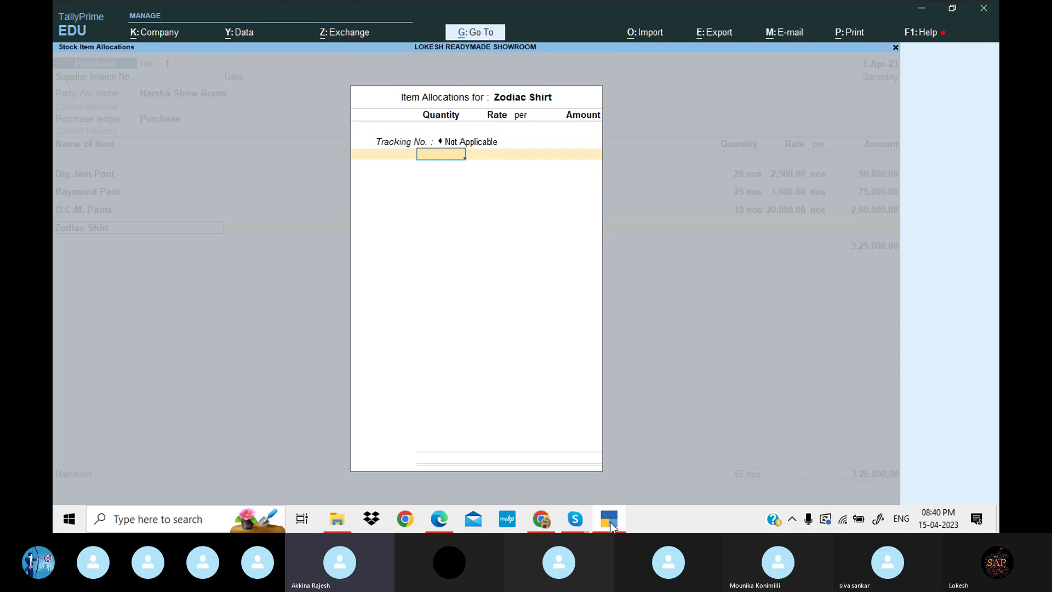
text(100)
key(Return)
text(2,0)
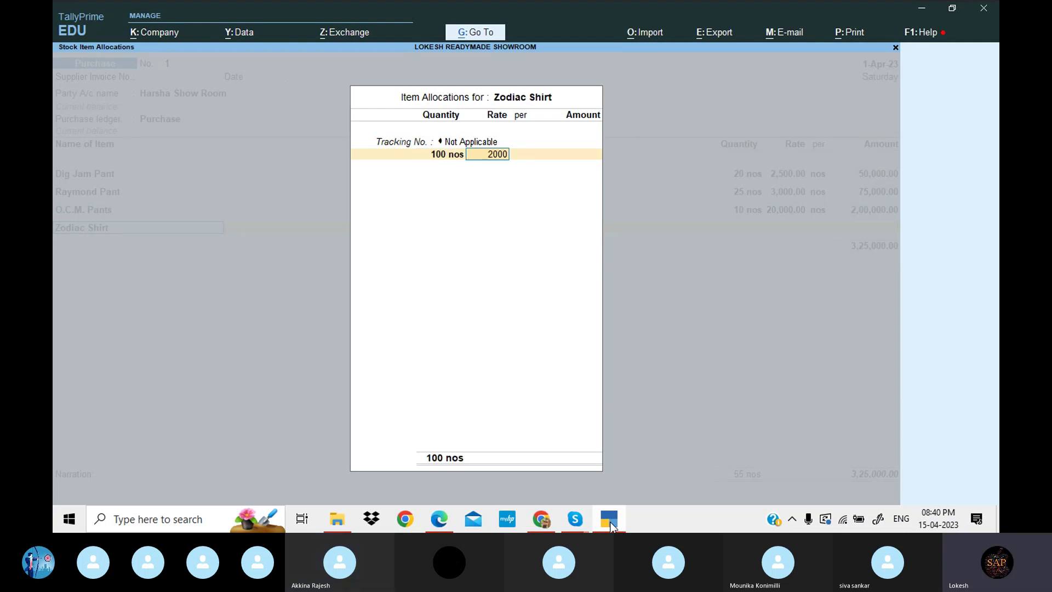
text(00)
key(Return)
key(Return)
key(Return)
key(Return)
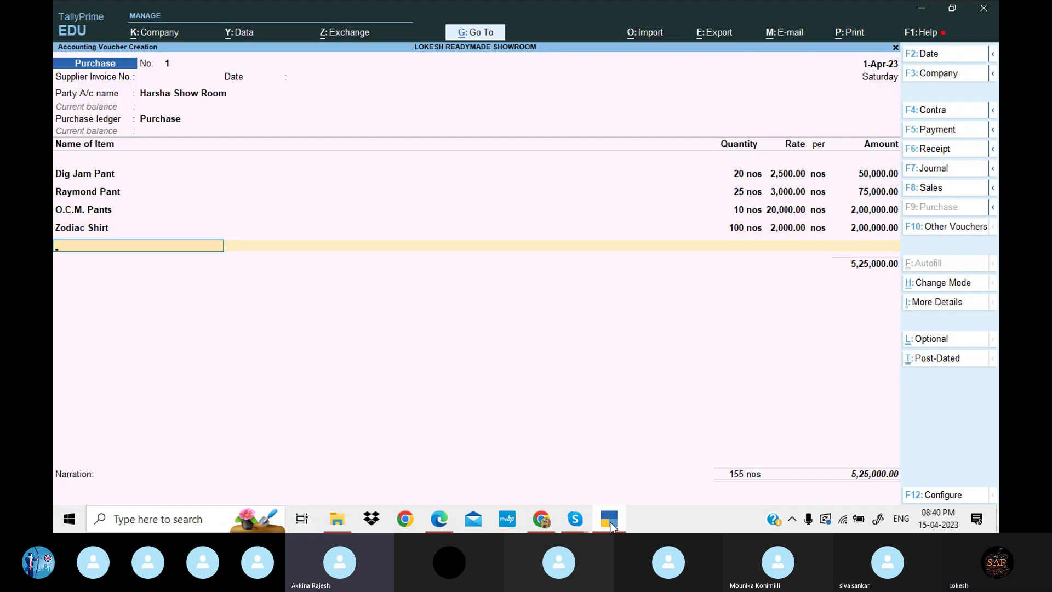
Add Oxemburg to the purchase with tracking number Not Applicable, quantity 200 nos and rate 3,000 per nos
text(Ox)
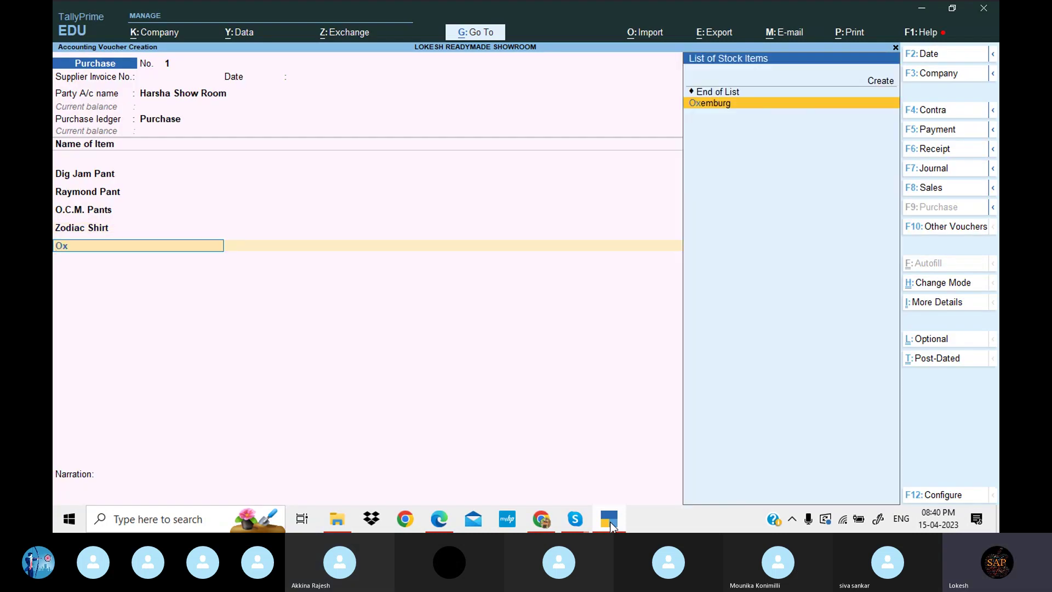
key(Return)
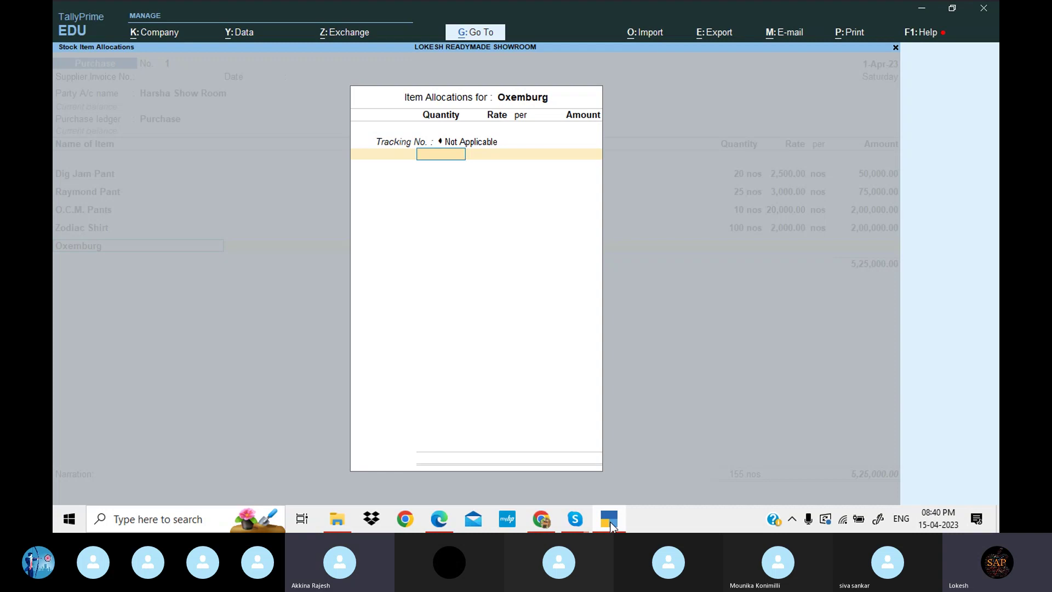
key(Return)
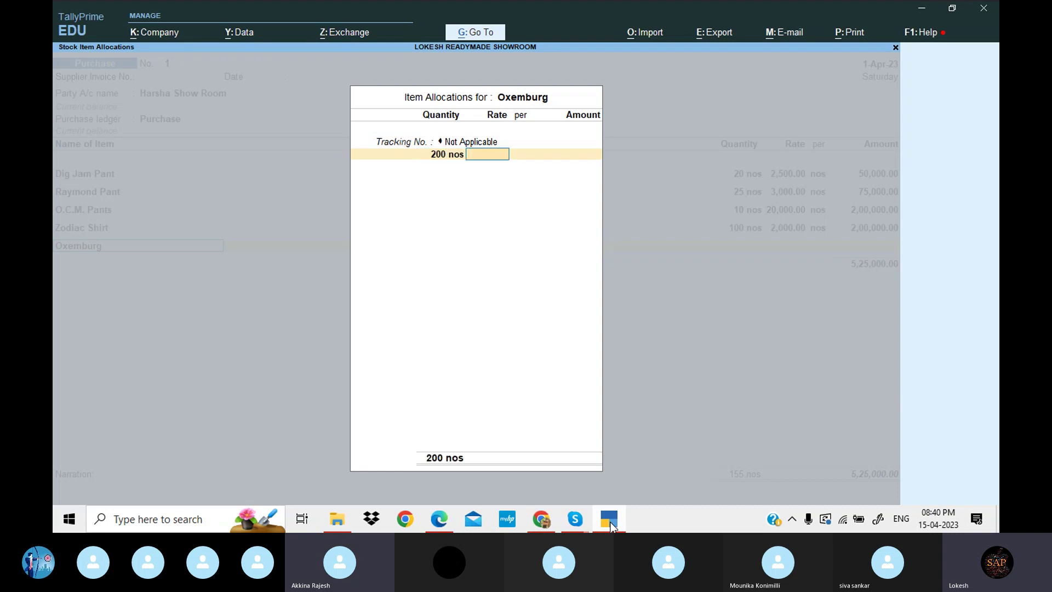
text(3000)
key(Return)
key(Return)
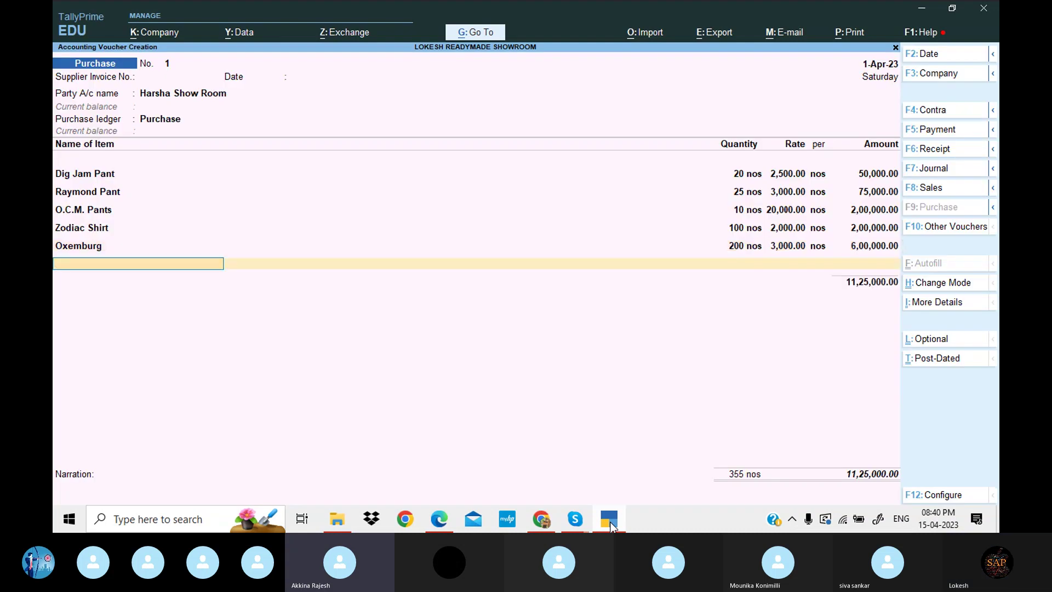
Add Crocodile Shirt to the purchase with tracking number Not Applicable, quantity 100 nos and rate 1,000 per nos
text(C)
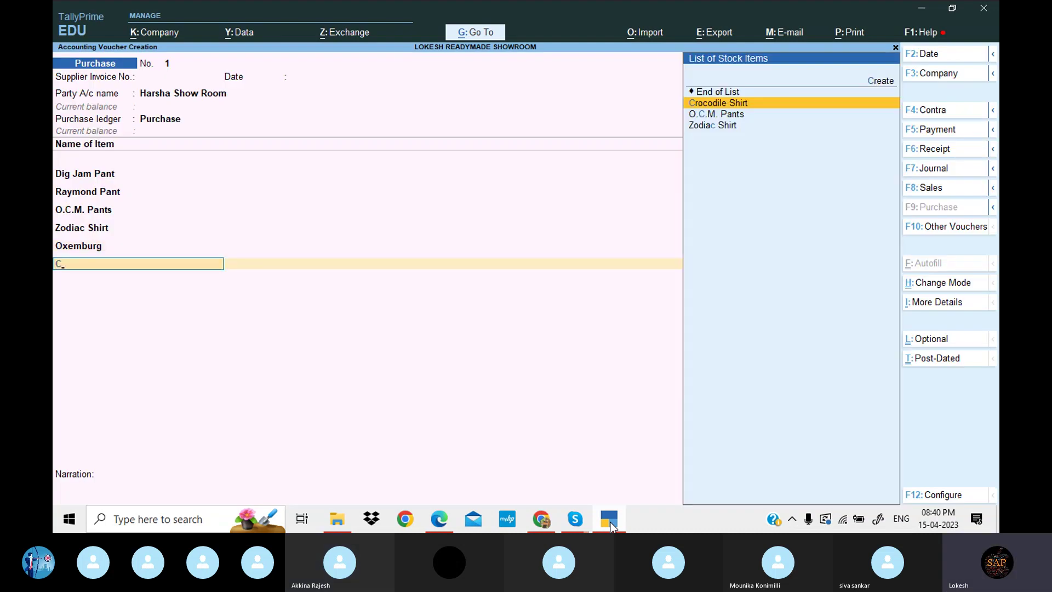
key(Return)
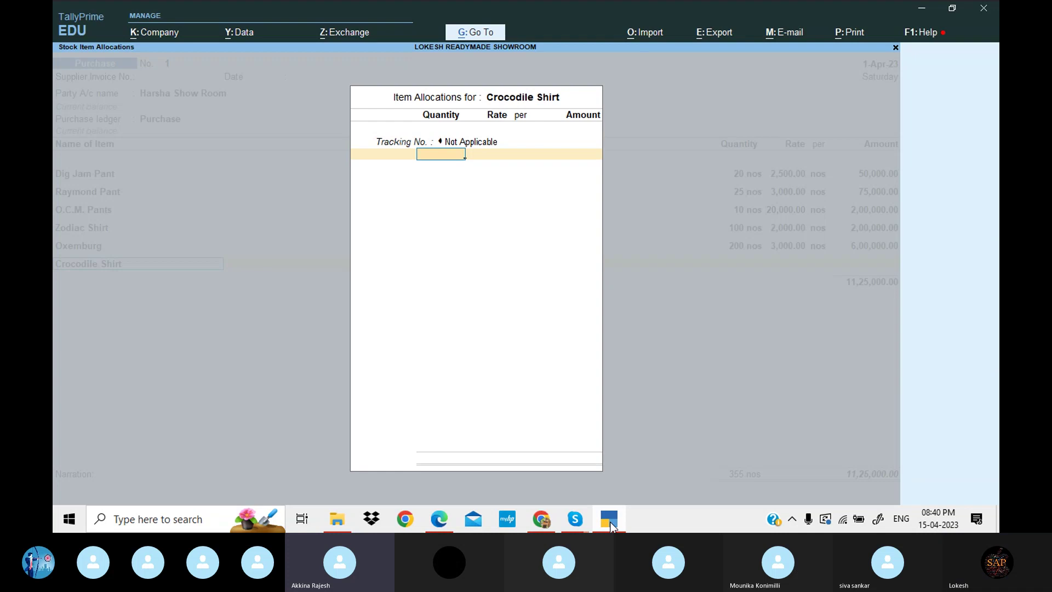
text(100)
key(Return)
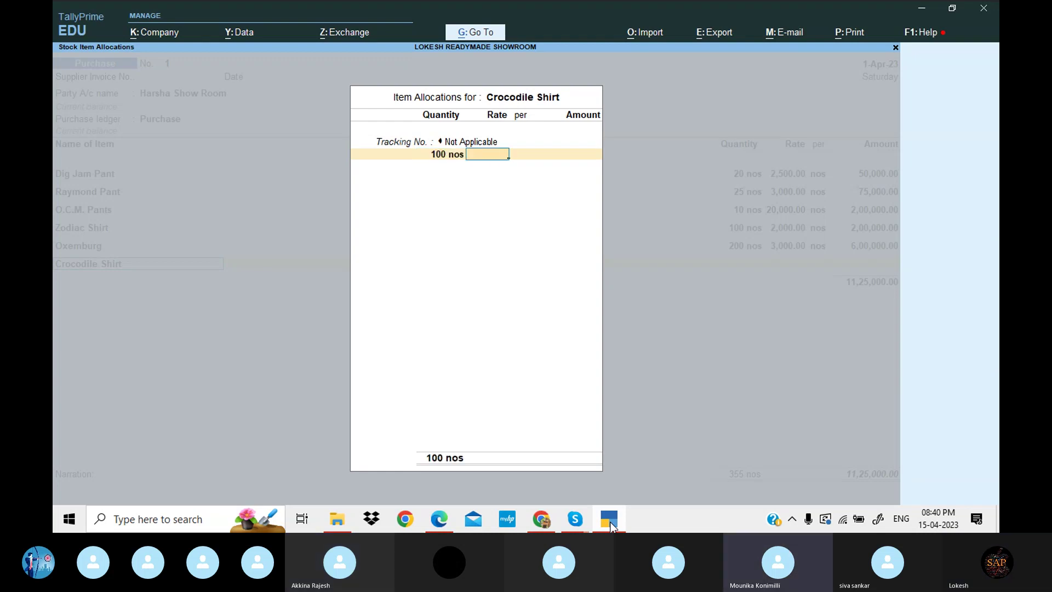
text(1,000)
key(Return)
key(Return)
key(Return)
key(Return)
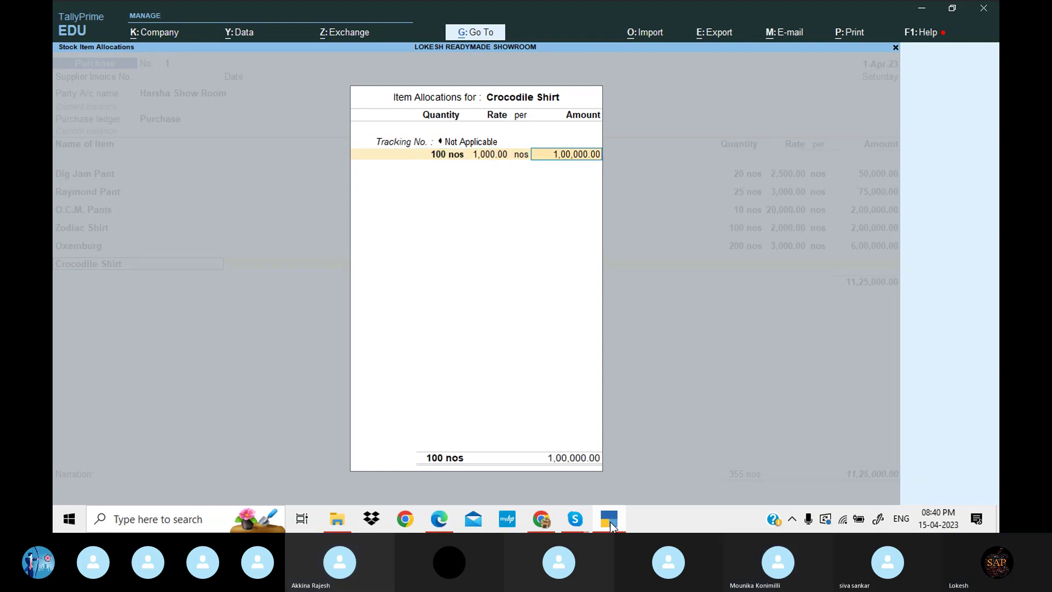
key(Return)
Add Bata Shoes to the purchase with tracking number Not Applicable, quantity 200 bx and rate 1,000 per bx
text(b)
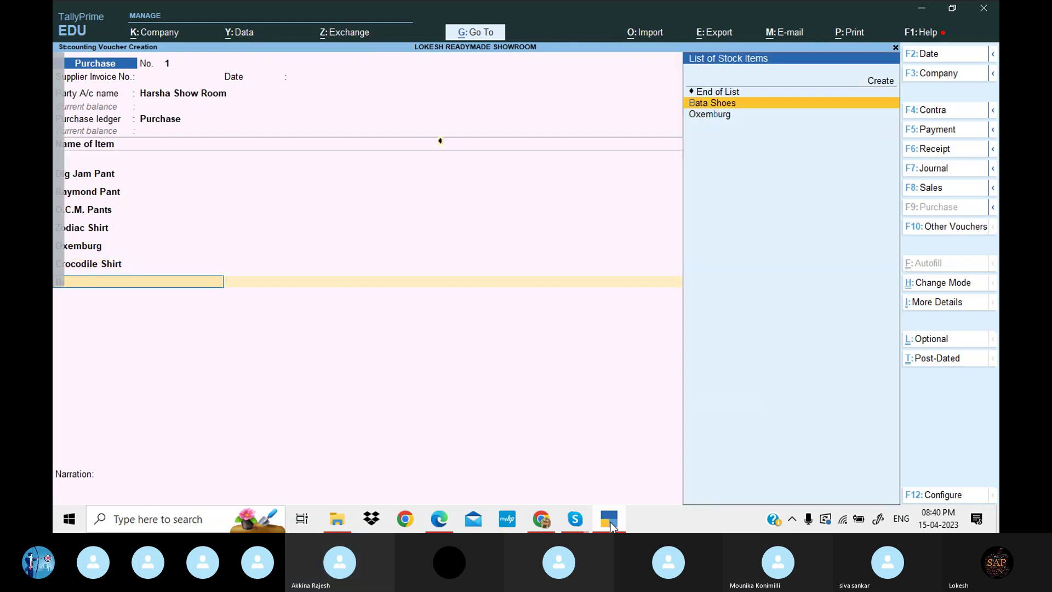
key(Return)
key(Return)
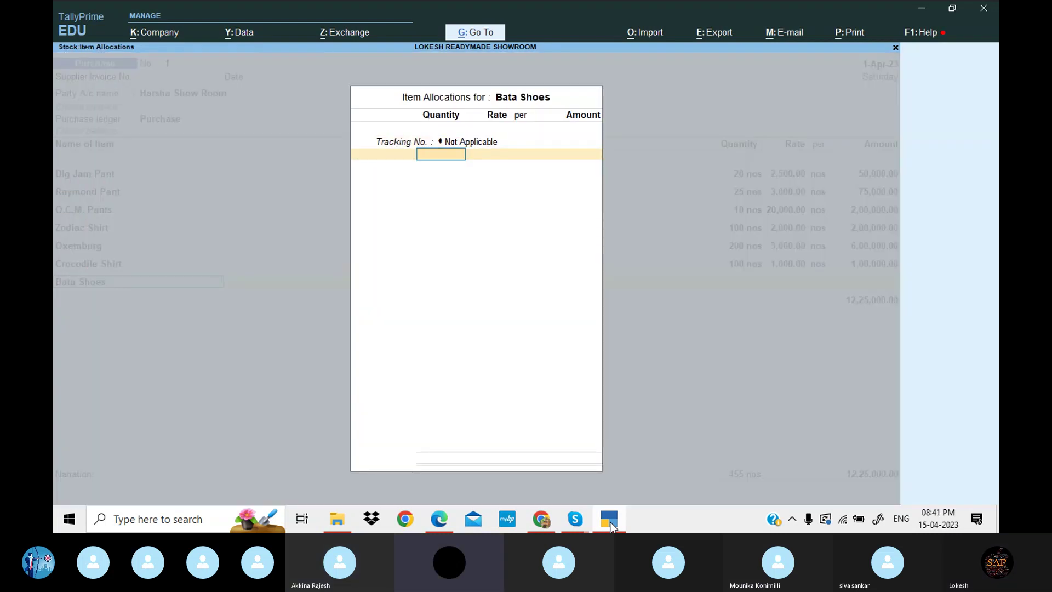
text(200)
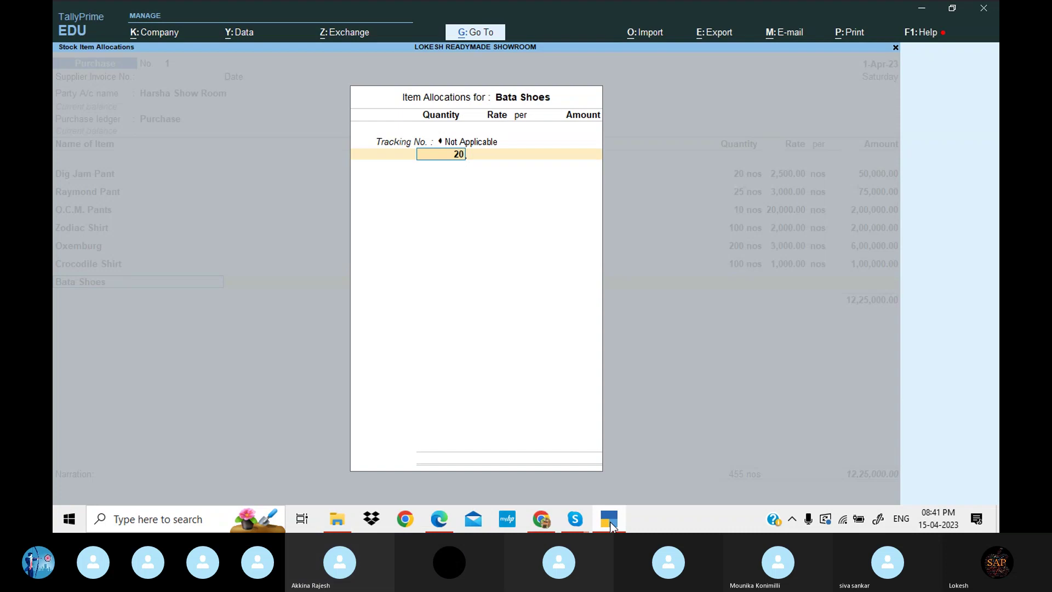
key(Return)
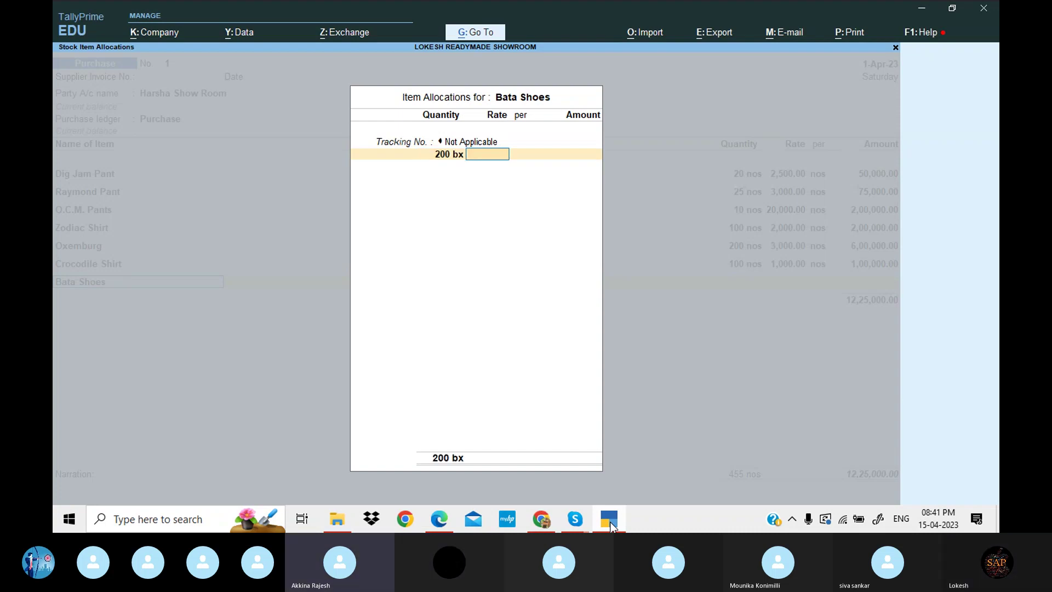
text(1000)
key(Return)
key(Return)
key(Return)
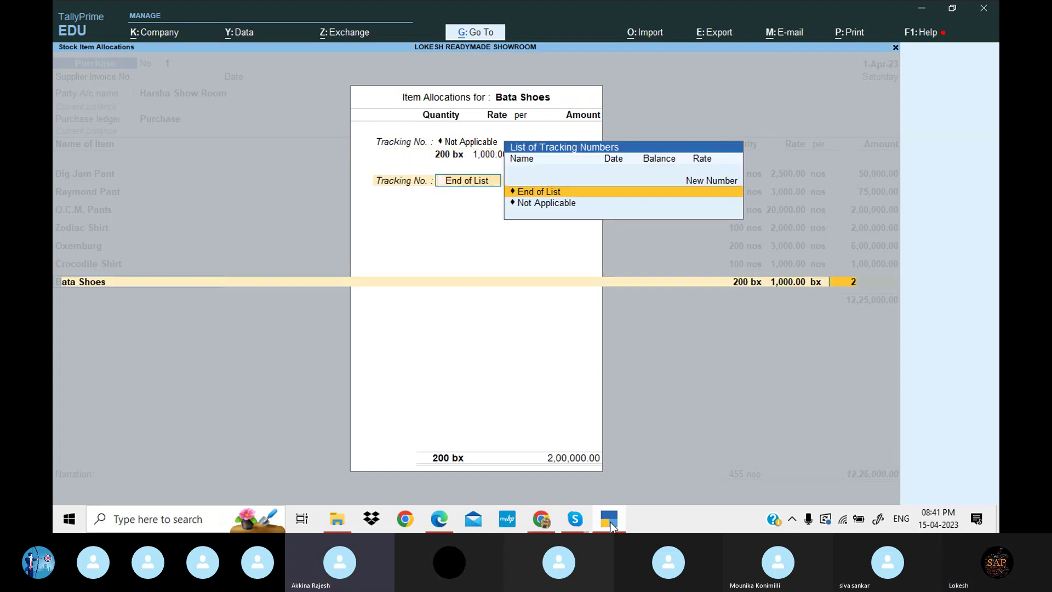
key(Return)
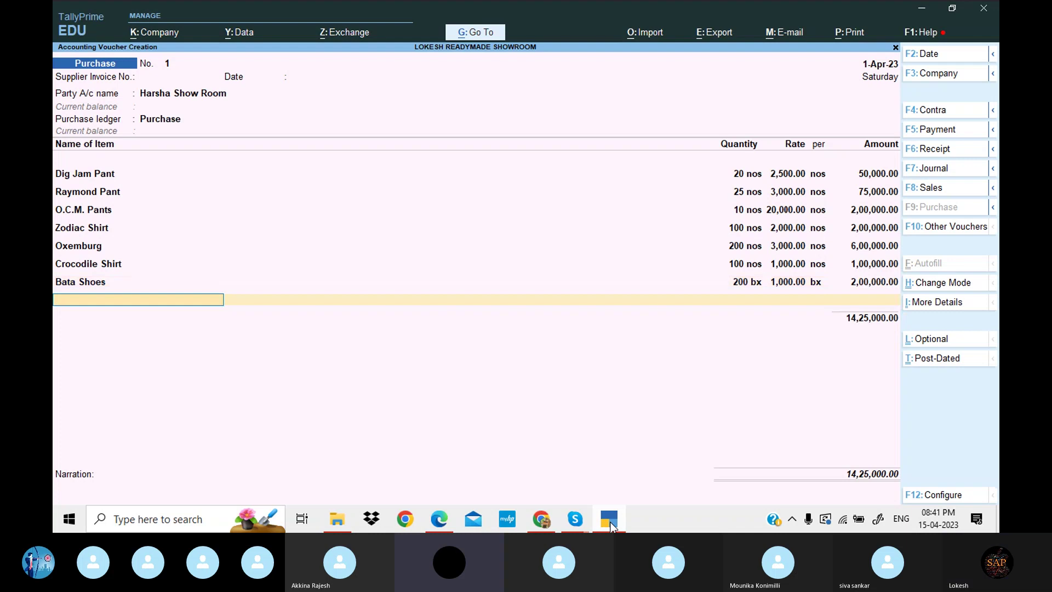
Add Lotus Shoes as the next purchase item, with tracking number Not Applicable and quantity 100
text(Lo)
key(Return)
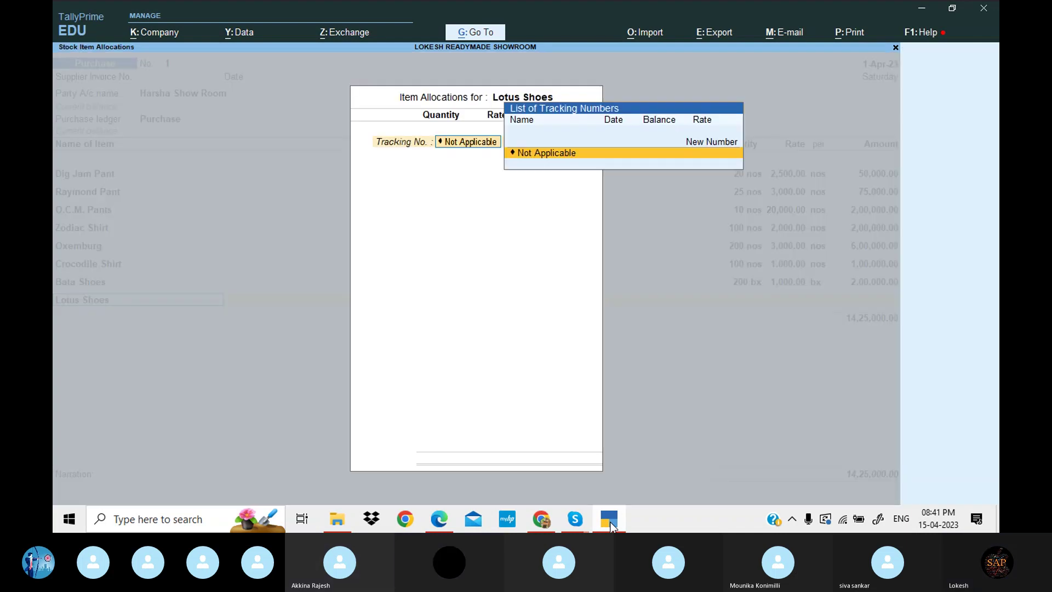
key(Return)
text(100)
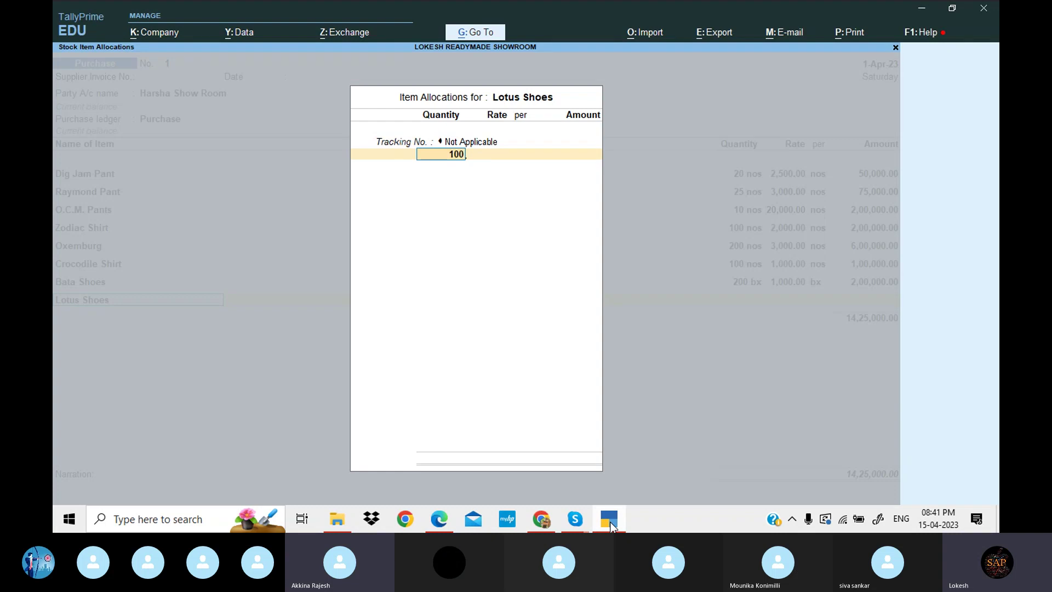
Complete the Lotus Shoes purchase line with a quantity of 100 bx at a rate of 2,500
key(Return)
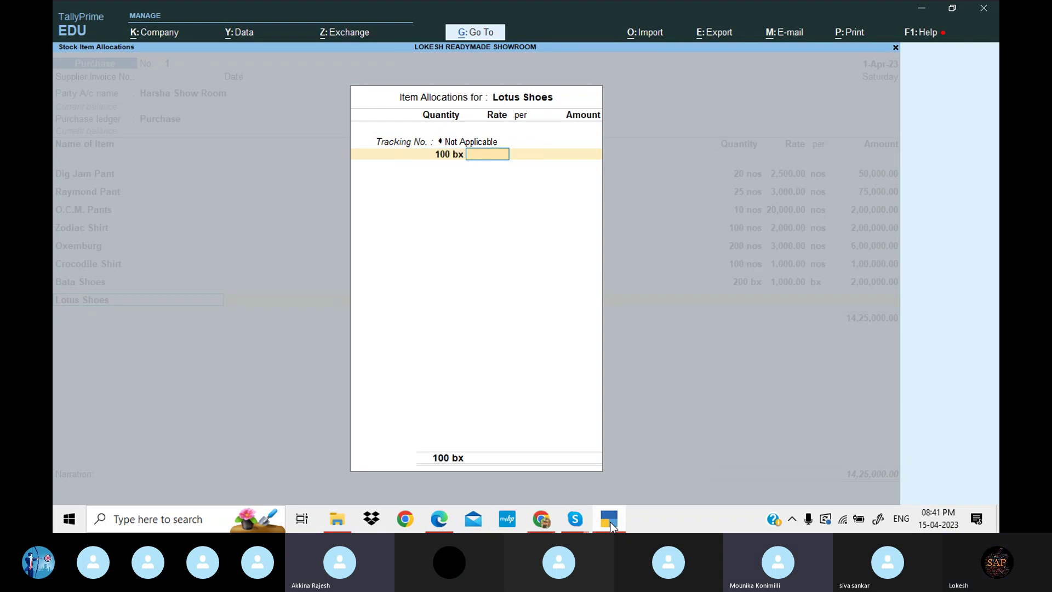
text(2500)
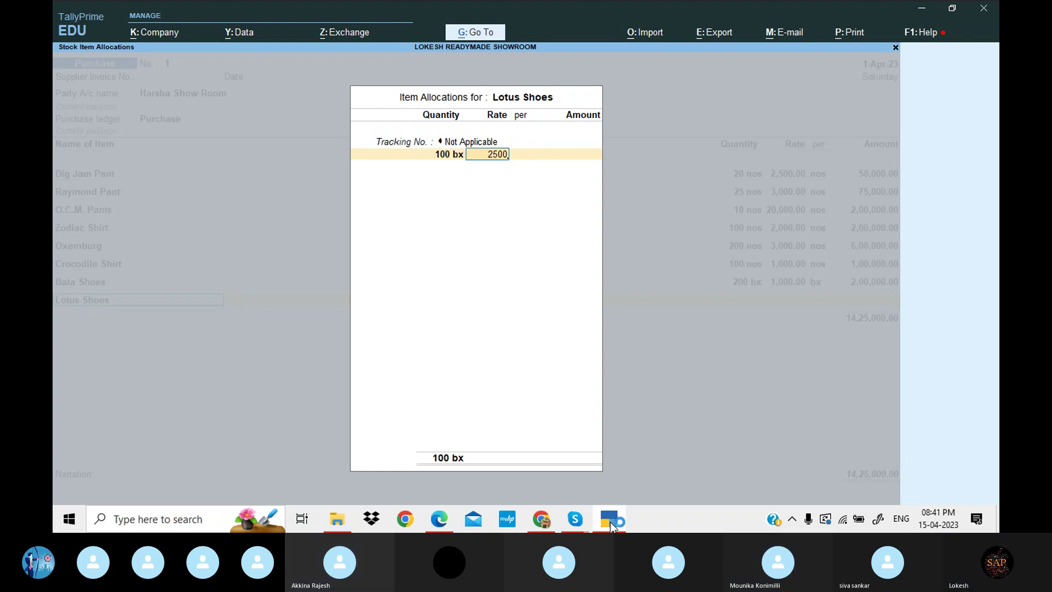
key(Return)
key(Return)
key(Return)
key(Return)
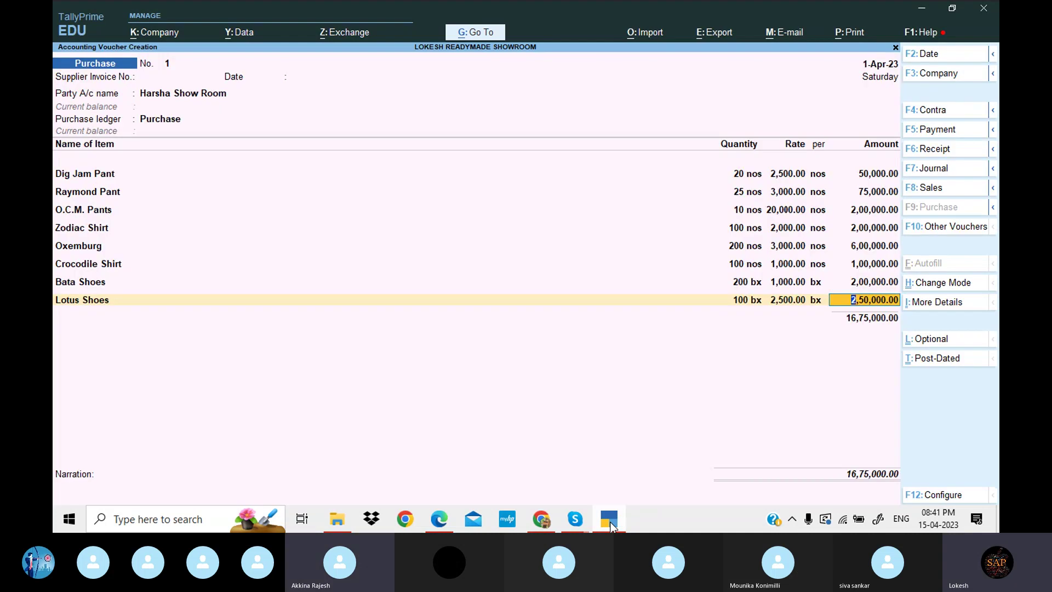
key(Return)
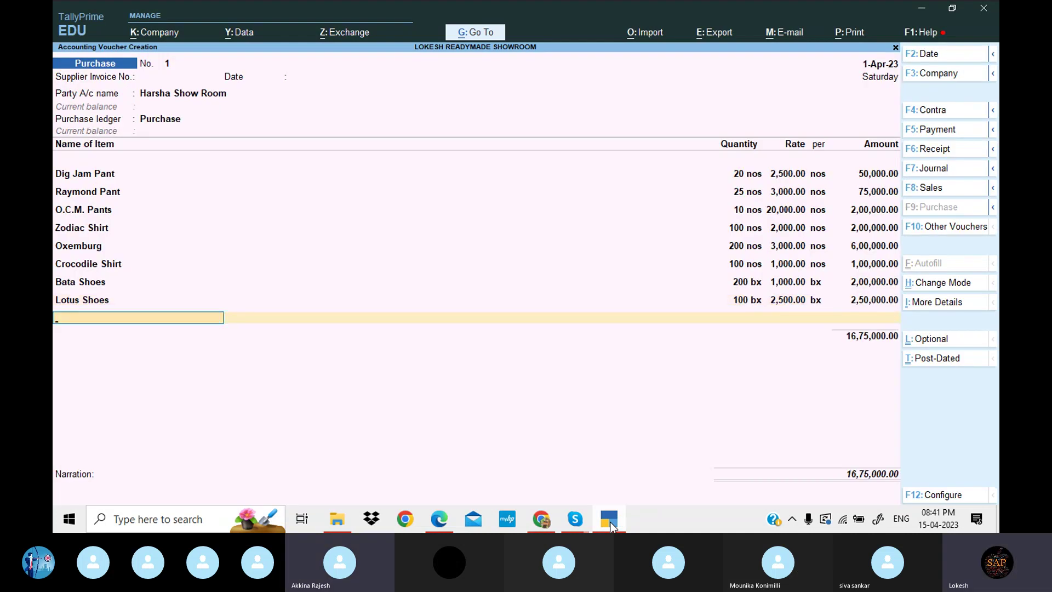
Add Nike Shoes to the purchase voucher with a quantity of 200 bx at a rate of 1,000
text(N)
key(Return)
text(200)
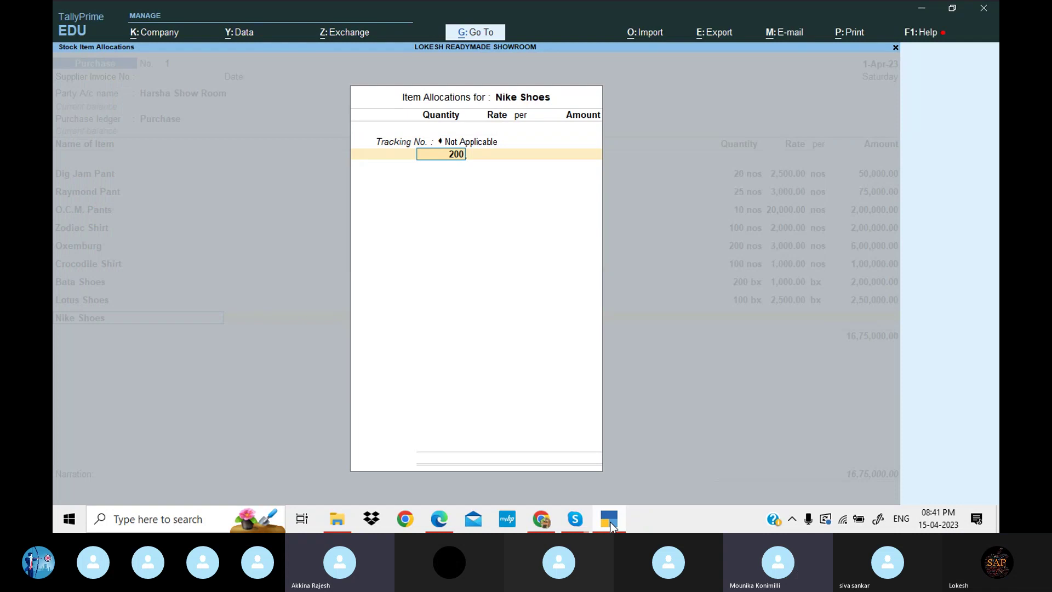
key(Return)
text(1,00)
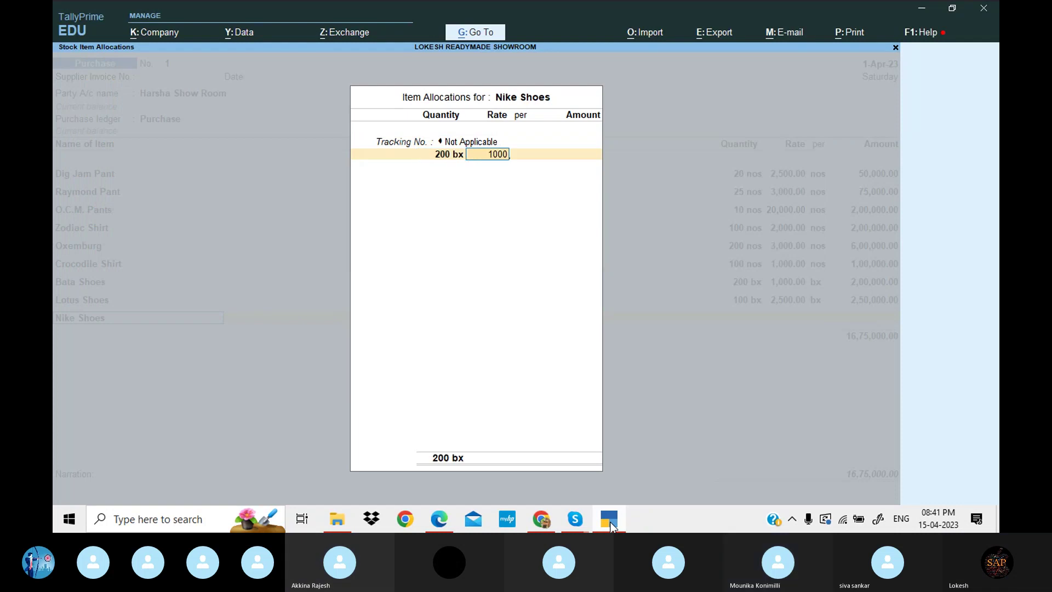
text(0)
key(Return)
key(Return)
key(Return)
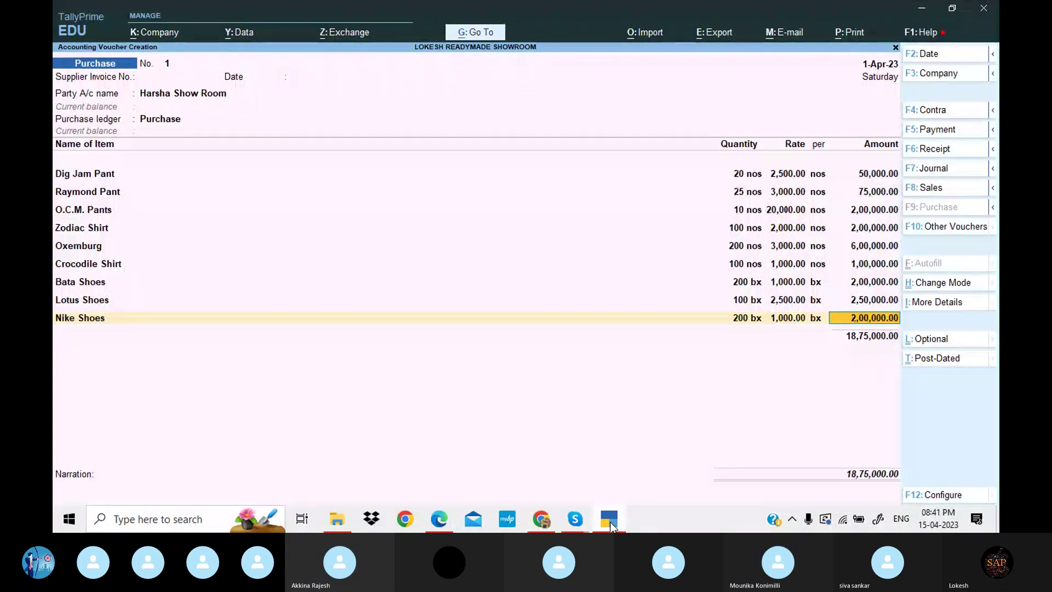
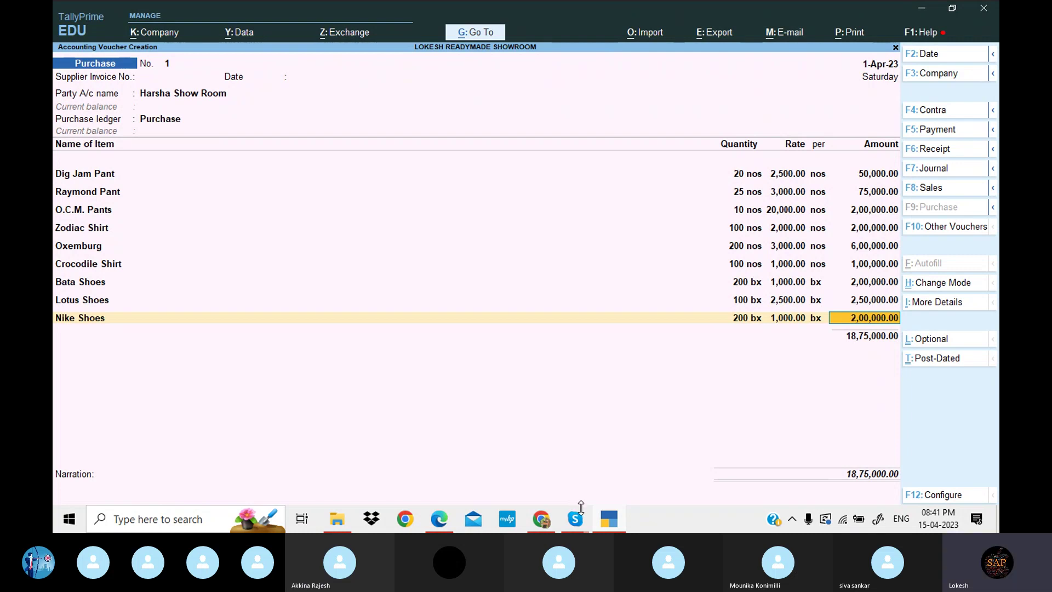
Compare the purchase lines with Problem-11 in the PDF and correct the O.C.M. Pants rate to 2,000
click(439, 519)
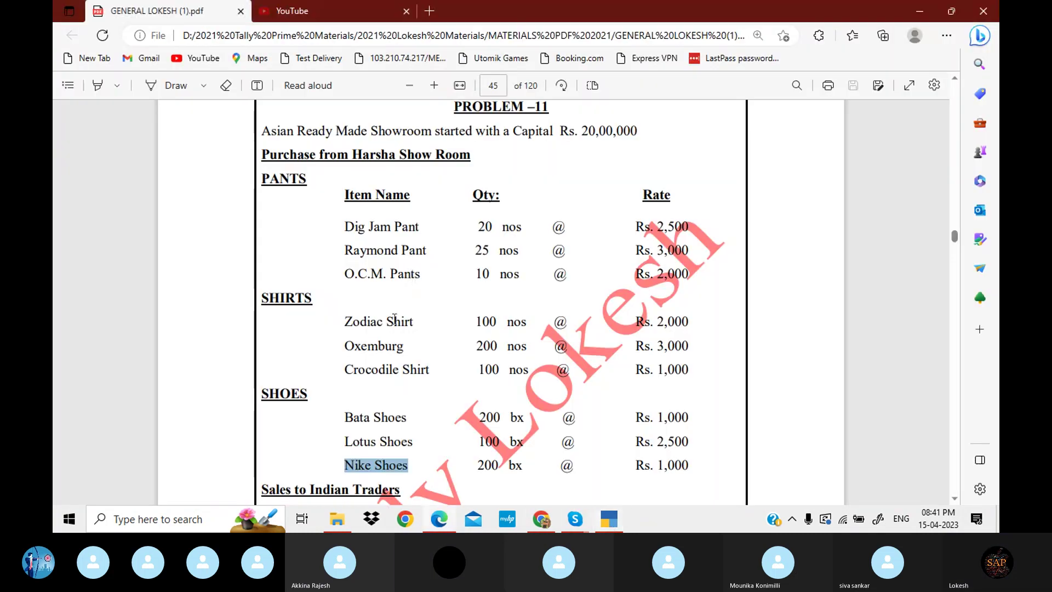
click(609, 521)
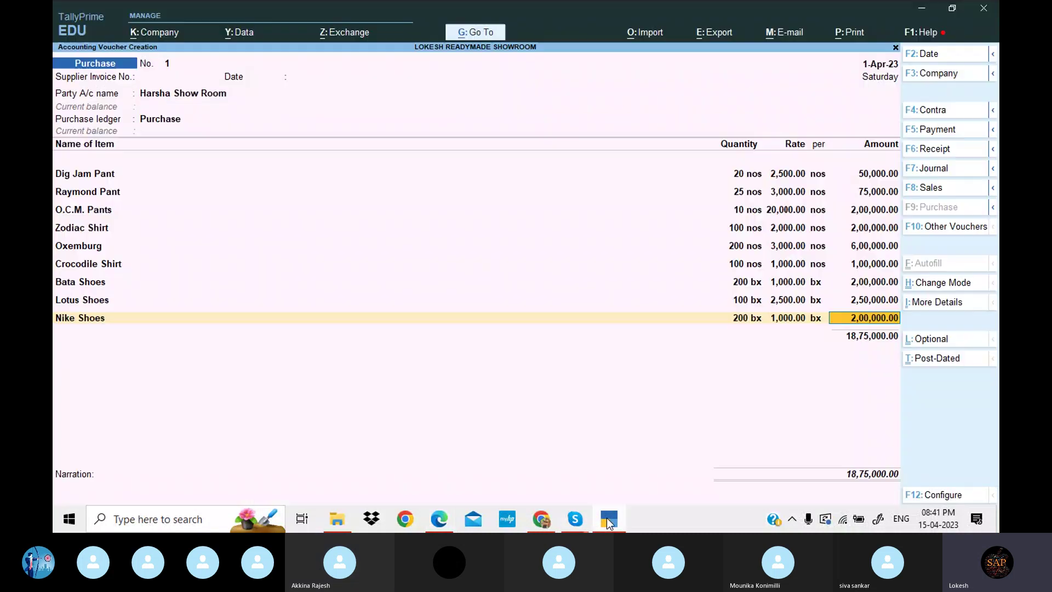
click(608, 521)
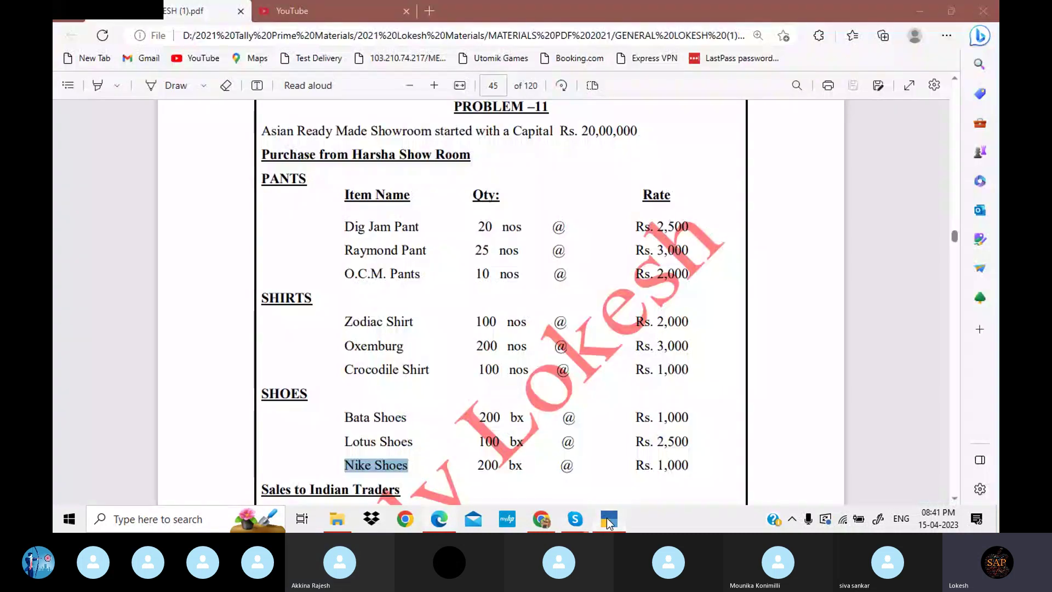
click(609, 520)
click(609, 520)
click(609, 521)
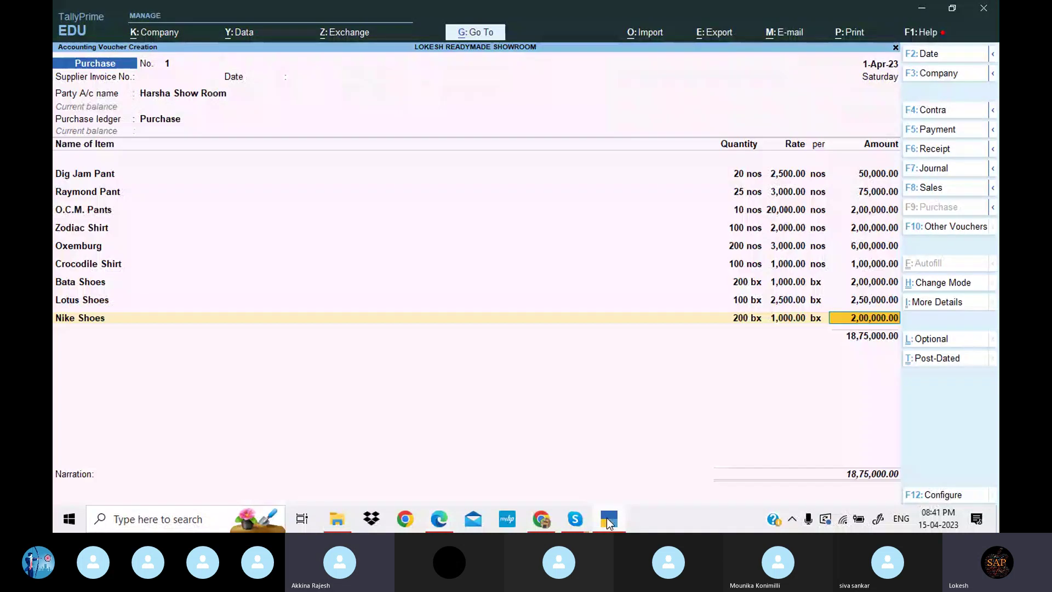
click(781, 213)
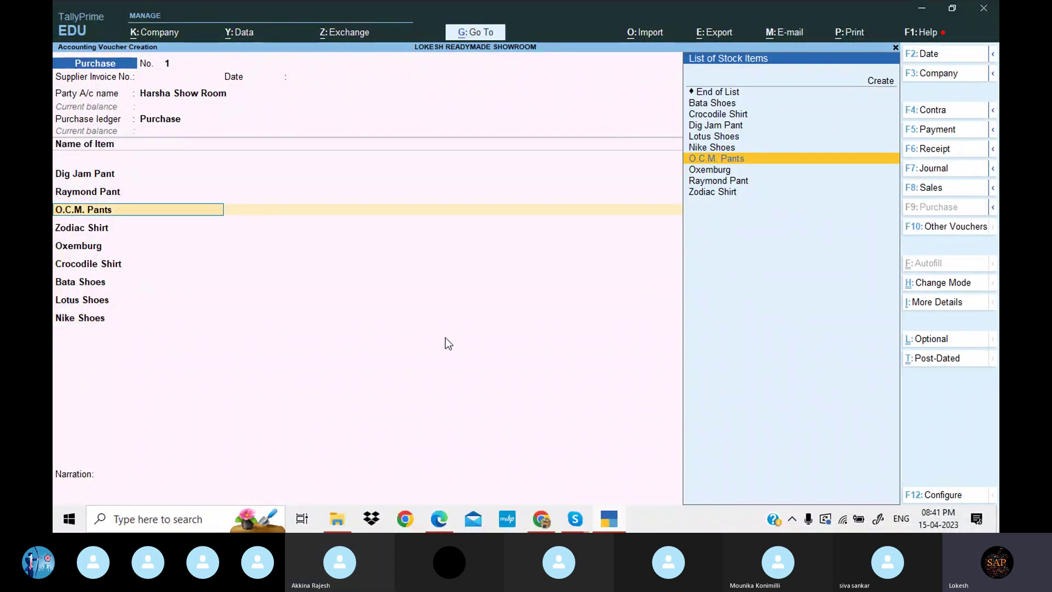
key(Return)
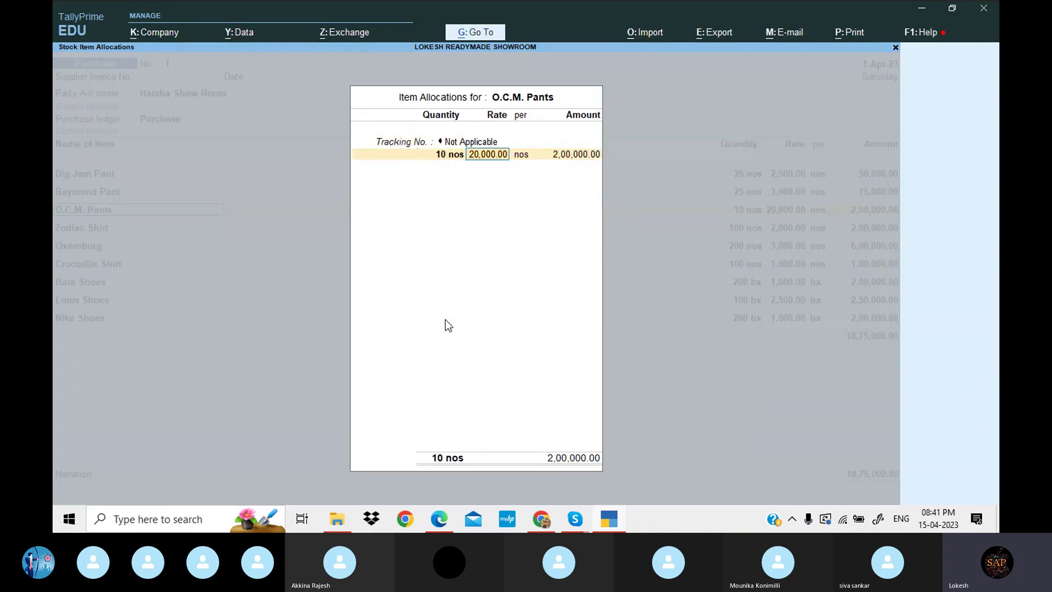
text(20)
key(Return)
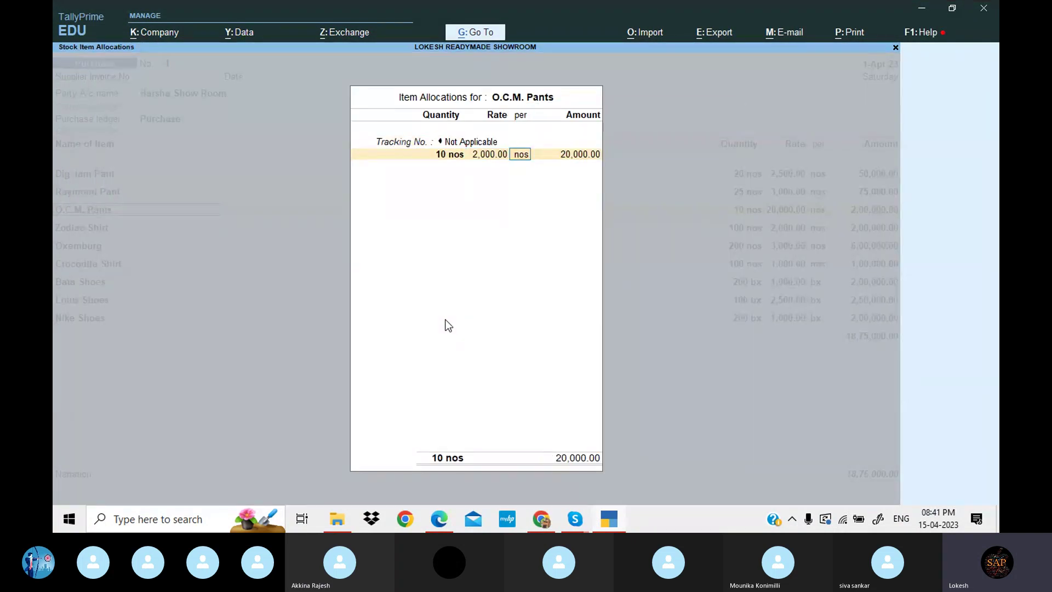
key(Return)
key(Return)
key(Return)
key(Return)
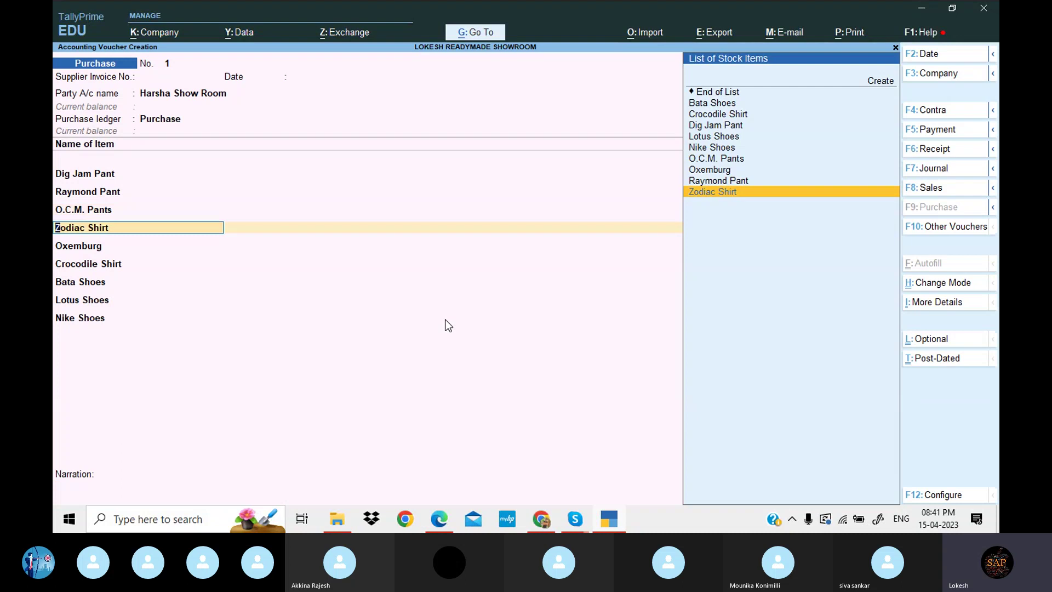
Accept the remaining purchase lines through Nike Shoes and save the Harsha Show Room purchase voucher
key(Return)
key(Return)
key(Return)
key(Return)
key(Return)
key(Return)
key(Return)
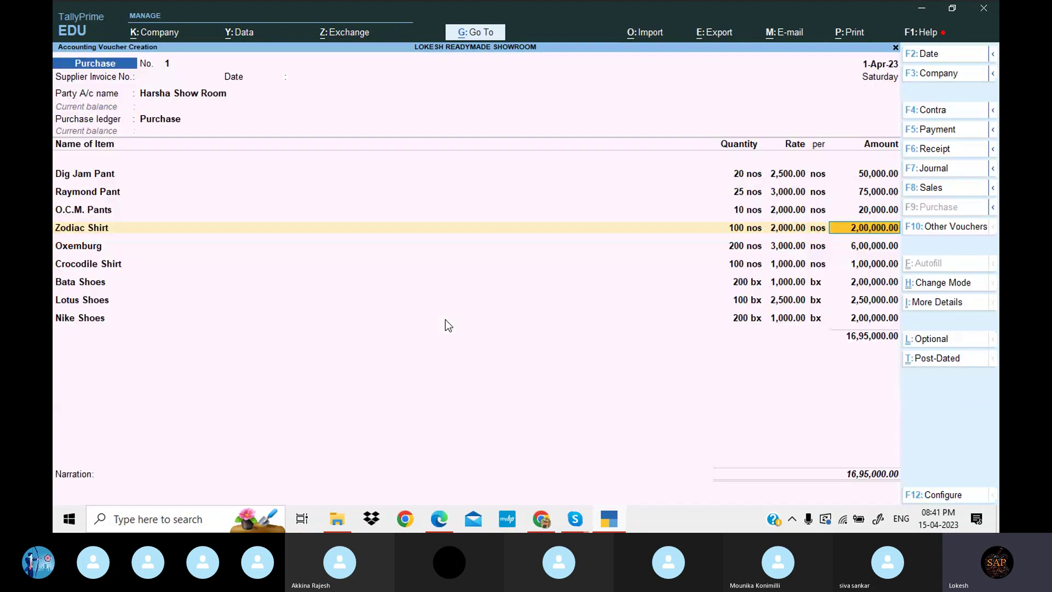
click(875, 322)
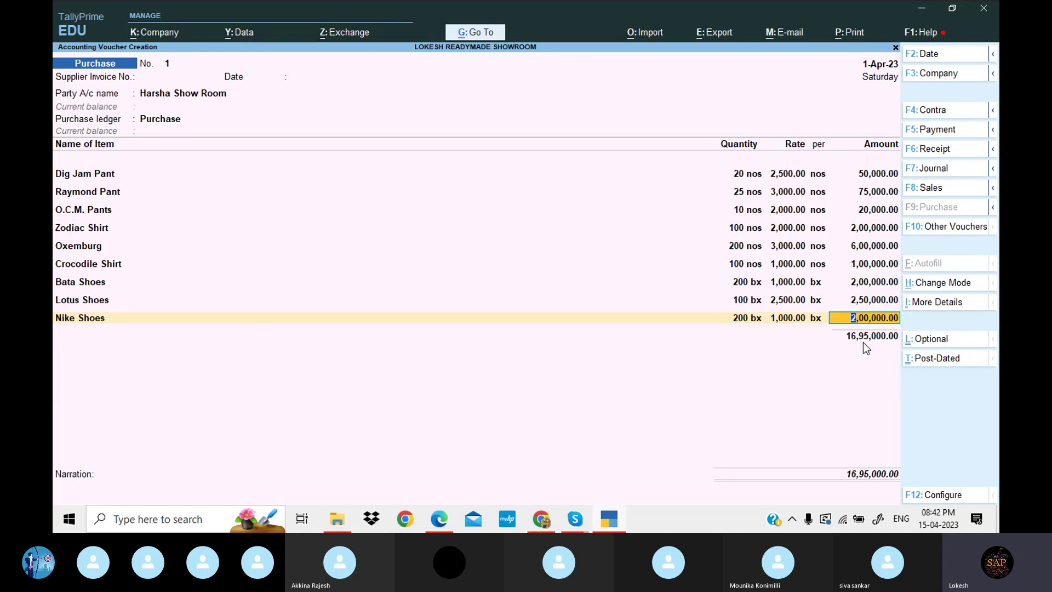
key(Return)
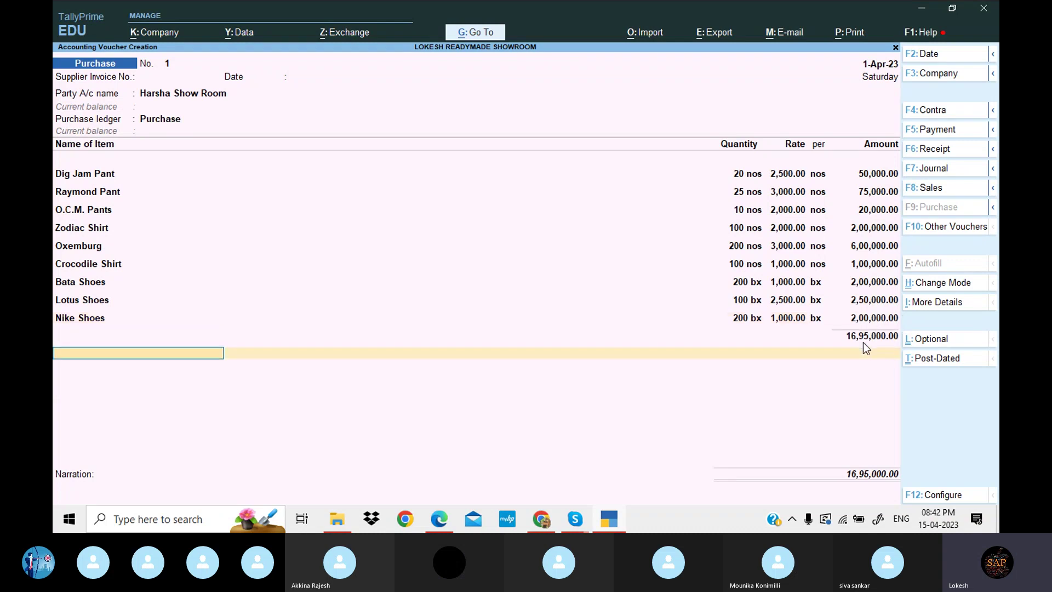
key(Return)
key(Return)
key(Return)
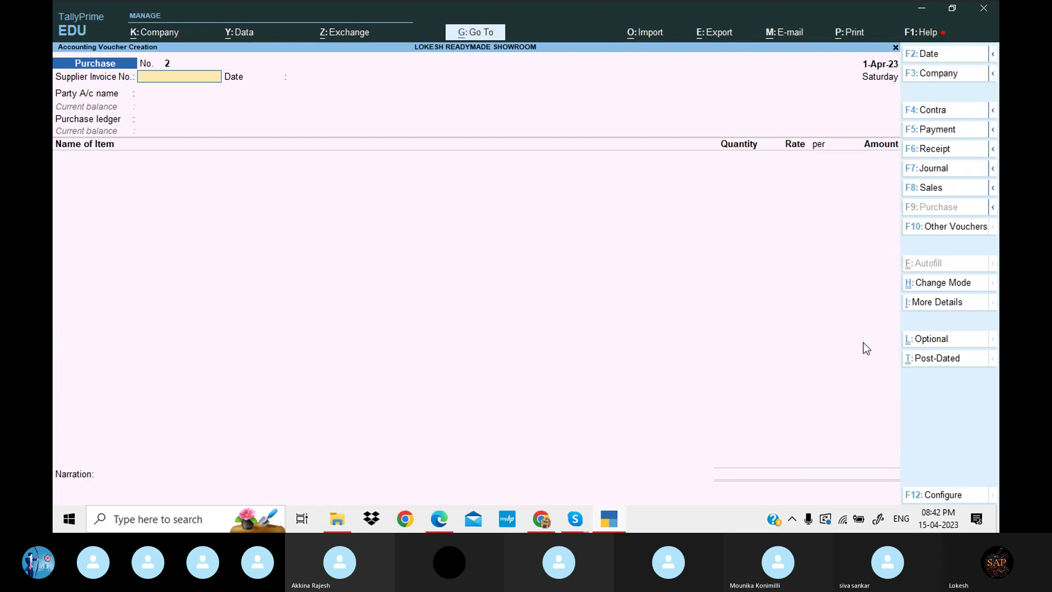
Start a sales voucher and consult the Sales to Indian Traders entries in the Problem-11 PDF
click(940, 189)
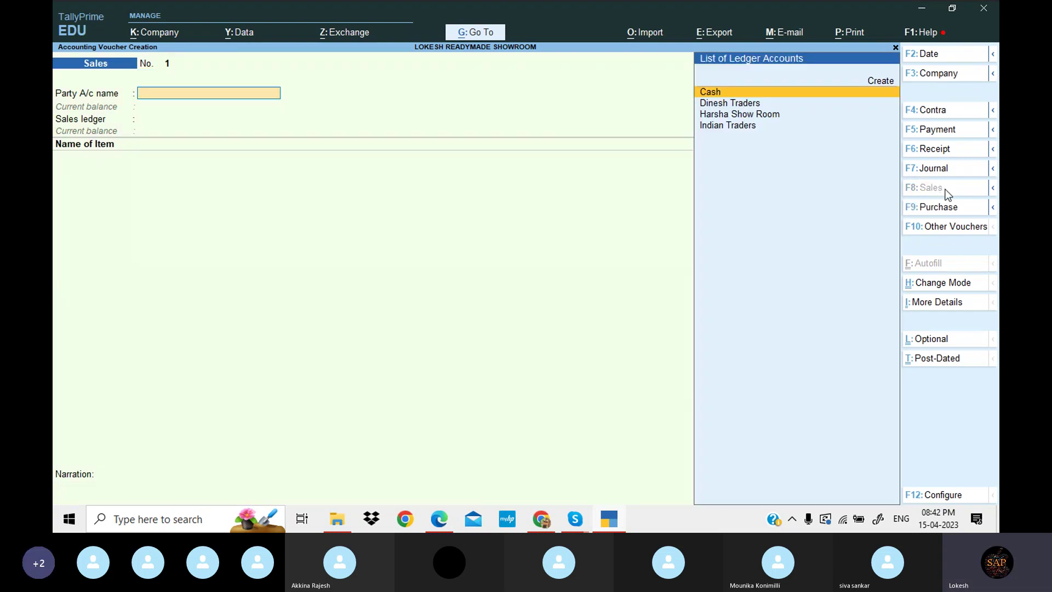
click(609, 520)
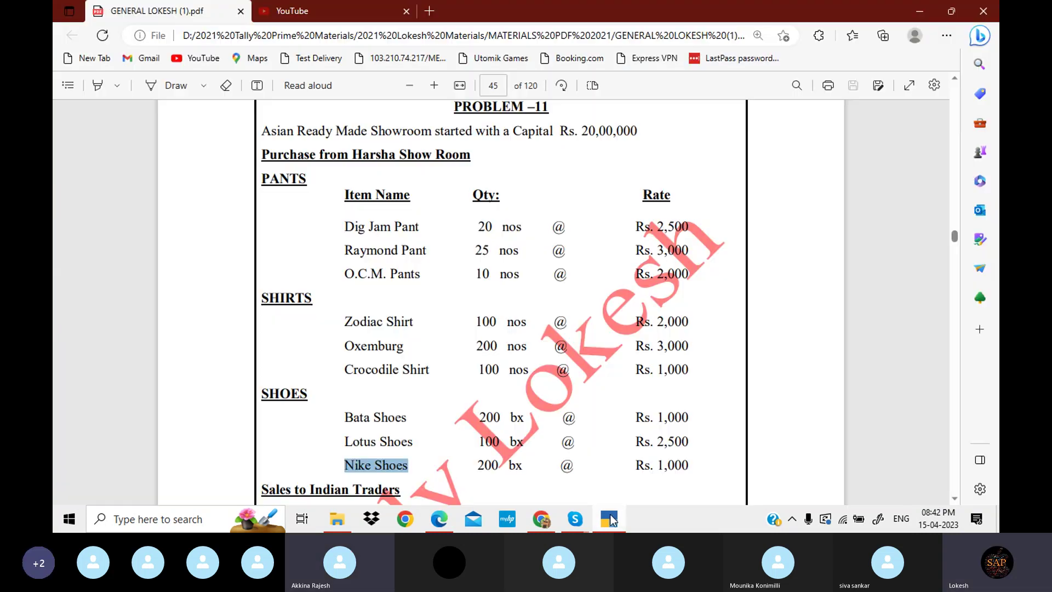
scroll(500, 382, down, 3)
scroll(501, 382, down, 3)
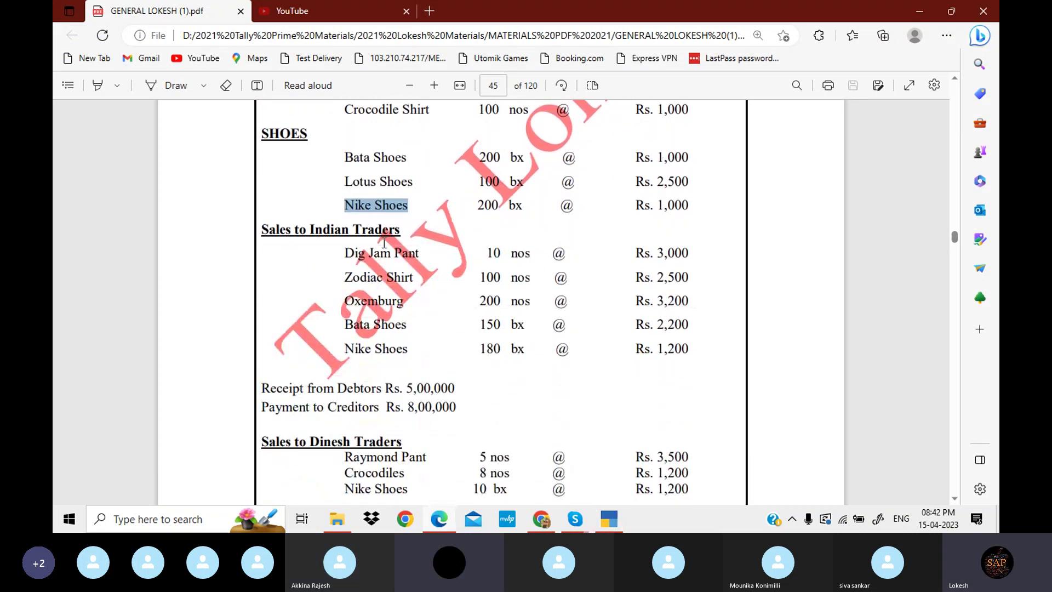
click(601, 522)
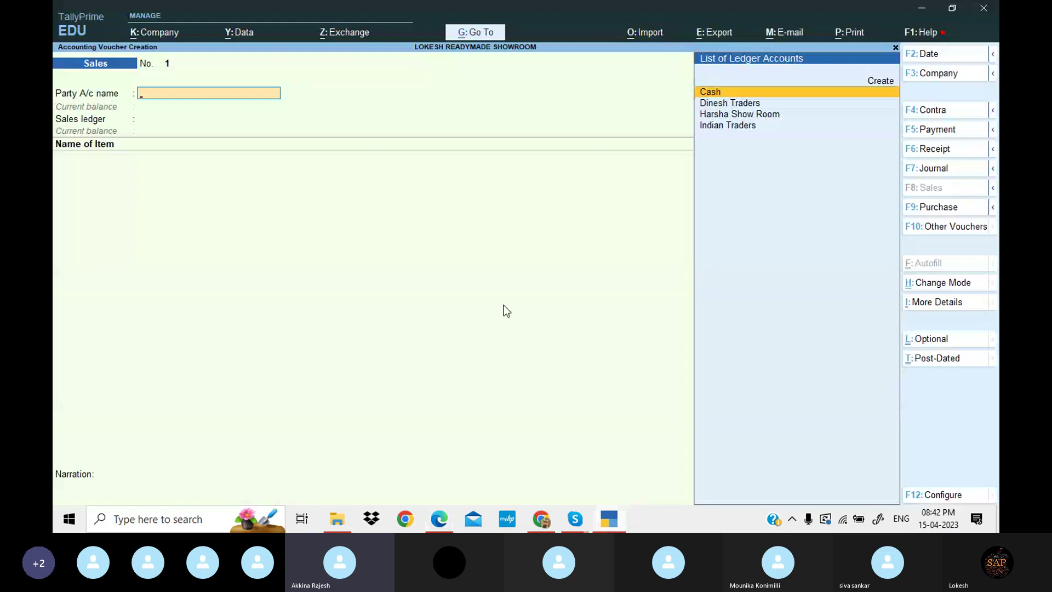
Set the party account to Indian Traders, leave the dispatch details blank, and choose Sales as the sales ledger
key(Down)
key(Down)
key(Down)
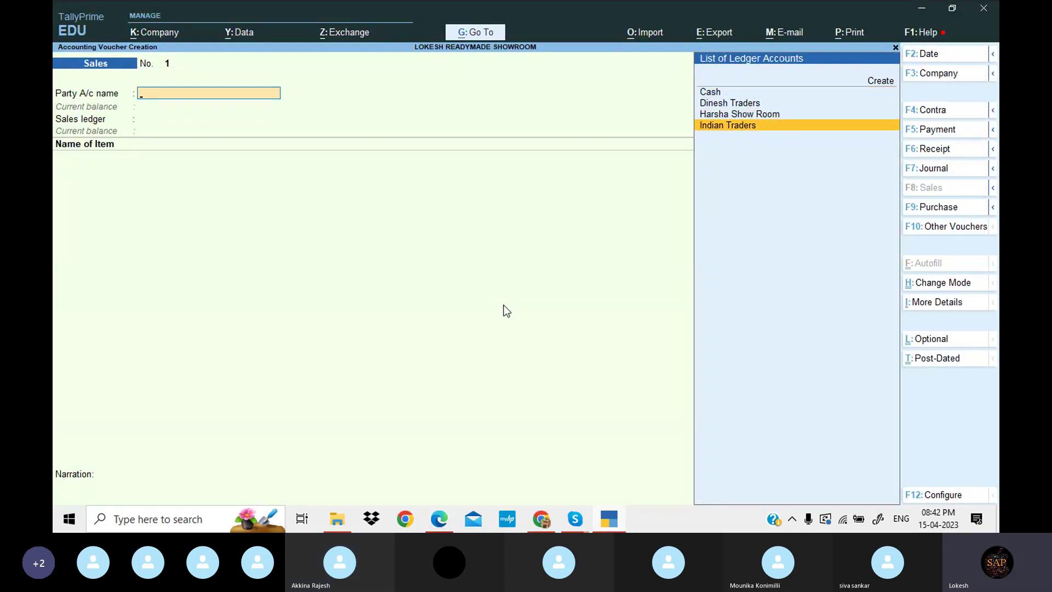
key(Return)
key(Return)
key(Return)
key(Return)
key(Return)
key(Return)
key(Return)
key(Return)
key(Return)
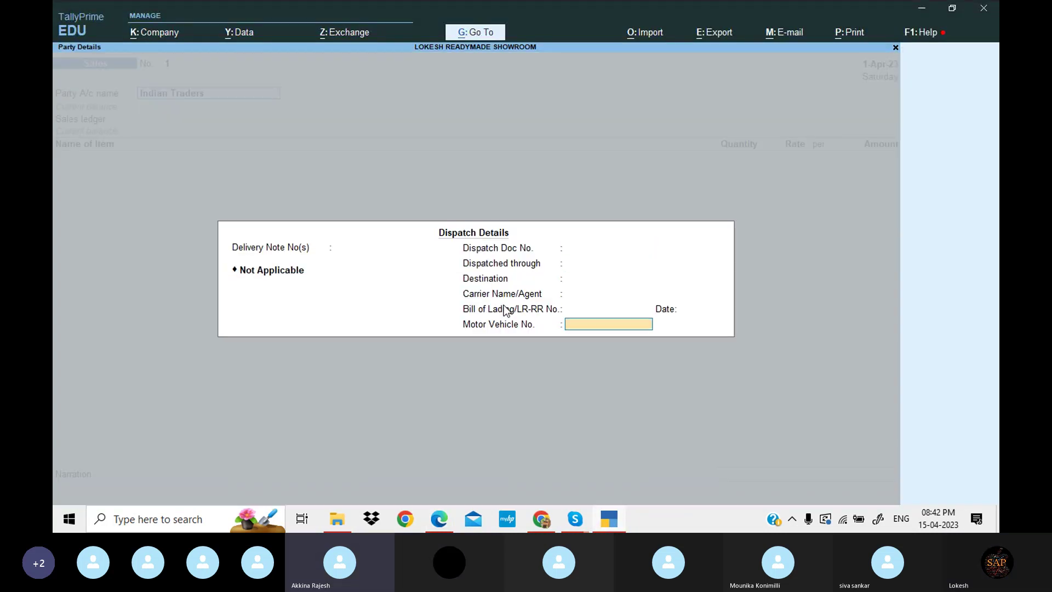
key(Return)
key(Return)
key(Return)
key(Return)
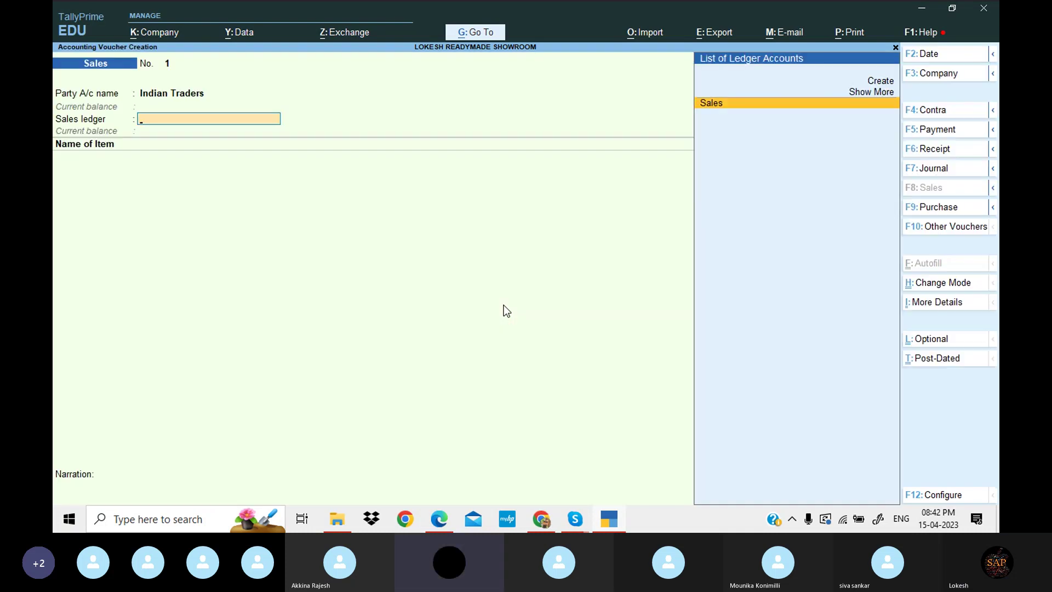
key(Return)
Add Dig Jam Pant to the sales voucher with 10 nos at a rate of 3,000, checking the figures in the PDF
text(D)
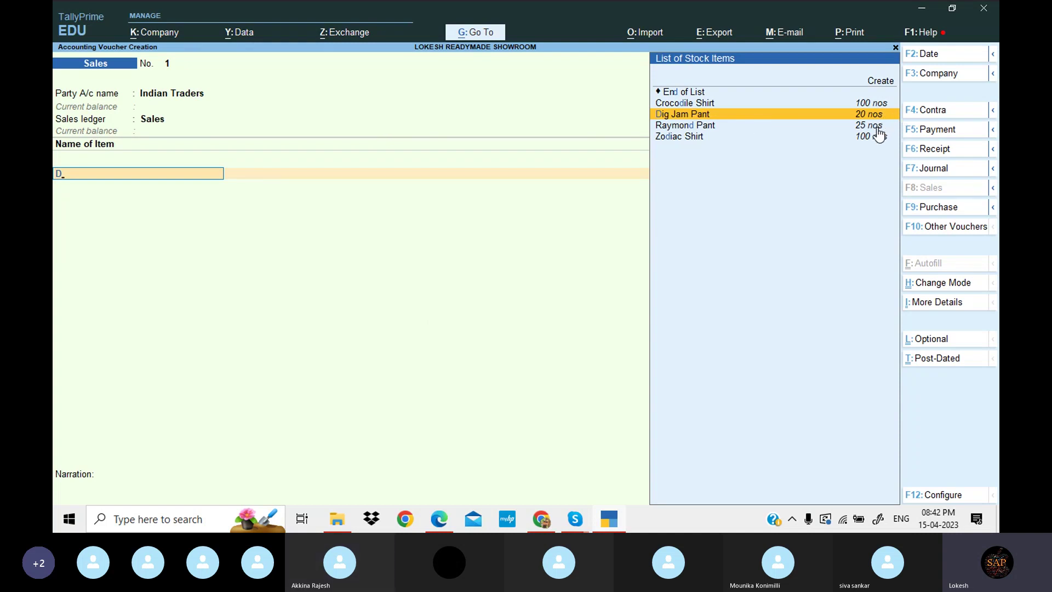
key(Return)
key(Return)
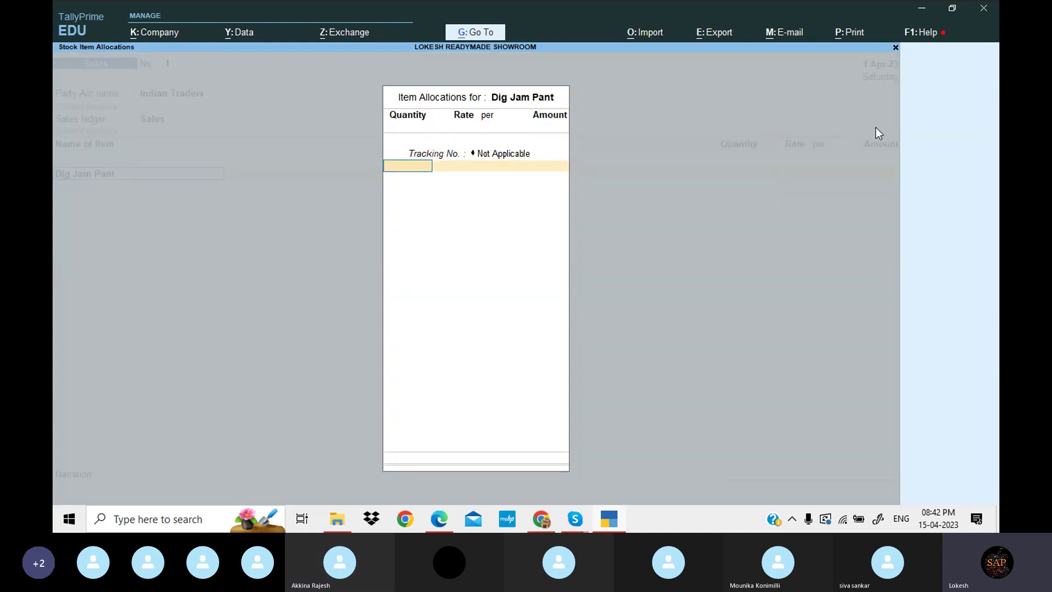
click(611, 519)
click(611, 519)
text(10)
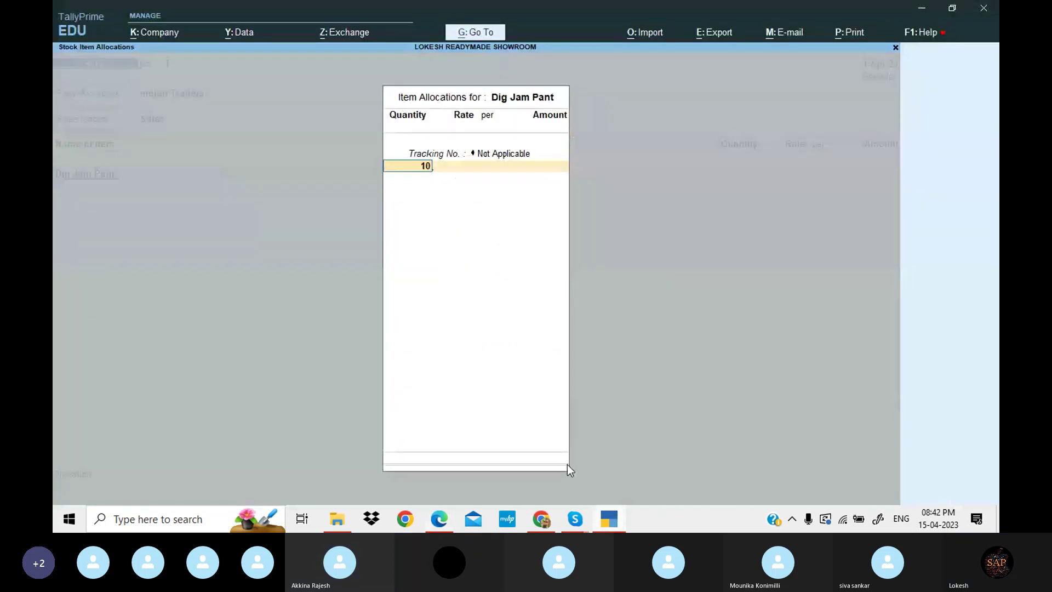
key(Return)
text(3,000)
key(Return)
key(Return)
key(Return)
key(Return)
key(Return)
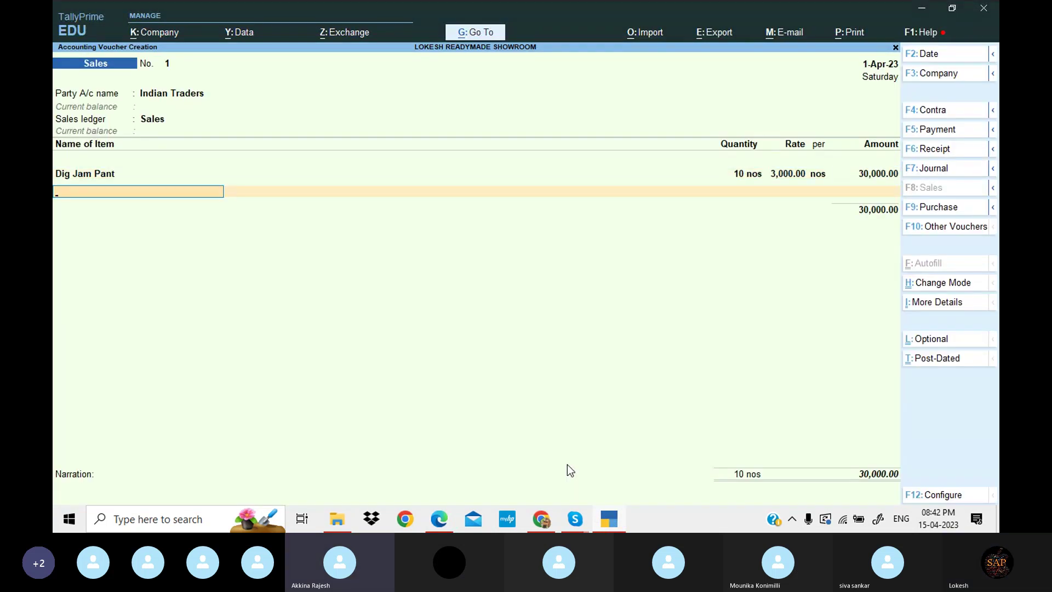
Add Zodiac Shirt to the sales voucher with a quantity of 100 nos at a rate of 2,500
text(Z)
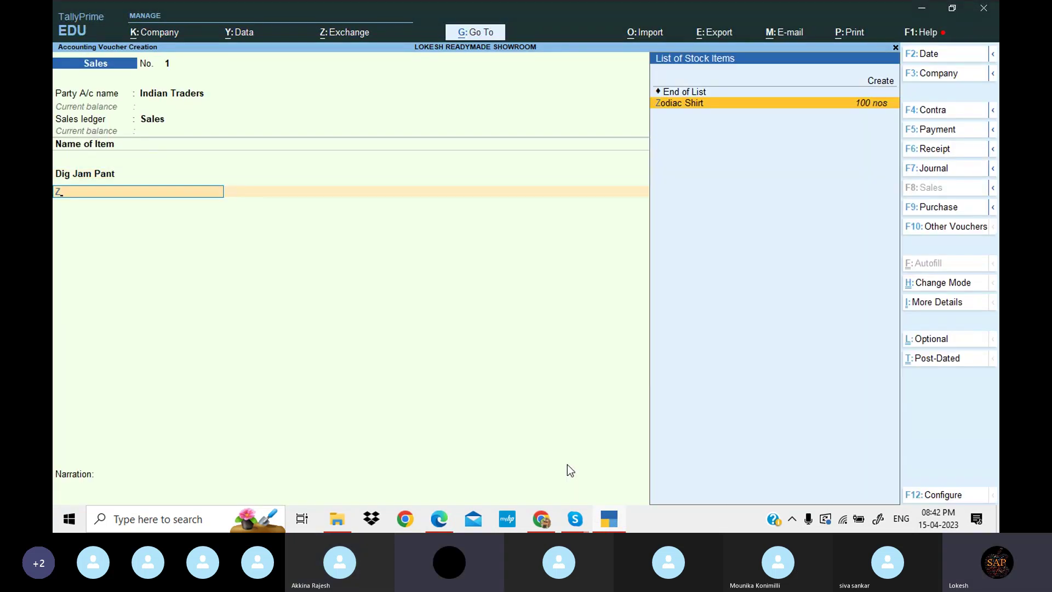
key(Return)
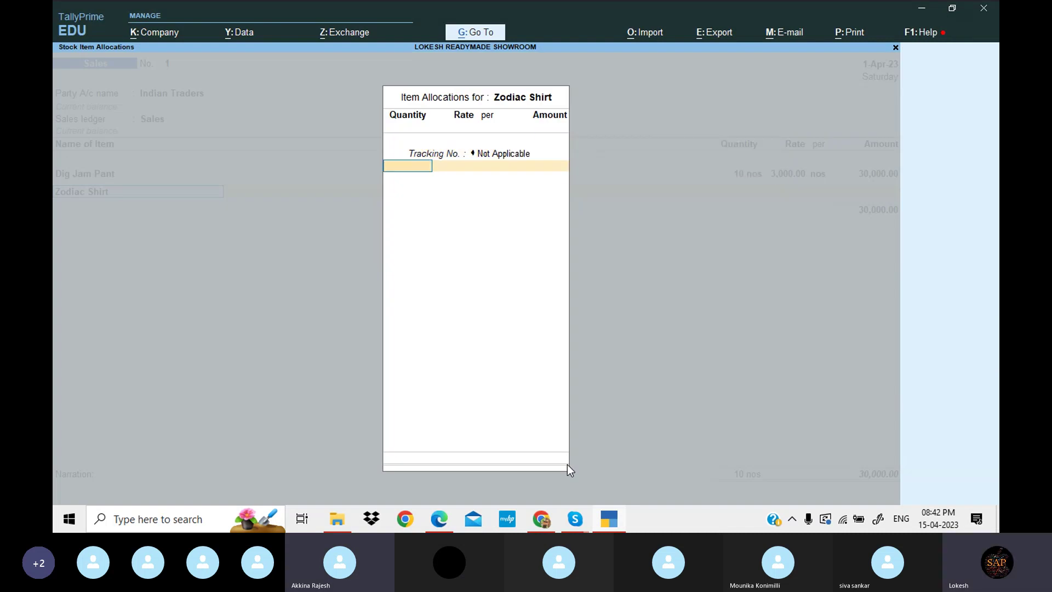
text(100)
key(Return)
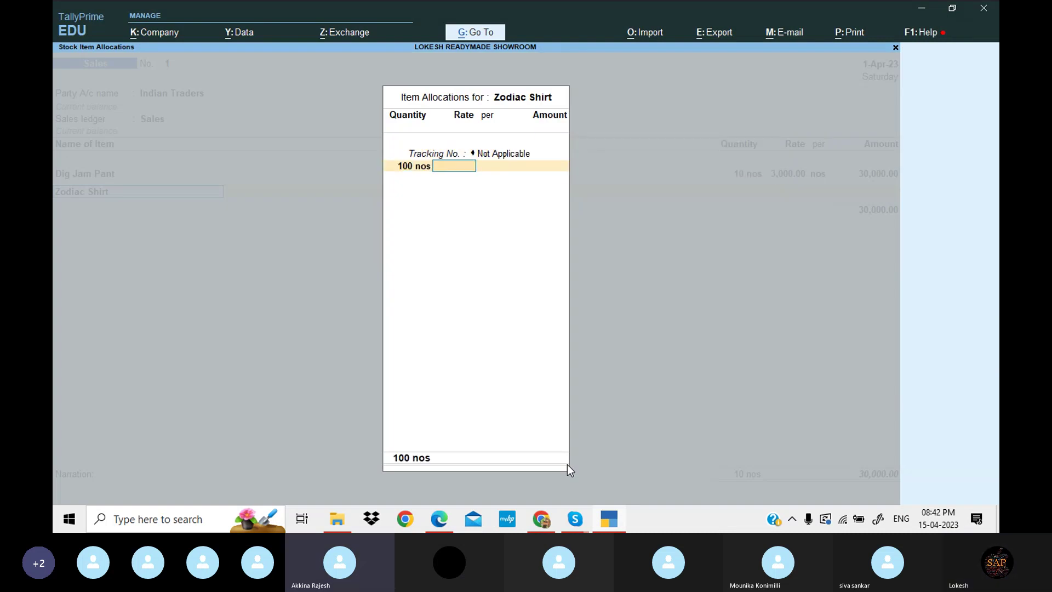
text(2500)
key(Return)
key(Return)
key(Return)
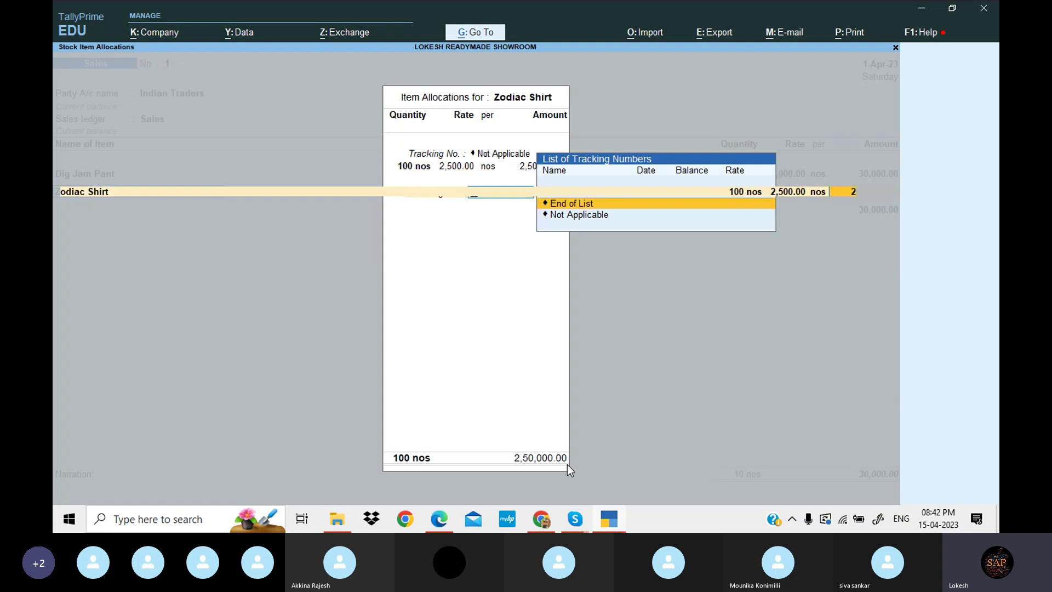
Finish the Zodiac Shirt allocation and add Oxemburg to the sales voucher with 200 nos at a rate of 3,200
key(Return)
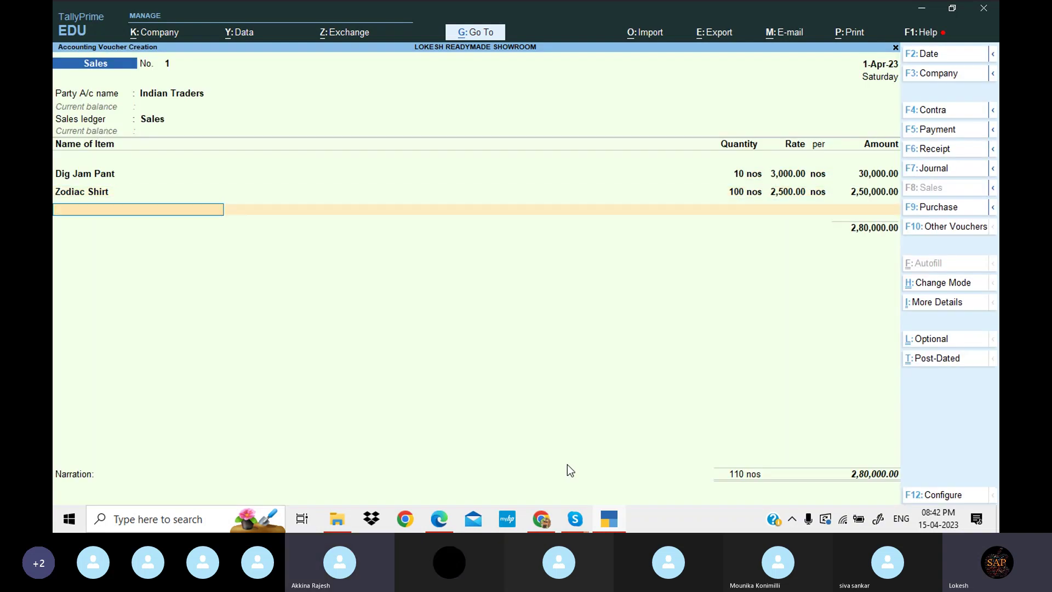
text(ox)
key(Return)
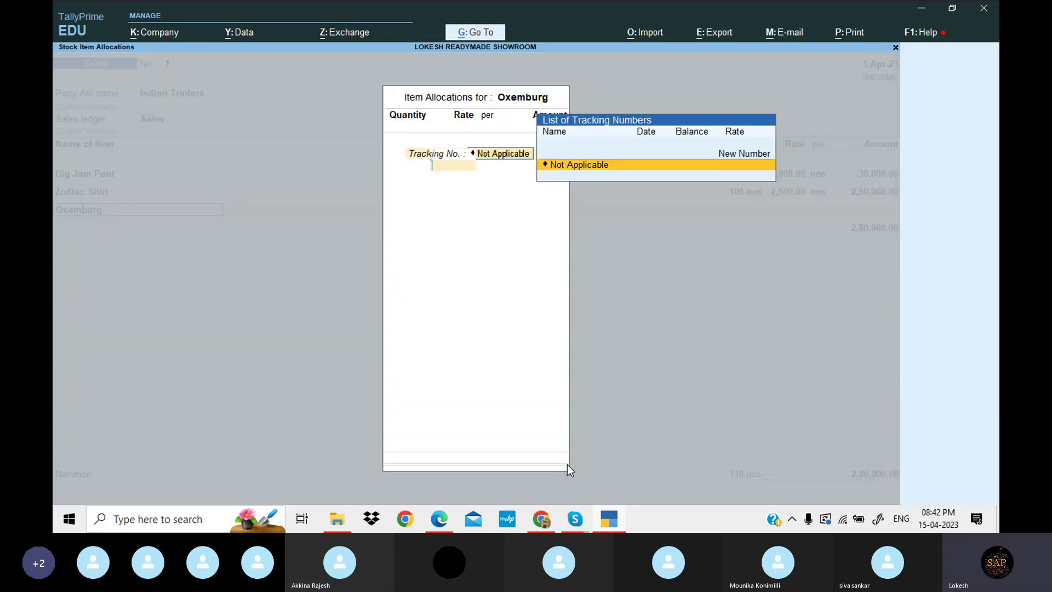
key(Return)
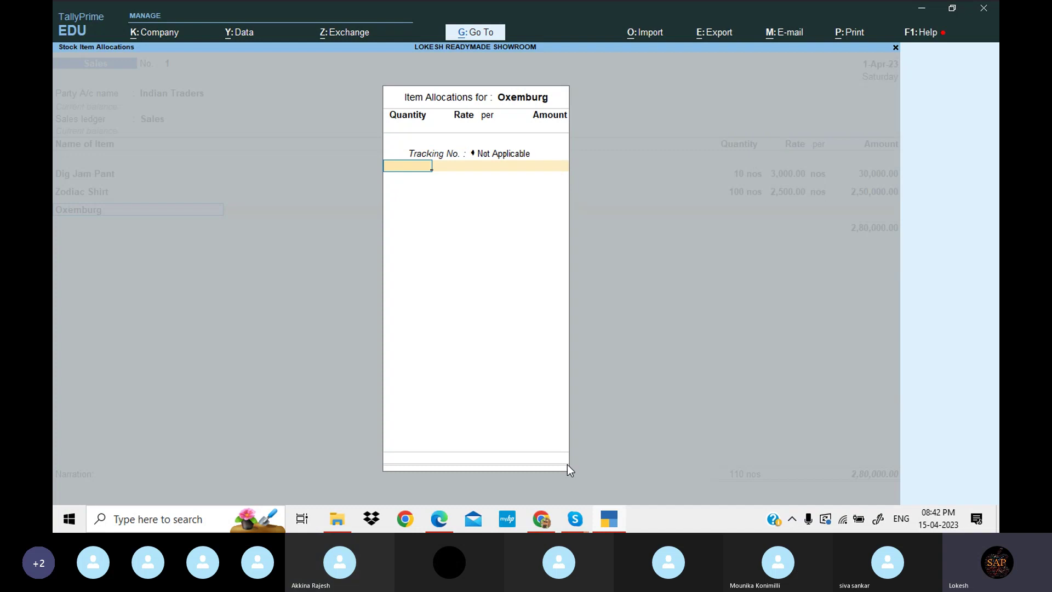
text(200)
key(Return)
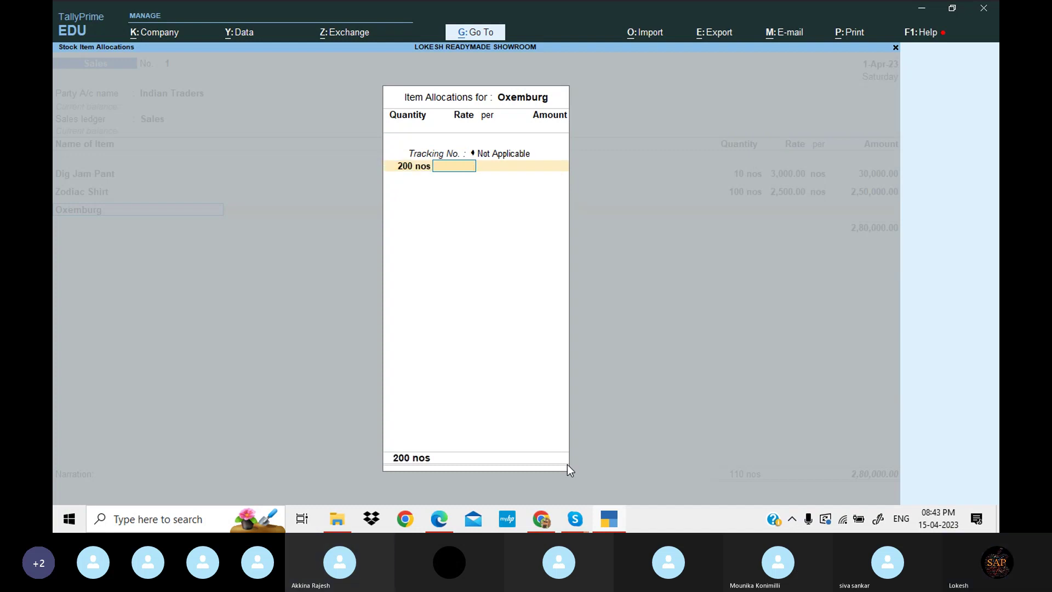
text(3,200)
key(Return)
key(Return)
key(Return)
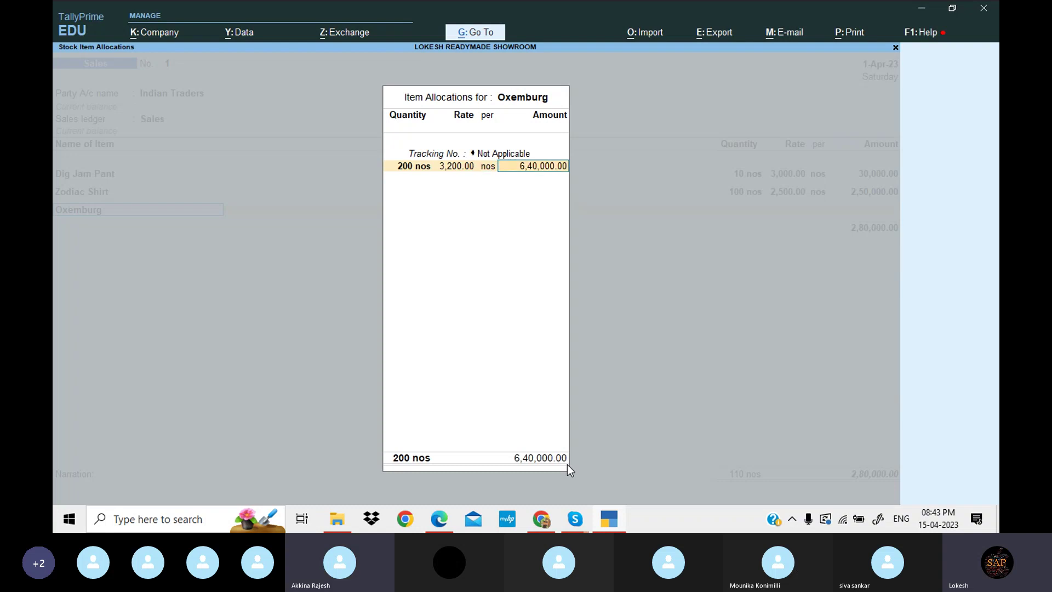
key(Return)
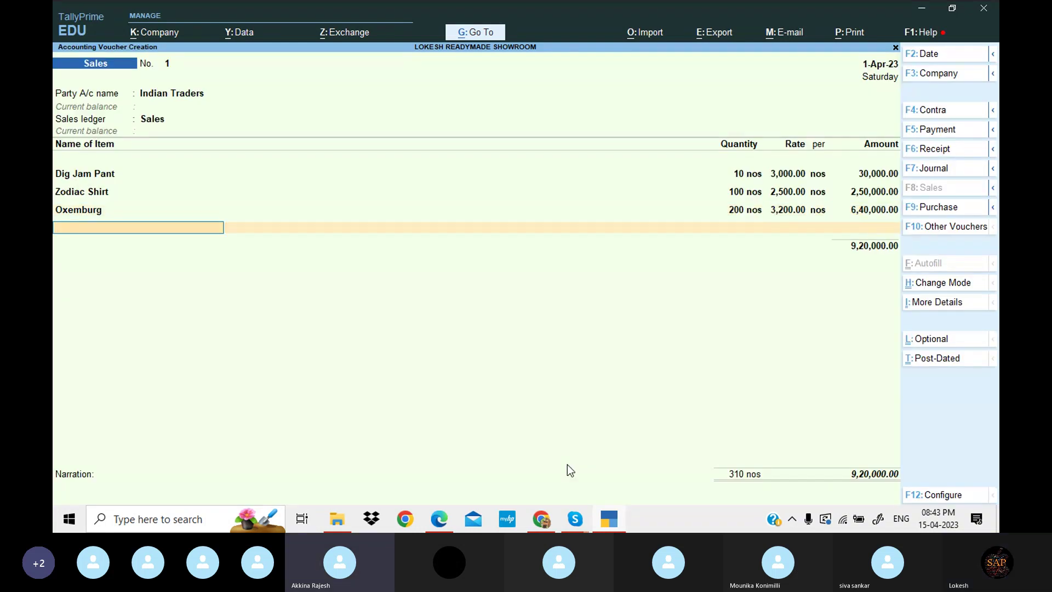
Add Bata Shoes to the sales voucher with 150 bx at a rate of 2,200
text(ba)
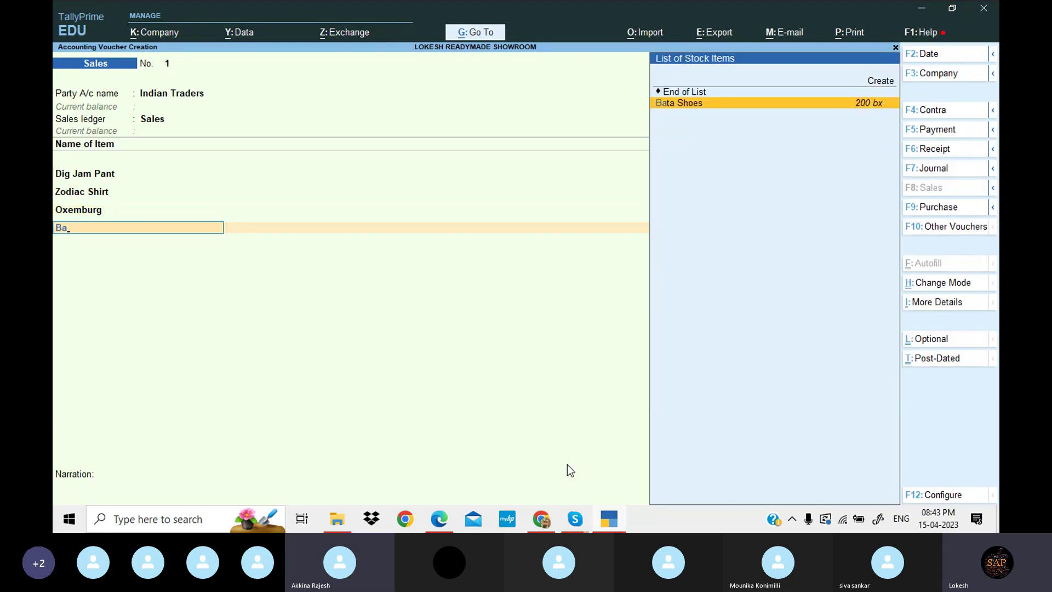
key(Return)
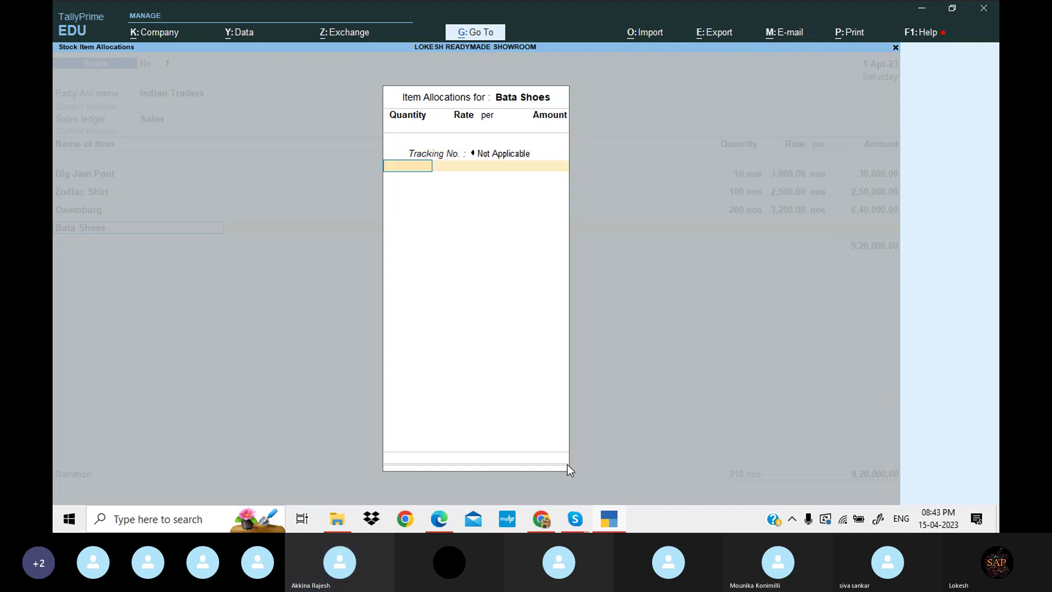
text(150)
key(Return)
text(2200)
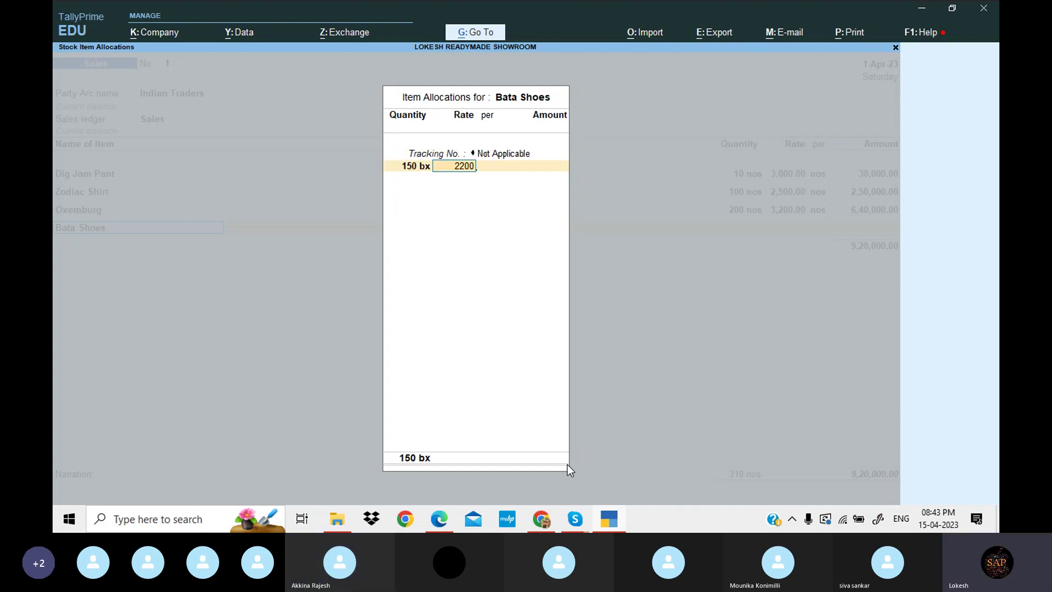
key(Return)
key(Return)
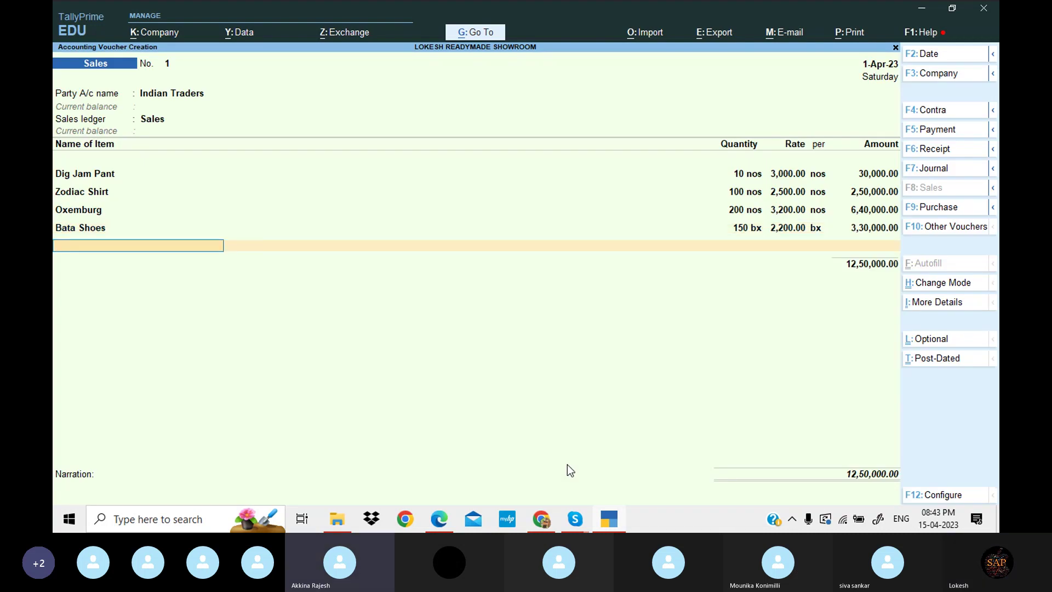
Add Nike Shoes to the sales voucher with 180 bx at a rate of 1,200 and end the item list
text(N)
key(Return)
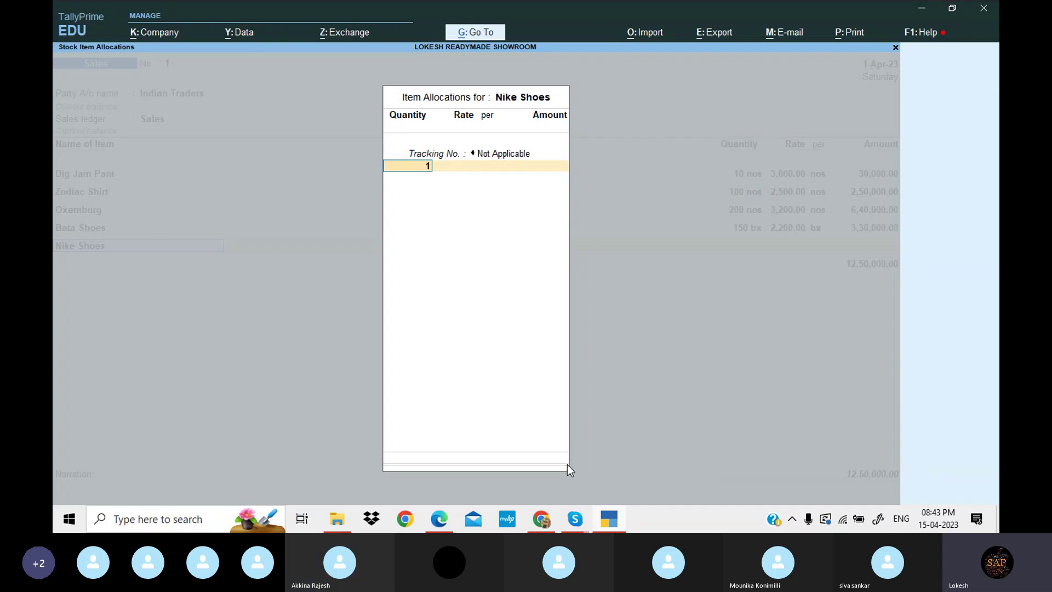
text(180)
key(Return)
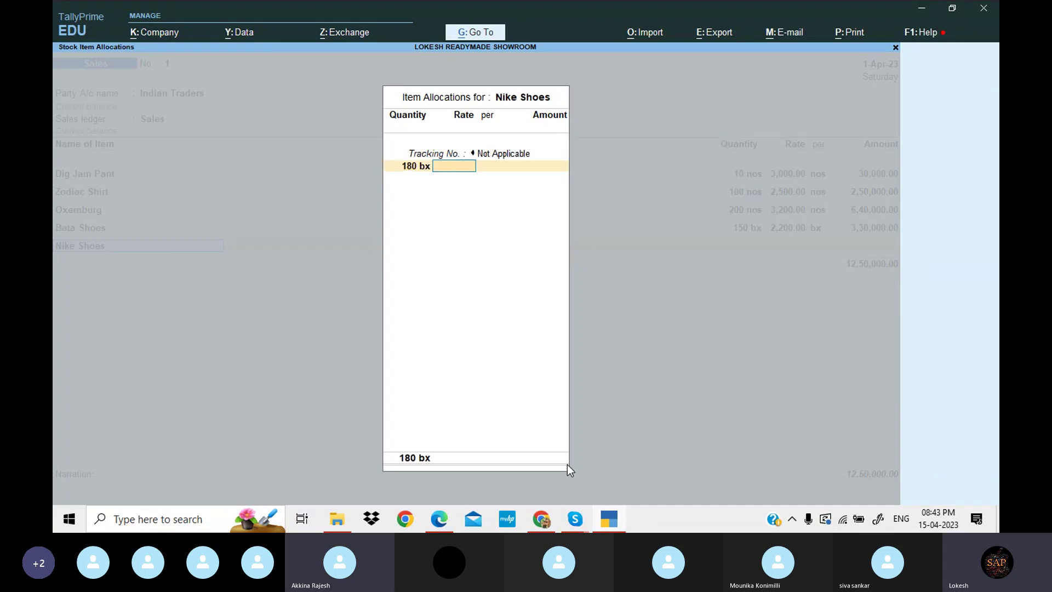
text(20)
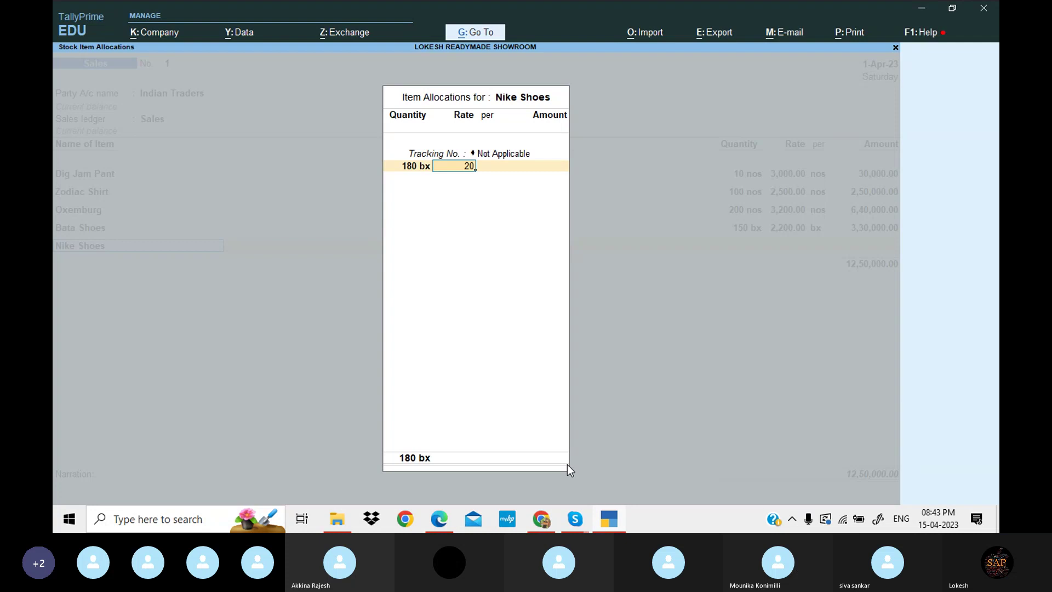
key(BackSpace)
text(0)
key(Return)
key(Return)
key(Return)
key(Return)
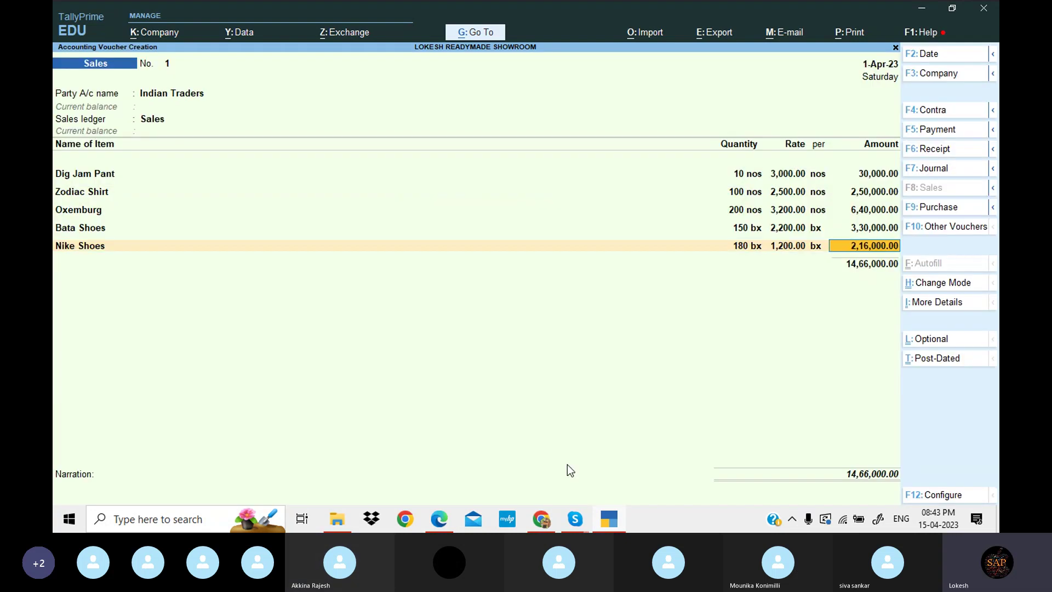
key(Return)
key(Return)
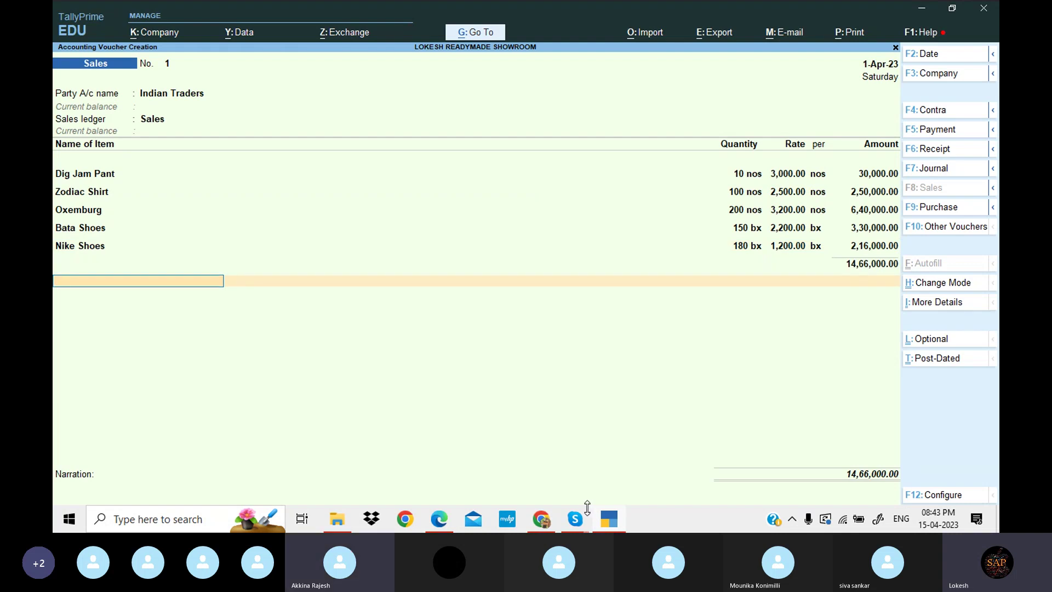
Compare the items, quantities and rates in the sales voucher with the Sales to Indian Traders list in the PDF
click(614, 520)
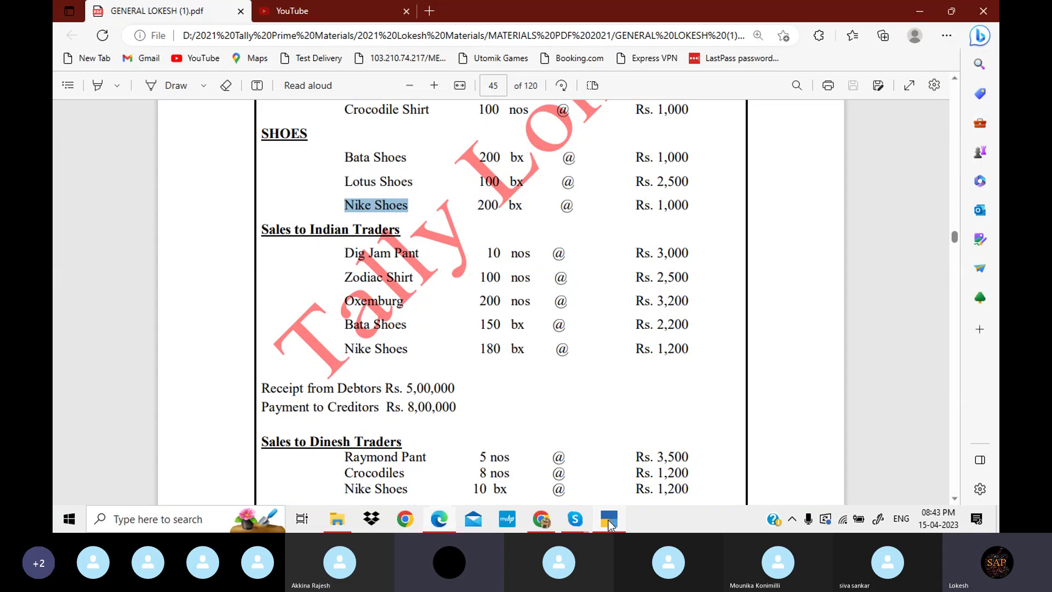
click(611, 524)
click(610, 524)
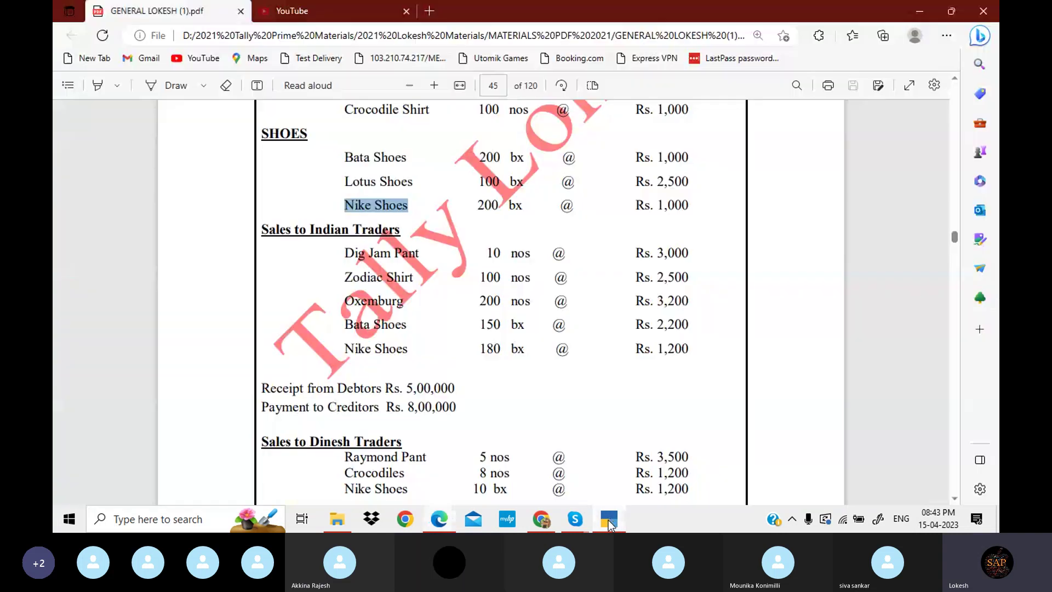
click(610, 525)
click(610, 524)
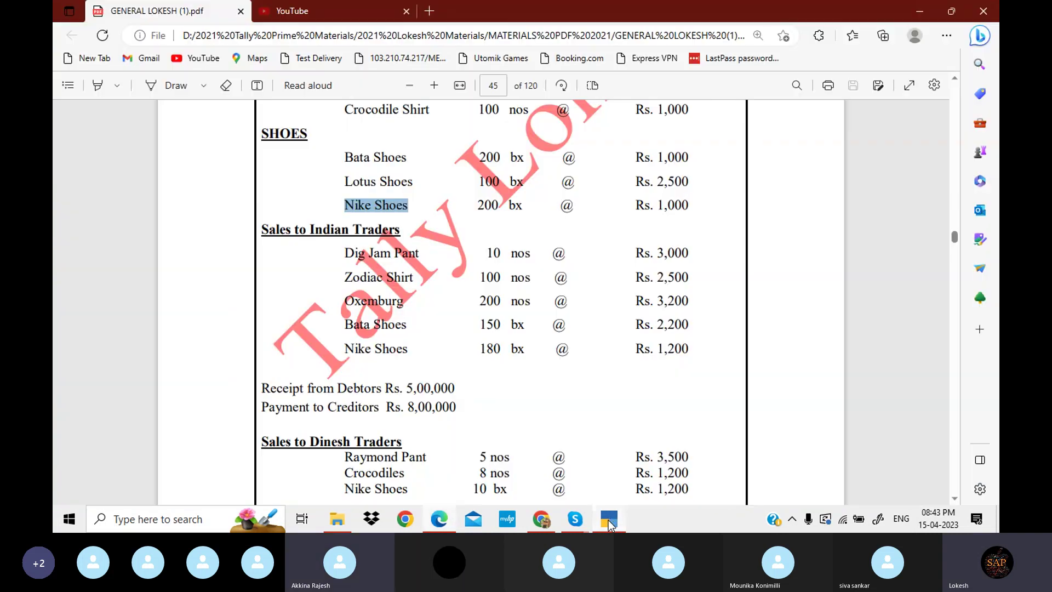
click(610, 525)
click(610, 525)
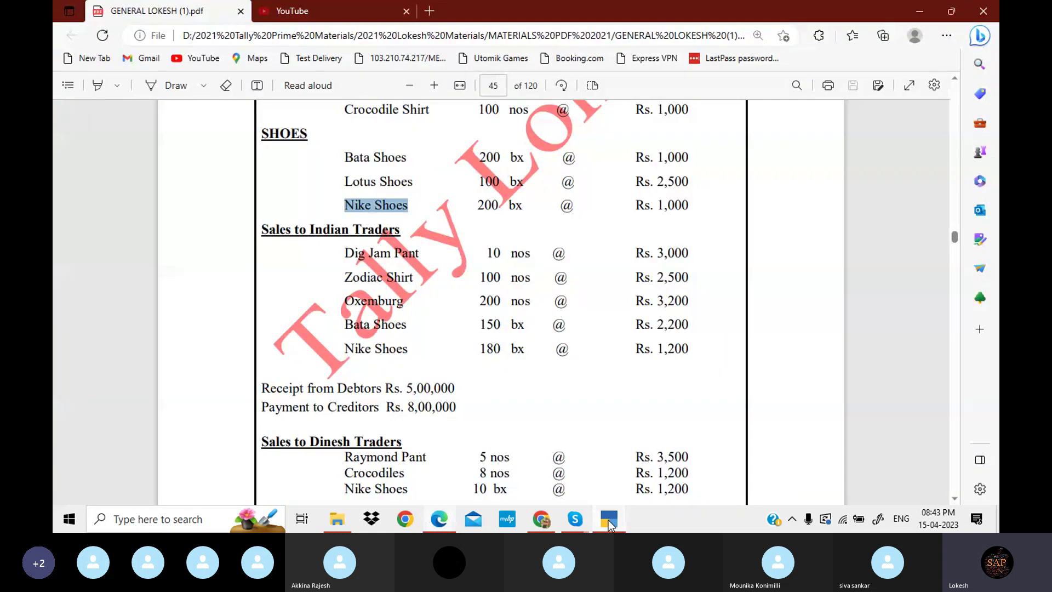
click(610, 525)
click(610, 525)
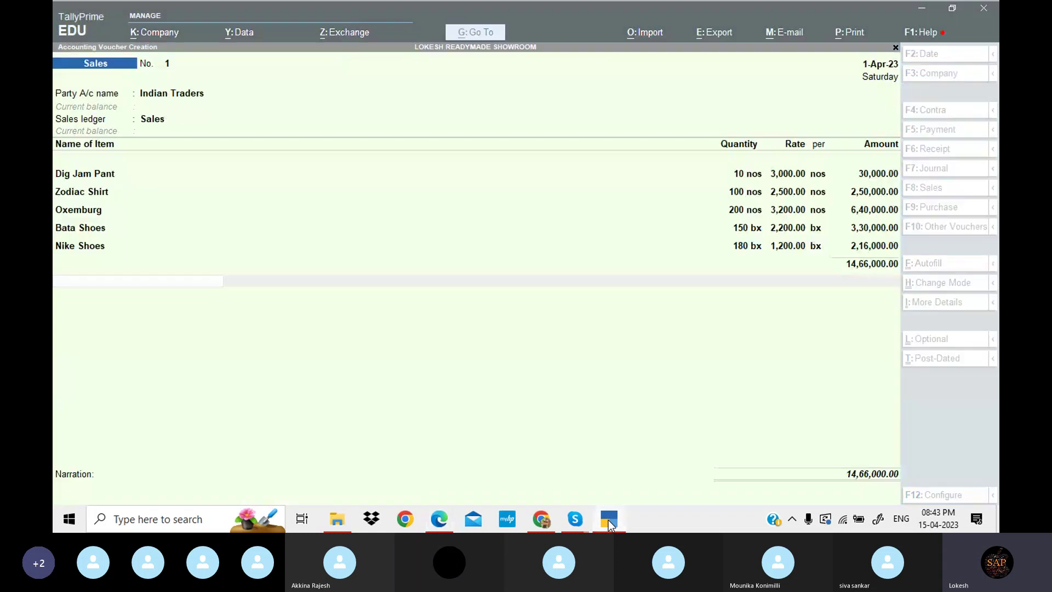
click(610, 524)
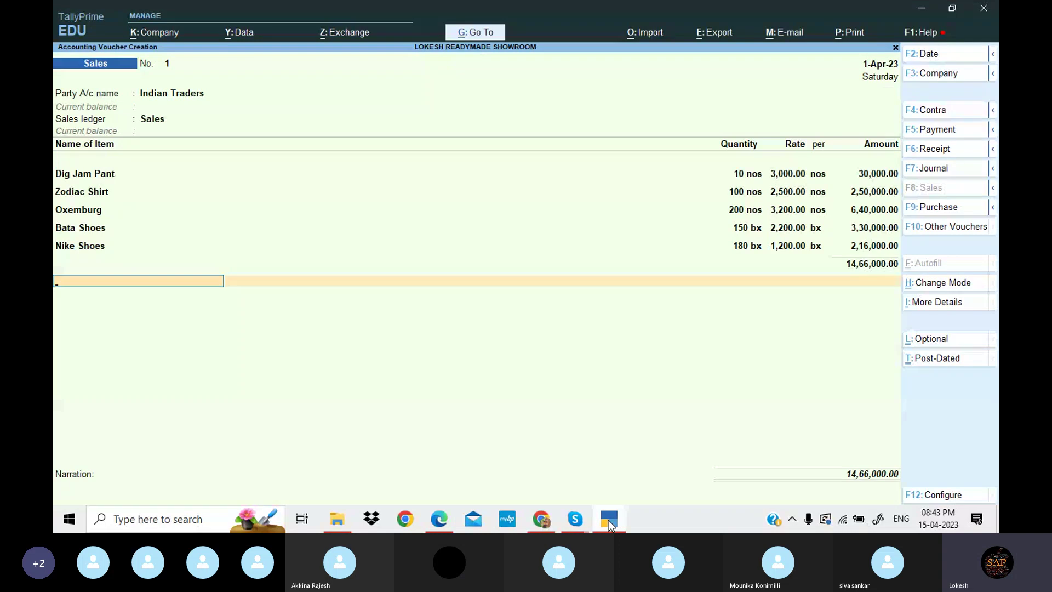
Skip additional ledgers, leave the narration blank, and save the Indian Traders sales voucher
key(Return)
key(Return)
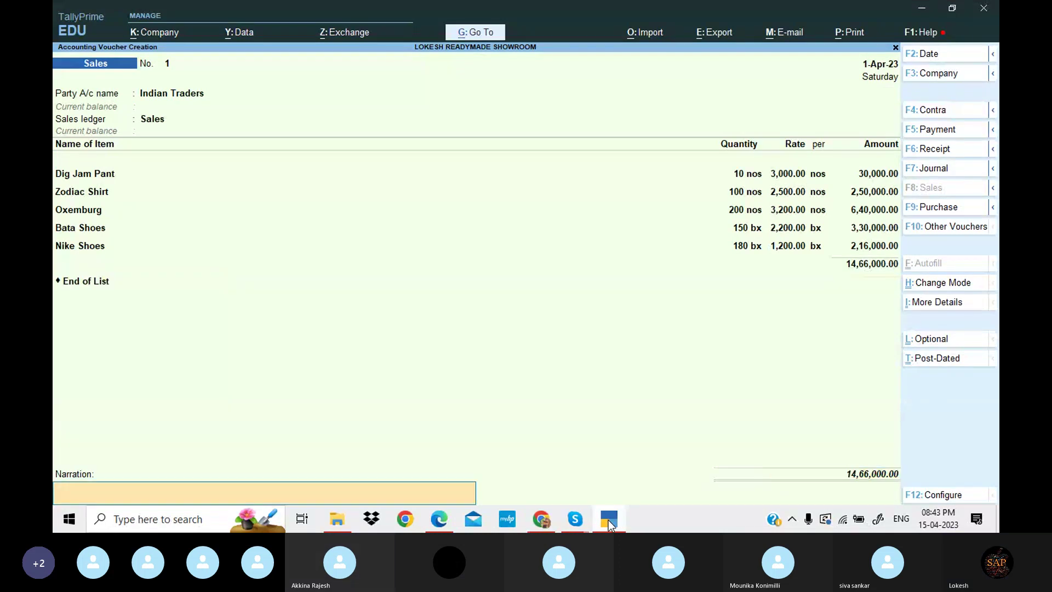
key(Return)
key(Return)
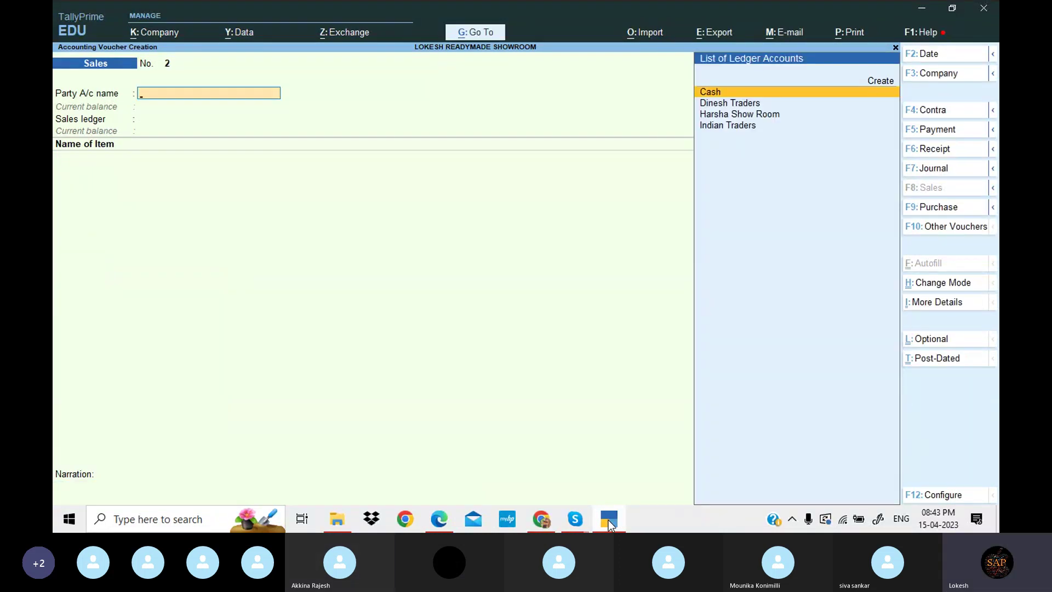
Consult the remaining transactions in the PDF and start a receipt voucher with Indian Traders as the credited ledger
click(610, 525)
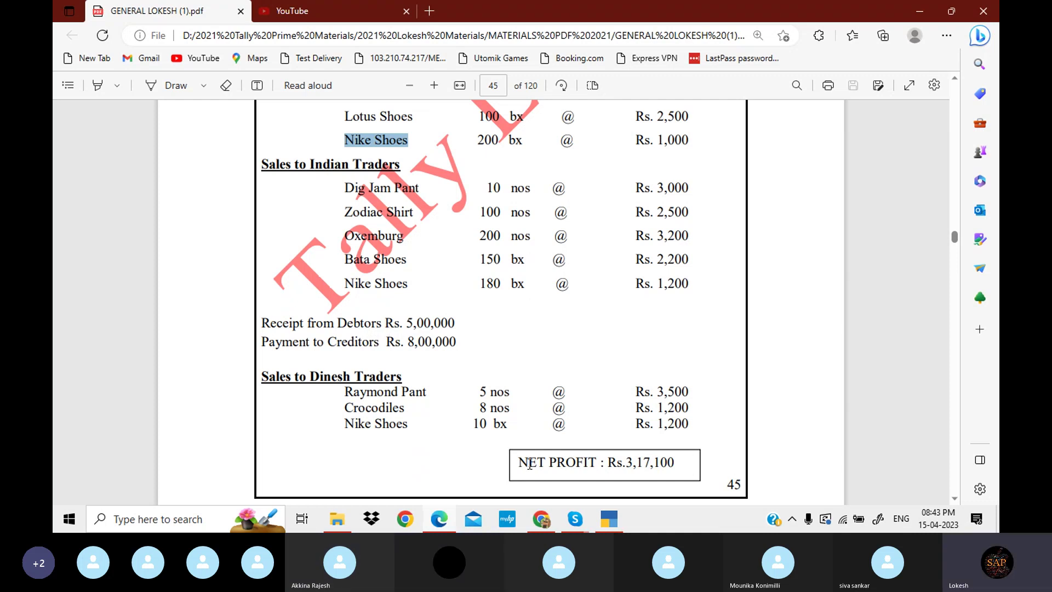
key(alt+Tab)
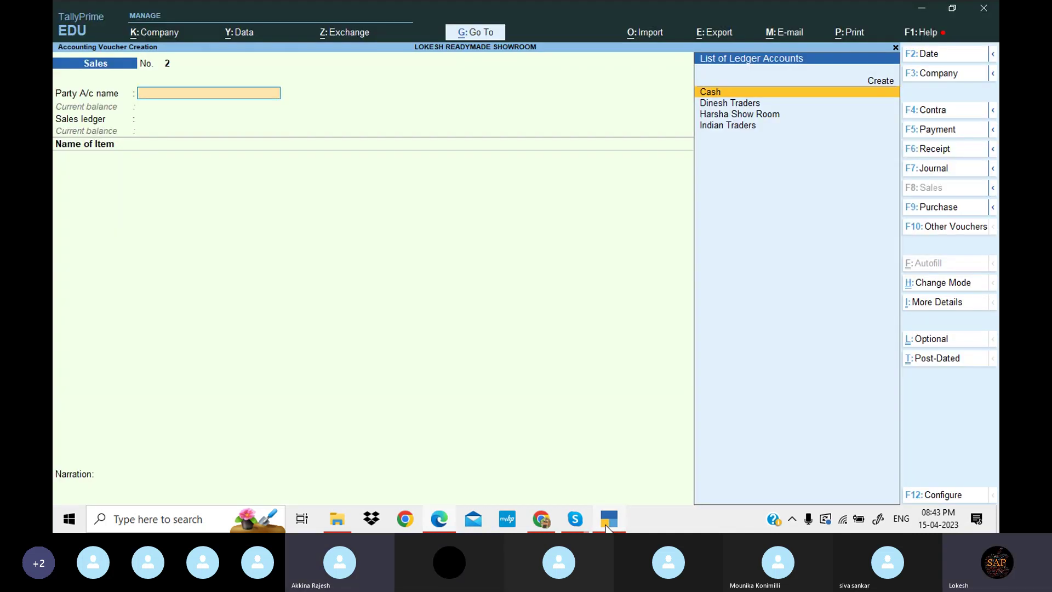
click(944, 151)
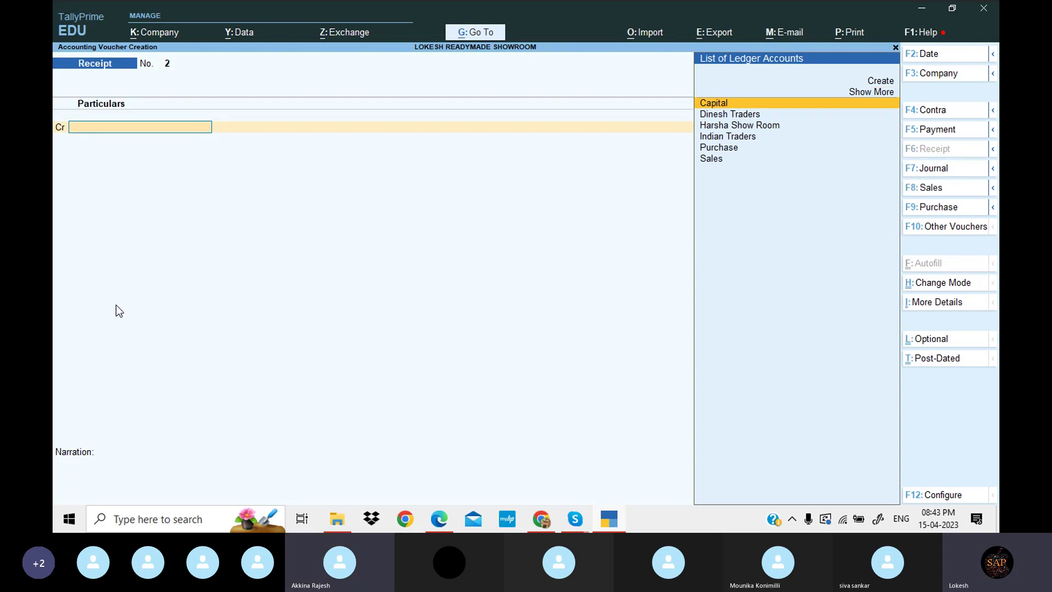
key(Down)
key(Down)
key(Down)
key(Return)
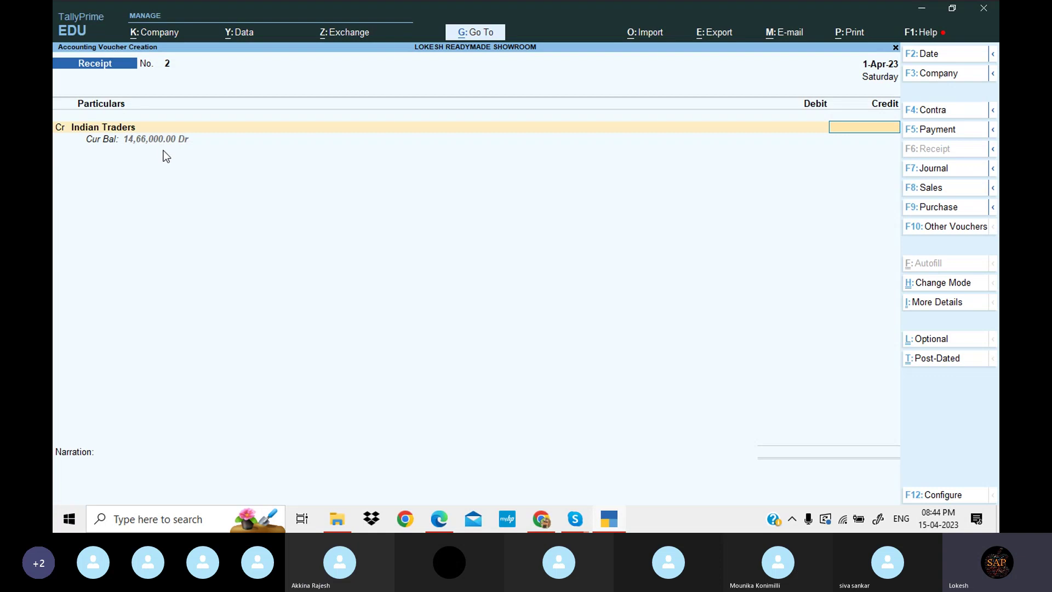
Check the Receipt from Debtors entry in the PDF and set the Indian Traders credit amount to 5,00,000
click(609, 528)
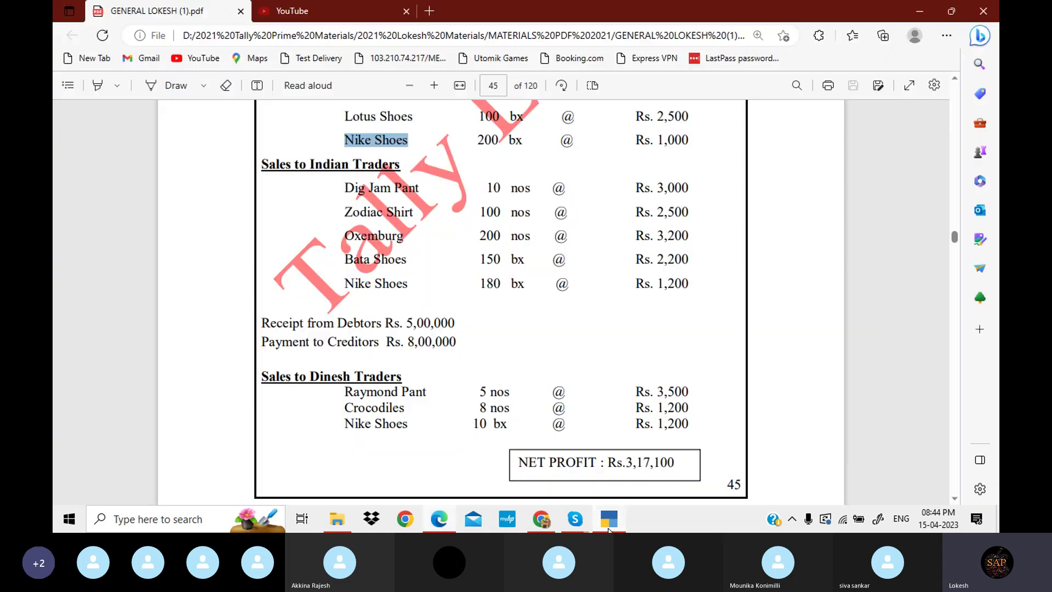
click(608, 527)
text(5,00,0)
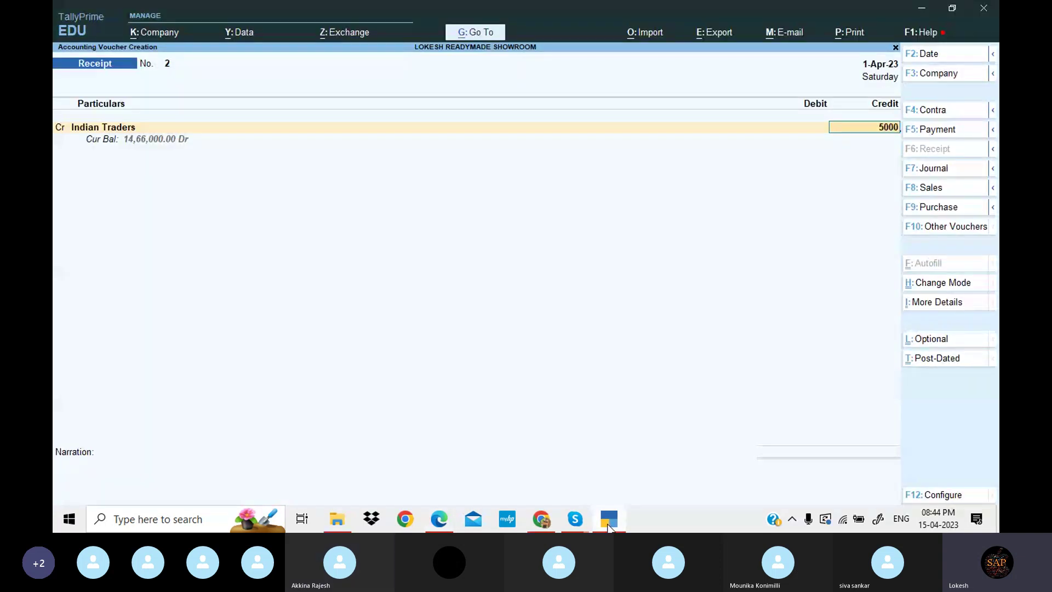
text(00)
key(Return)
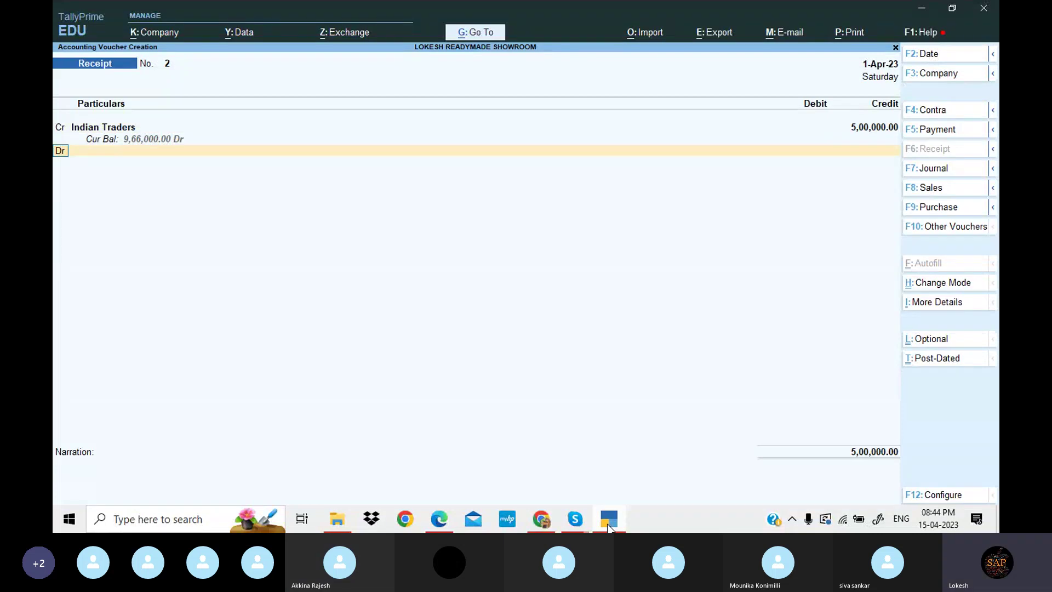
Debit Cash with 5,00,000, leave the narration blank, and save the receipt voucher
key(Return)
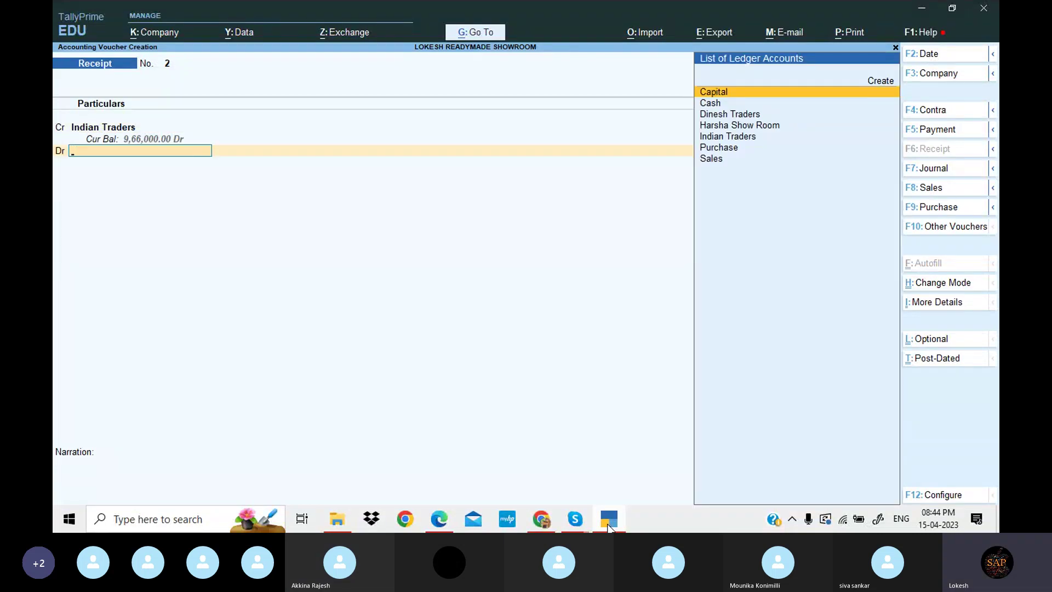
key(Down)
key(Return)
key(Return)
key(Return)
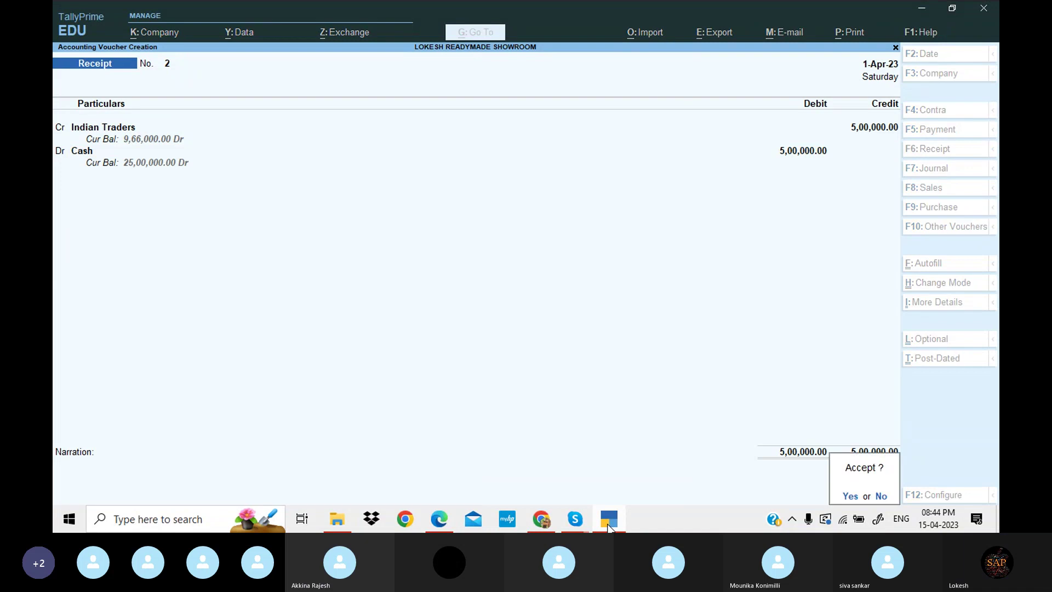
key(Return)
Check the Payment to Creditors entry in the PDF and debit Harsha Show Room with 8,00,000 in a payment voucher
click(620, 520)
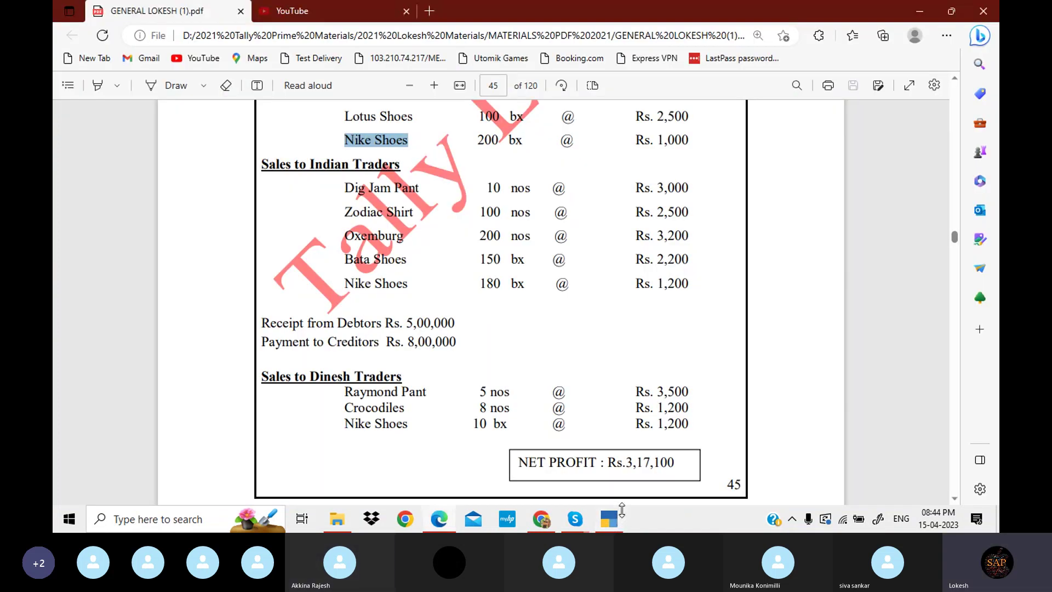
click(608, 520)
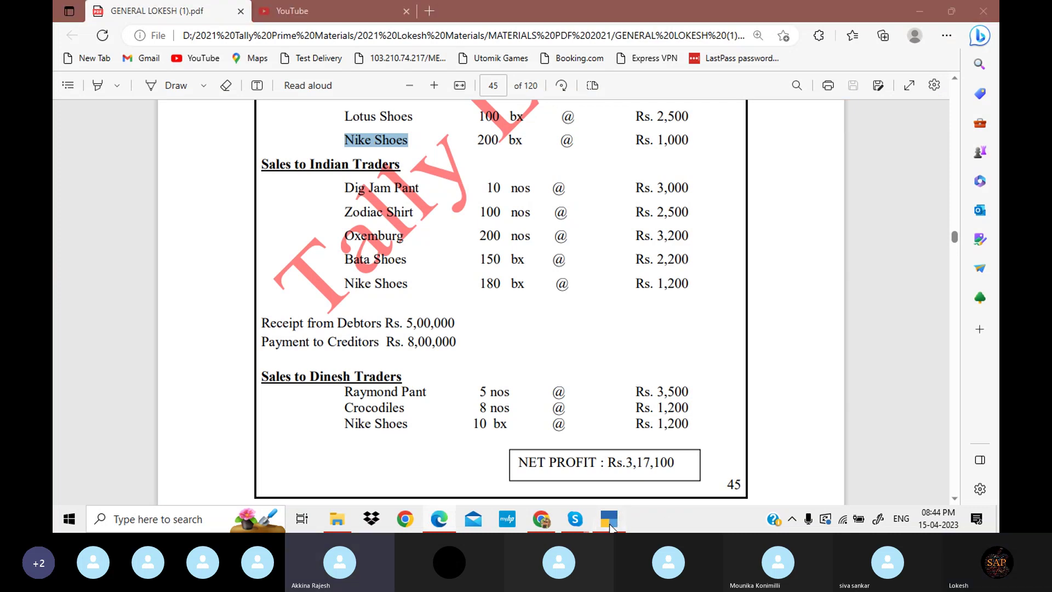
click(951, 134)
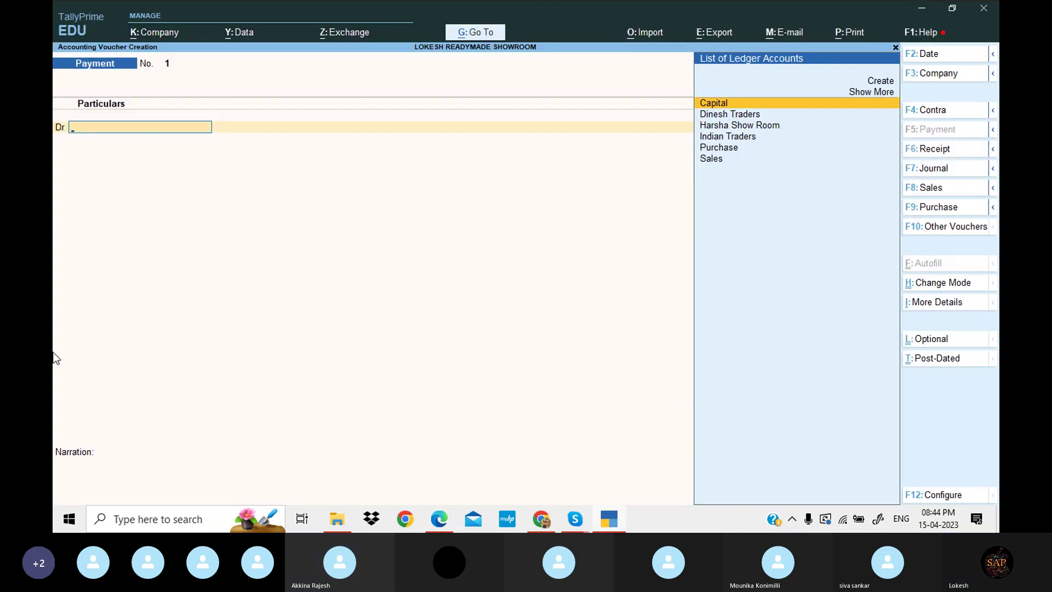
key(Down)
key(Down)
key(Return)
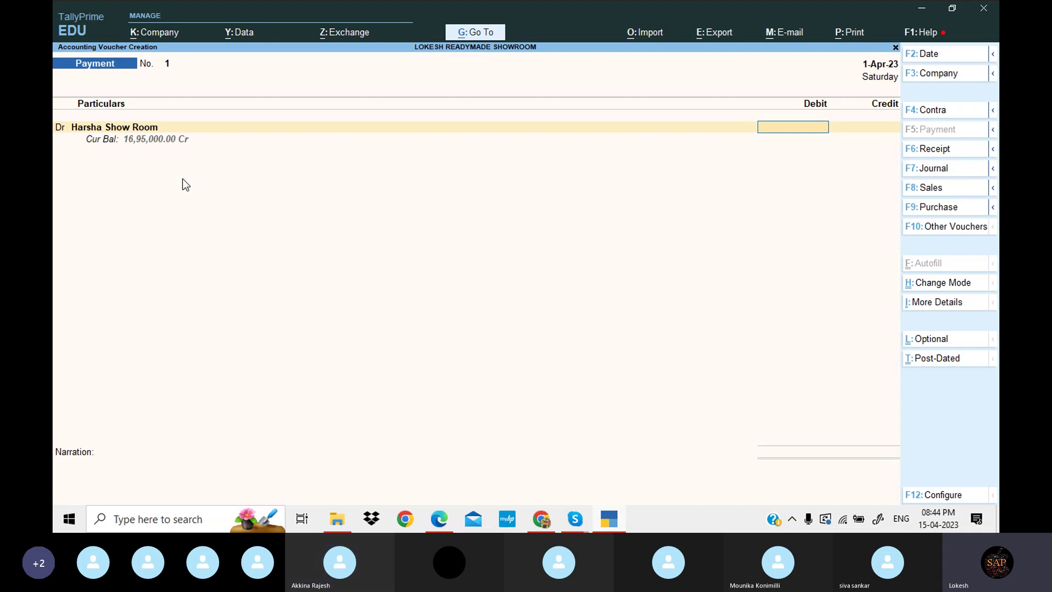
text(00000)
key(Return)
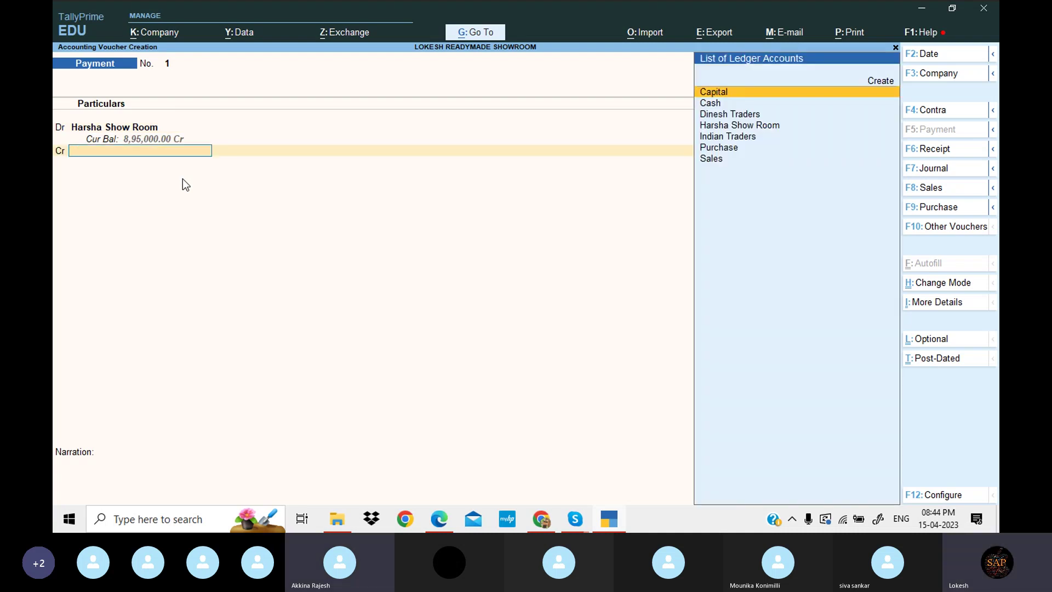
Credit Cash with 8,00,000, leave the narration blank, and save the payment voucher
key(Down)
key(Return)
key(Return)
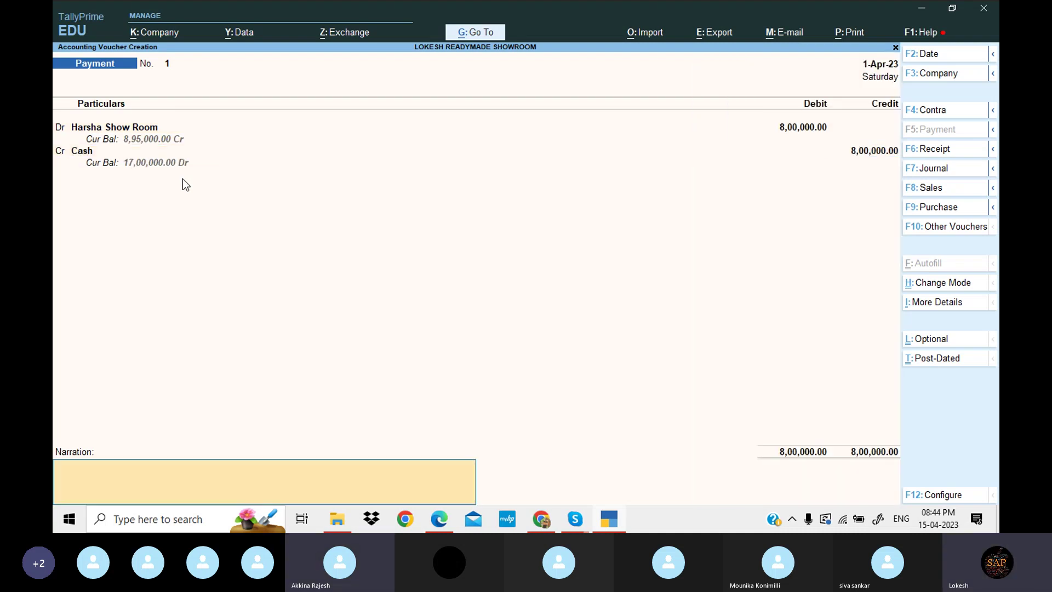
key(Return)
key(Return)
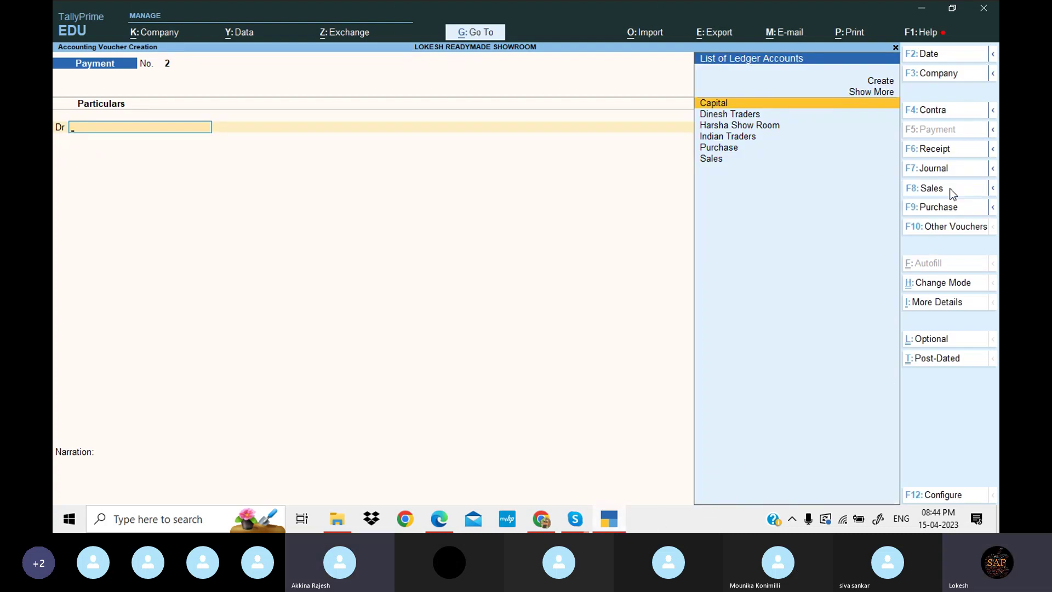
Start a sales voucher for Dinesh Traders, accept the default dispatch and party details, and use the Sales ledger
click(931, 187)
key(Down)
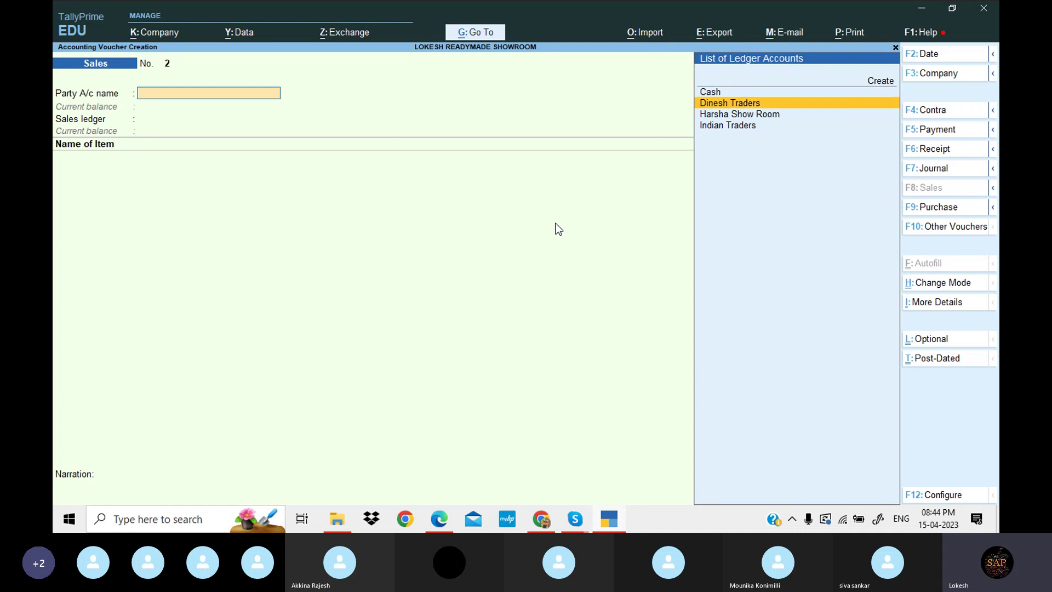
key(Return)
key(Return)
key(Return)
key(Return)
key(Return)
key(Return)
key(Return)
key(Return)
key(Return)
key(Return)
key(Return)
key(Return)
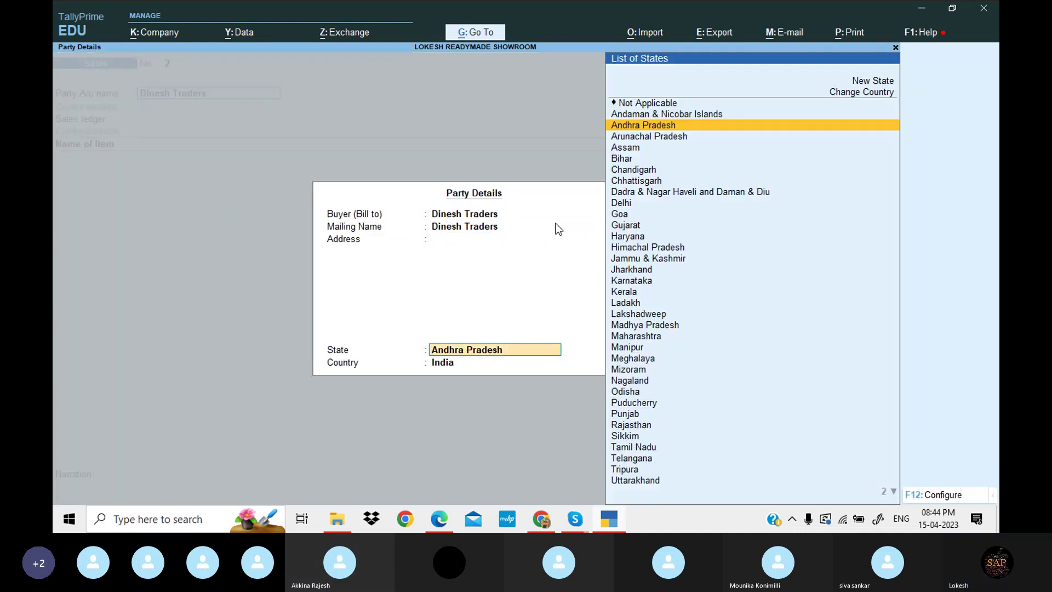
Add Raymond Pant to the sales voucher with 5 nos at a rate of 3,500, checking the quantity in the PDF
text(r)
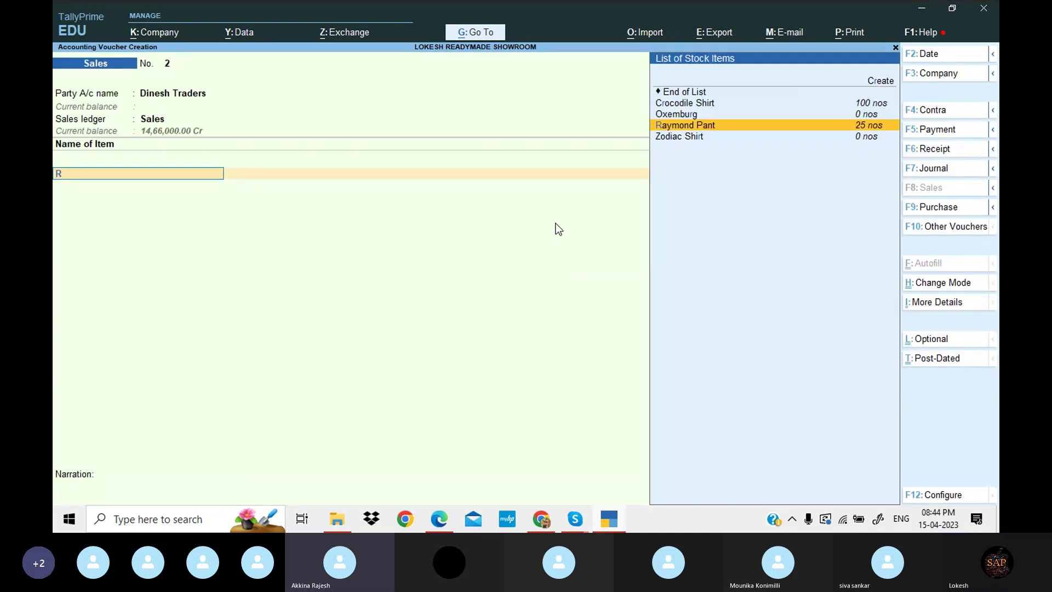
key(Return)
key(Return)
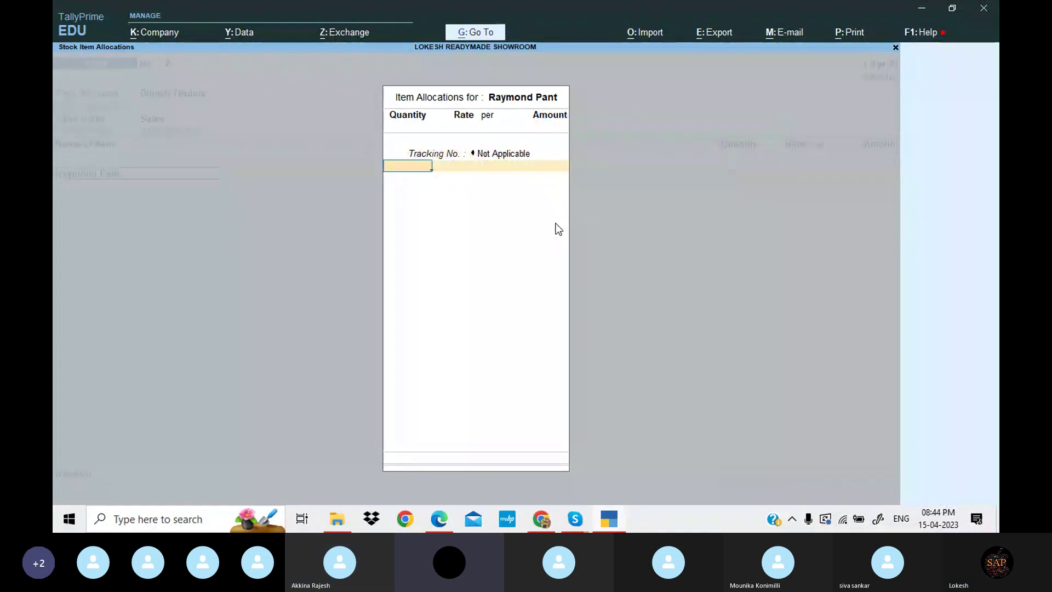
click(618, 521)
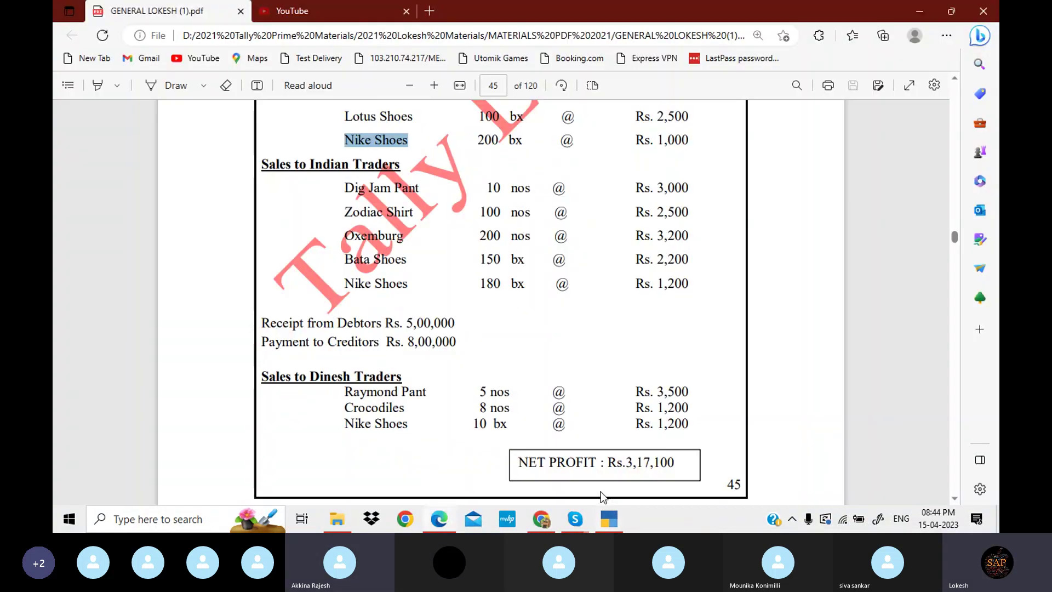
click(609, 524)
text(5)
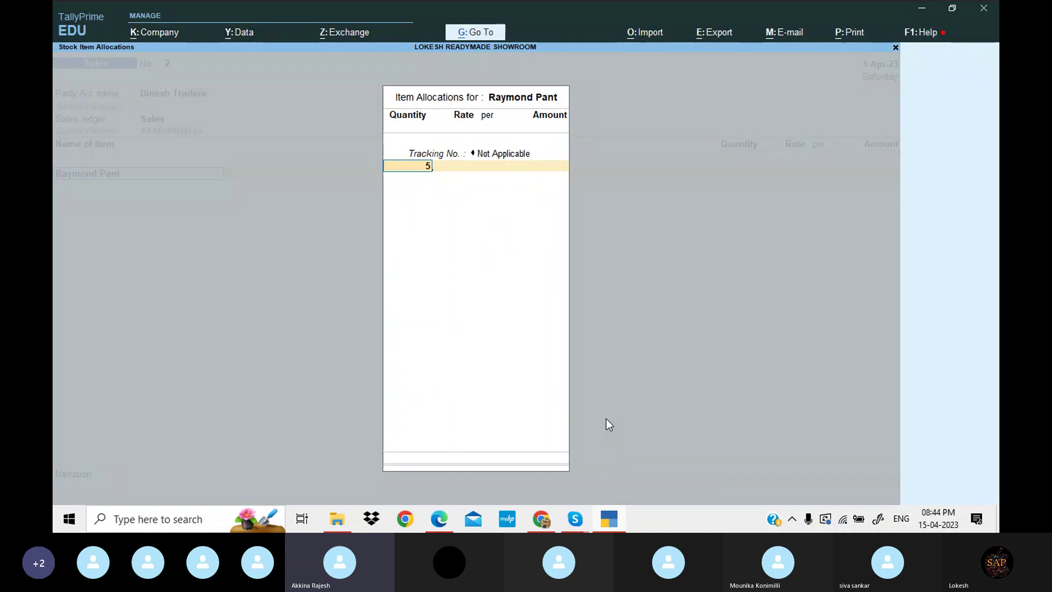
key(Return)
text(3500)
key(Return)
key(Return)
key(Return)
key(Return)
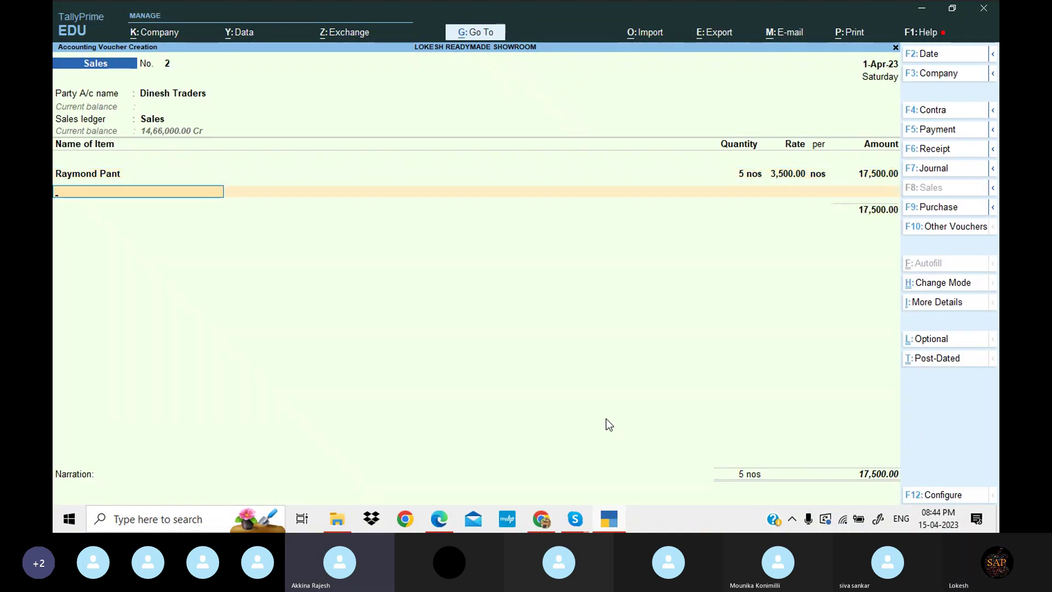
Add Crocodile Shirt to the sales voucher with 8 nos at a rate of 1,200, as listed in the PDF
click(608, 519)
click(608, 519)
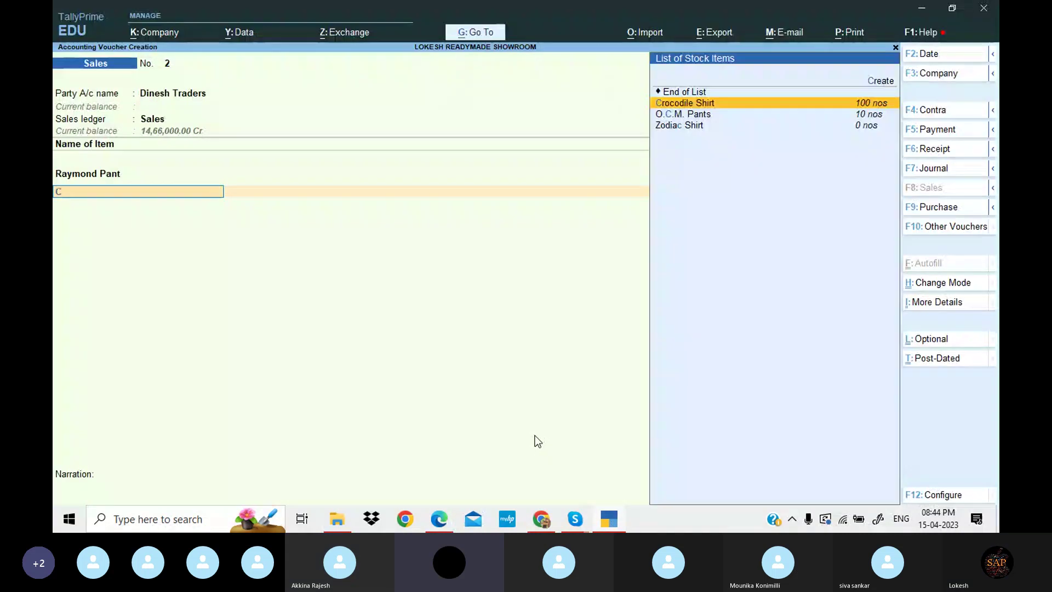
text(c)
key(Return)
key(Return)
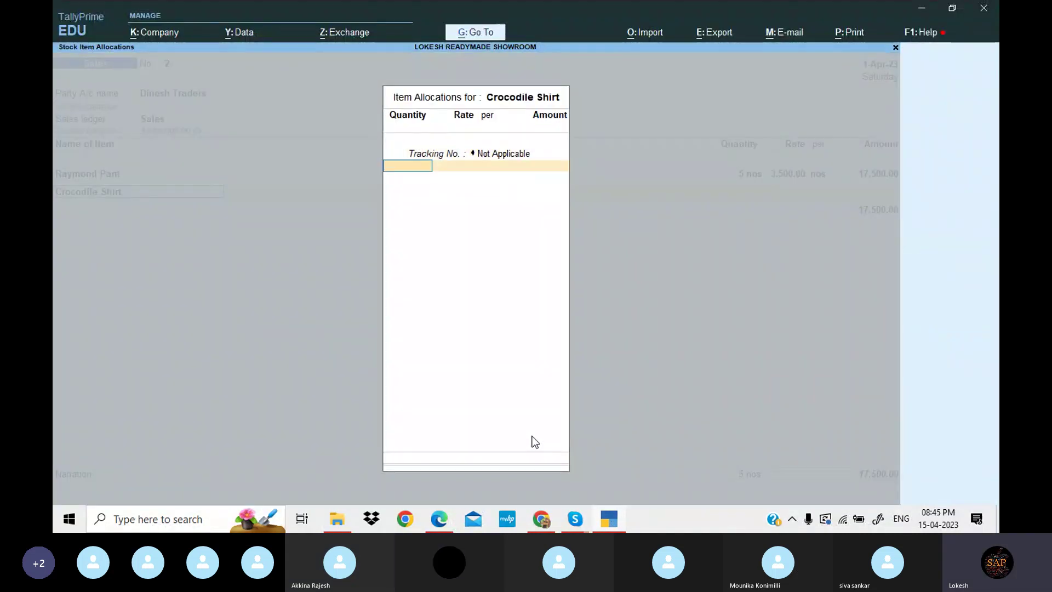
click(618, 524)
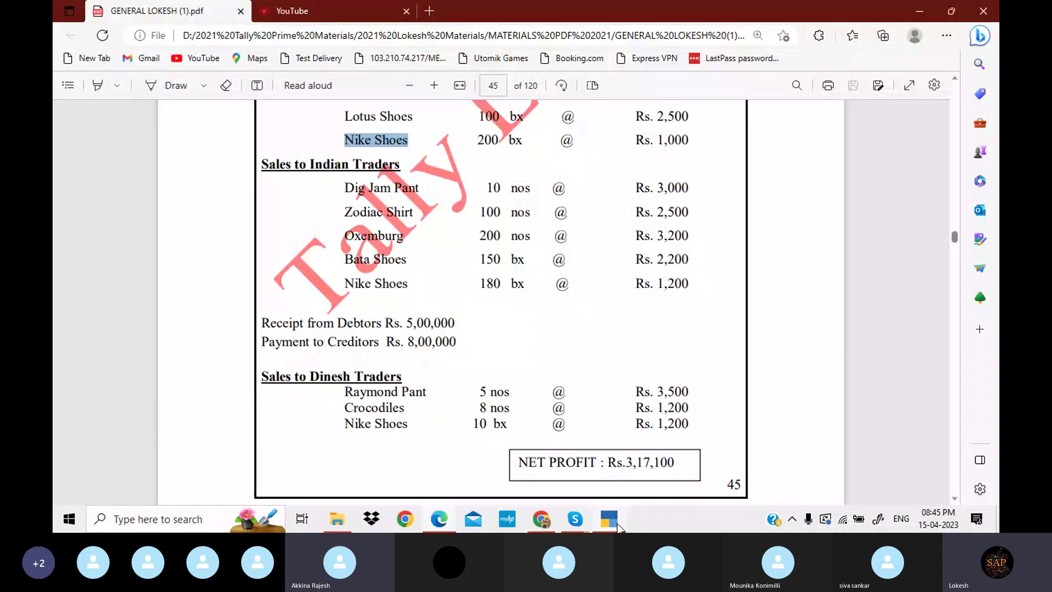
click(617, 524)
text(8)
key(Return)
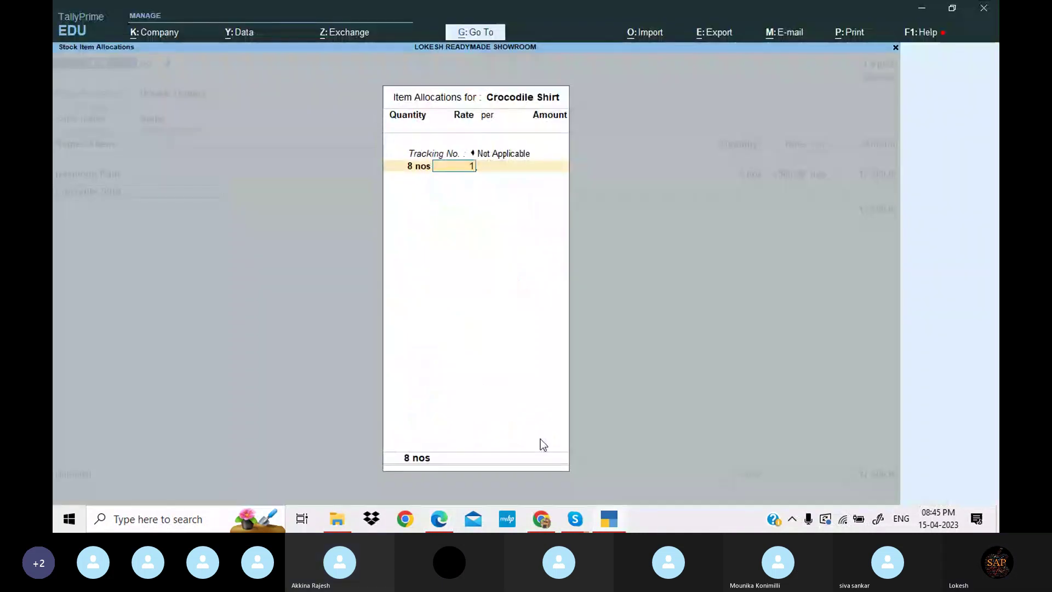
text(1200)
key(Return)
key(Return)
key(Return)
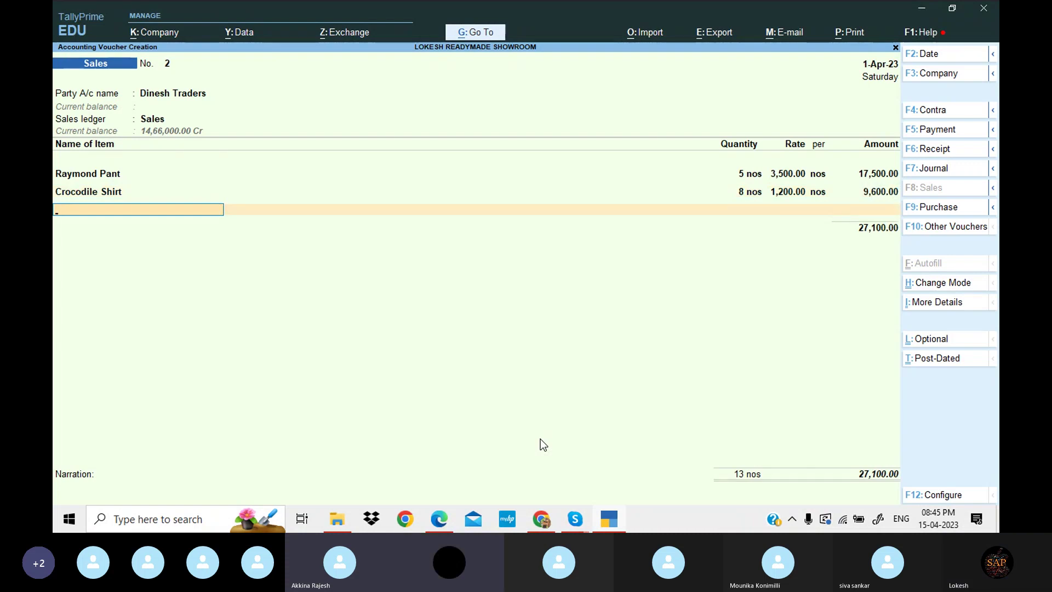
Add Nike Shoes to the sales voucher with 10 bx at a rate of 1,200 and end the item list
text(n)
key(Return)
key(Return)
text(10)
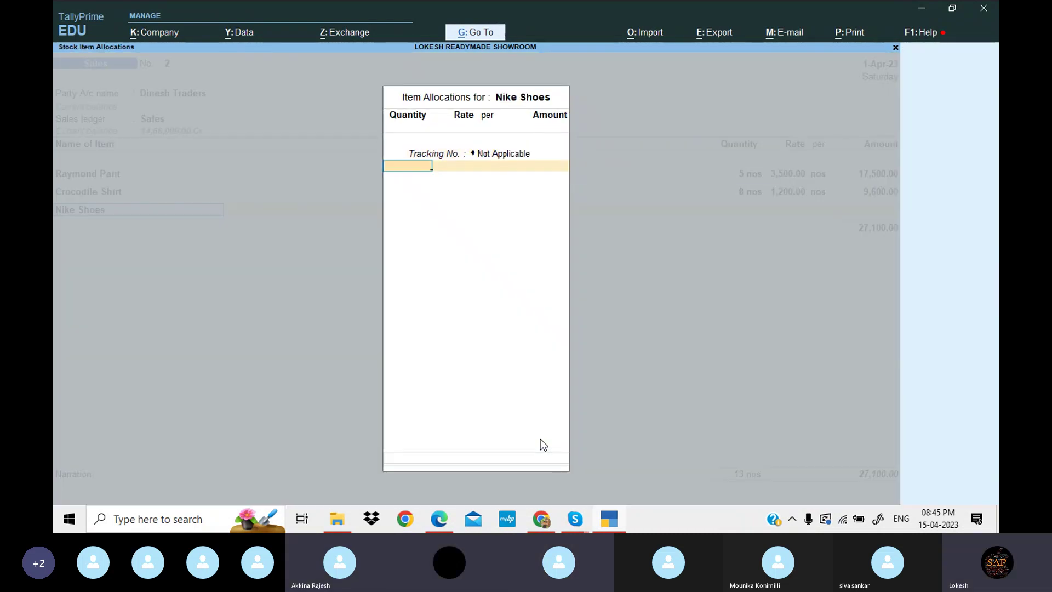
key(Return)
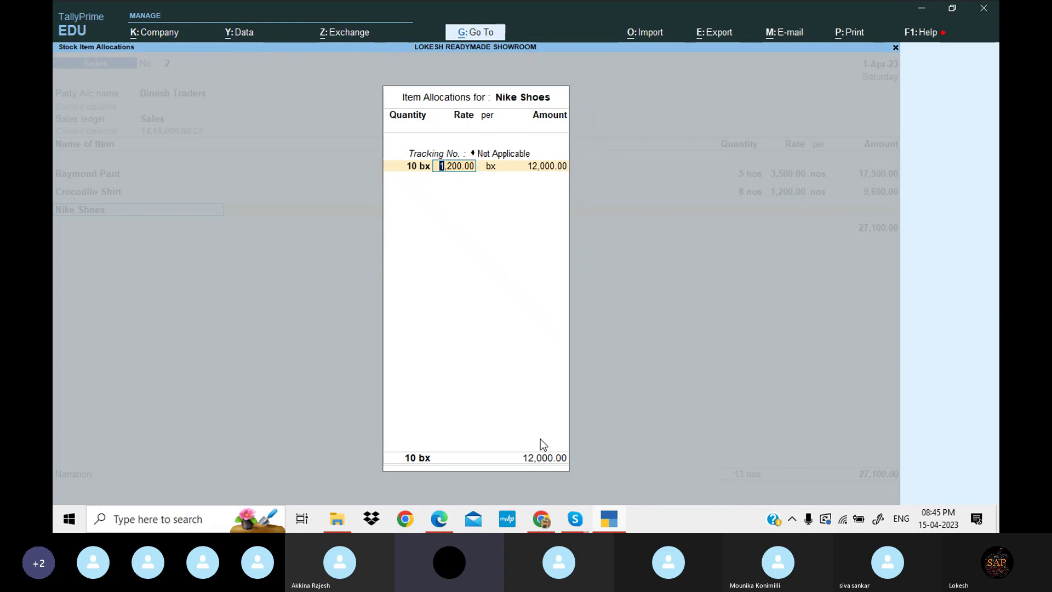
key(Return)
key(Return)
key(Return)
key(Return)
key(Return)
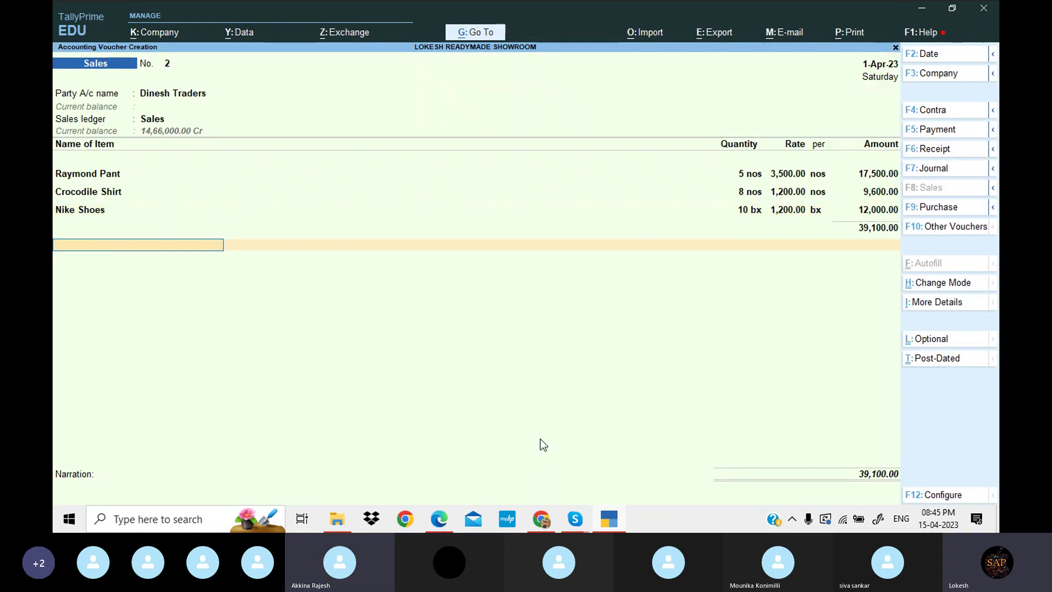
Skip additional ledgers, leave the narration blank, and save the Dinesh Traders sales voucher
key(Return)
key(Return)
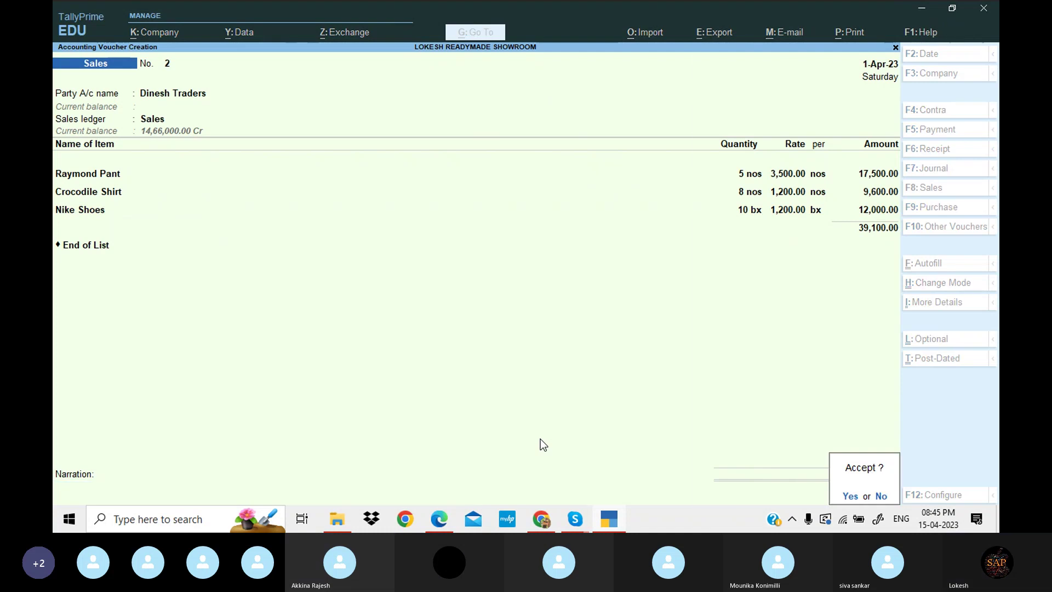
key(Return)
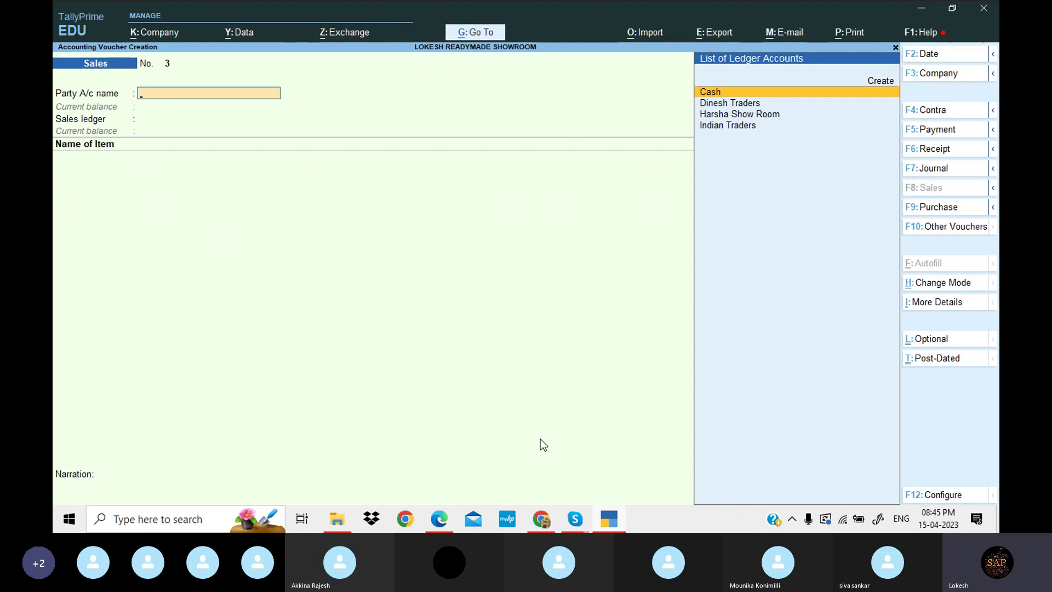
Leave voucher entry and review the recorded transactions in the Day Book
key(Escape)
key(Return)
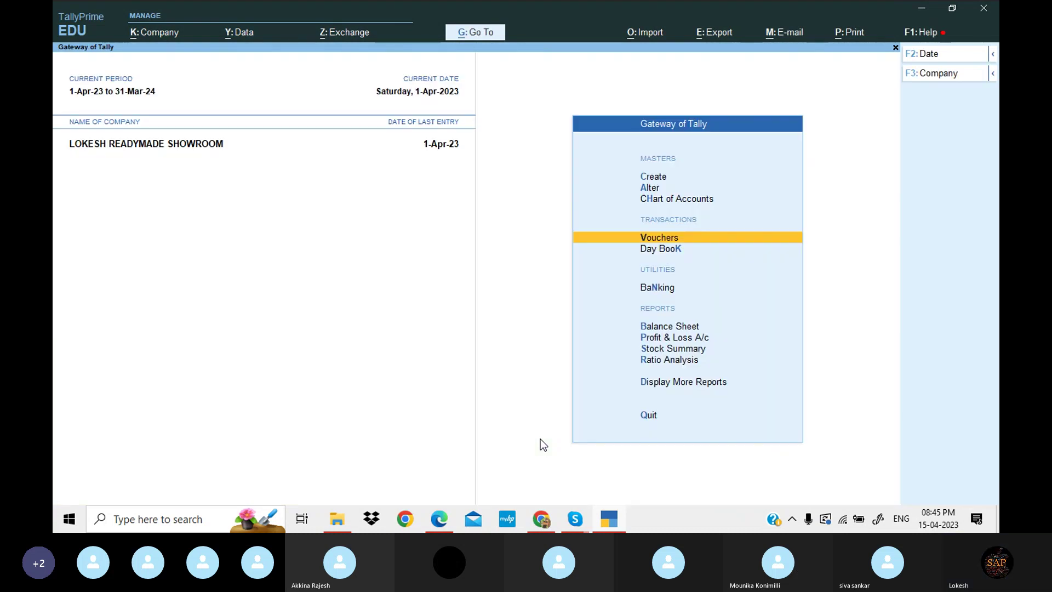
key(Down)
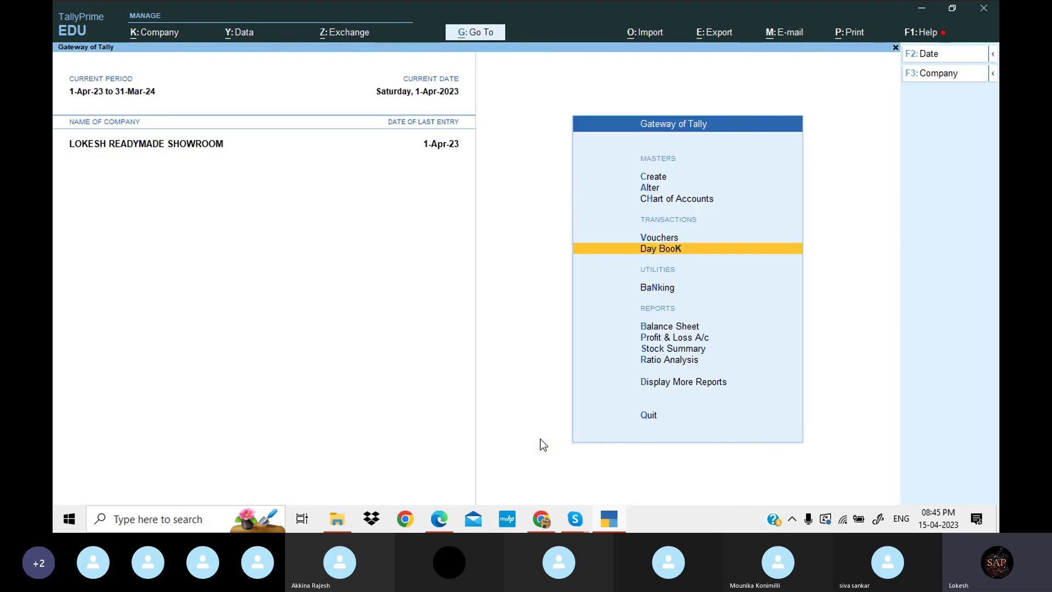
key(Return)
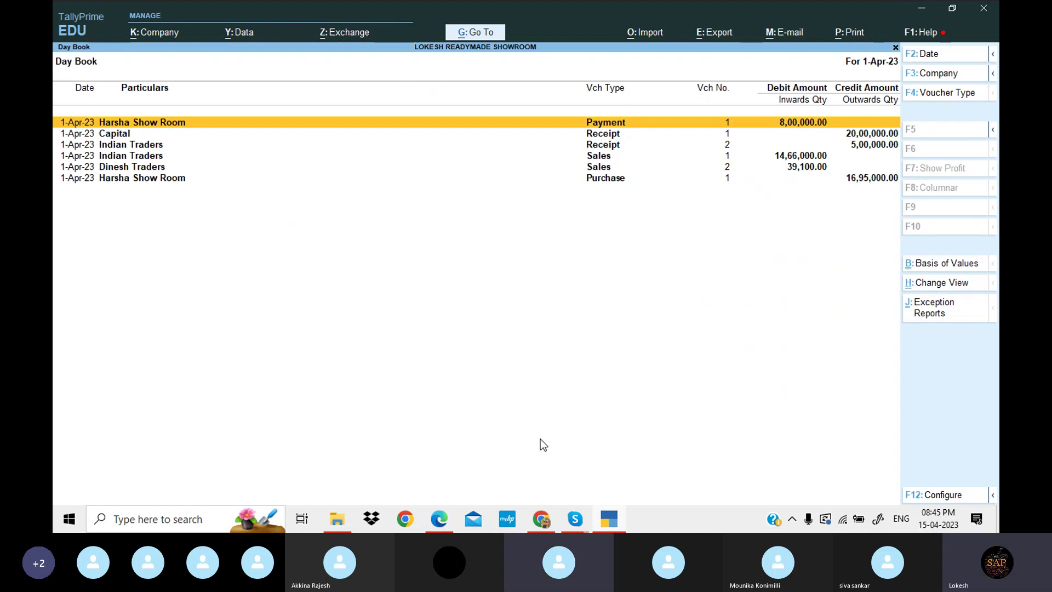
Close the Day Book and examine the Profit & Loss A/c in detailed format down to the Nett Profit line
key(Escape)
key(Down)
key(Down)
key(Down)
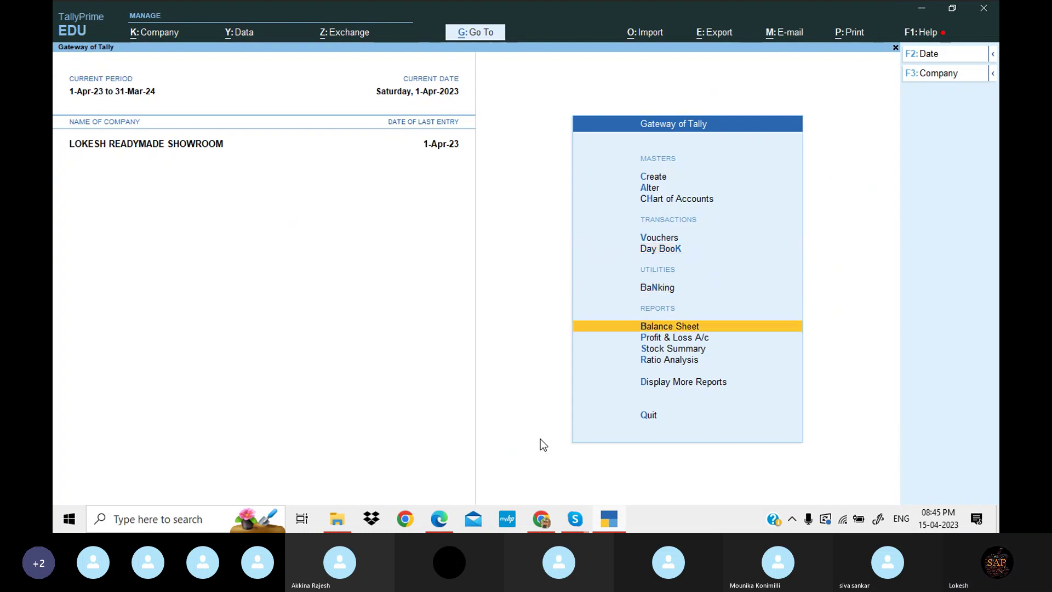
key(Return)
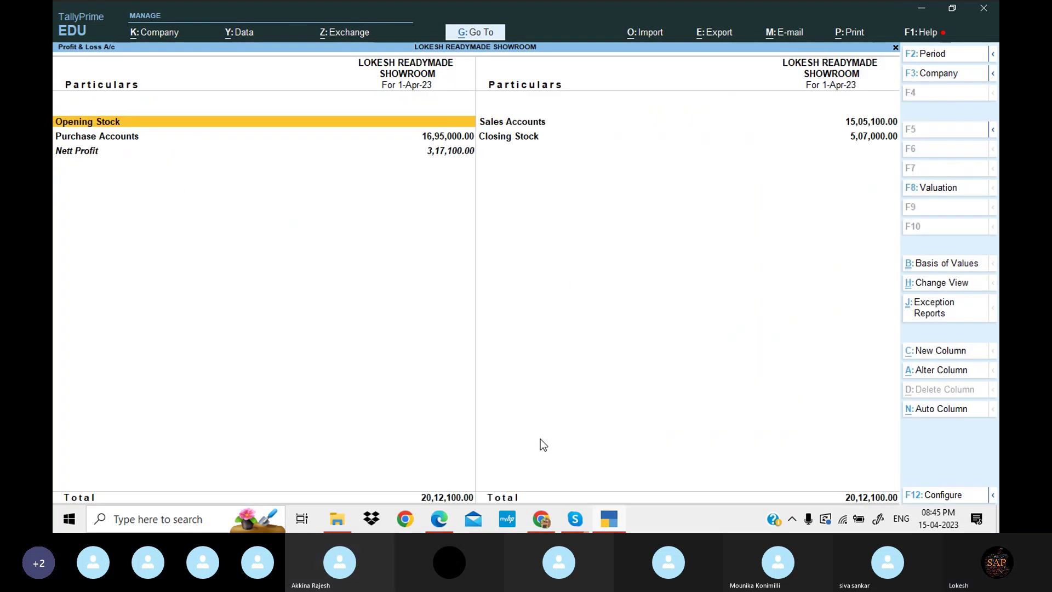
key(alt+F5)
key(Down)
key(Down)
key(Down)
key(Down)
key(Down)
key(Down)
key(Down)
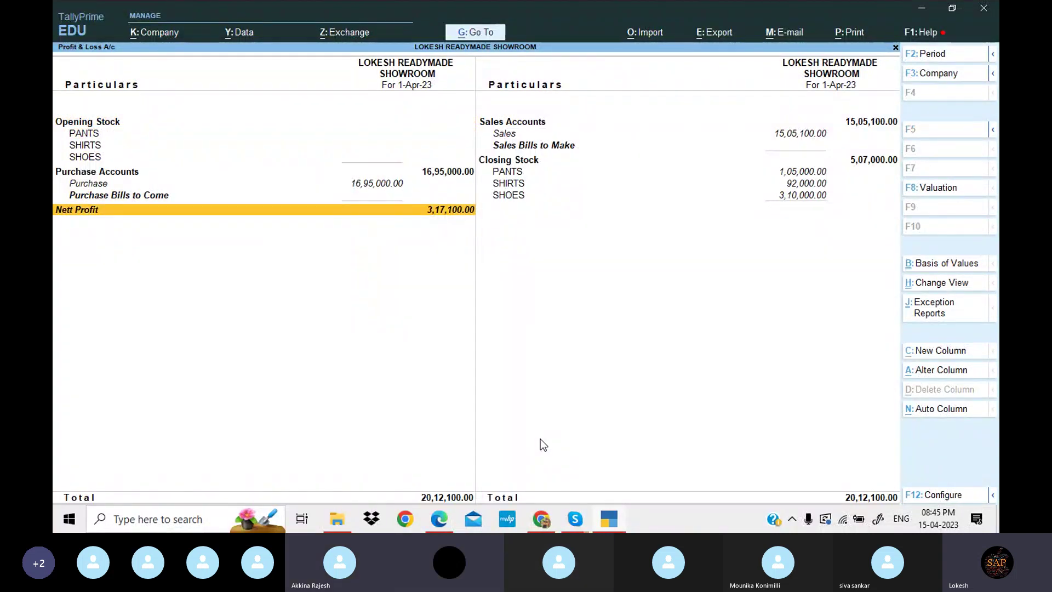
Close the Profit & Loss A/c and view the Stock Summary in detailed format with the items under each group
key(Escape)
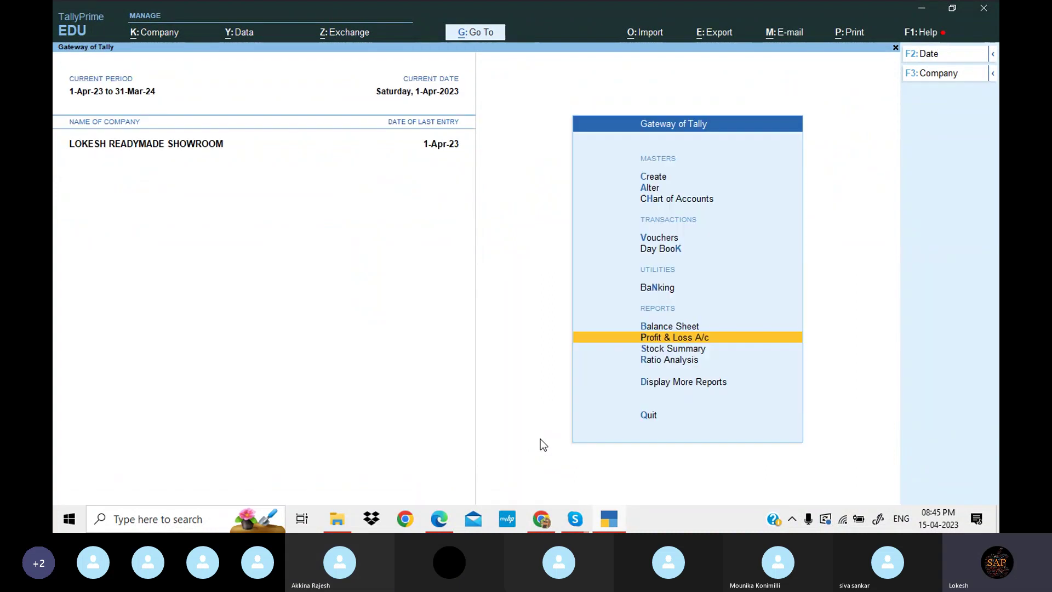
key(Down)
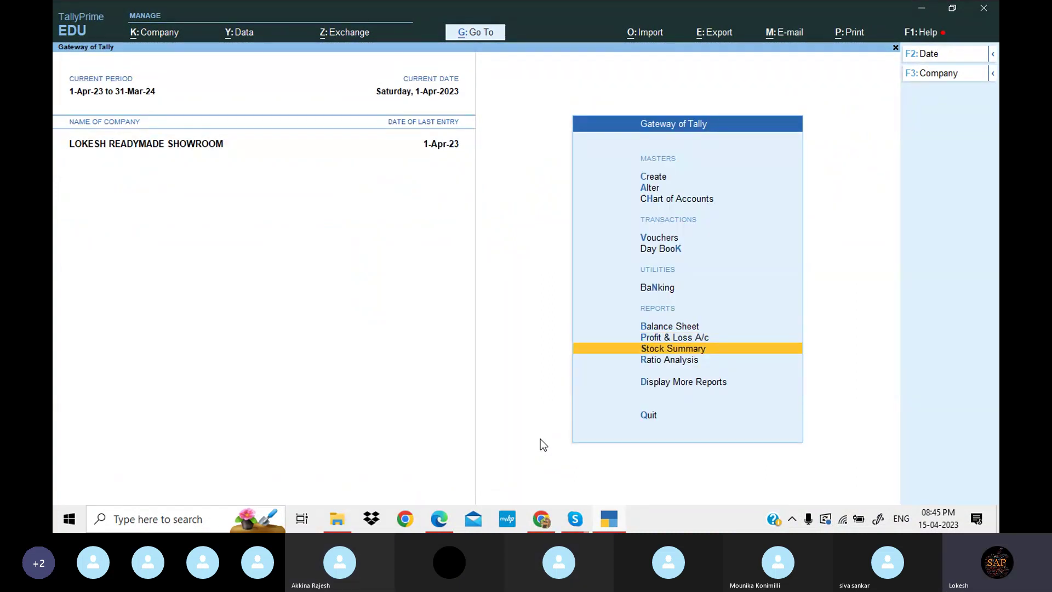
key(Return)
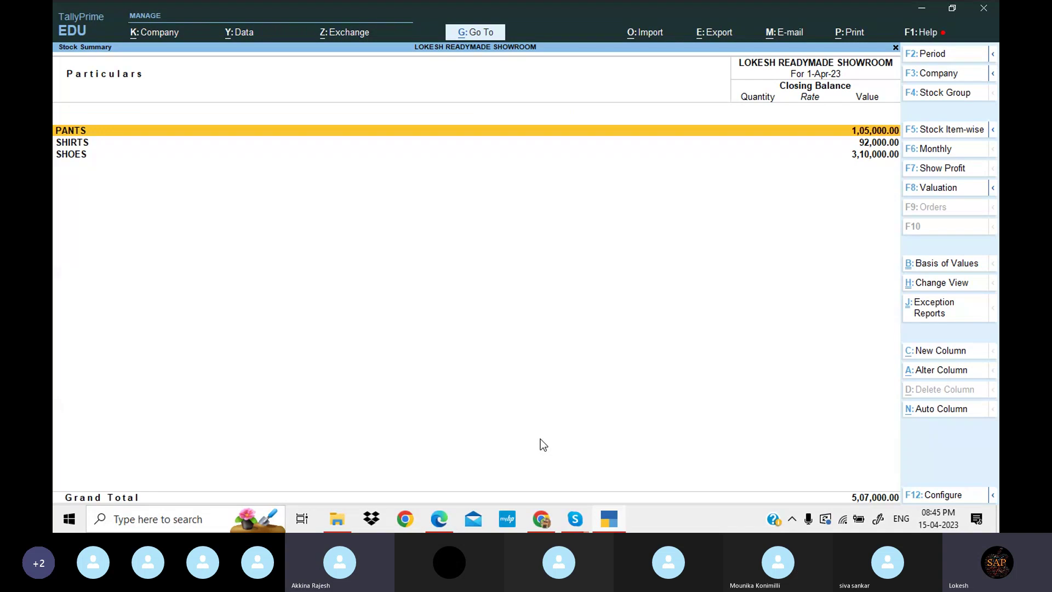
key(alt)
key(alt+F5)
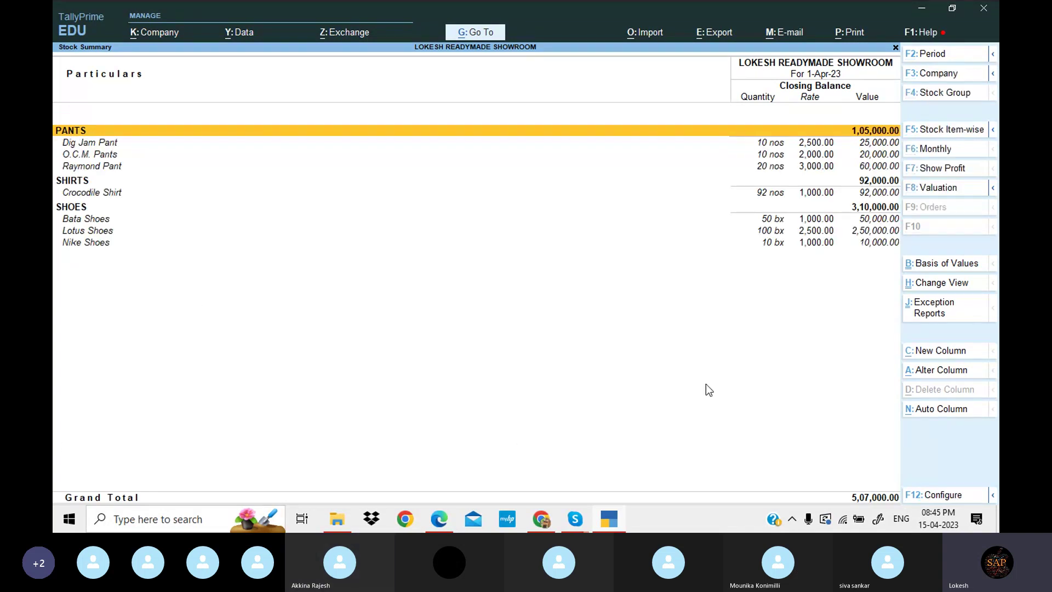
Configure the Stock Summary to show goods inwards and goods outwards, examine the columns, and close the report
click(943, 495)
key(Down)
key(Down)
key(Down)
key(Down)
key(Down)
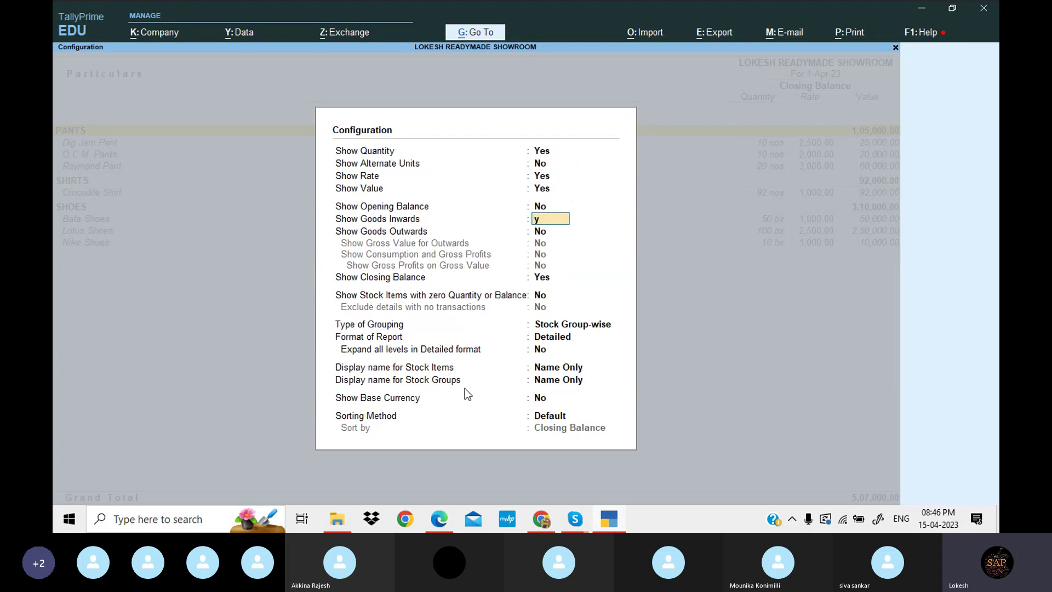
key(y)
key(y)
key(Return)
key(Return)
key(Return)
key(Return)
key(Return)
key(Return)
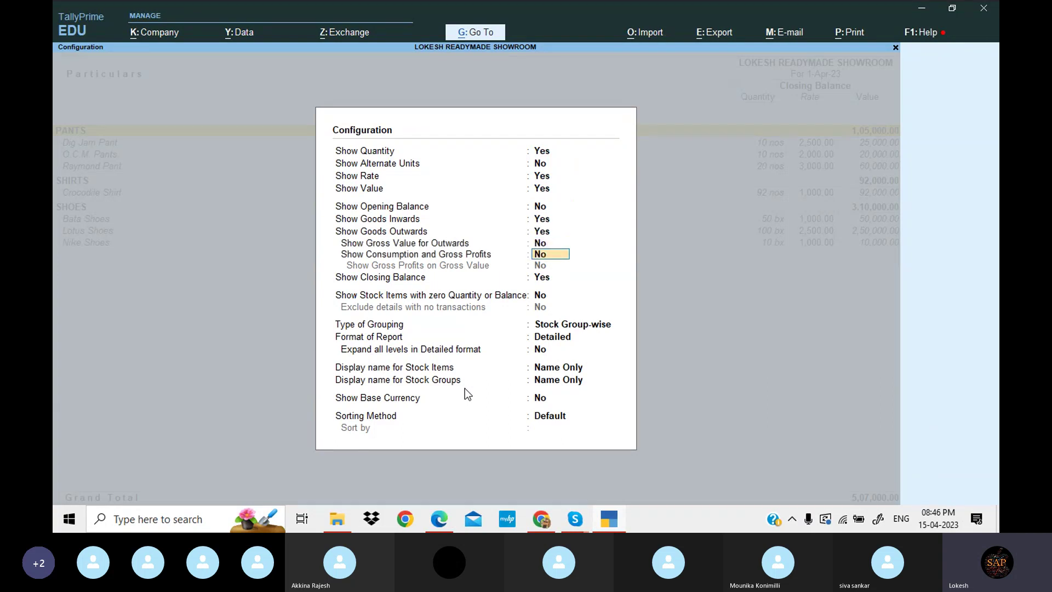
key(Return)
key(Return)
key(Return)
key(Return)
key(Return)
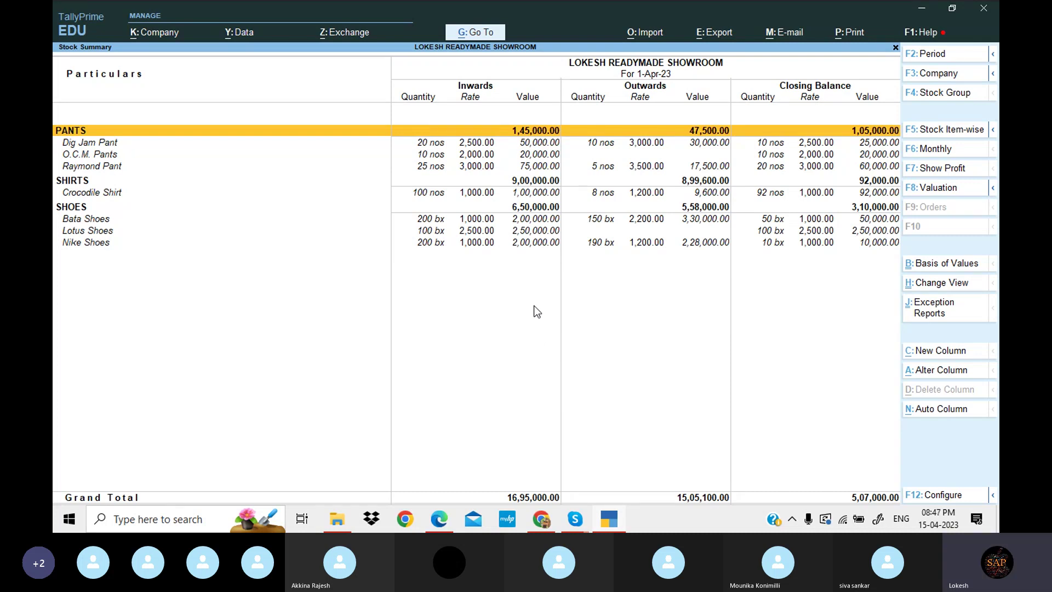
key(Escape)
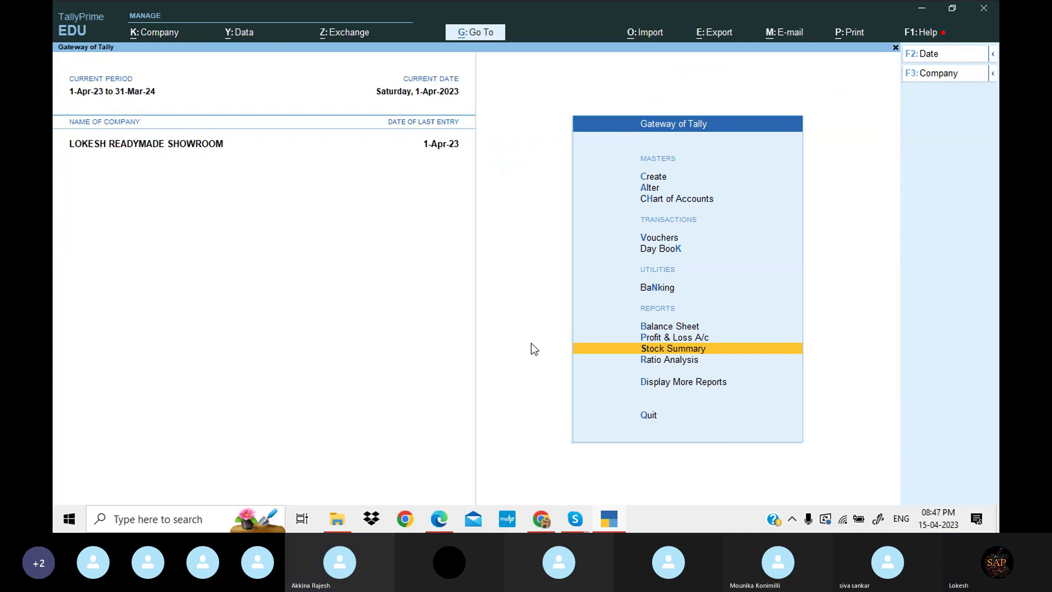
Switch to the Skype call, ring all participants who are not on the call, and close the participant list
click(575, 519)
click(552, 475)
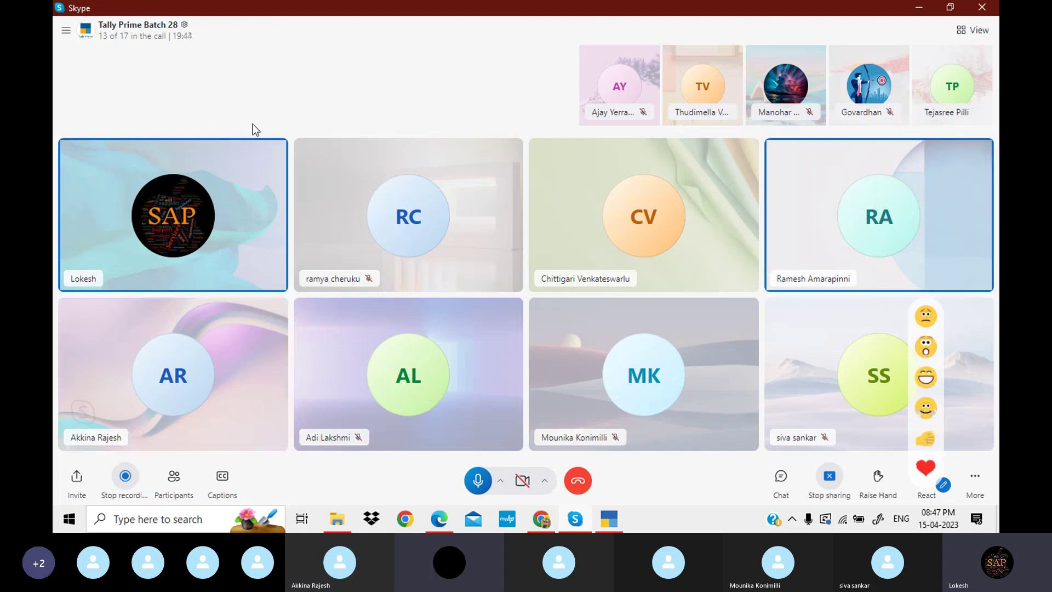
click(176, 480)
scroll(496, 312, down, 1)
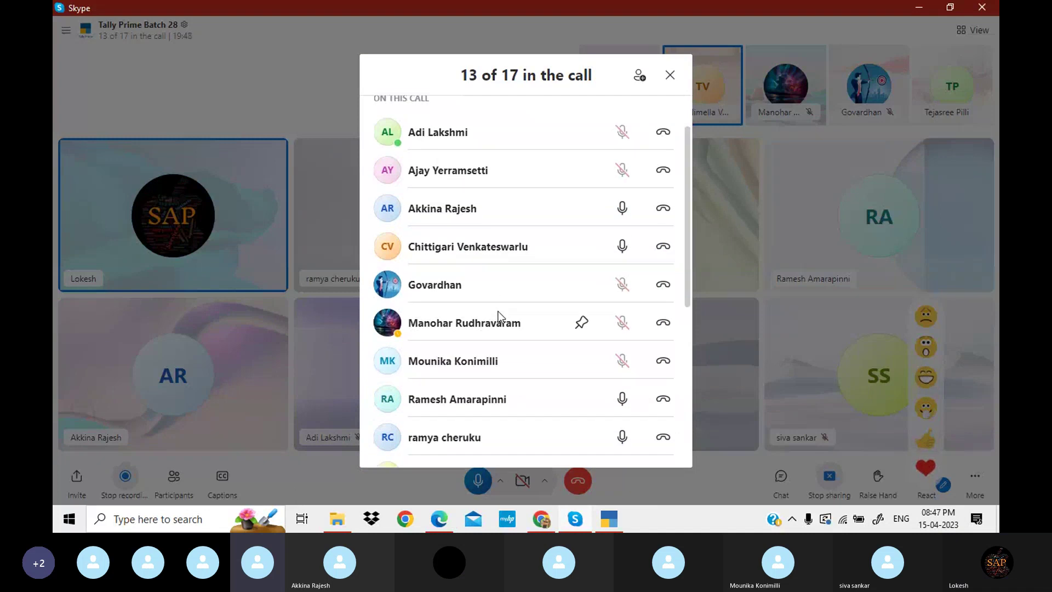
scroll(498, 312, down, 6)
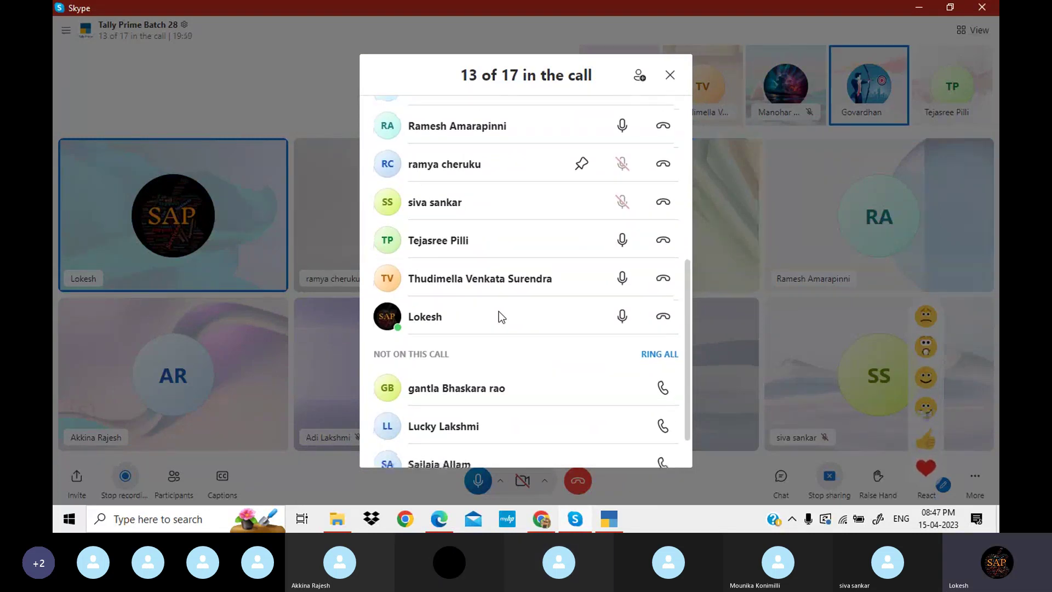
click(660, 300)
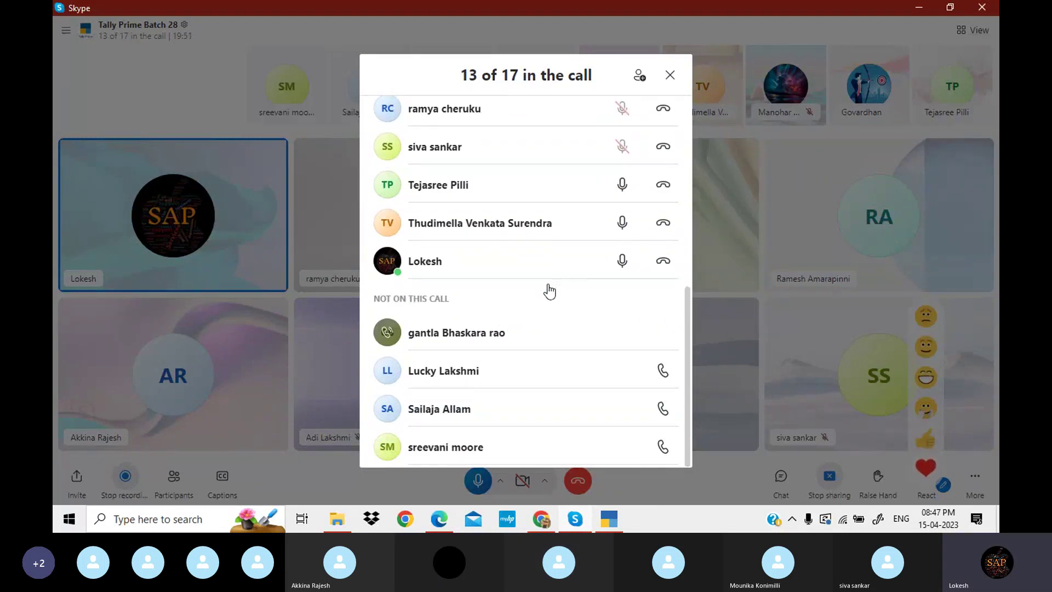
scroll(546, 289, up, 9)
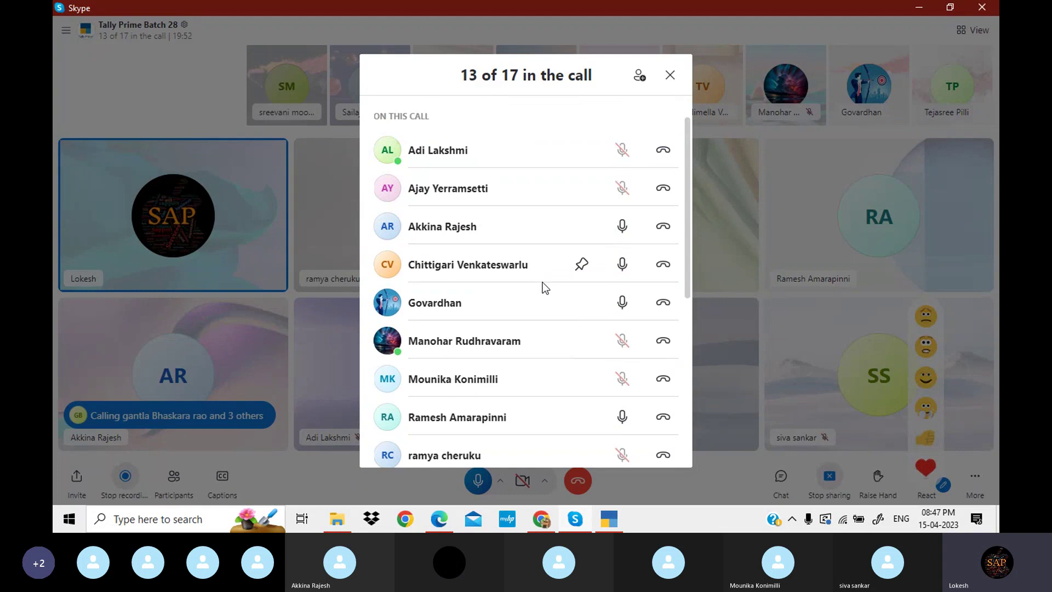
click(670, 75)
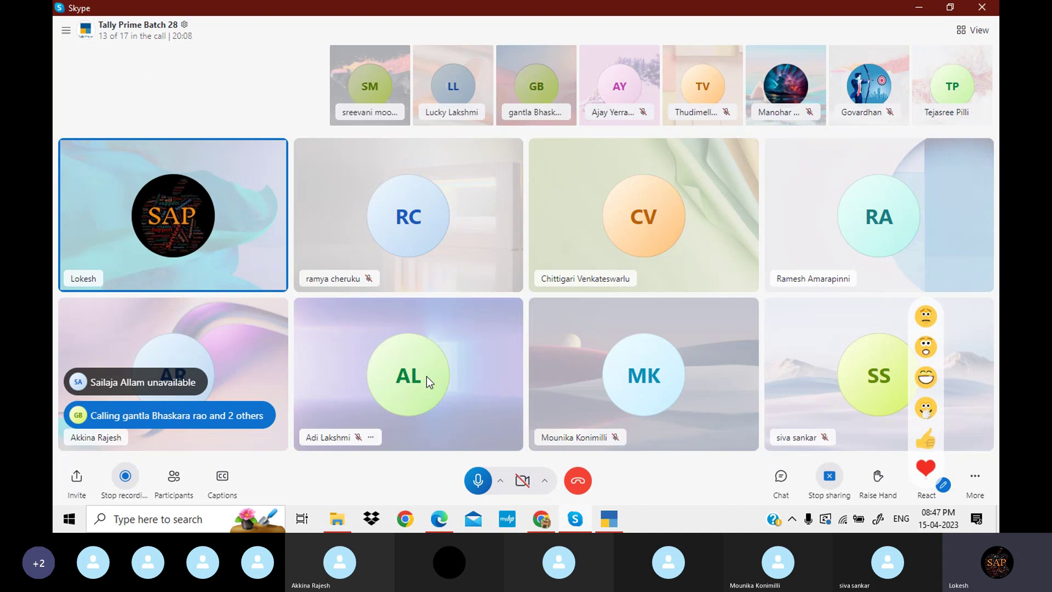
Switch to the materials PDF in Edge and examine Problem-12 for Star Medical Agencies and its main item headings, including General Items
click(439, 519)
scroll(455, 359, down, 5)
scroll(458, 364, down, 4)
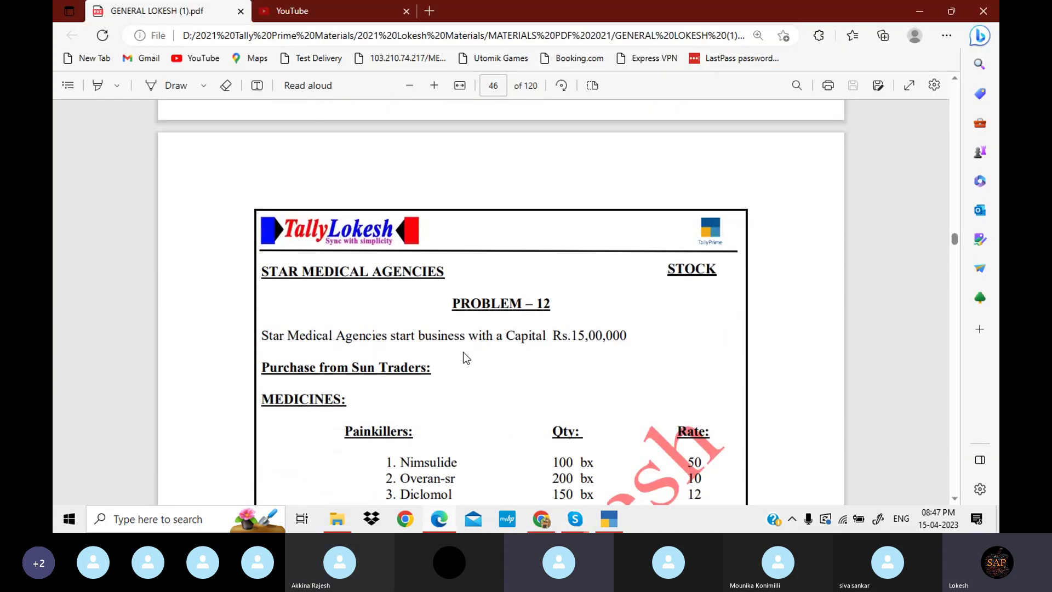
scroll(482, 345, up, 1)
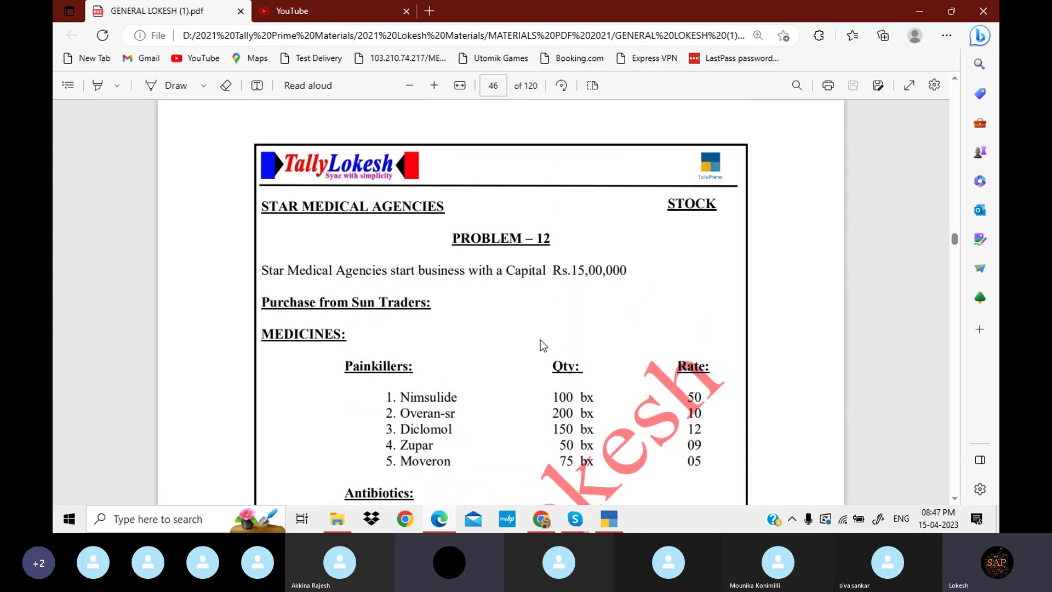
scroll(540, 331, down, 1)
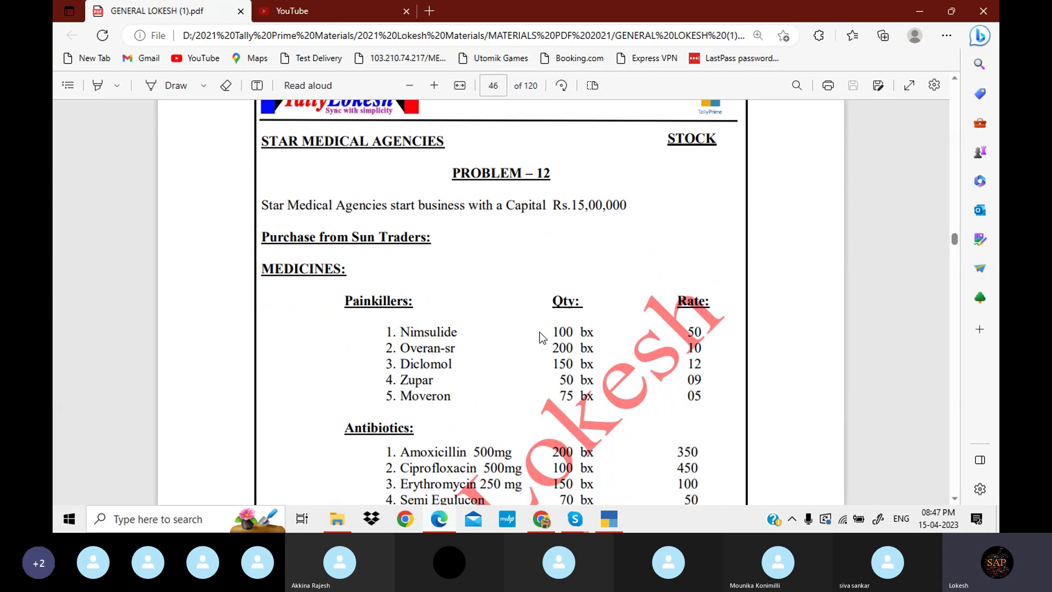
scroll(542, 336, down, 1)
drag(266, 205, 347, 216)
scroll(374, 275, down, 5)
scroll(263, 288, up, 1)
drag(262, 289, 383, 294)
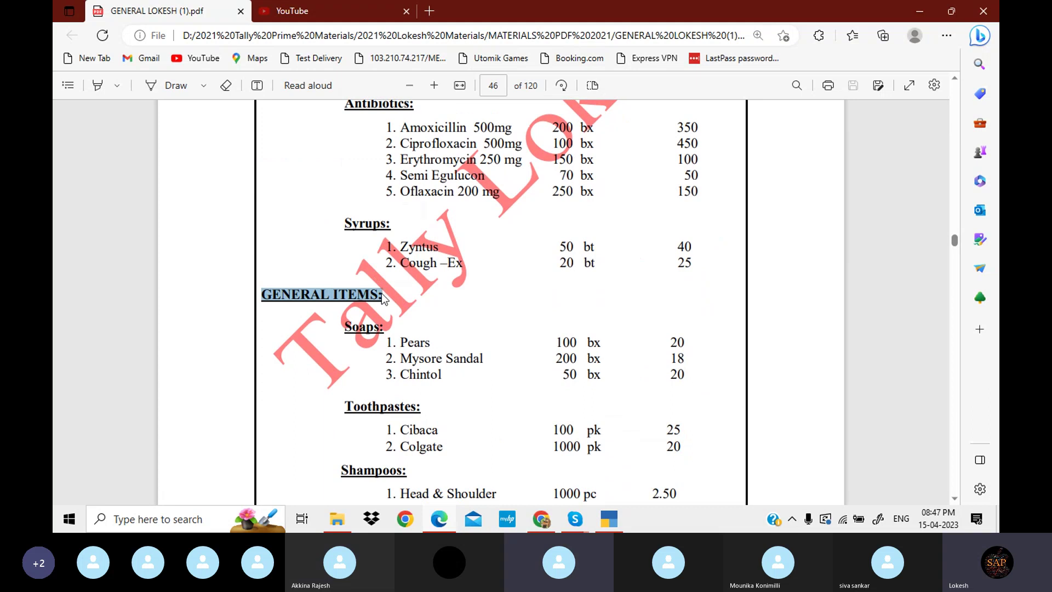
Examine the subgroups of Problem-12: Painkillers, Antibiotics and Syrups under Medicines, Soaps and Toothpastes under General Items
scroll(498, 259, up, 3)
drag(346, 172, 414, 172)
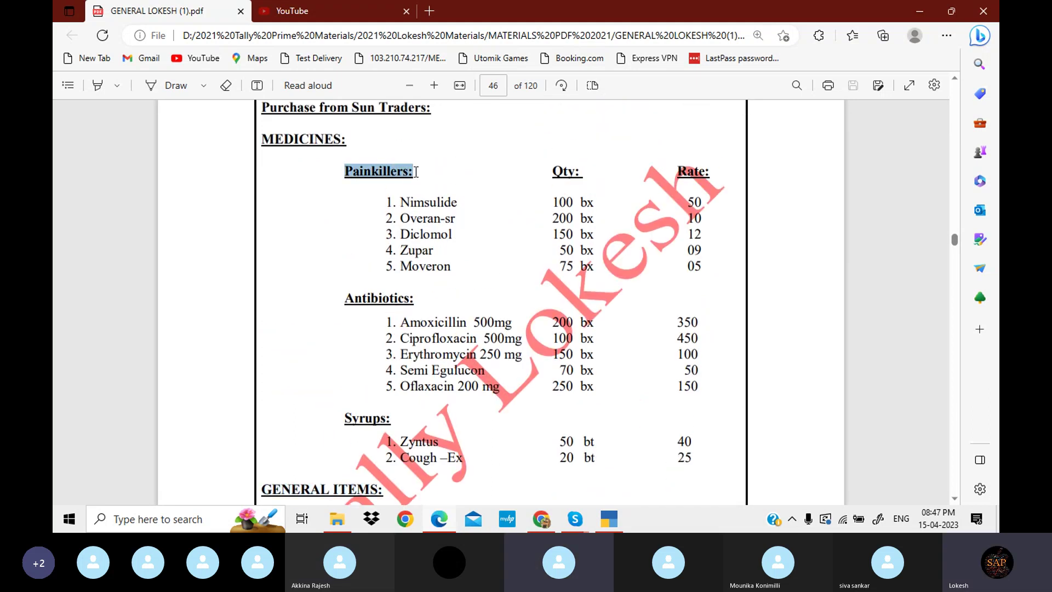
drag(346, 299, 415, 299)
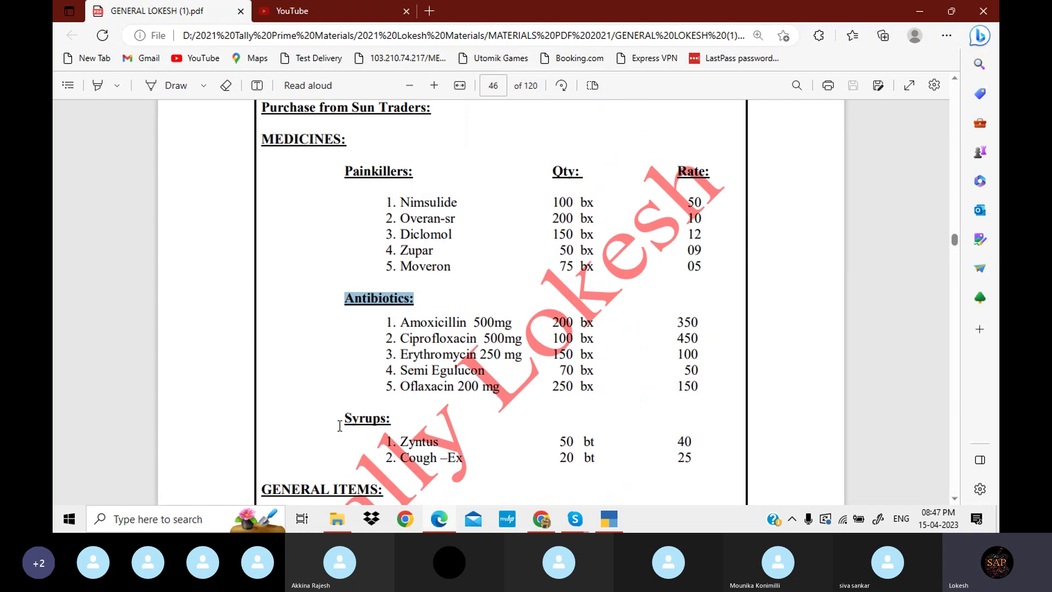
drag(345, 419, 391, 419)
scroll(342, 324, down, 3)
drag(342, 324, 397, 330)
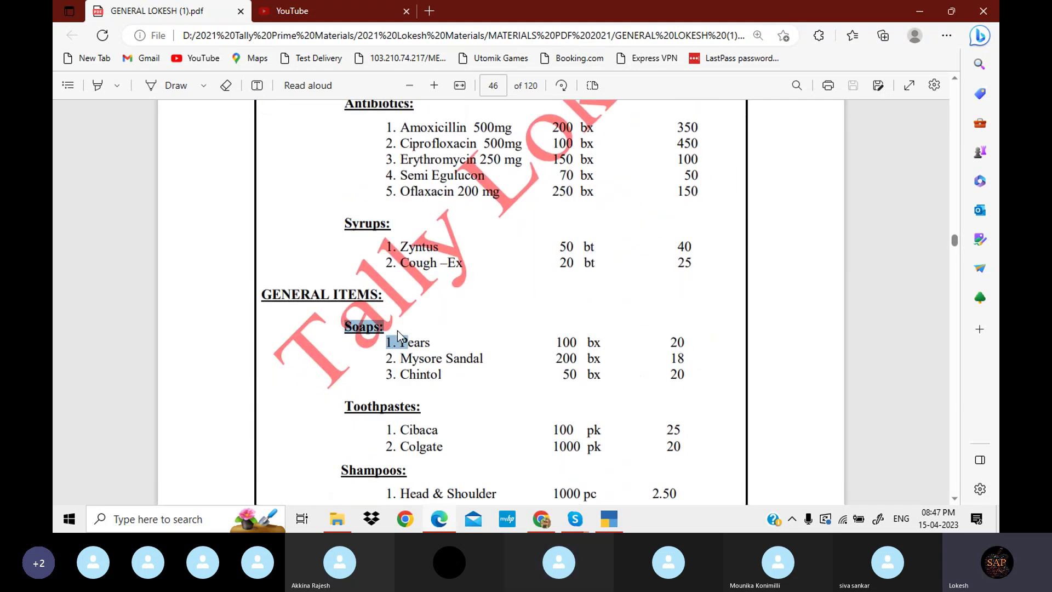
drag(345, 407, 429, 410)
scroll(452, 422, up, 5)
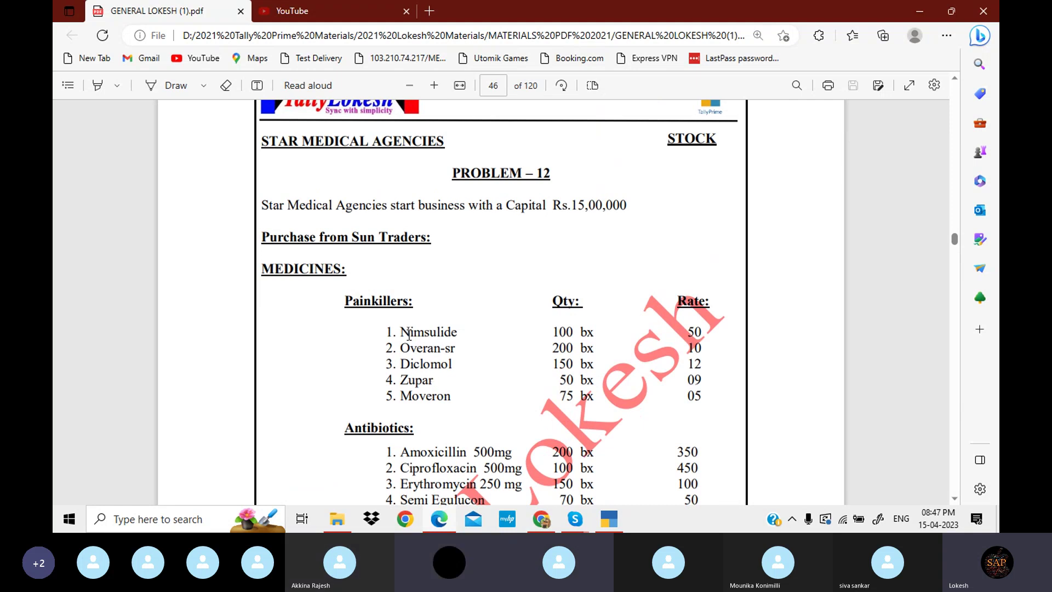
Examine the painkiller item names and the units of measure used in Problem-12, such as bx, pk and pc
drag(400, 333, 440, 390)
scroll(605, 361, down, 2)
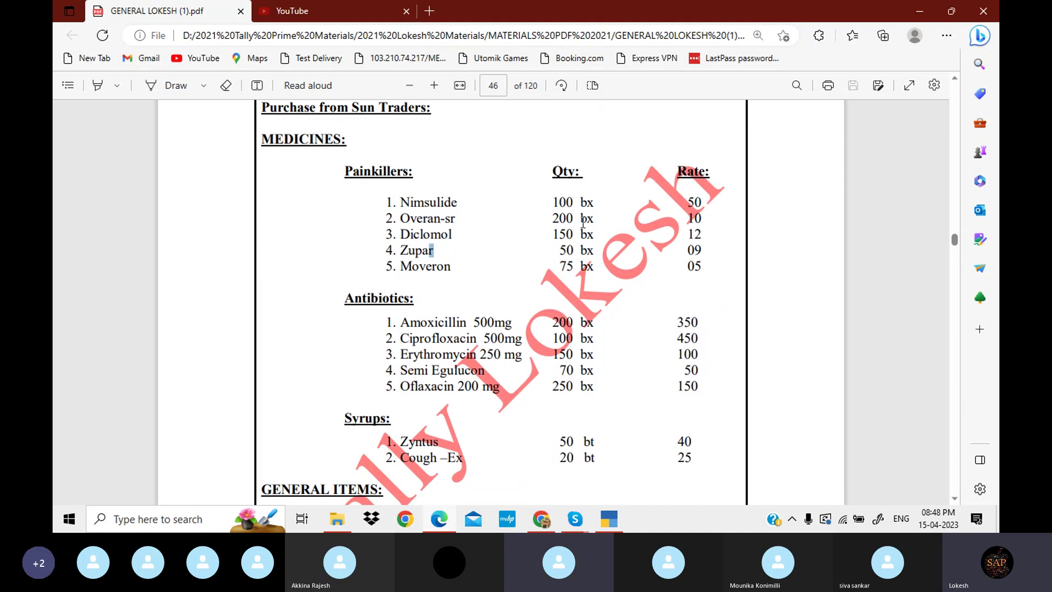
drag(580, 209, 595, 217)
scroll(600, 340, down, 1)
drag(582, 267, 601, 254)
scroll(603, 329, down, 3)
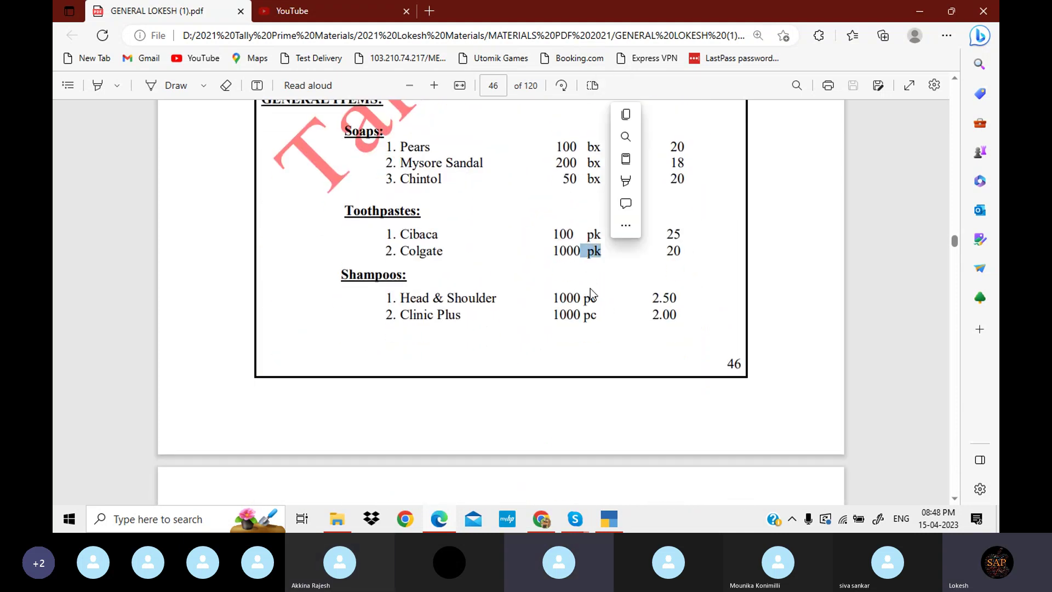
drag(585, 299, 601, 306)
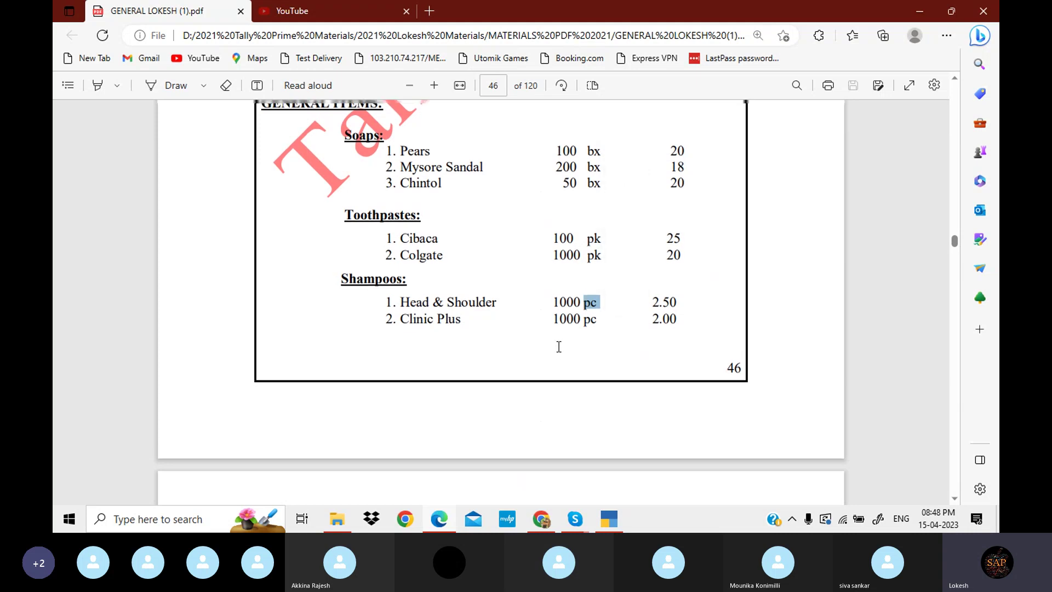
Review the full Problem-12 purchase list from Sun Traders by highlighting all its items, and clear the highlight
scroll(557, 346, up, 6)
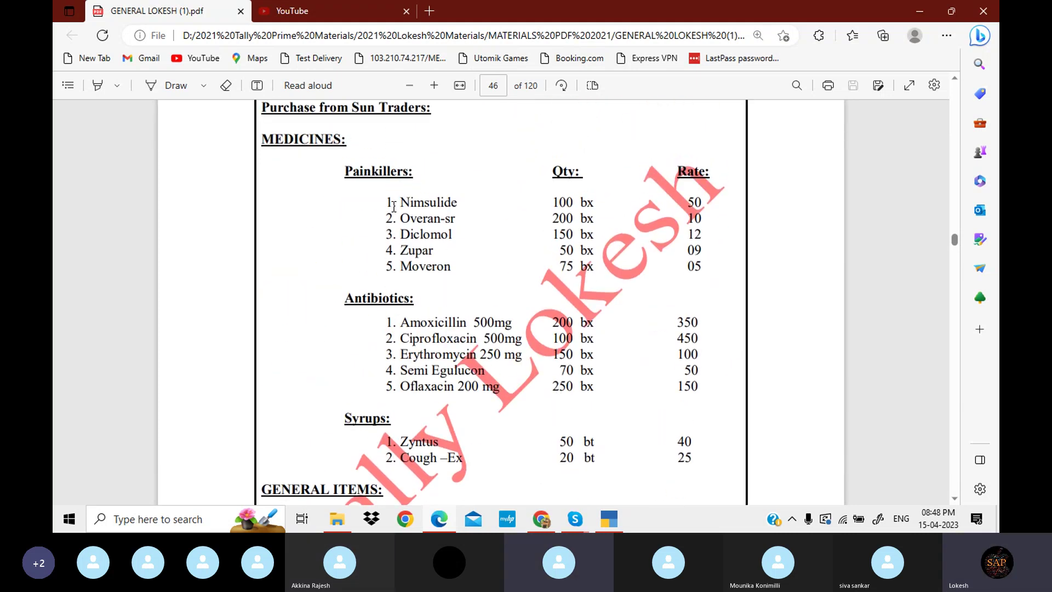
drag(408, 219, 603, 480)
scroll(431, 325, up, 7)
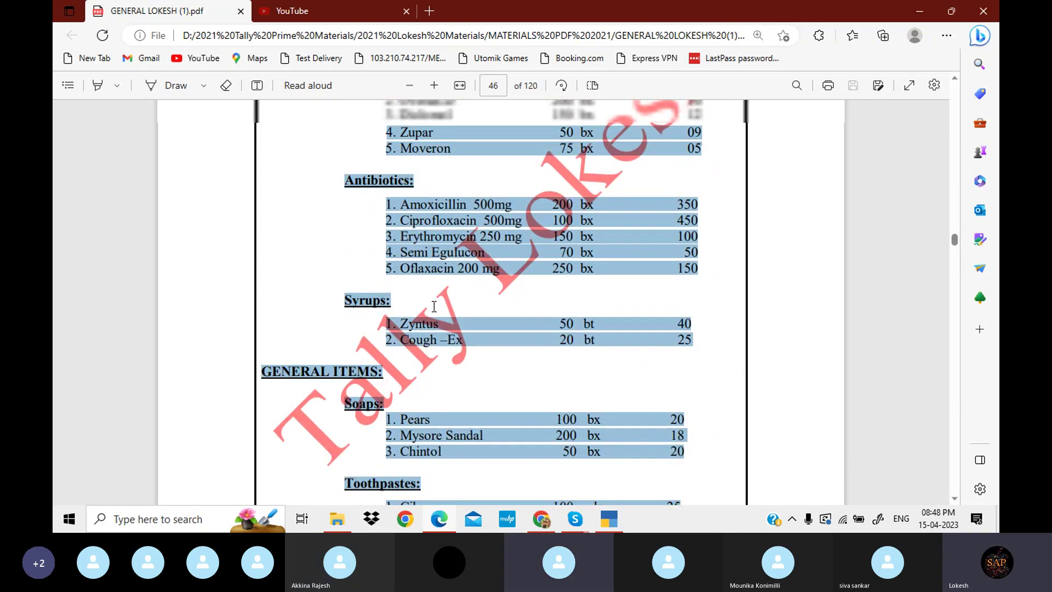
scroll(431, 325, down, 3)
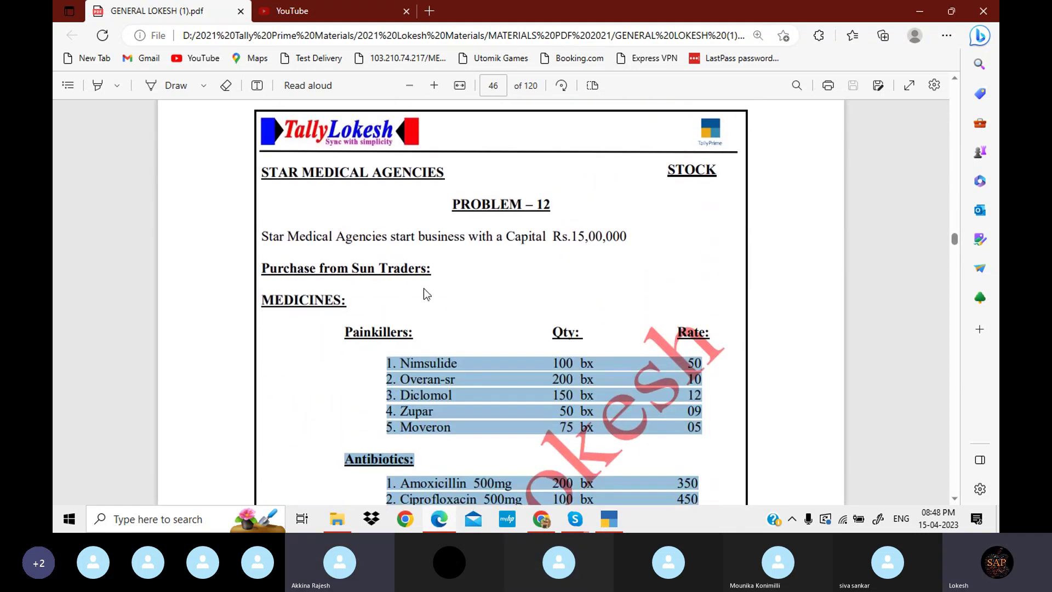
scroll(439, 302, down, 2)
click(442, 301)
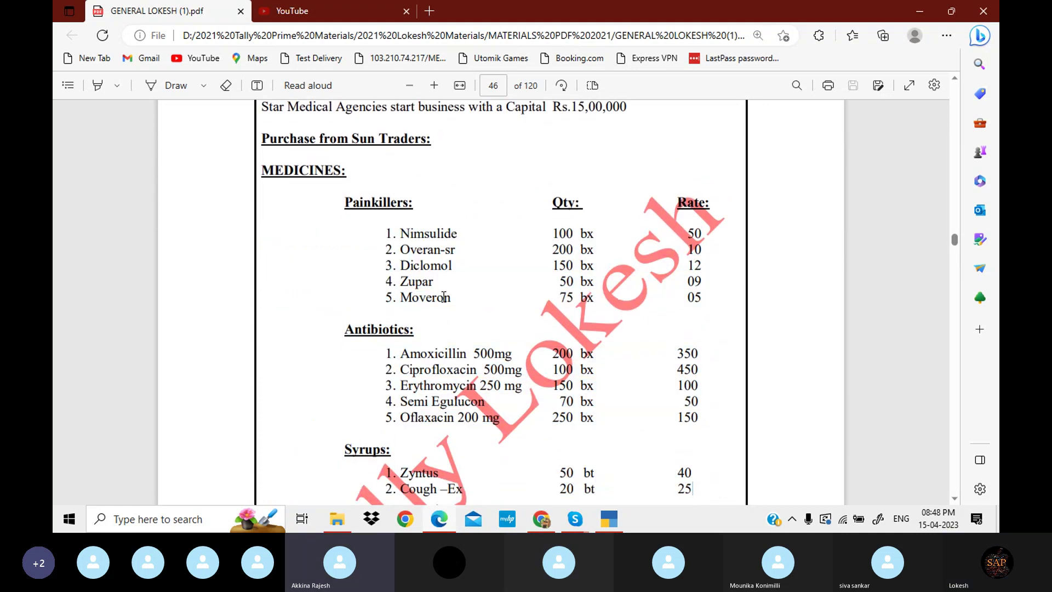
Switch to TallyPrime and create a stock group named Medicines under Primary, without adding item quantities
click(611, 524)
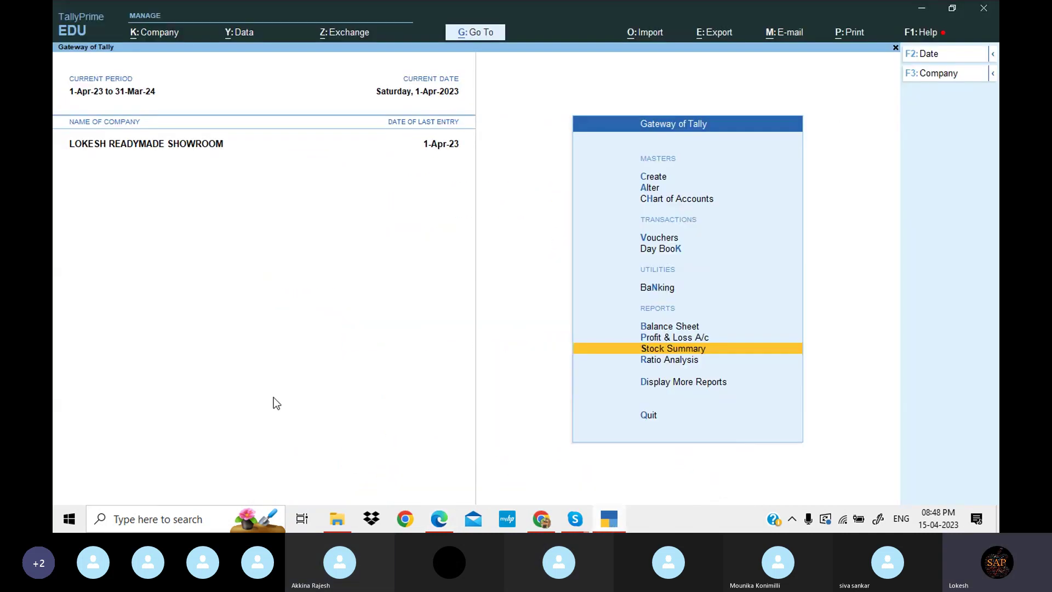
key(Up)
key(Up)
key(Up)
key(Up)
key(Up)
key(Up)
key(Up)
key(Up)
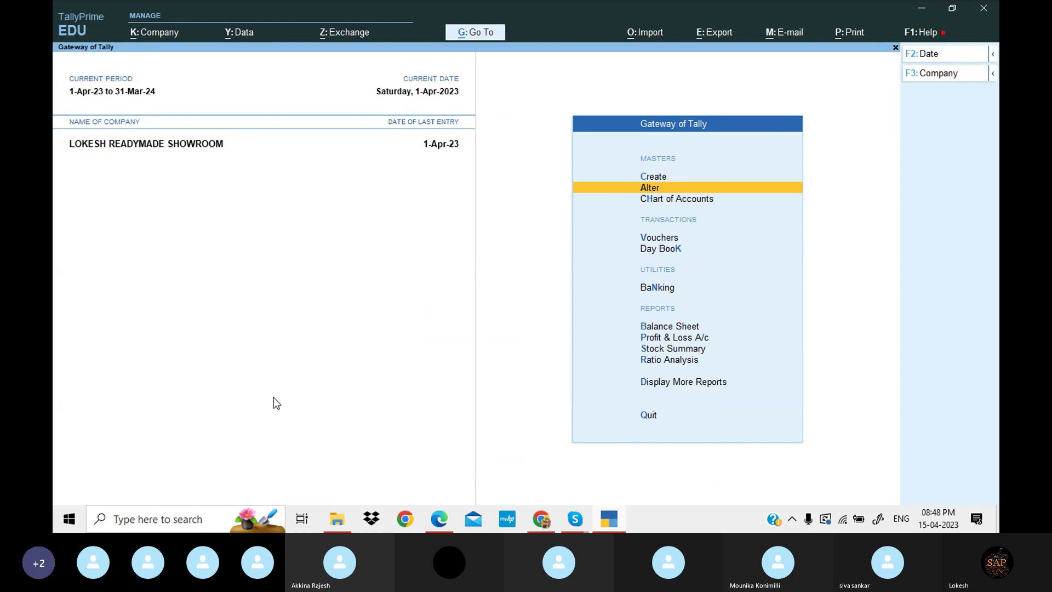
key(Return)
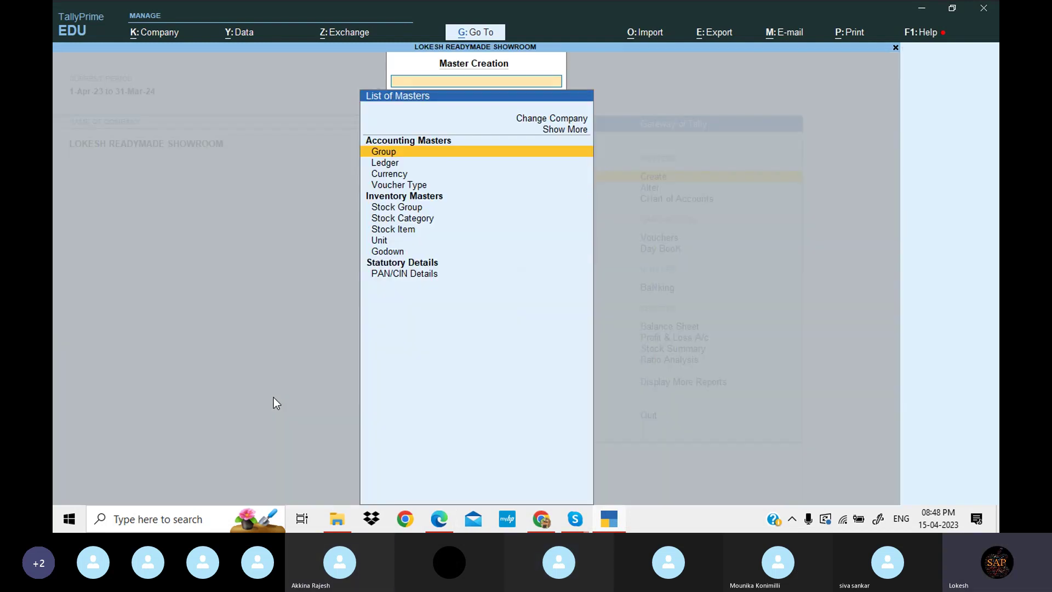
key(Down)
key(Down)
key(Down)
key(Down)
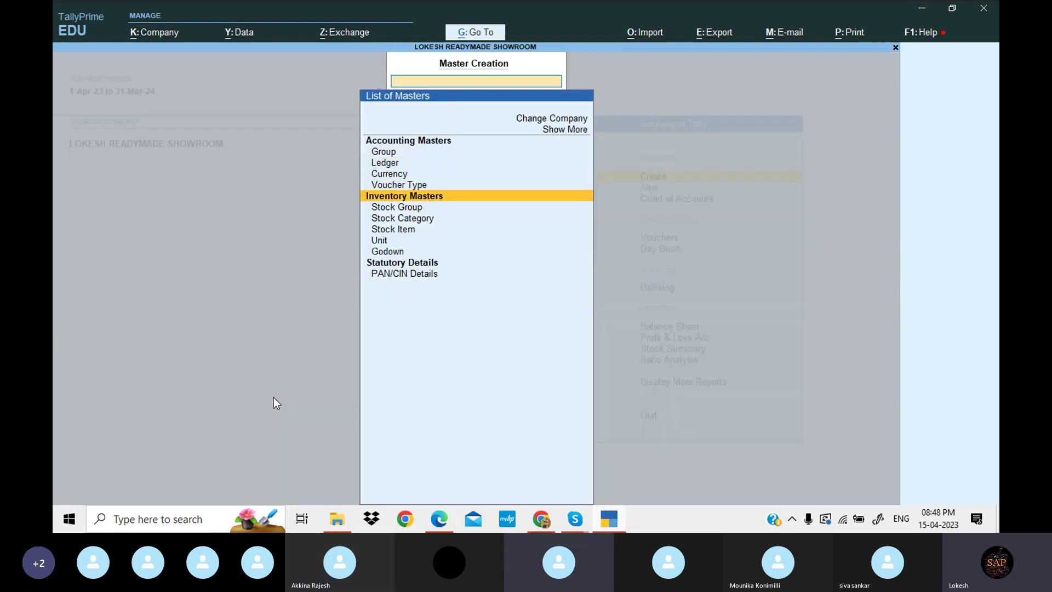
key(Return)
text(M)
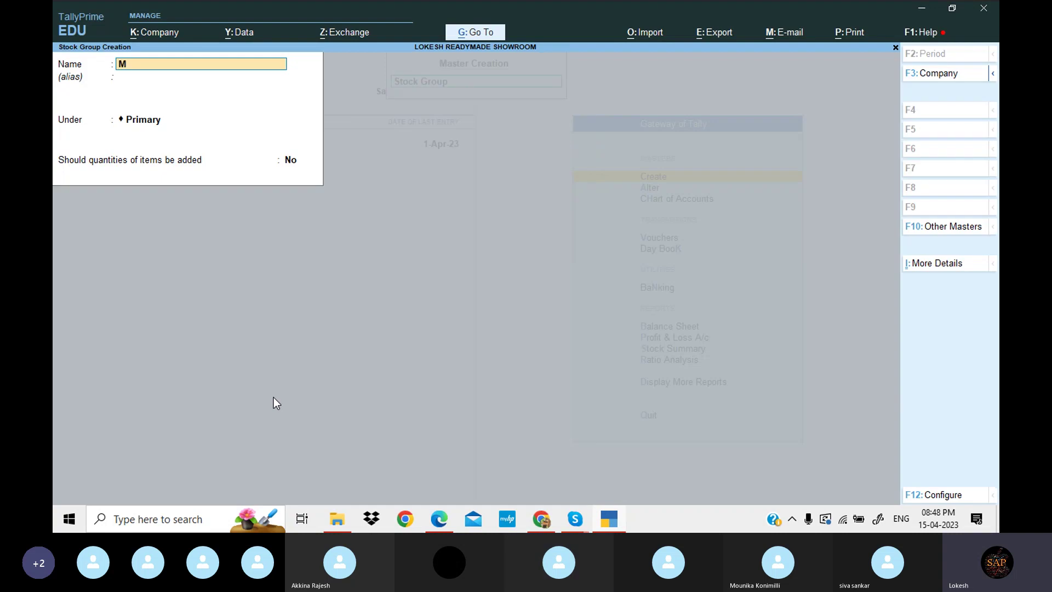
text(edicines)
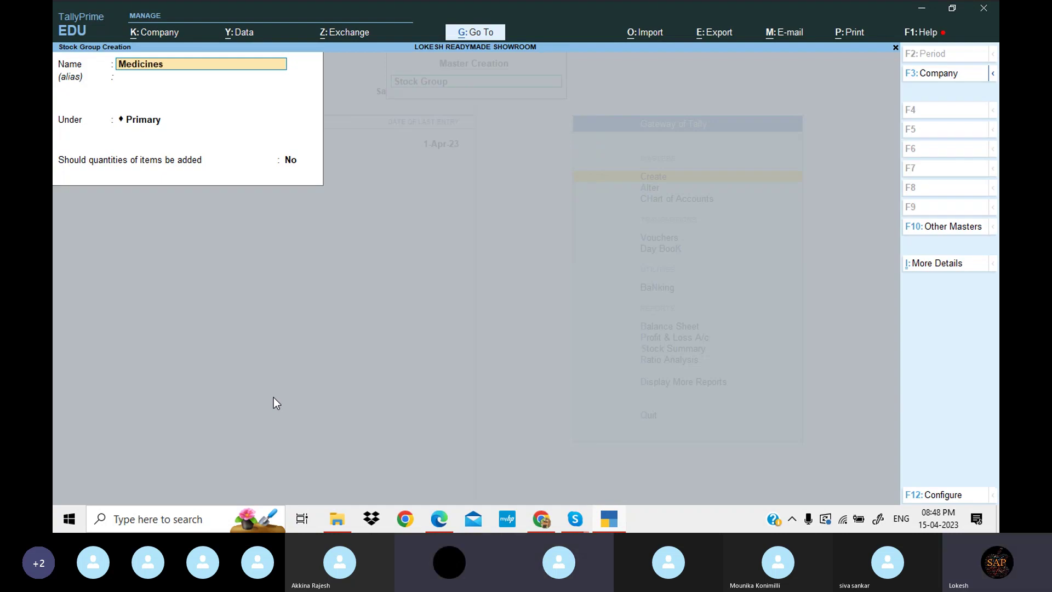
key(Return)
key(Return)
key(Return)
key(Return)
Create a stock group named Genaral Items under Primary without adding item quantities, and leave stock group creation
text(G)
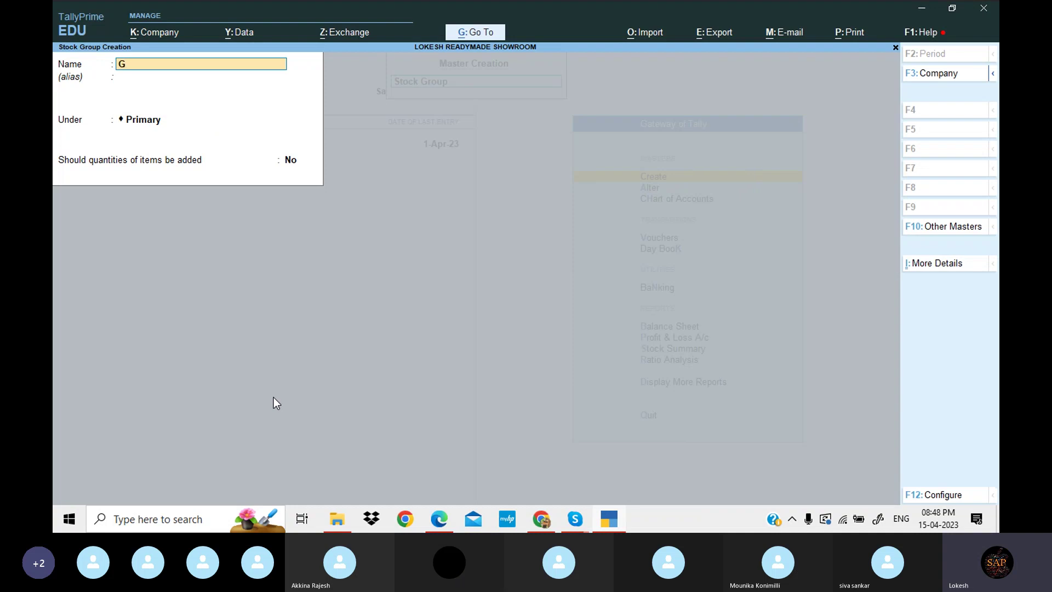
text(enral)
key(BackSpace)
key(BackSpace)
key(BackSpace)
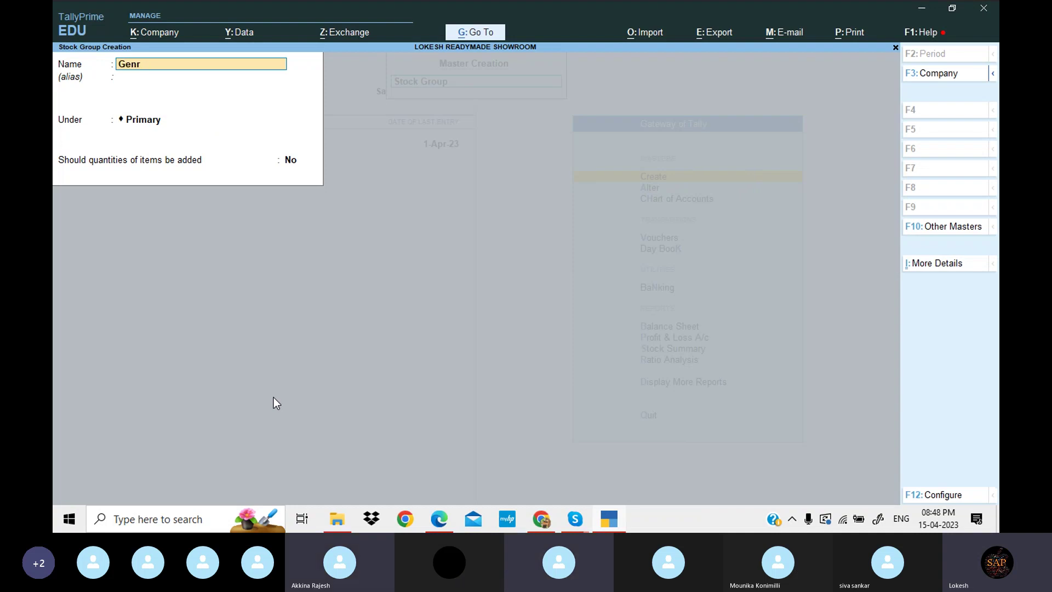
text(aral)
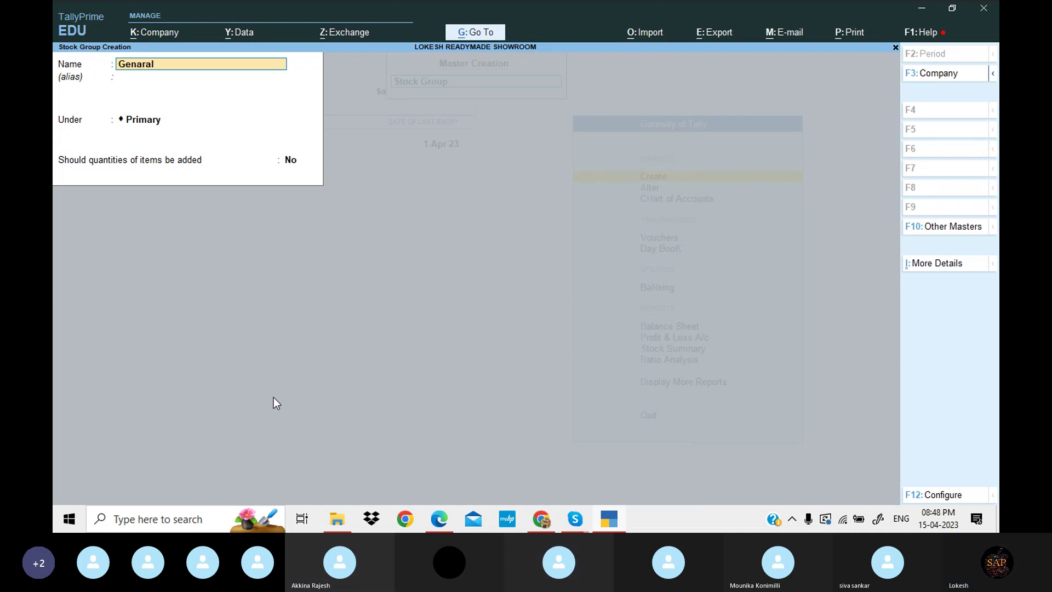
text( Items)
key(Return)
key(Return)
key(Return)
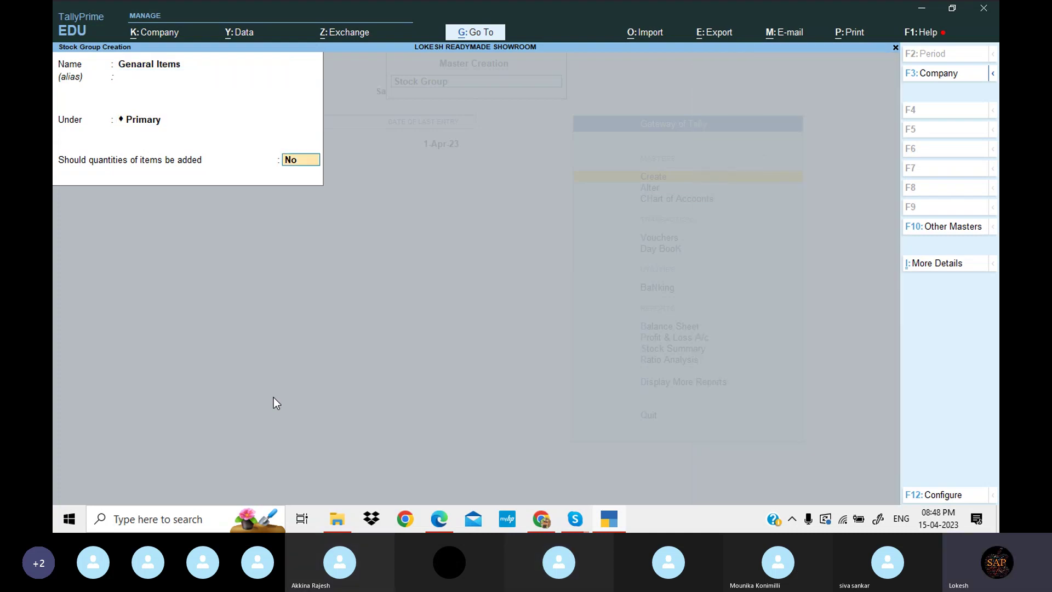
key(Return)
key(n)
key(Escape)
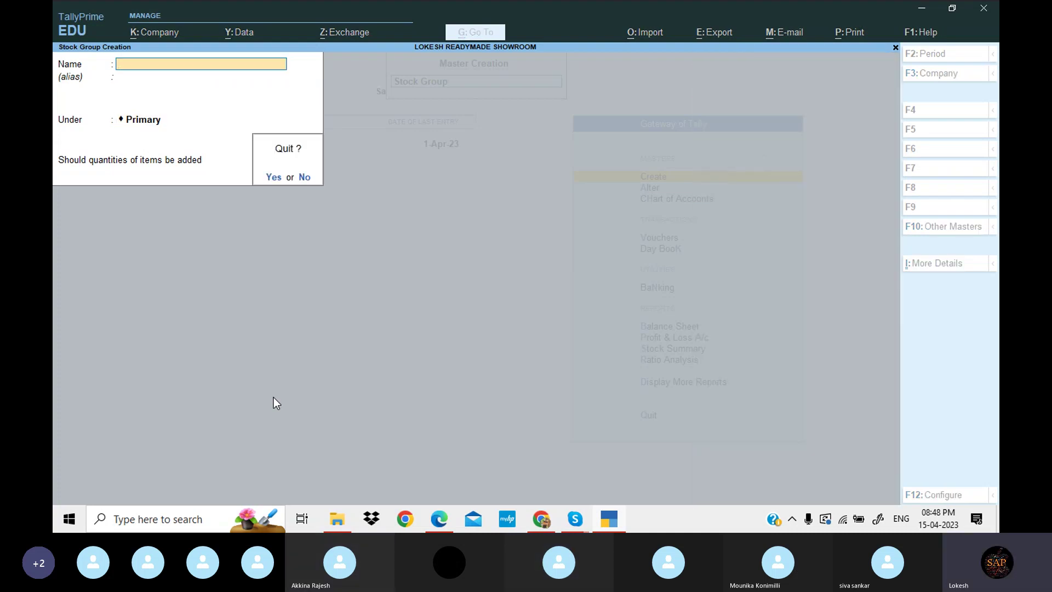
key(y)
Create a stock category named Painkillers under Primary, checking the name against the Problem-12 PDF in Edge
key(Down)
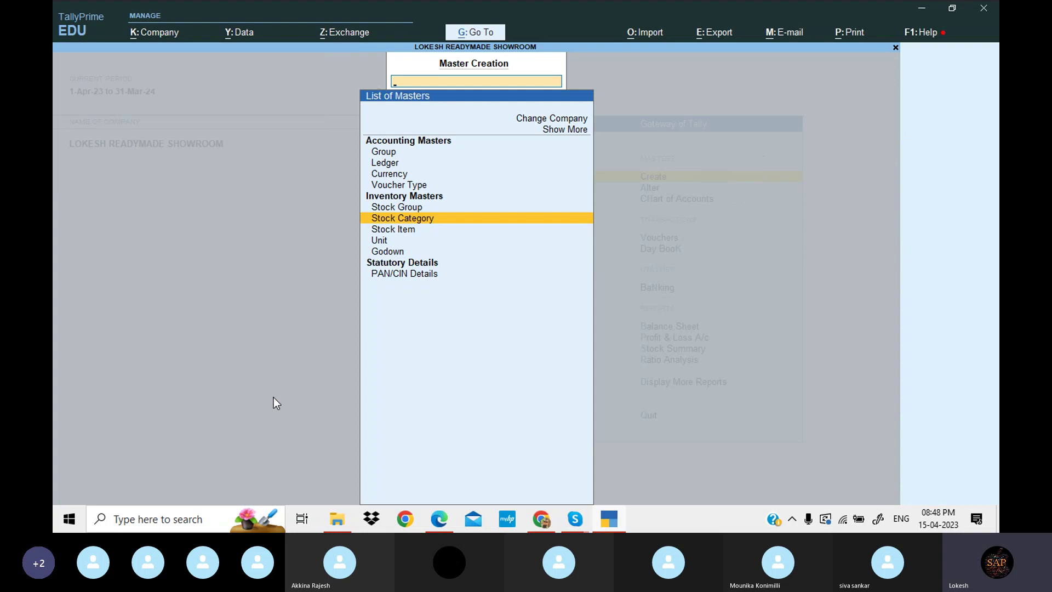
key(Return)
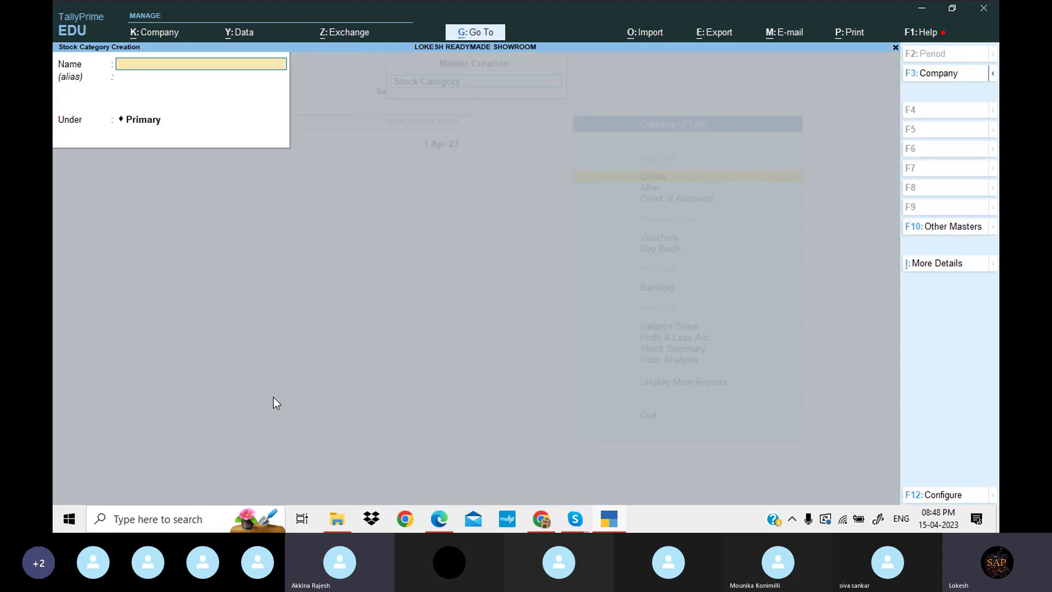
click(614, 519)
scroll(531, 436, down, 2)
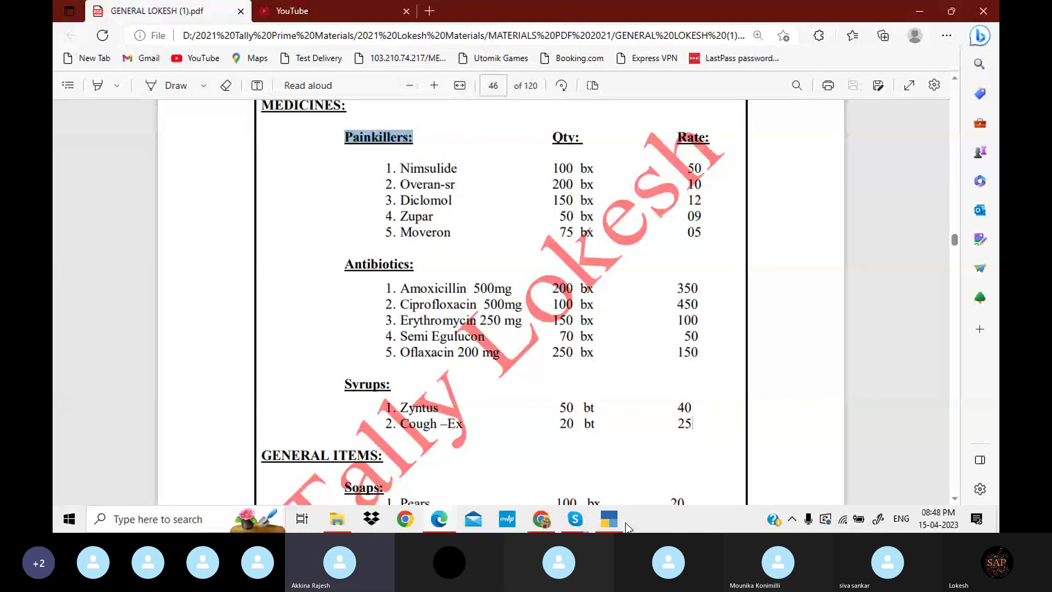
click(609, 519)
text(Painkillers:)
key(BackSpace)
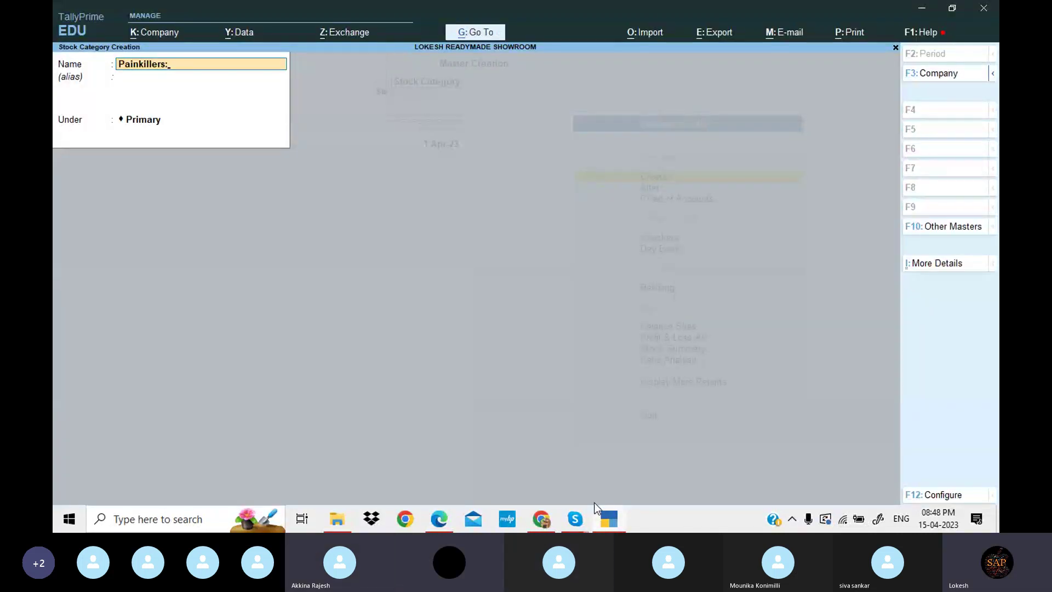
key(Return)
key(Return)
key(Return)
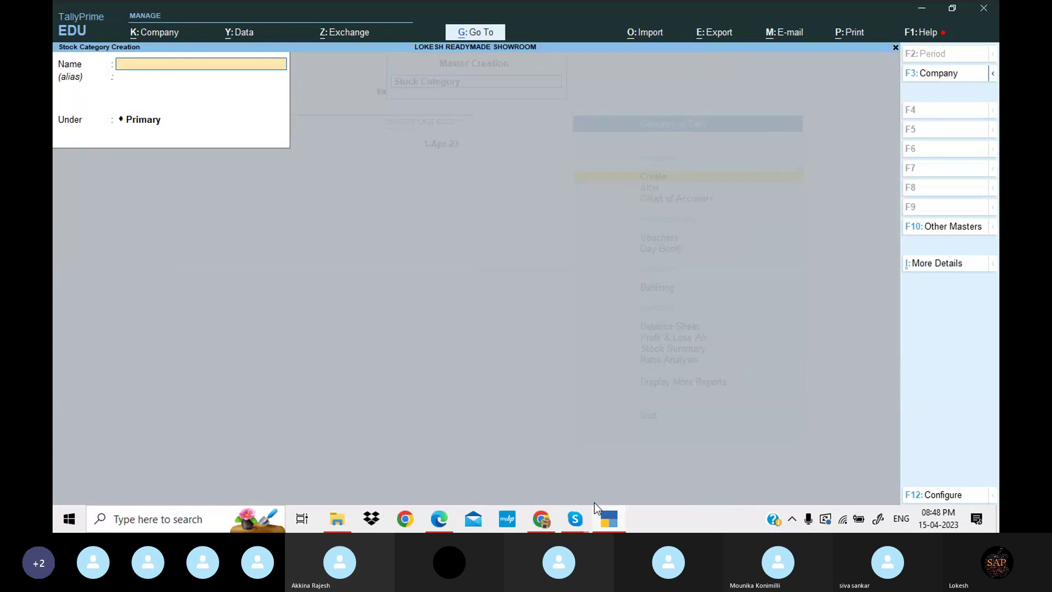
Copy the Antibiotics heading from the Problem-12 PDF and create a stock category of that name under Primary in TallyPrime
click(612, 521)
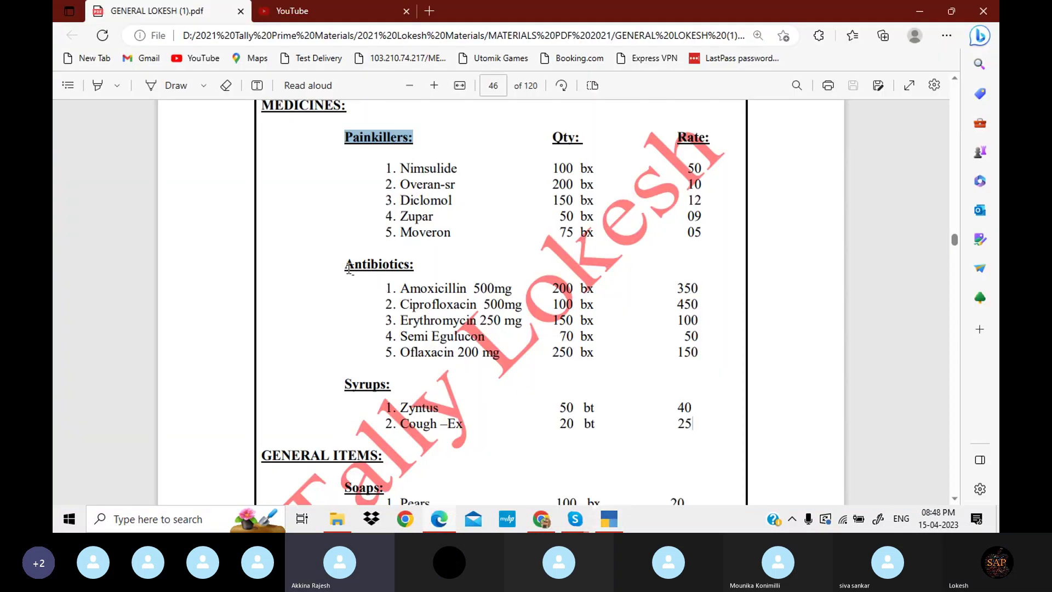
drag(345, 264, 406, 267)
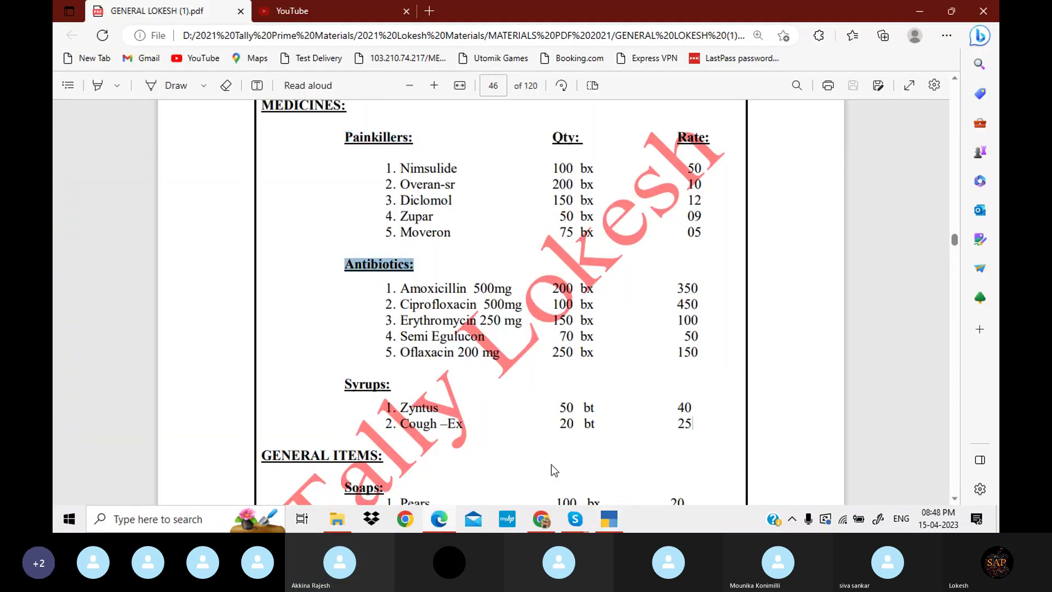
click(609, 520)
text(Antibiotics:)
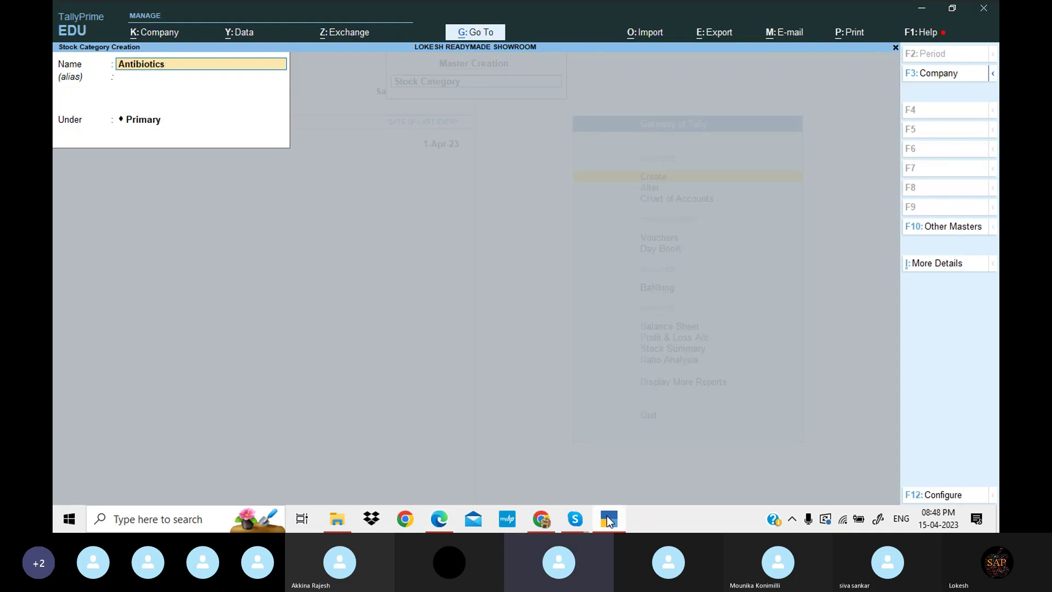
key(Return)
key(Return)
key(Return)
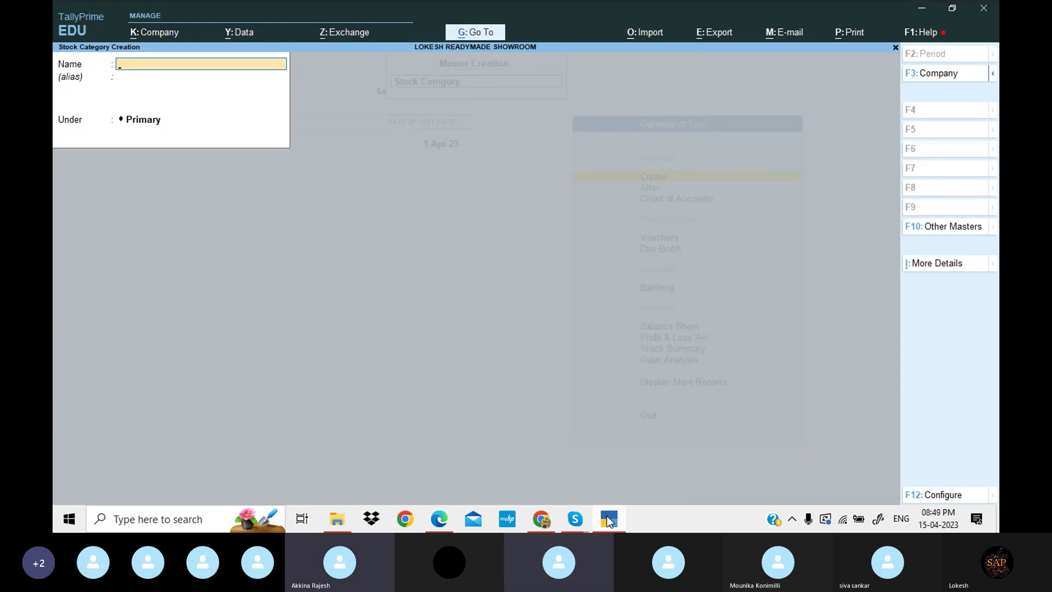
Copy the Syrups heading from the Problem-12 PDF and create a stock category of that name under Primary in TallyPrime
click(609, 519)
drag(345, 384, 381, 390)
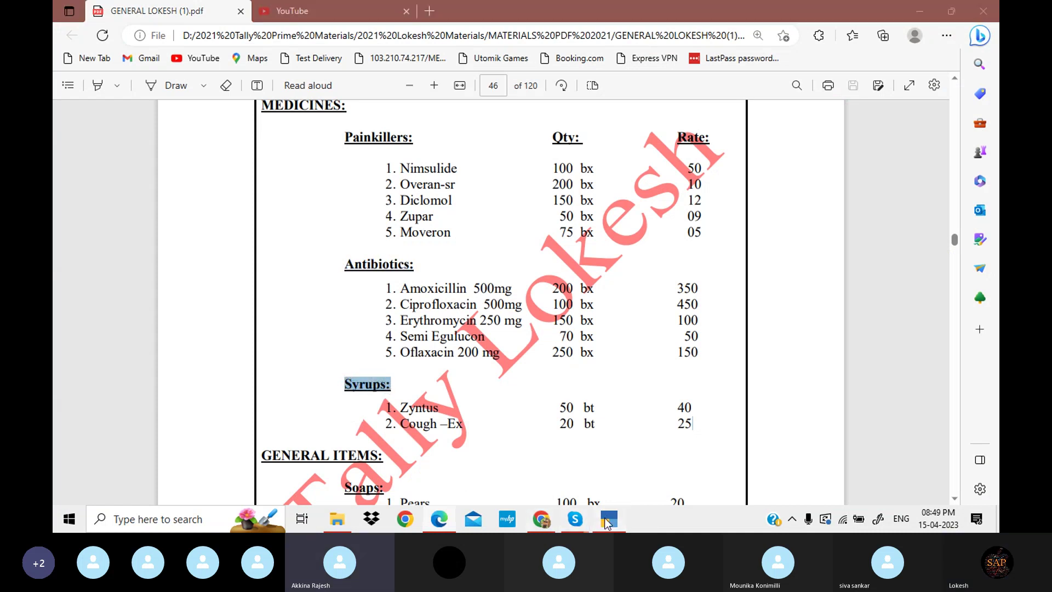
click(603, 521)
key(Return)
key(Return)
key(Return)
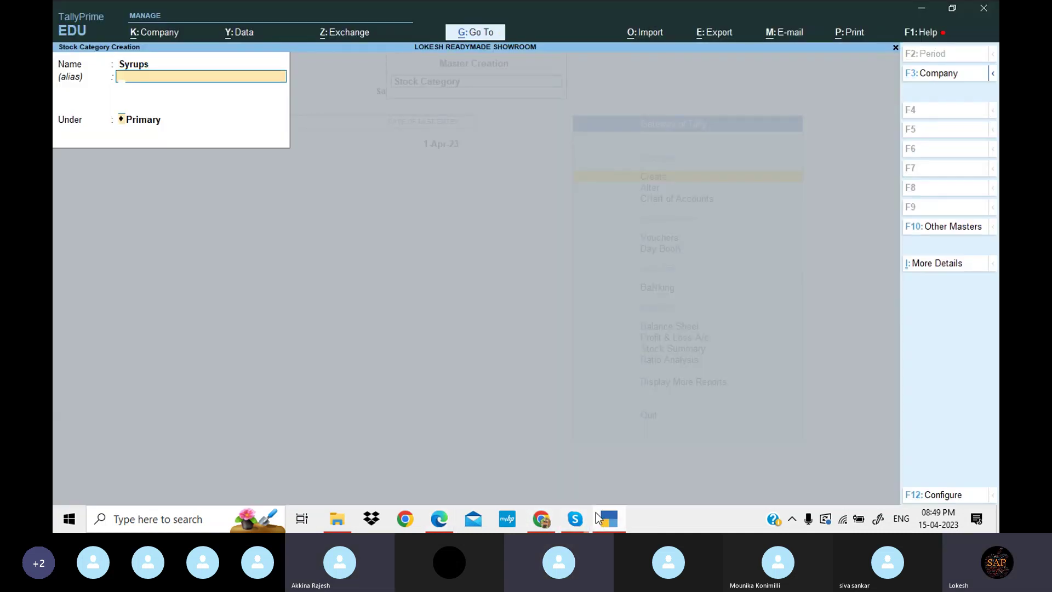
key(Return)
Create a stock category named Soaps under Primary from the Problem-12 PDF heading, and leave stock category creation
click(603, 519)
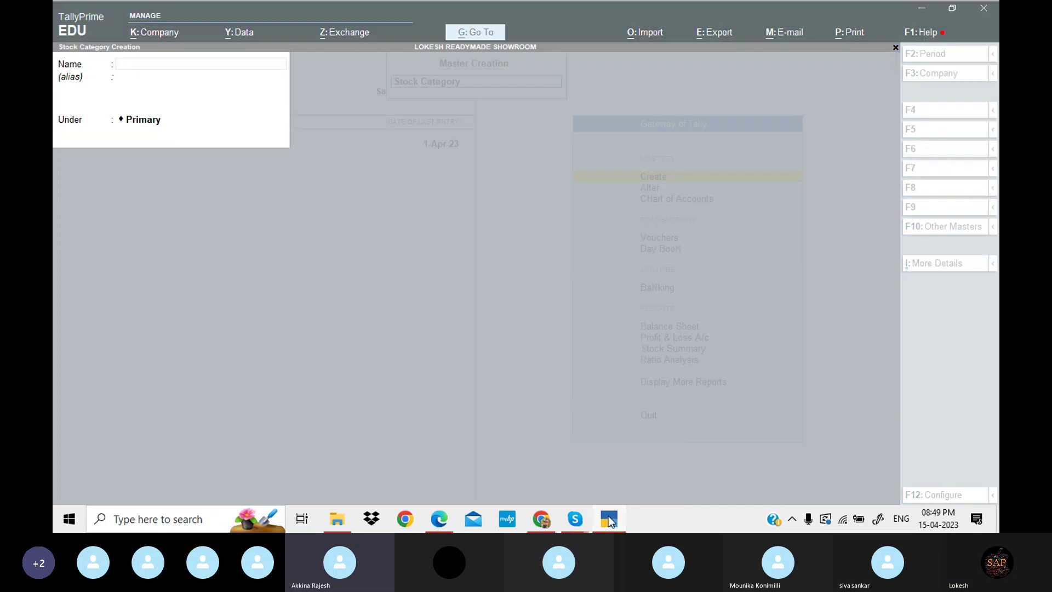
double_click(364, 293)
key(ctrl+c)
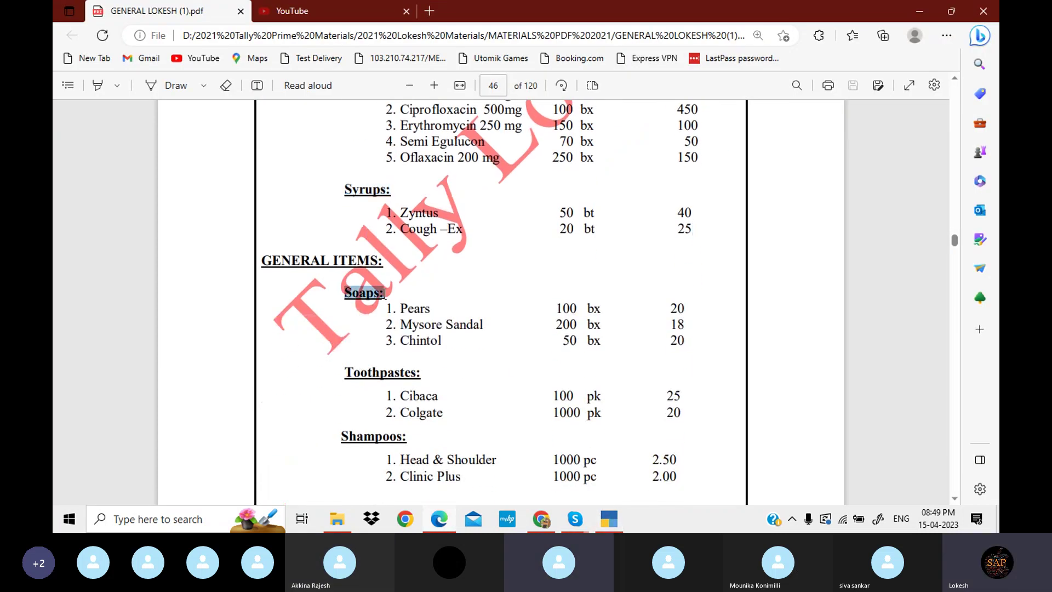
click(609, 519)
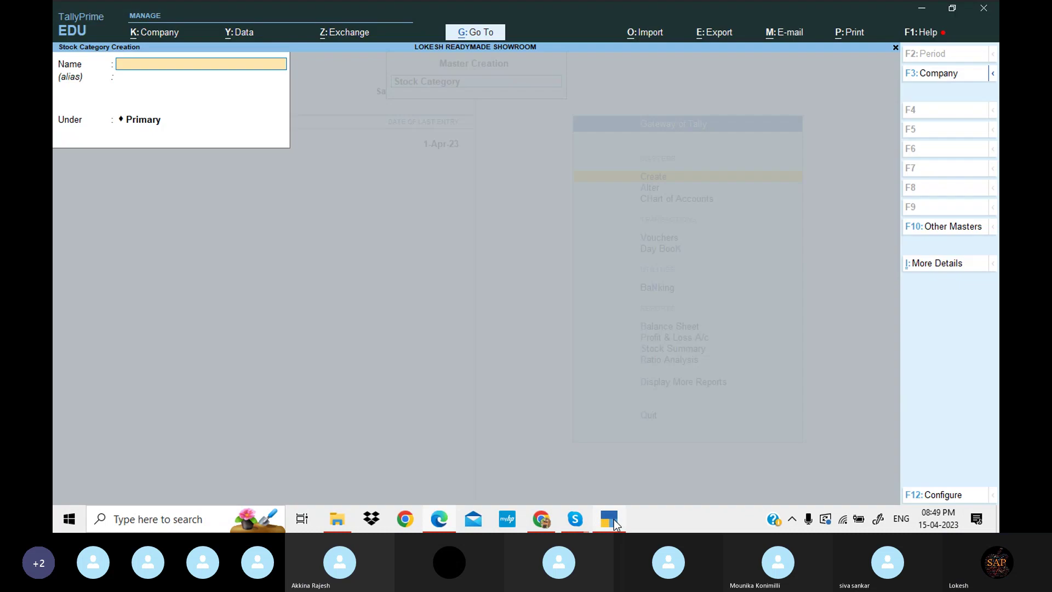
key(ctrl+v)
key(Return)
key(Return)
key(Escape)
key(y)
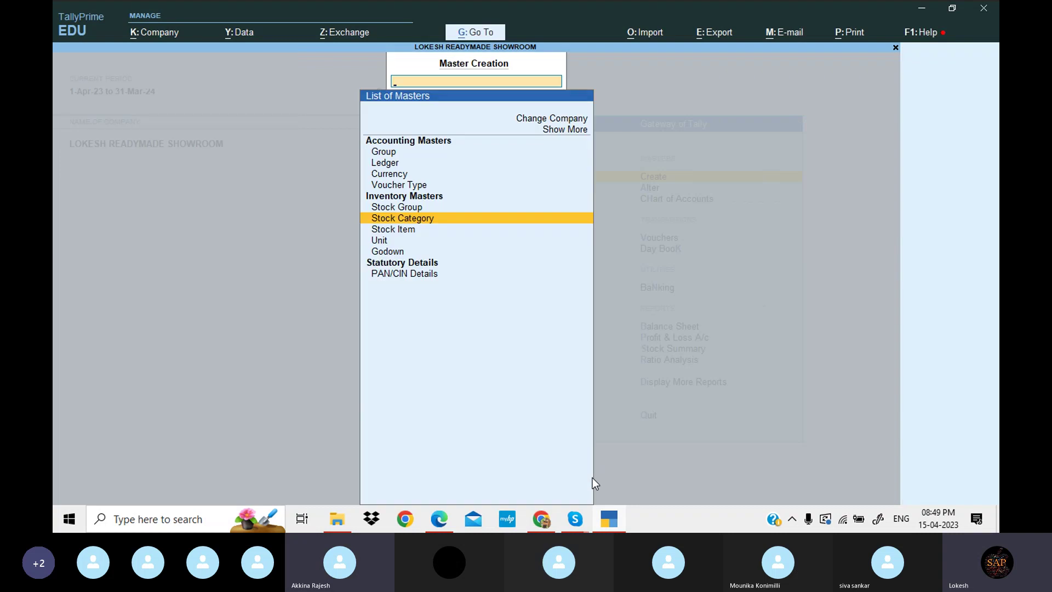
Start a new stock item named Nimsulide, copied from the Problem-12 painkillers list, and place it under the Medicines group
key(Down)
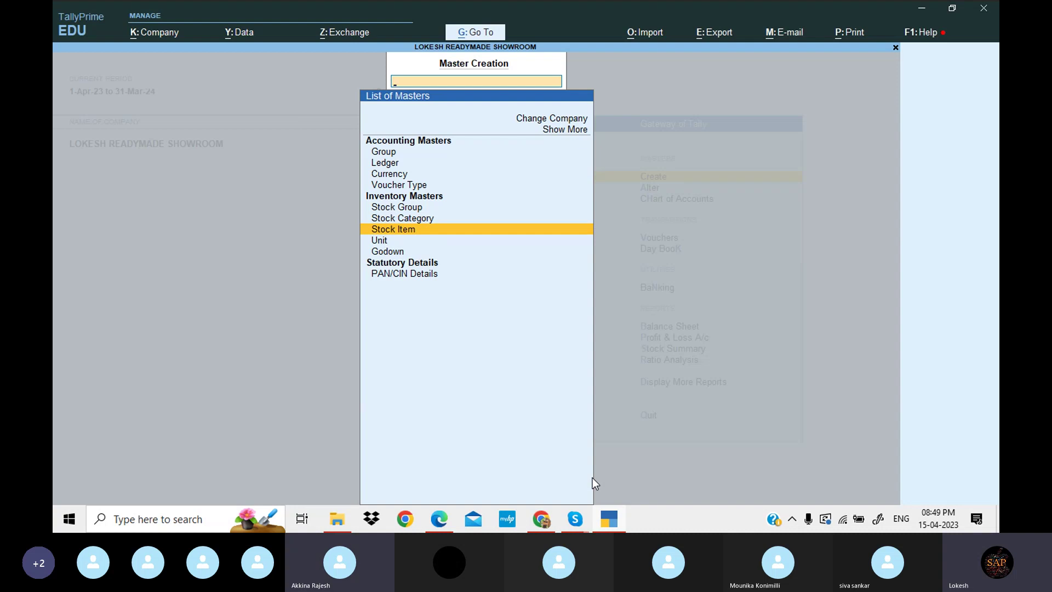
key(Return)
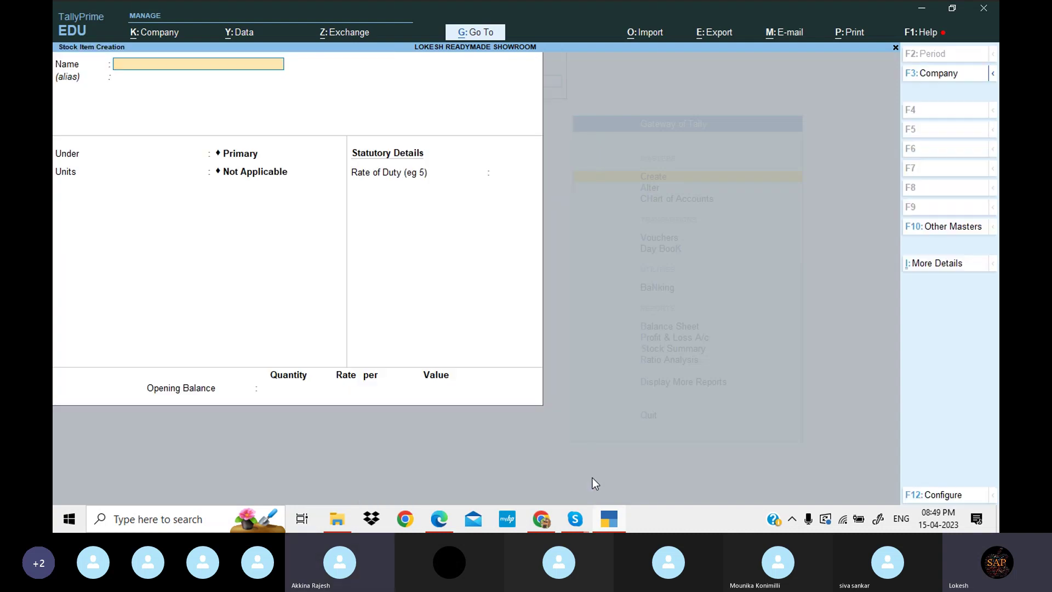
click(620, 528)
scroll(493, 302, up, 6)
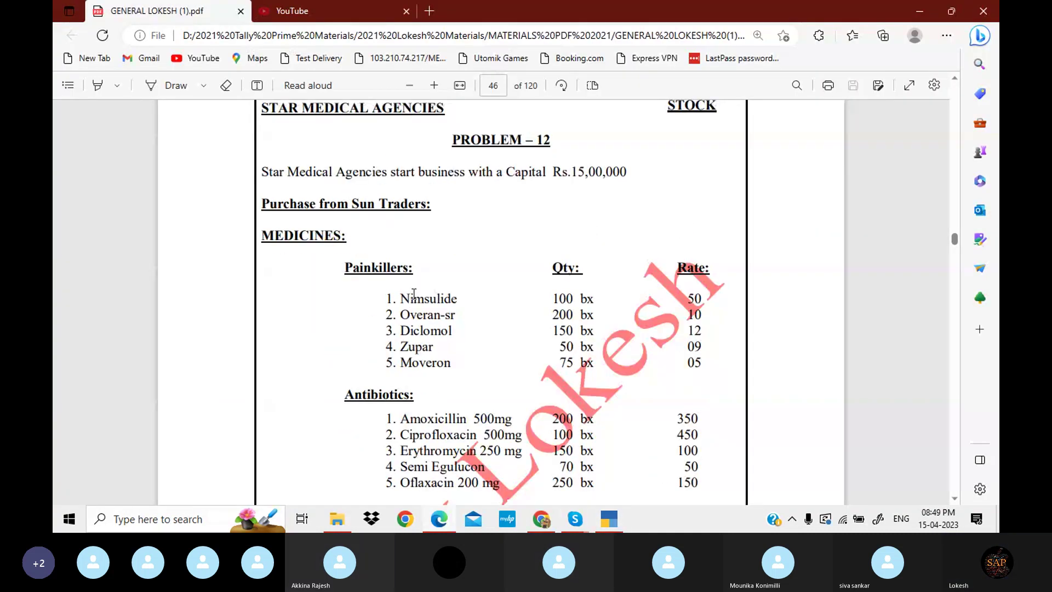
drag(402, 299, 460, 305)
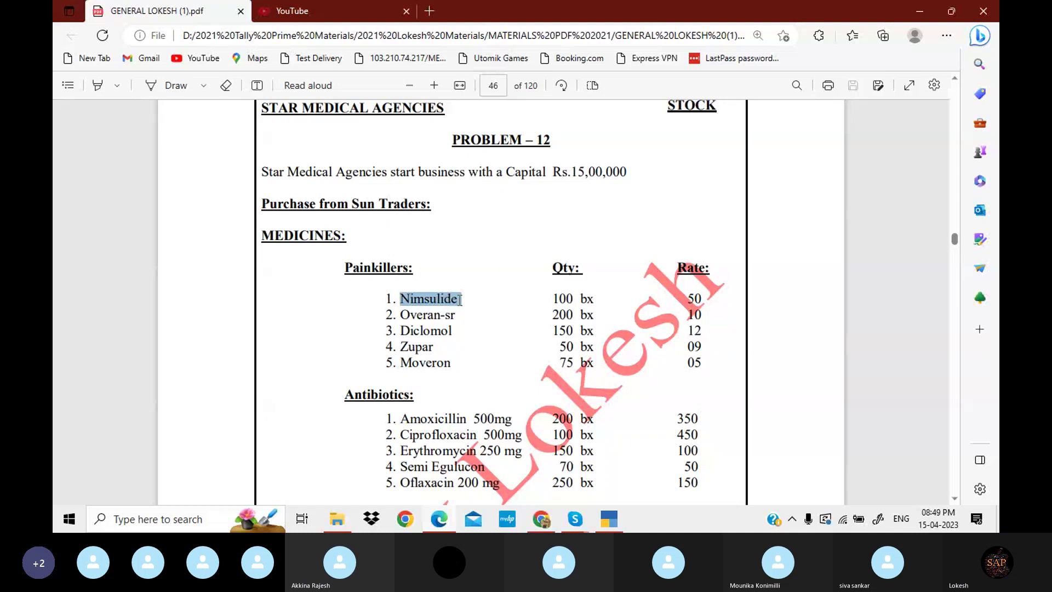
click(607, 519)
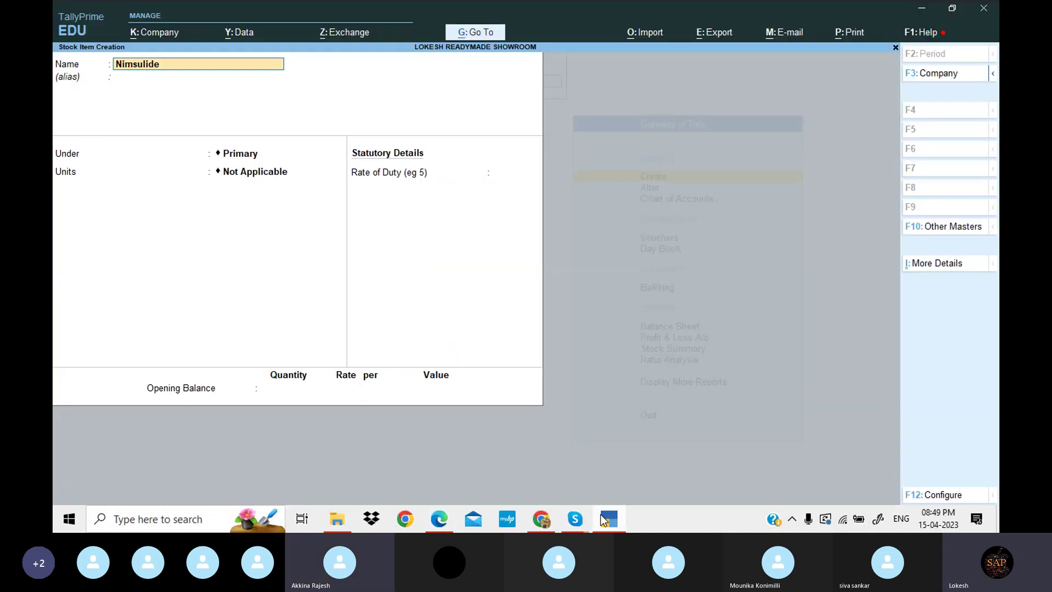
key(Return)
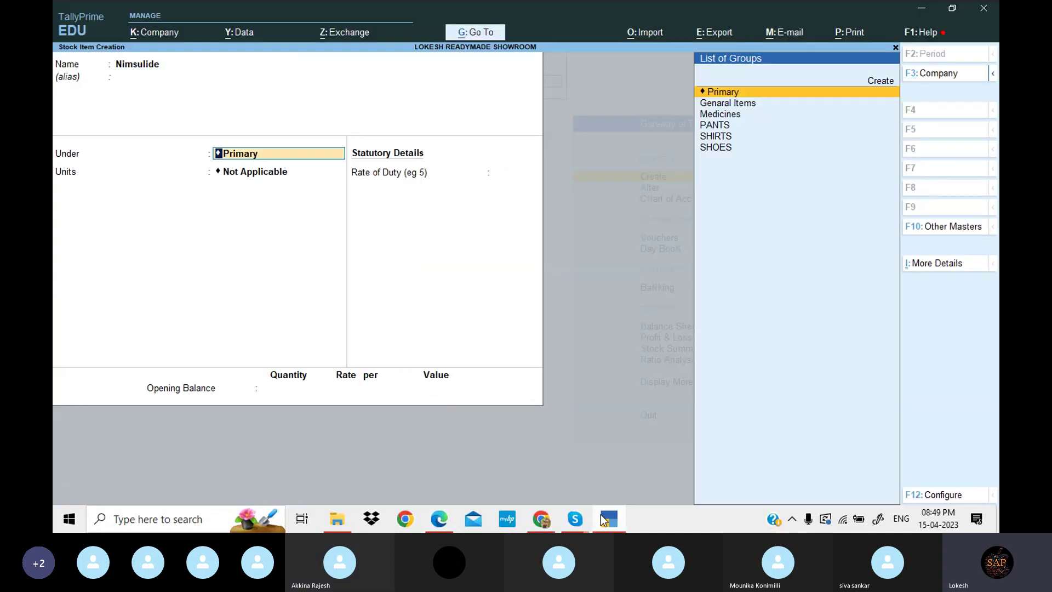
key(Down)
key(Down)
key(Return)
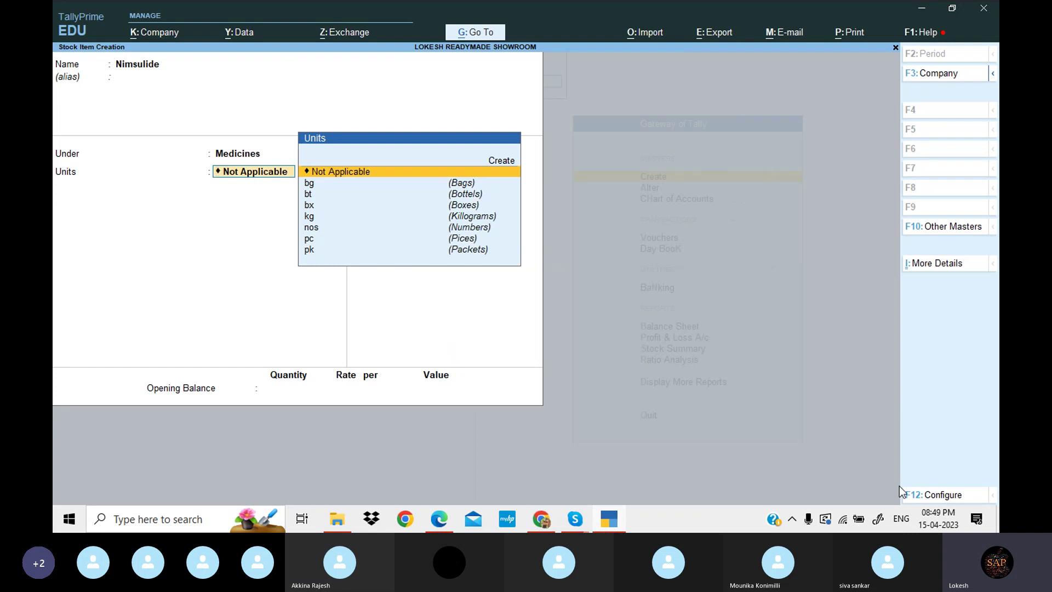
Configure stock items to use stock categories and turn off the components list (Bill of Materials)
click(945, 496)
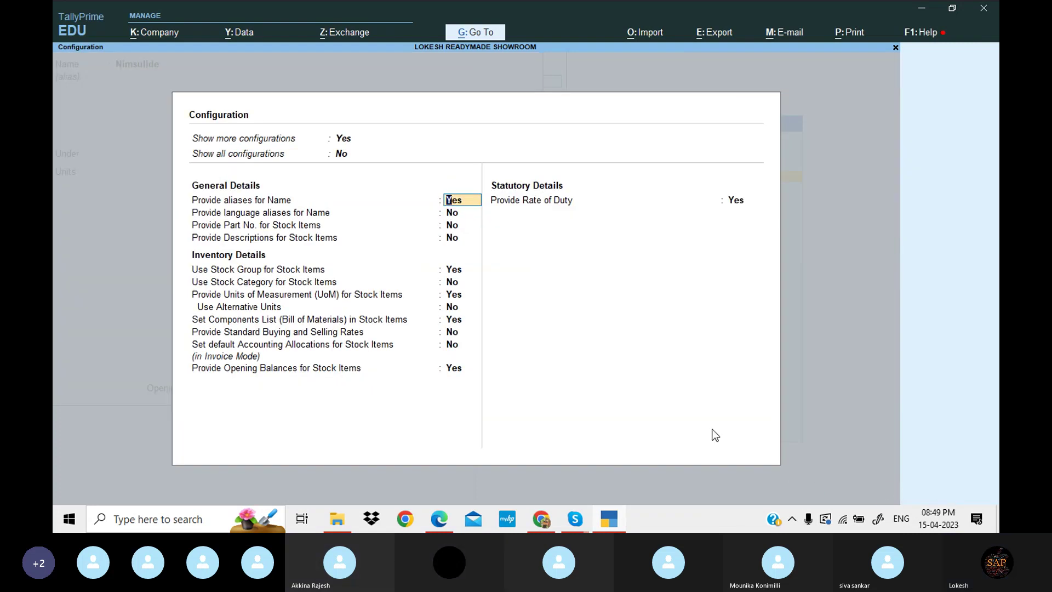
click(215, 285)
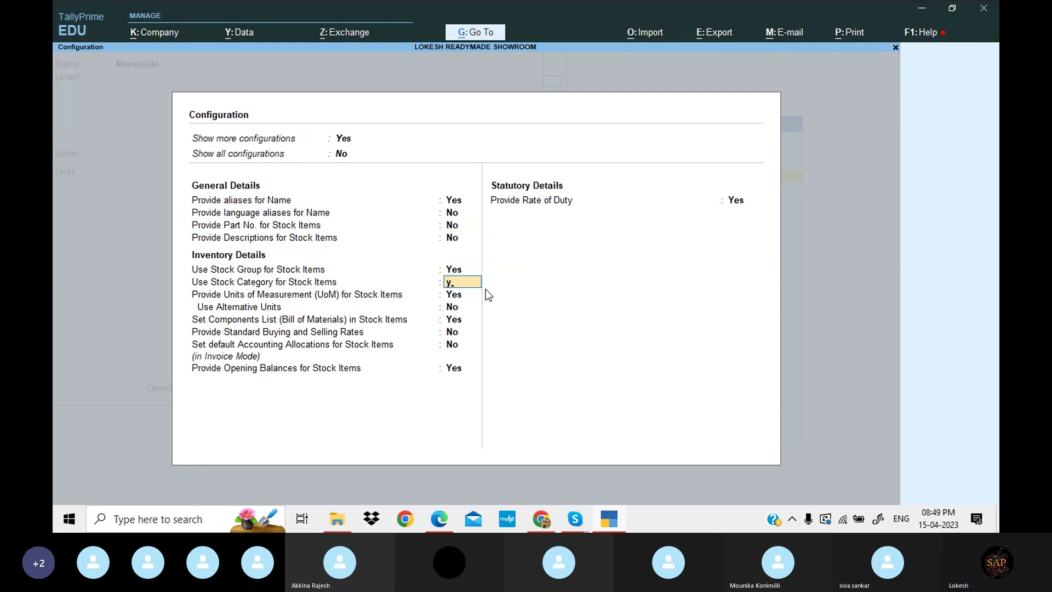
key(y)
key(Return)
key(Return)
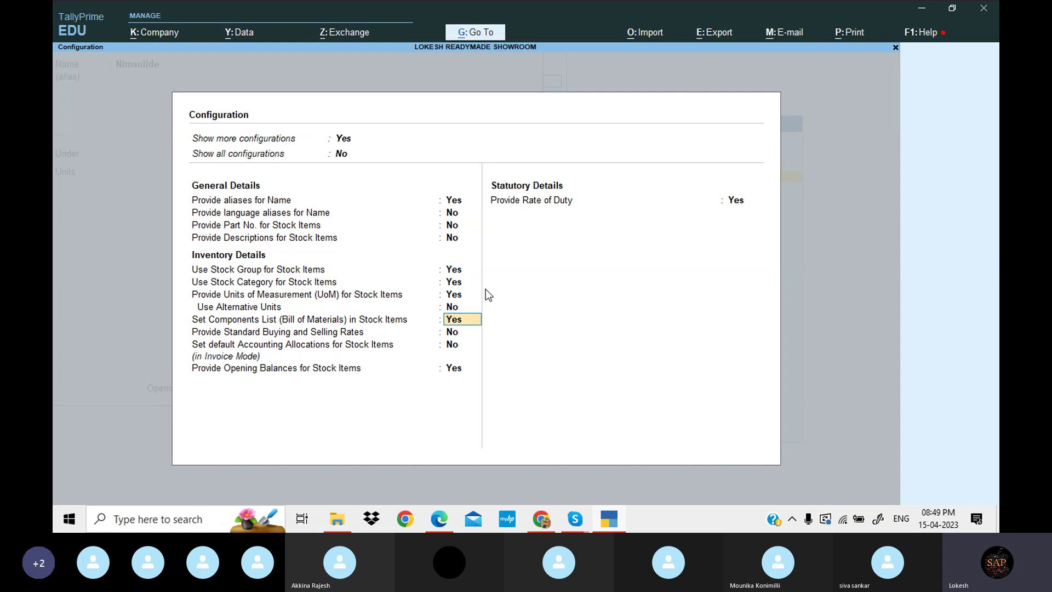
key(n)
key(Return)
key(Return)
key(Return)
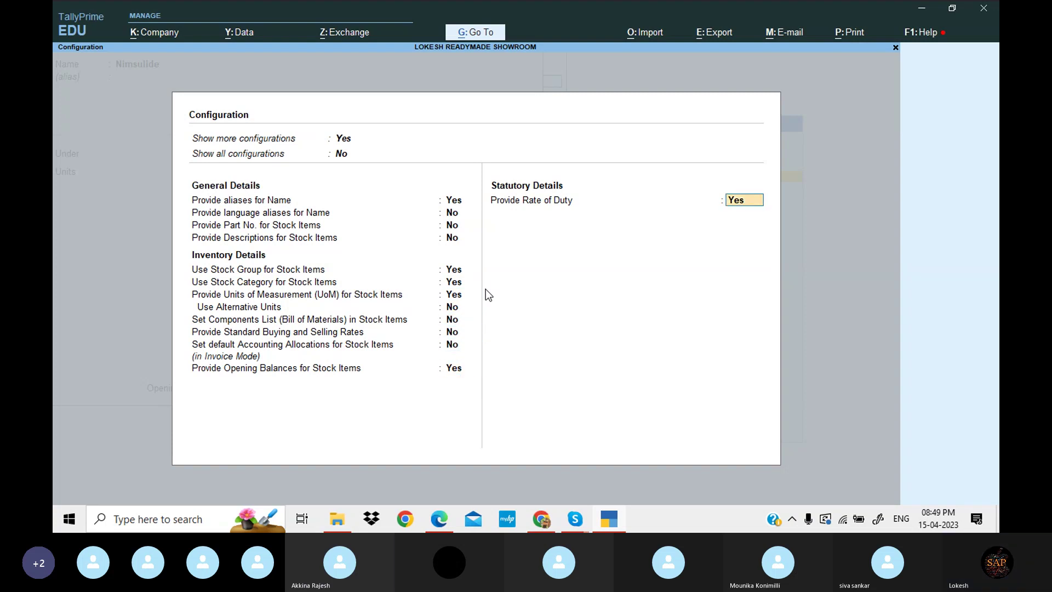
key(Return)
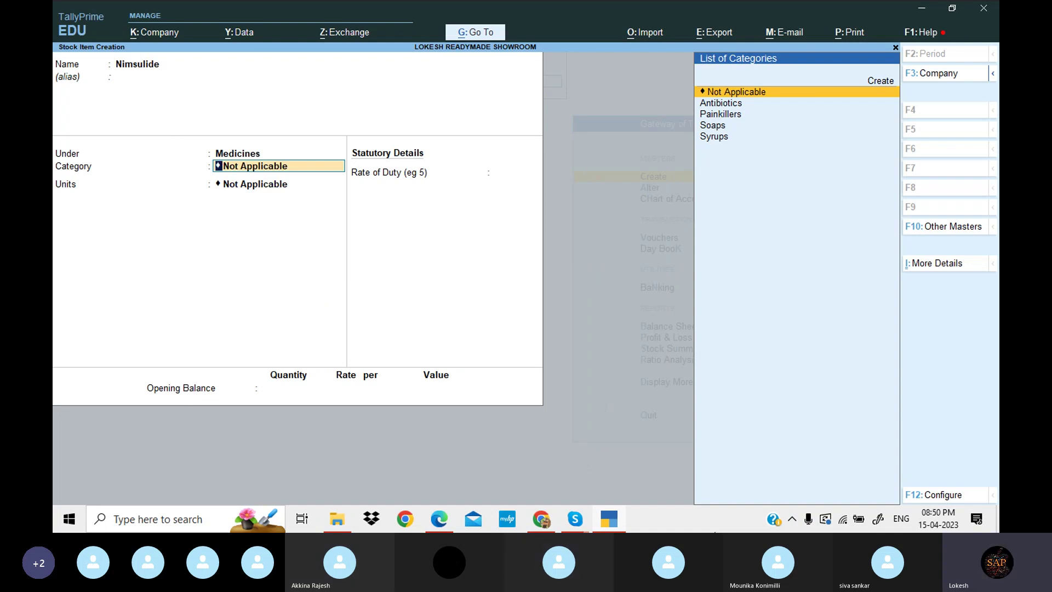
Check the item's heading in the Problem-12 PDF and assign the Nimsulide stock item to the Painkillers category in TallyPrime
click(619, 521)
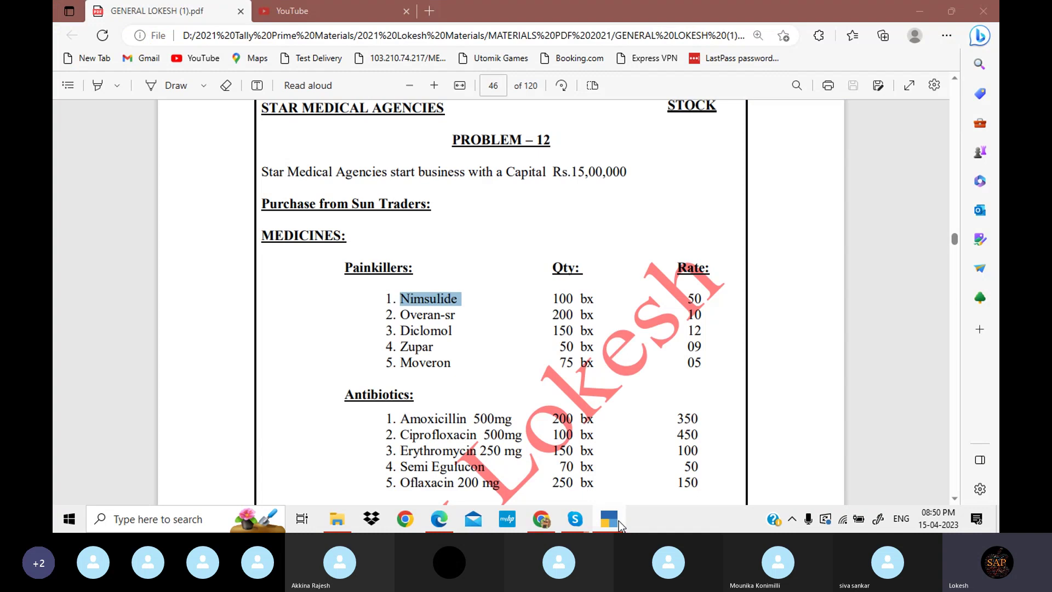
drag(345, 267, 399, 266)
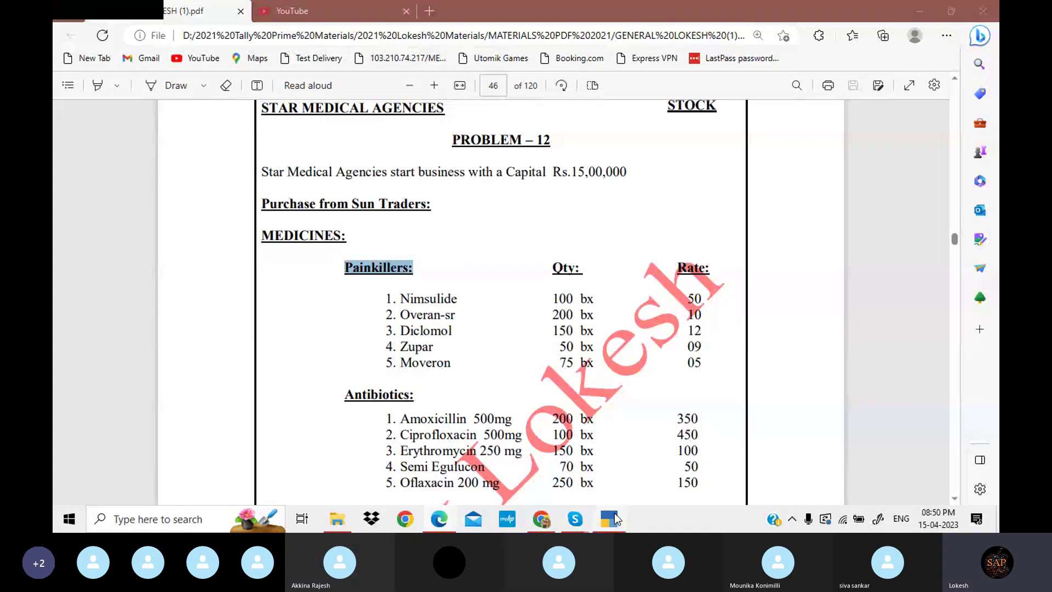
click(609, 519)
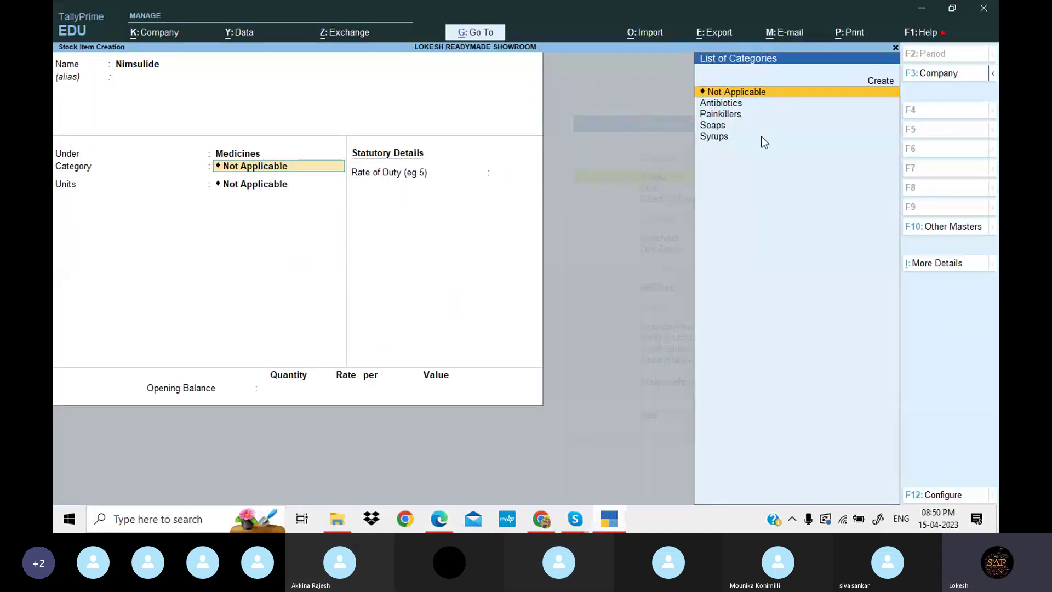
click(724, 117)
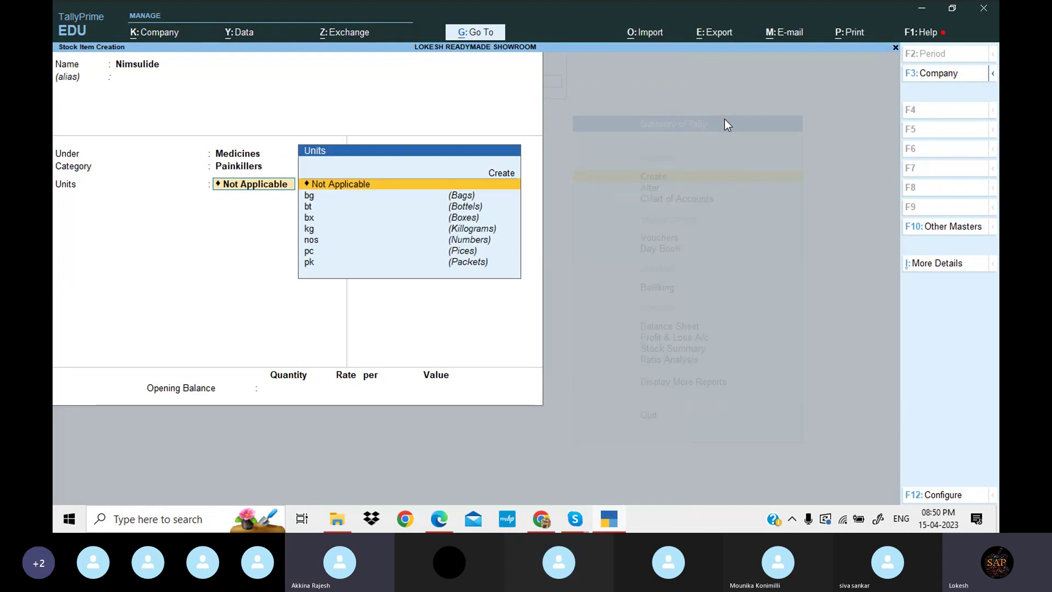
Check Nimsulide's unit in the PDF, set its units to bx (Boxes) in TallyPrime, and save the item without an opening balance
click(609, 519)
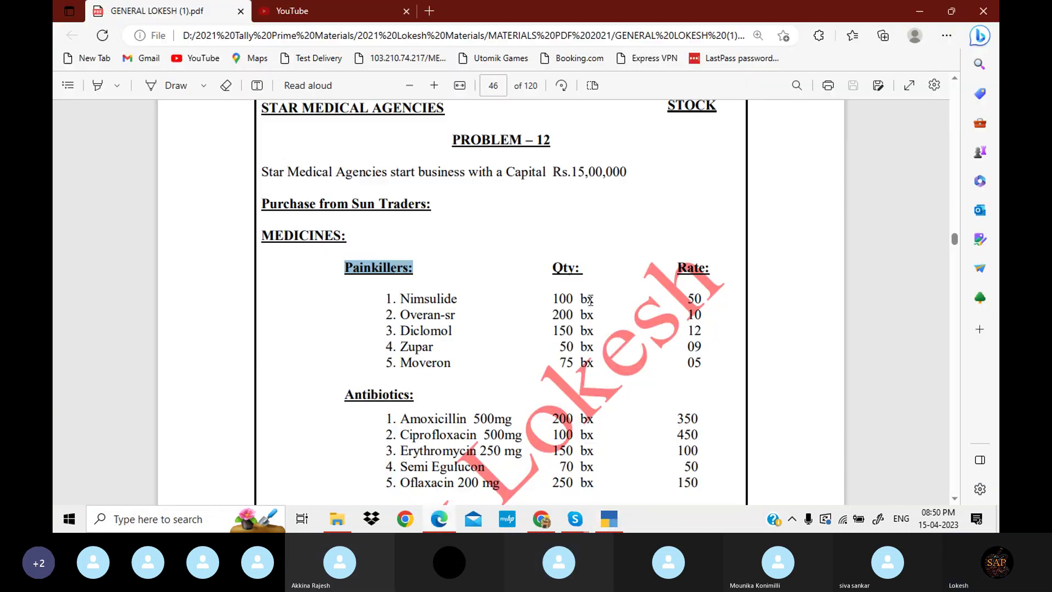
double_click(587, 299)
key(alt+Tab)
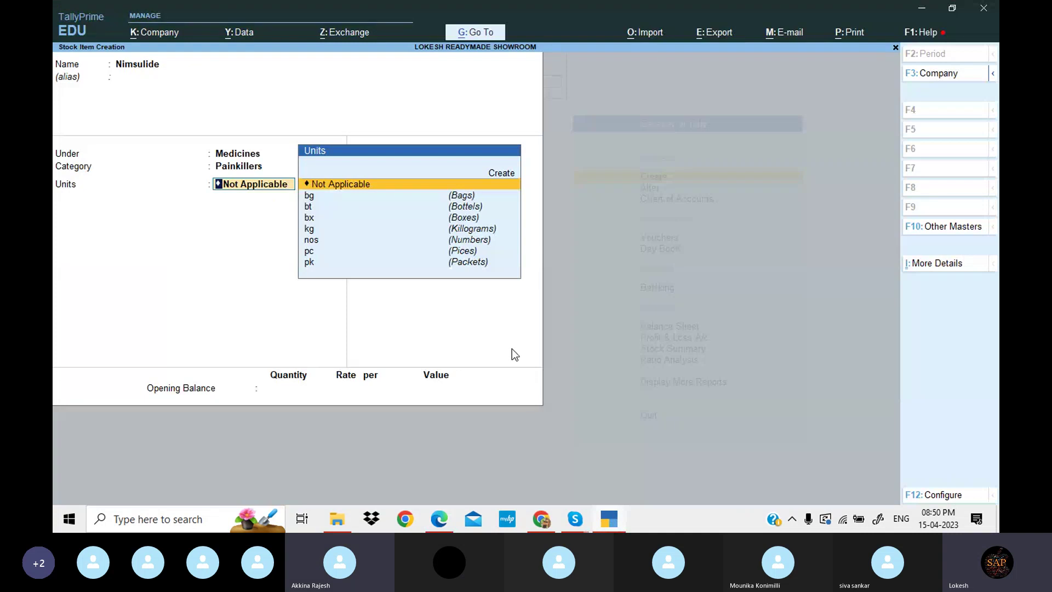
key(Down)
key(Down)
key(Down)
key(Down)
key(Up)
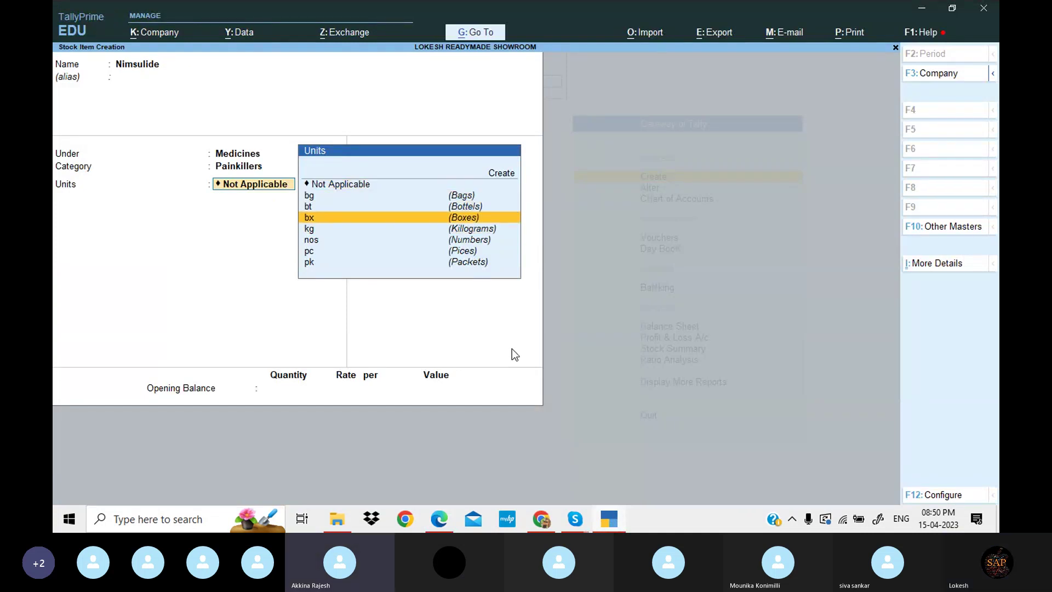
key(Return)
key(Return)
key(Return)
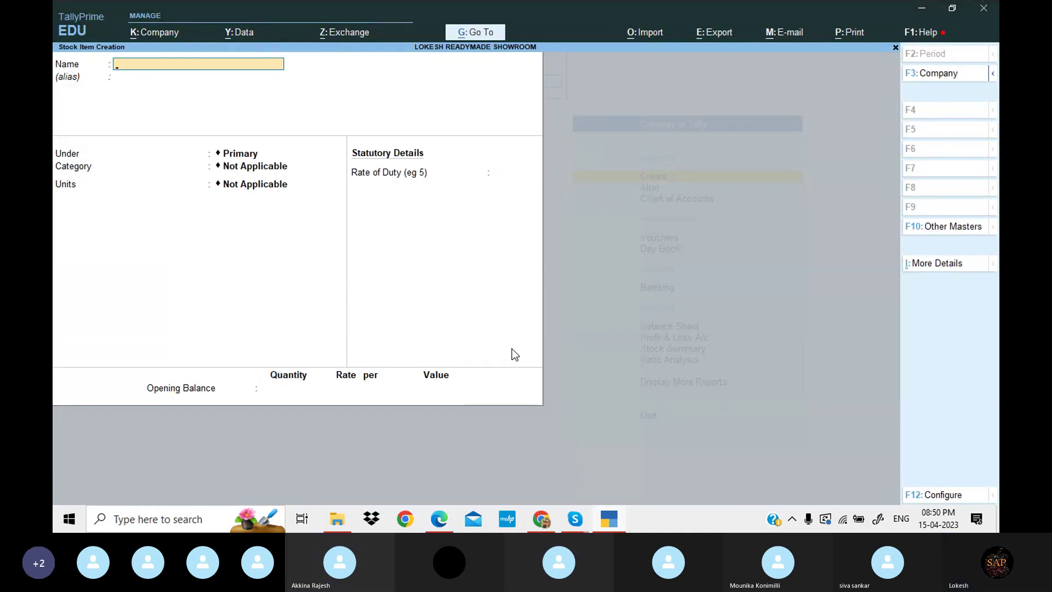
Start a stock item named Overan-sr, copied from the PDF's Painkillers list, and place it under the Medicines group in TallyPrime
key(alt+Tab)
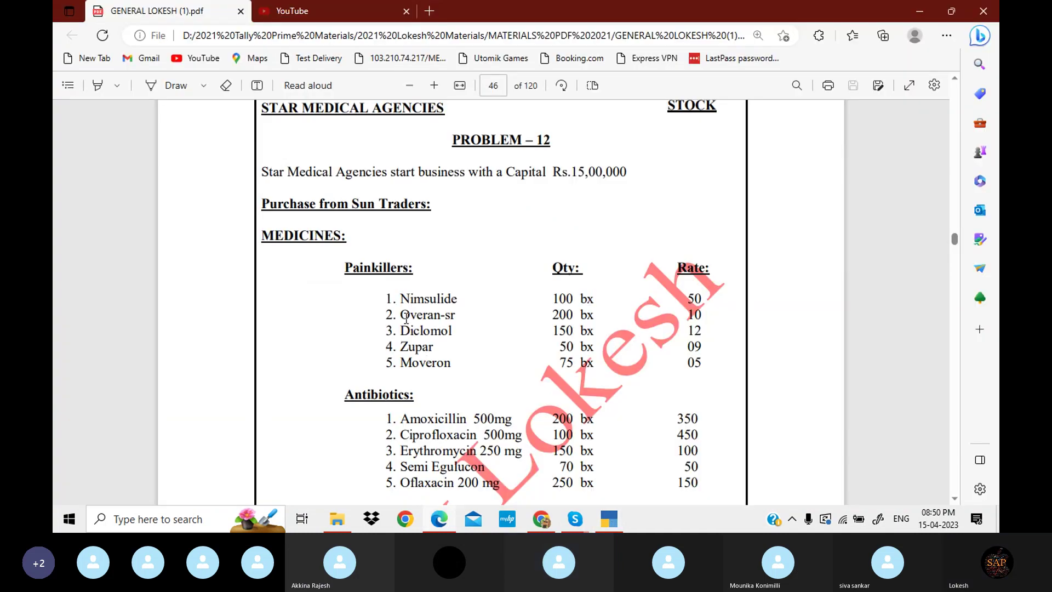
drag(401, 316, 465, 313)
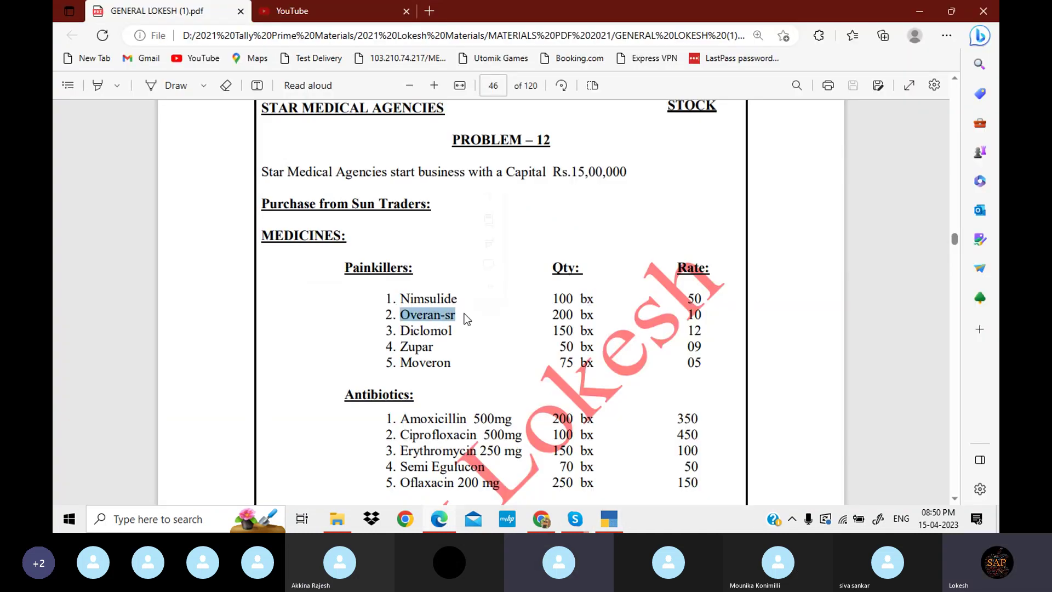
click(611, 520)
key(ctrl+alt+v)
key(Return)
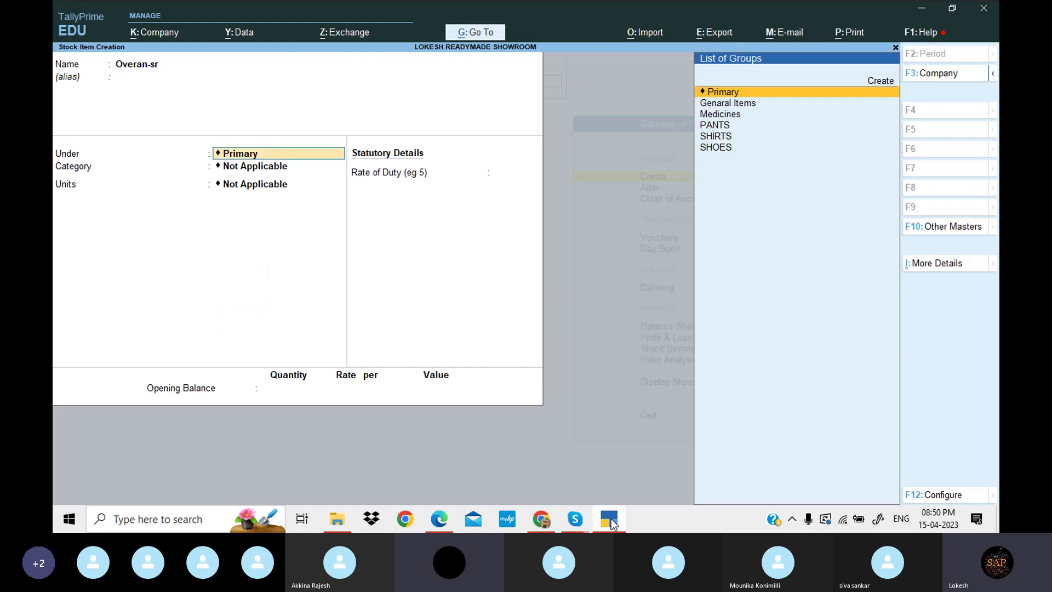
key(Down)
key(Down)
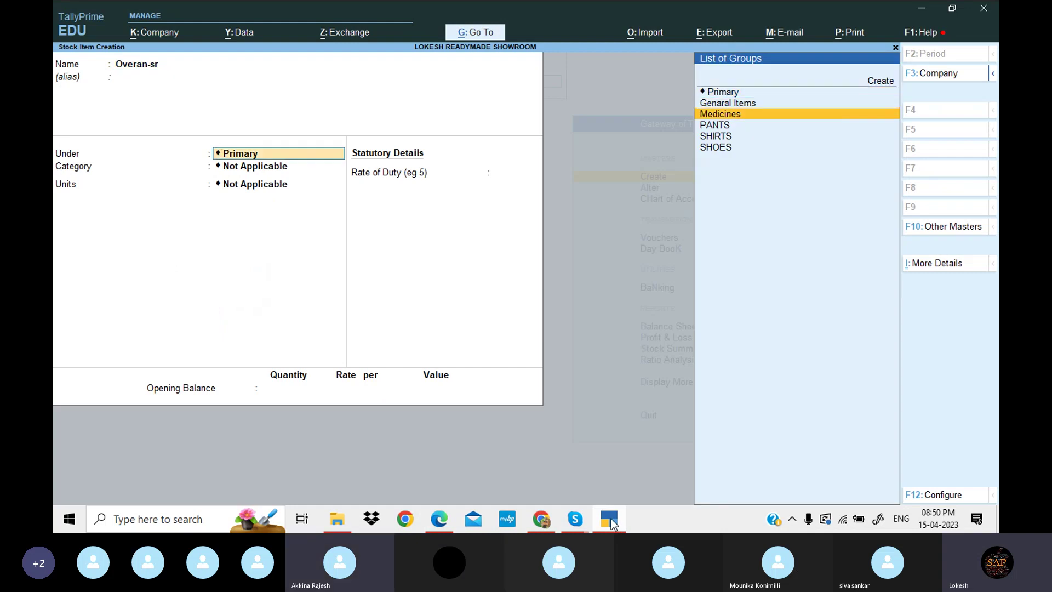
key(Return)
Assign Overan-sr to the Painkillers category, keep bx as its unit, and save the item without an opening balance
key(Down)
key(Down)
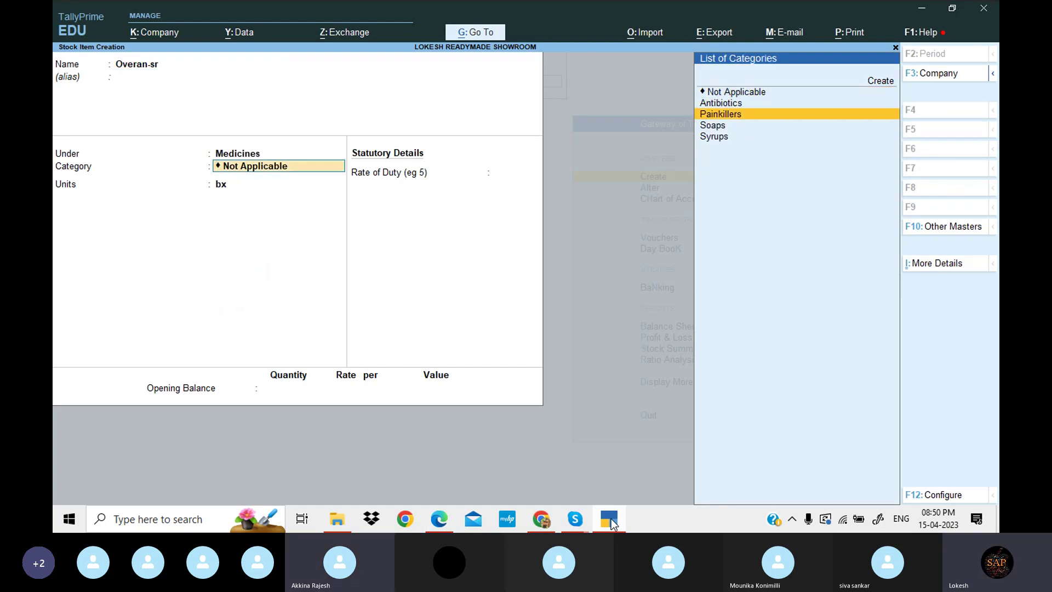
key(Return)
key(Return)
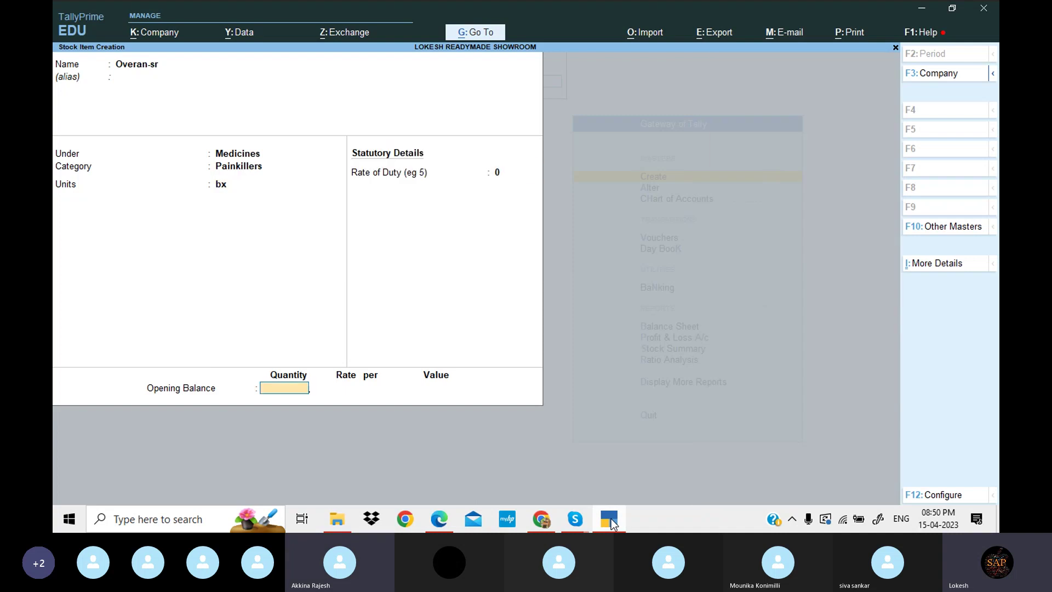
key(Return)
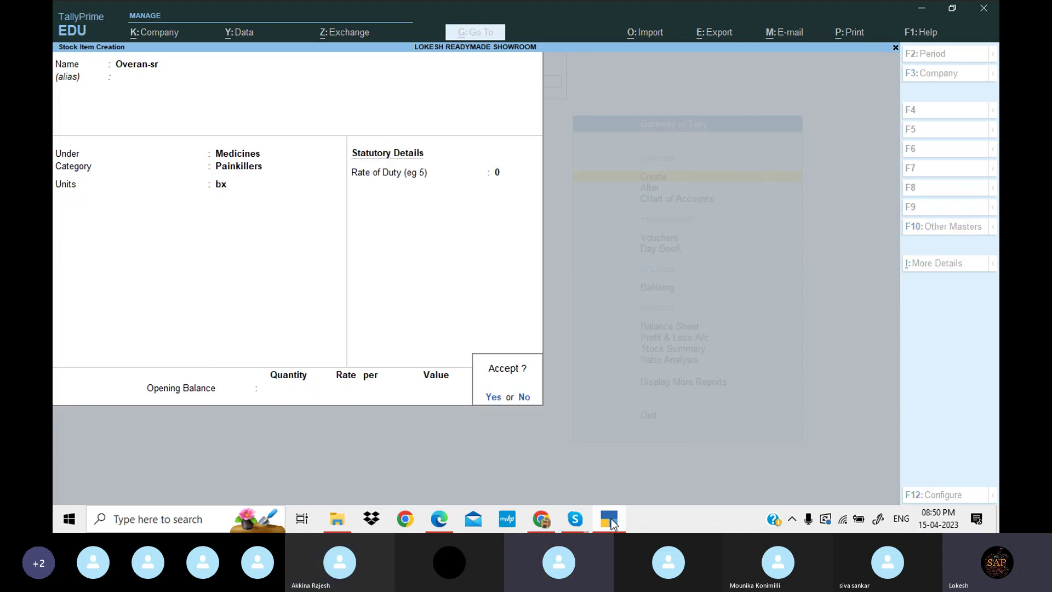
key(Return)
Start a stock item named Amoxicillin 500mg, copied from the PDF's Antibiotics list, and place it under the Medicines group in TallyPrime
click(439, 519)
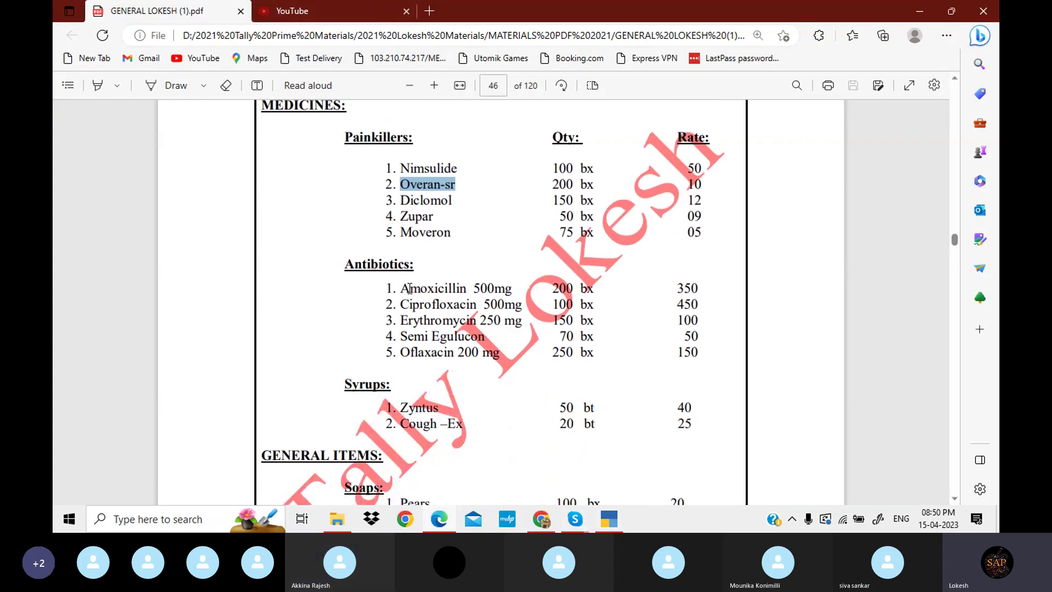
drag(400, 289, 513, 296)
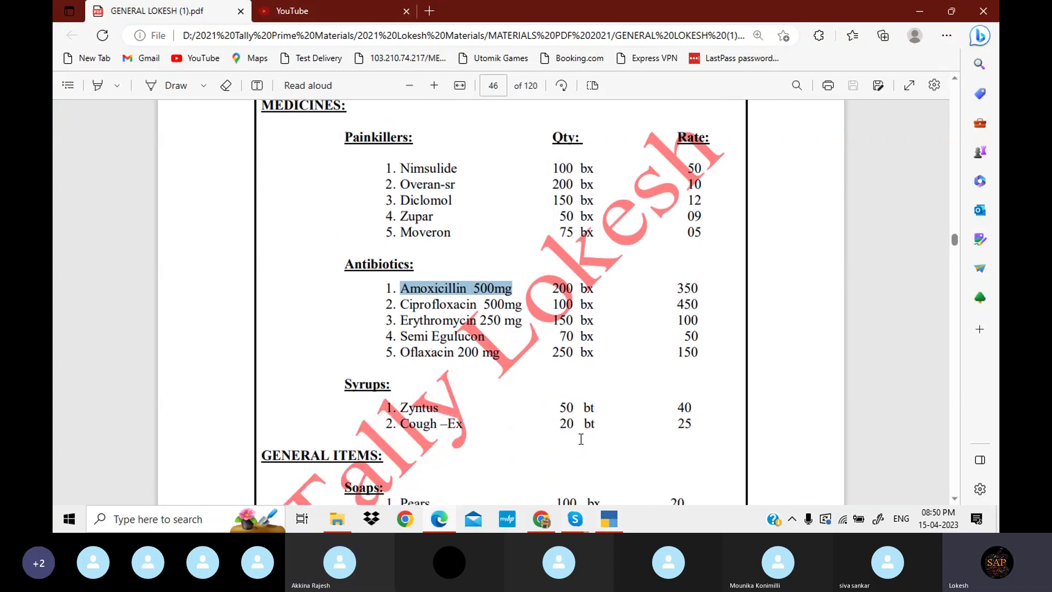
click(609, 518)
key(ctrl+alt+v)
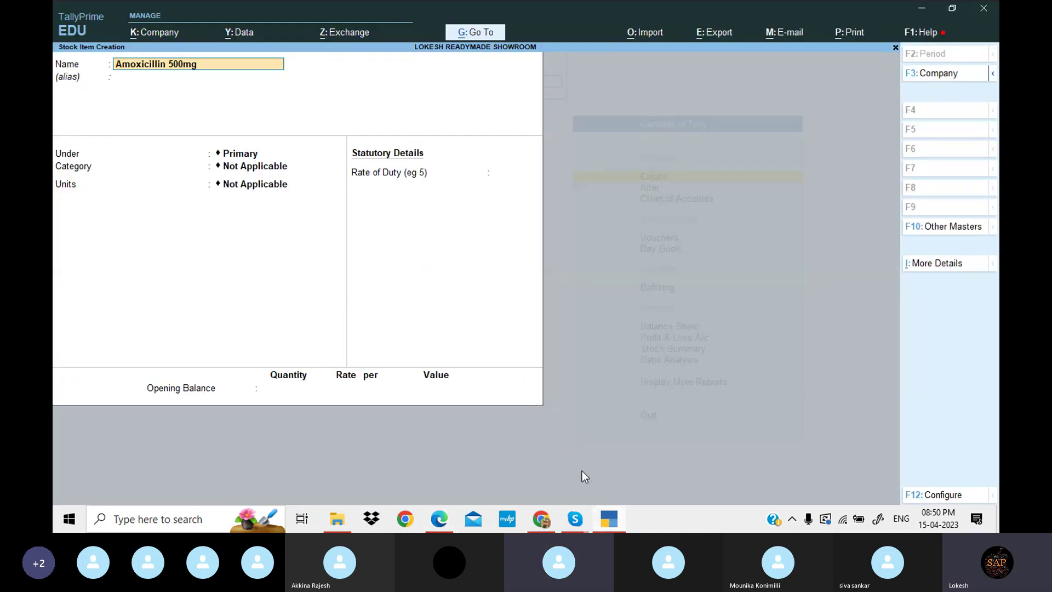
key(Return)
key(Return)
key(Down)
key(Down)
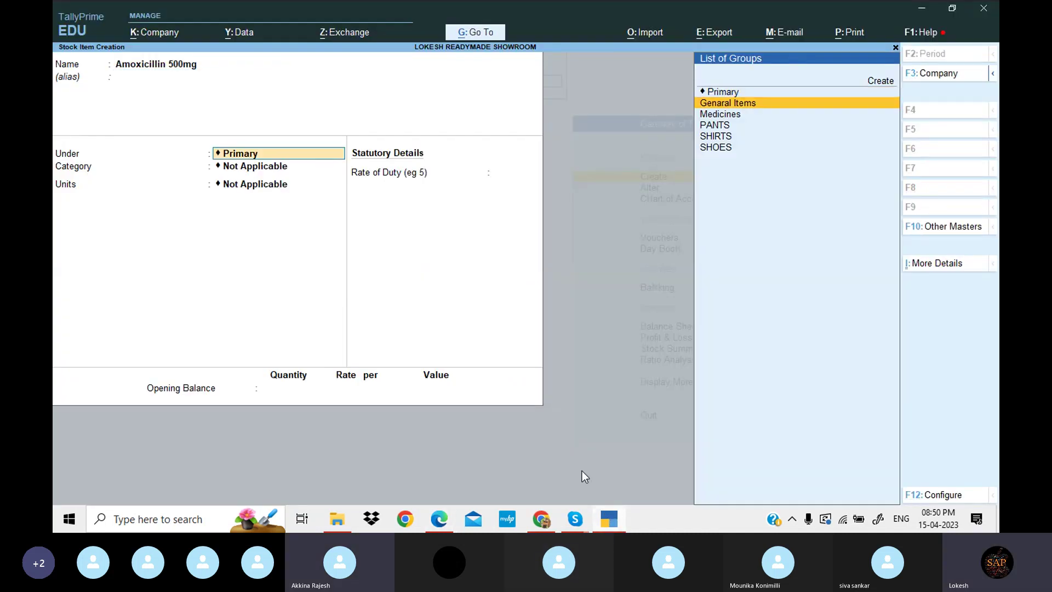
key(Return)
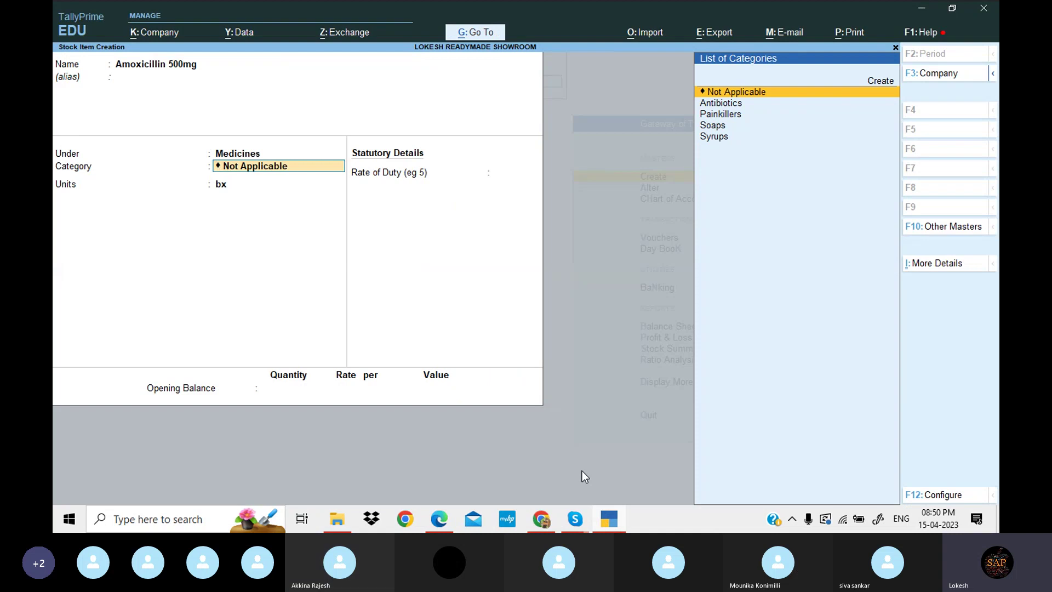
Assign Amoxicillin 500mg to the Antibiotics category with bx units as listed in the PDF, and save the item
key(Down)
key(Return)
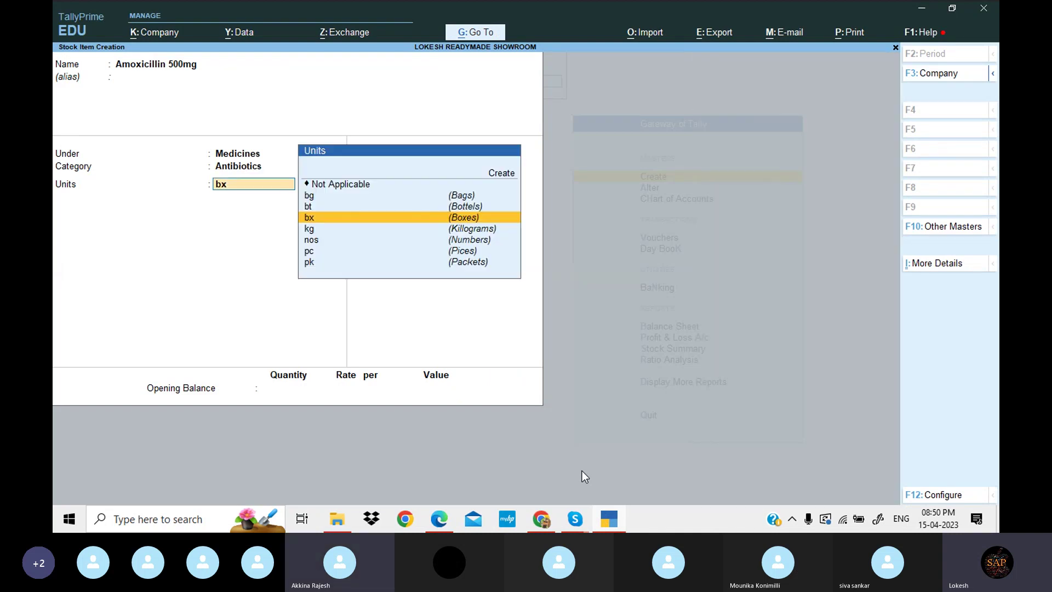
click(615, 520)
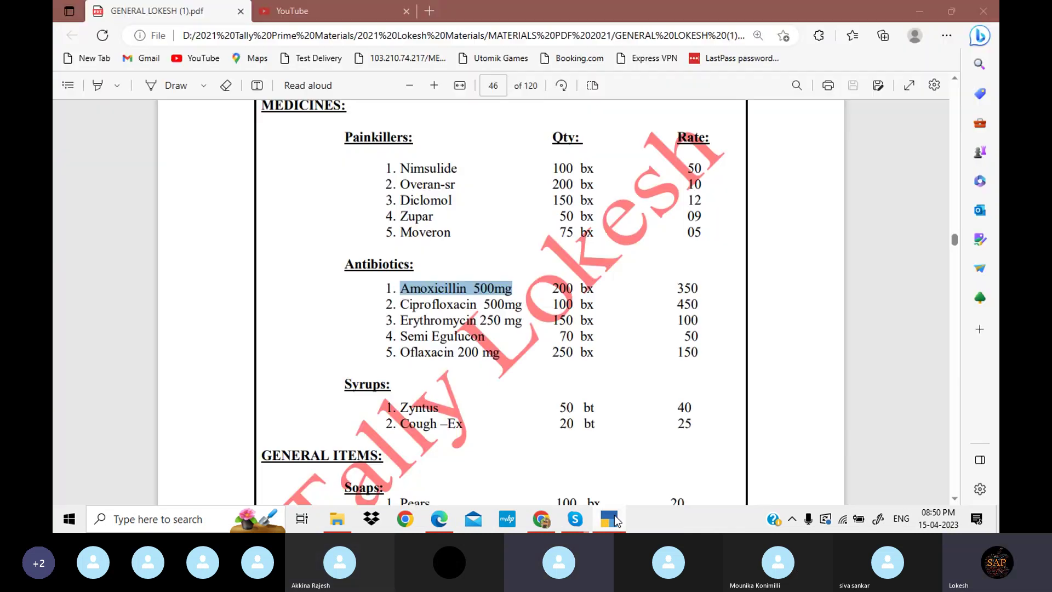
click(615, 520)
key(Return)
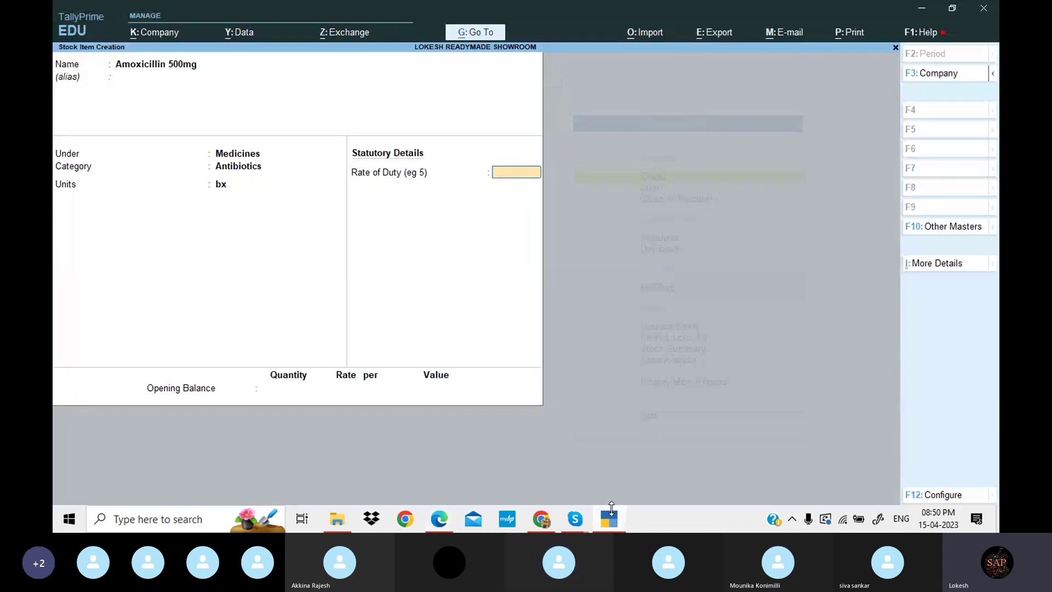
key(Return)
key(Return)
key(Return)
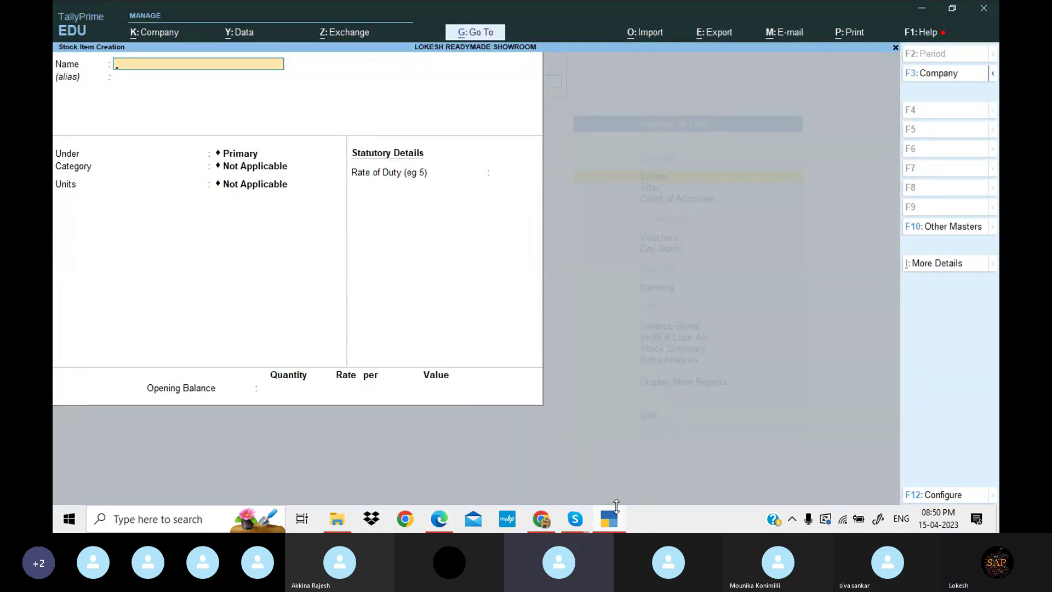
Copy Ciprofloxacin 500mg from the PDF's Antibiotics list as a new stock item name and place the item under Medicines in TallyPrime
click(615, 520)
scroll(426, 241, down, 1)
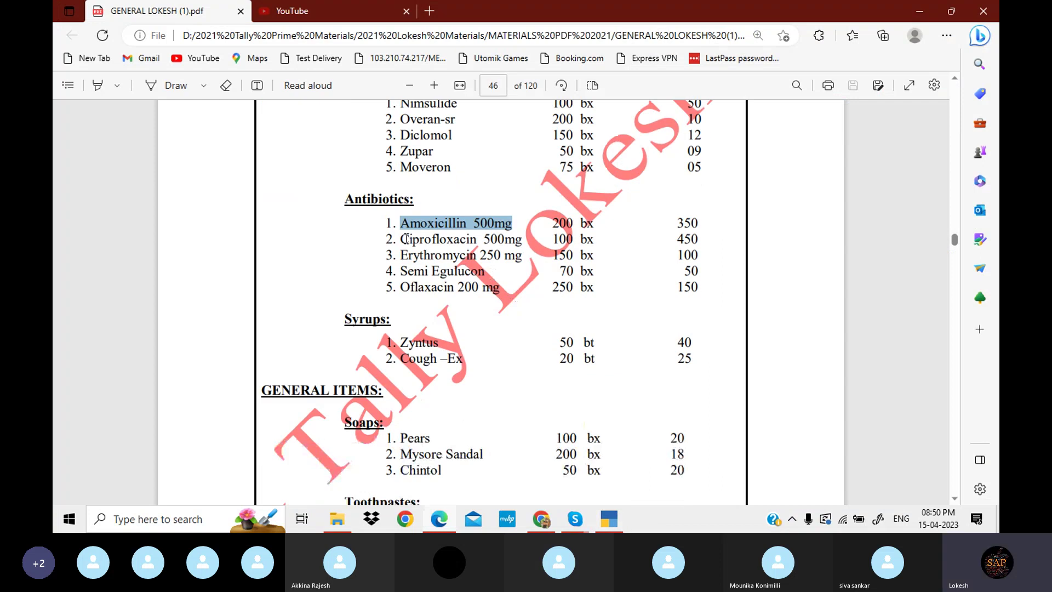
drag(393, 238, 518, 241)
key(ctrl+c)
click(404, 241)
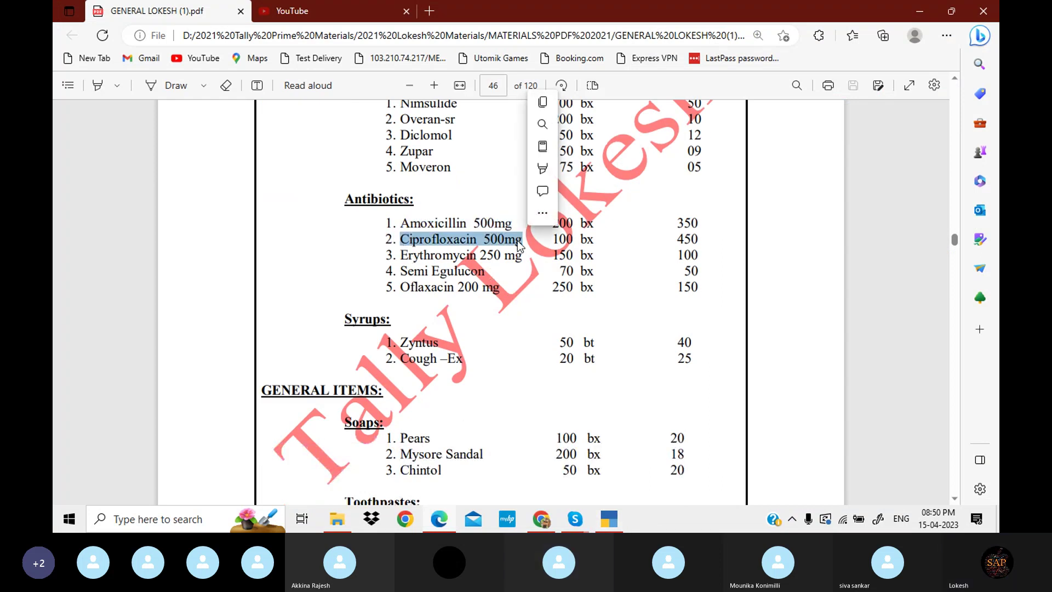
click(610, 522)
key(ctrl+v)
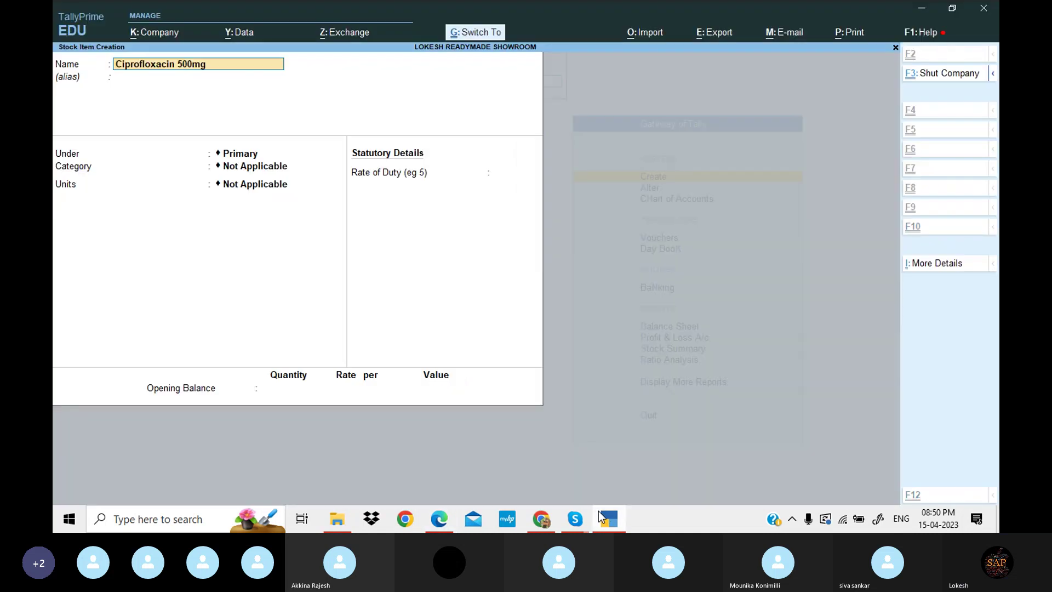
key(Return)
key(Return)
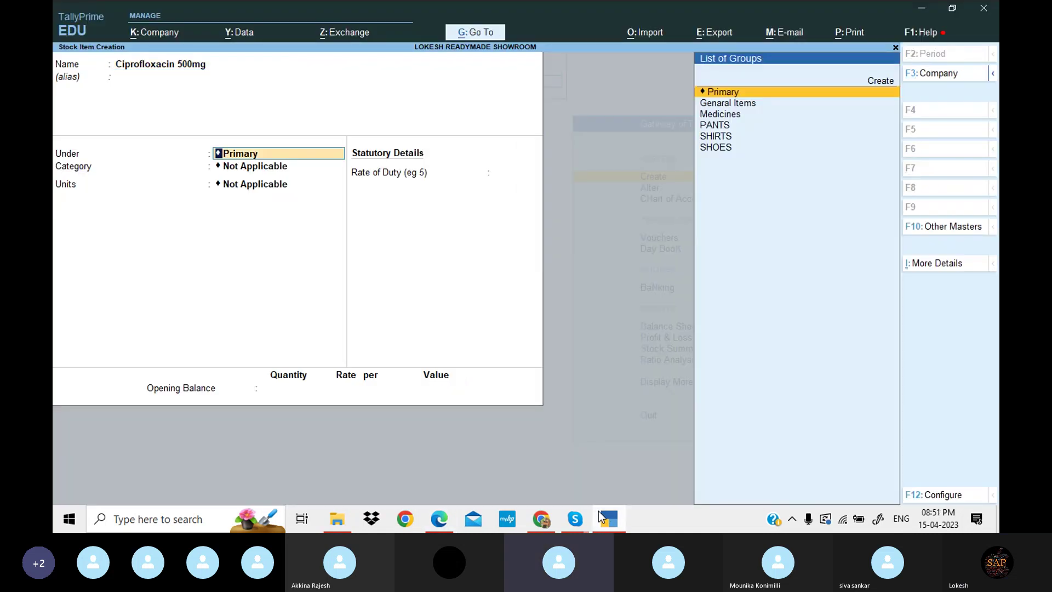
key(Down)
key(Down)
key(Return)
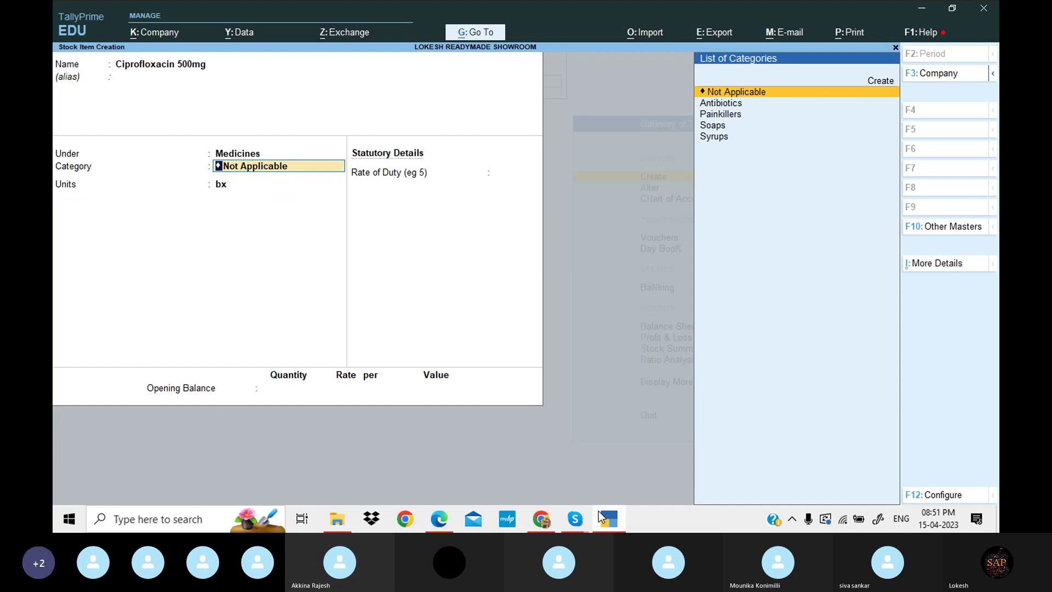
Assign Ciprofloxacin 500mg to the Antibiotics category, keep bx as its unit, and save the item
key(Down)
key(Return)
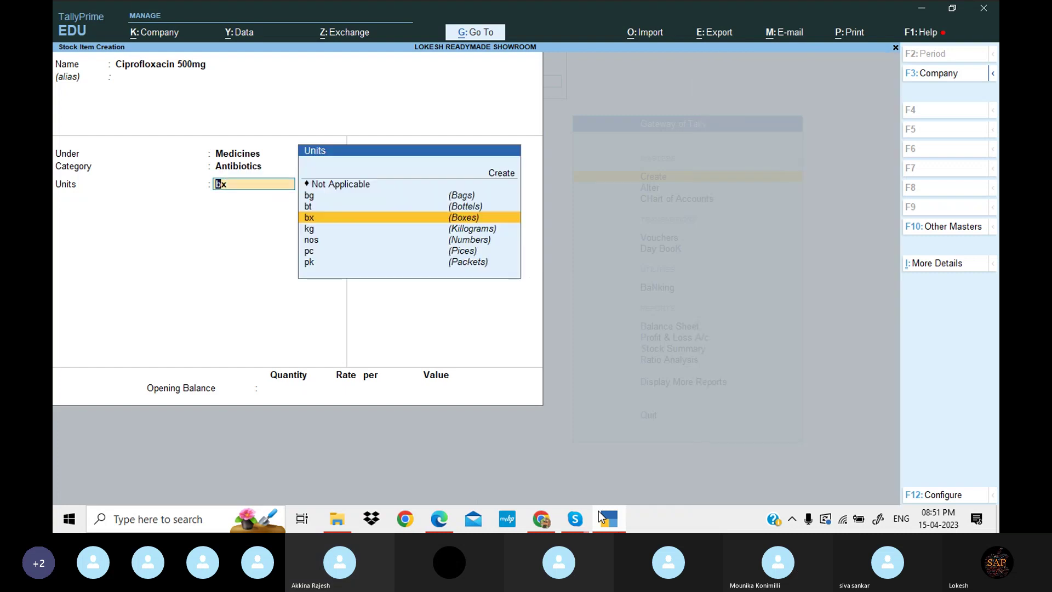
key(Return)
key(Return)
key(Return)
key(Return)
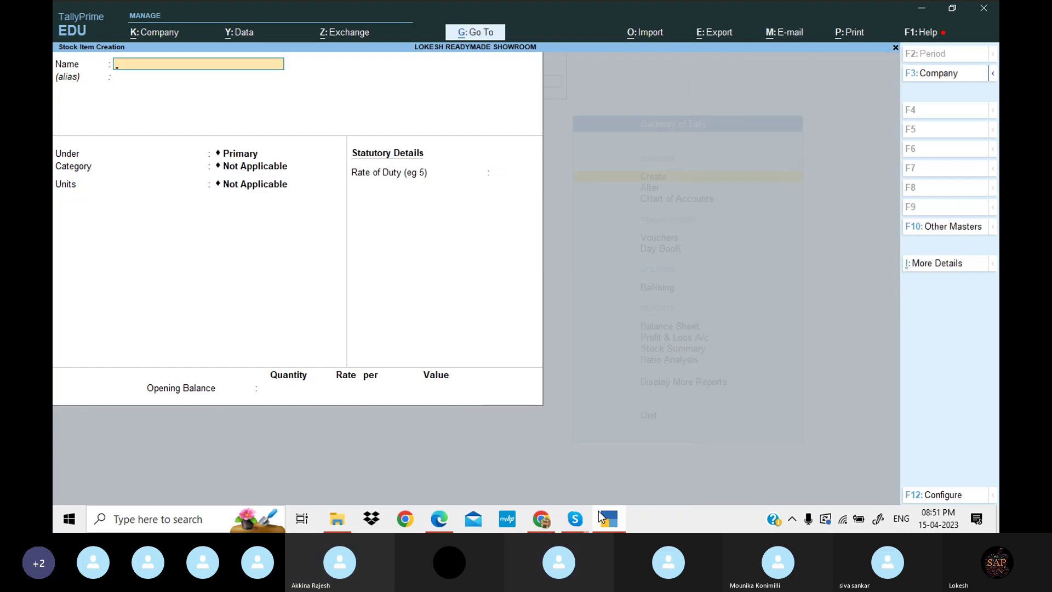
Copy Zyntus from the PDF's Syrups list as a new stock item name and place the item under Medicines in TallyPrime
click(617, 524)
scroll(403, 211, down, 1)
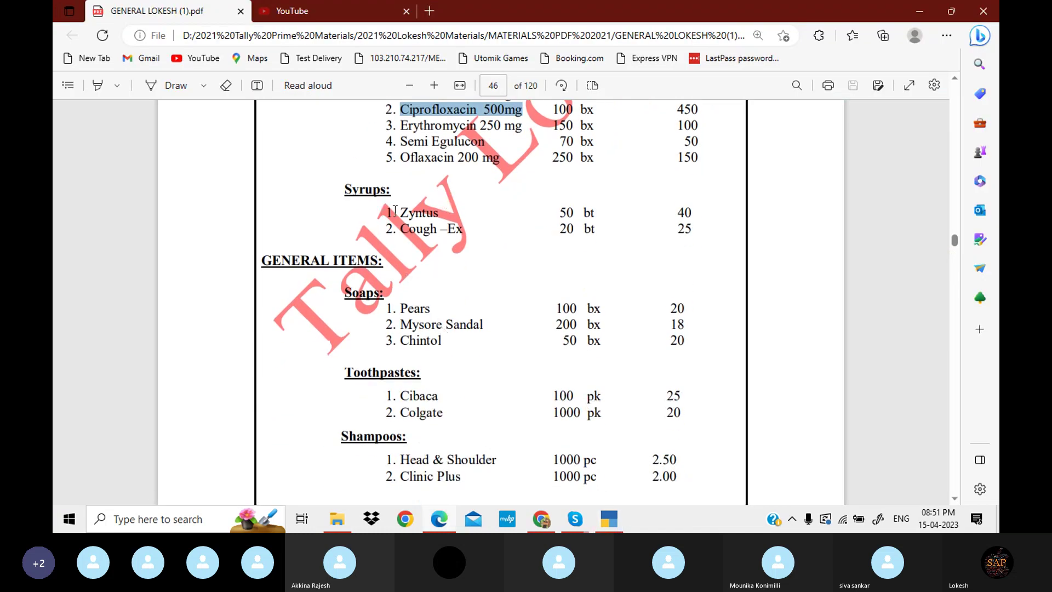
drag(402, 211, 443, 213)
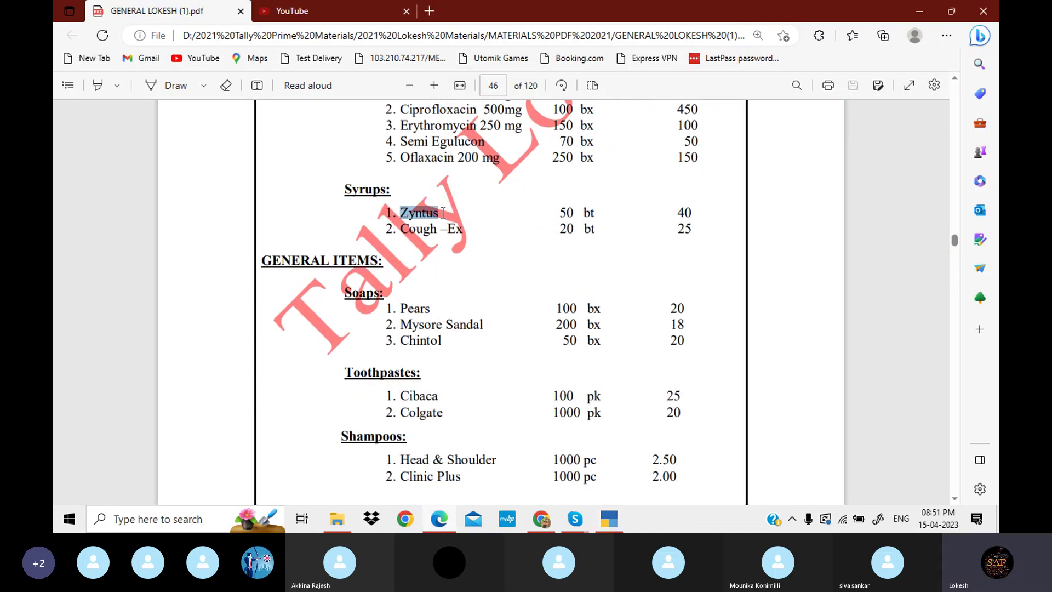
click(609, 518)
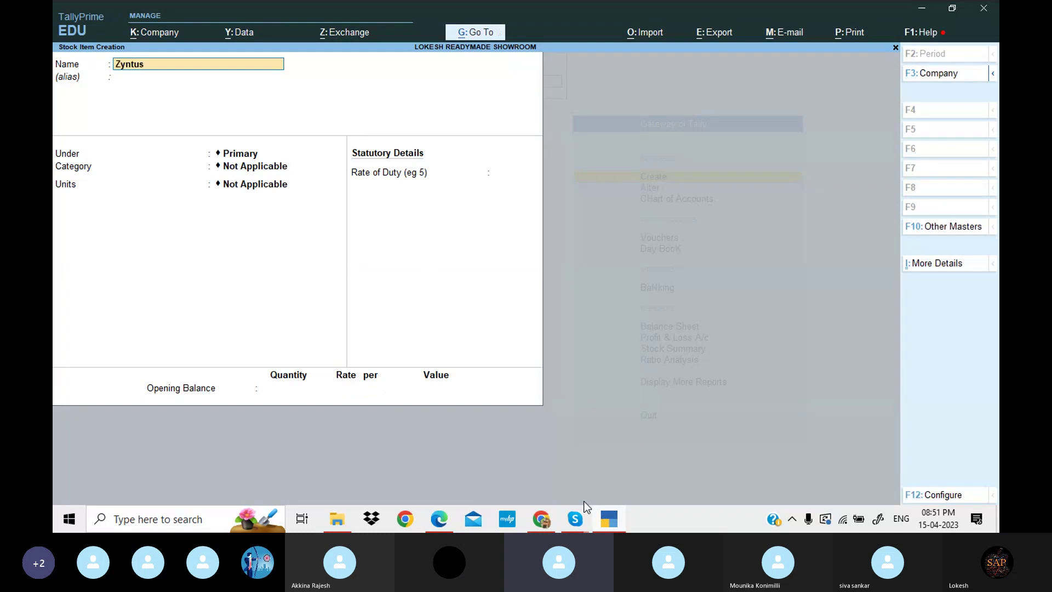
key(Return)
key(Down)
key(Down)
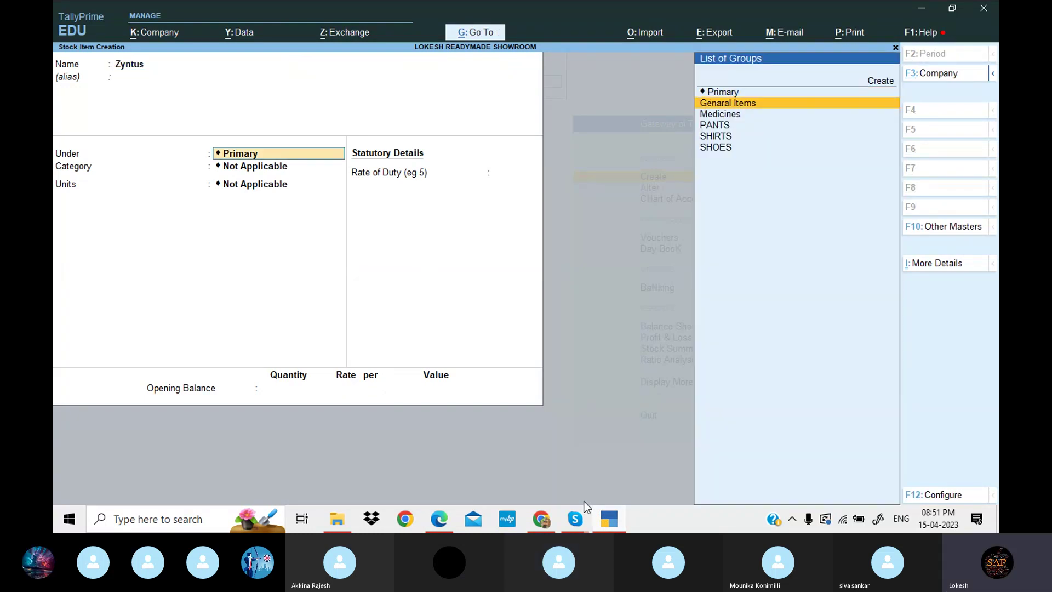
key(Return)
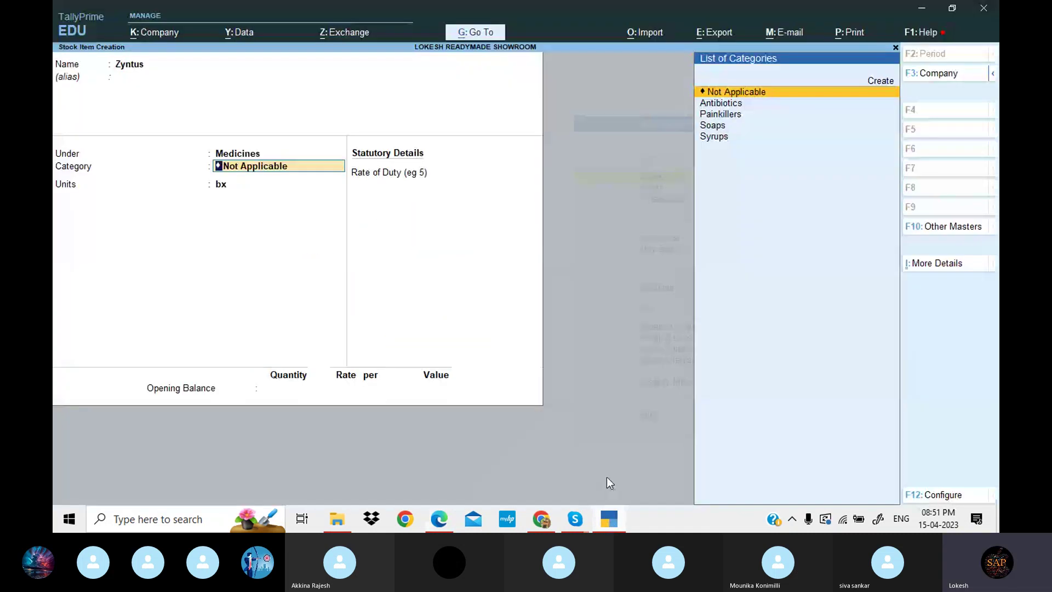
Assign the Zyntus stock item to the Syrups category
key(Down)
key(Down)
key(Down)
key(Down)
key(Return)
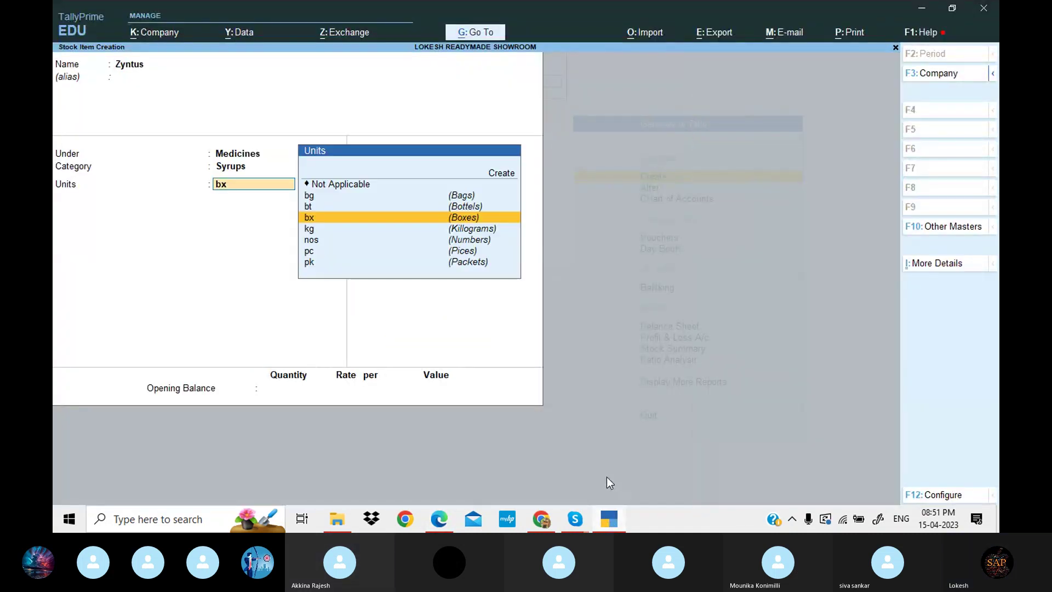
Set the unit of Zyntus to bt (Bottels) as listed in the PDF, and save the item without a duty rate
click(607, 520)
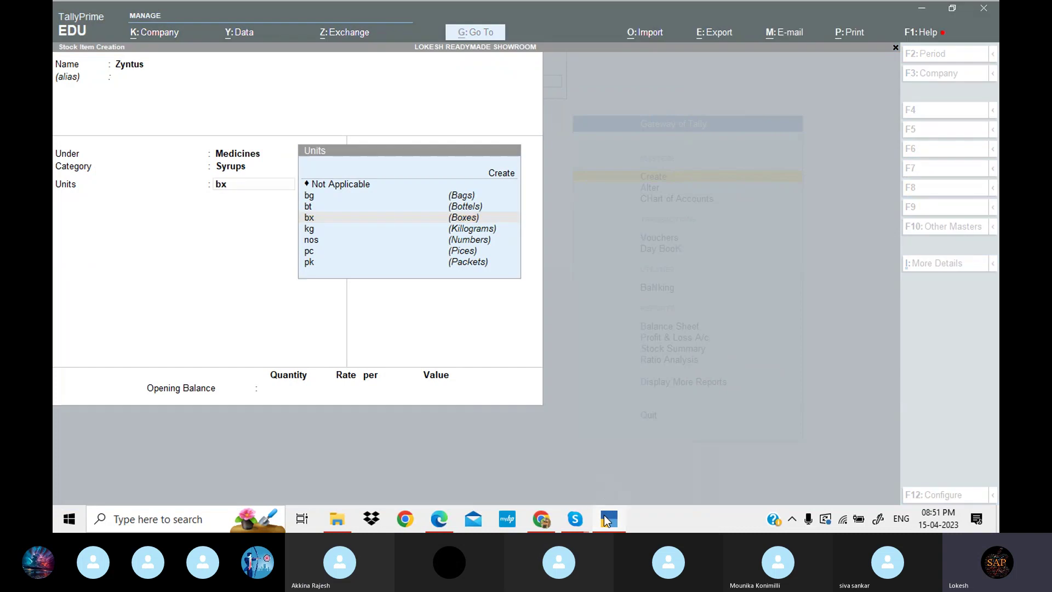
click(607, 520)
key(Down)
key(Down)
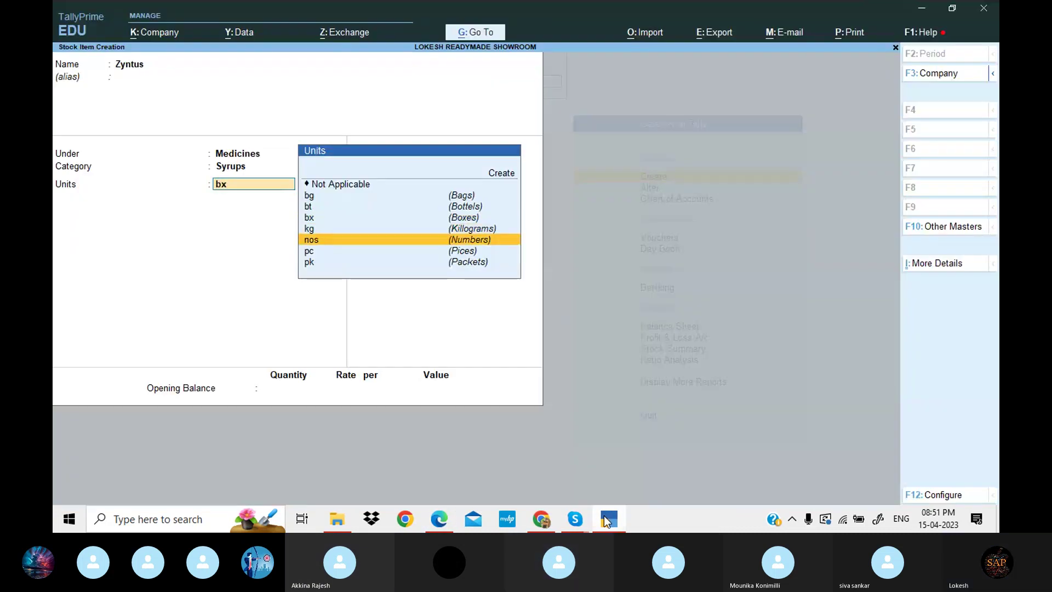
key(Up)
key(Up)
key(Up)
key(Return)
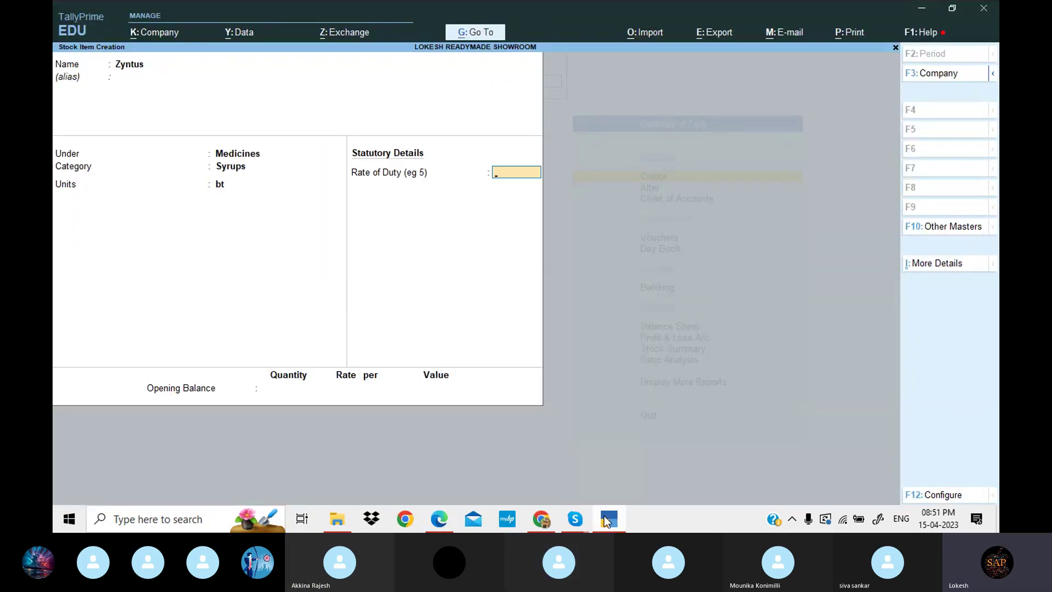
key(Return)
key(Return)
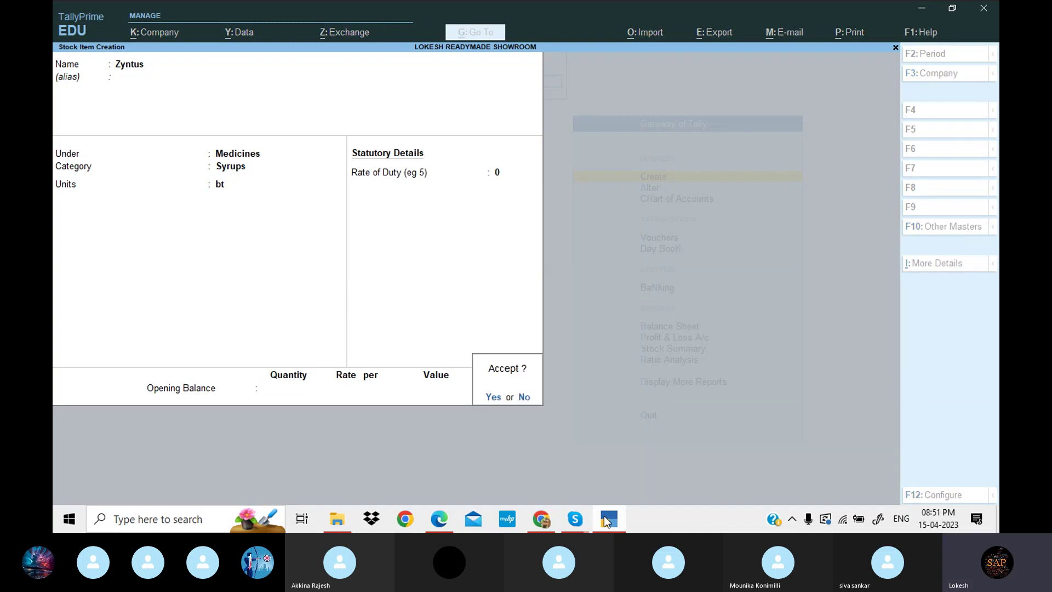
key(Return)
Copy Pears from the PDF's Soaps list as a new stock item name and place the item under Genaral Items in TallyPrime
click(607, 519)
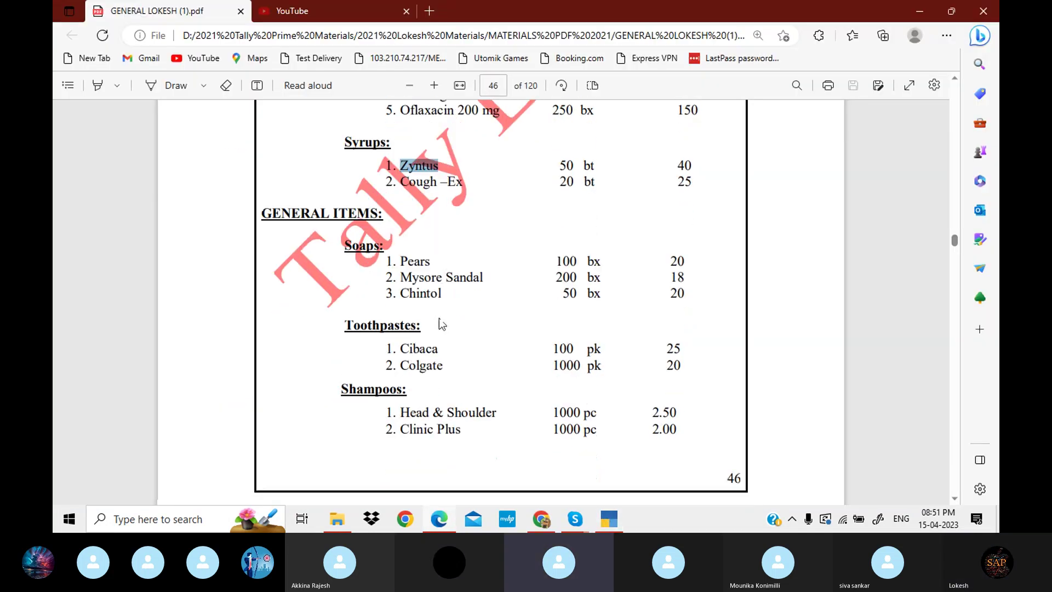
drag(409, 241, 433, 248)
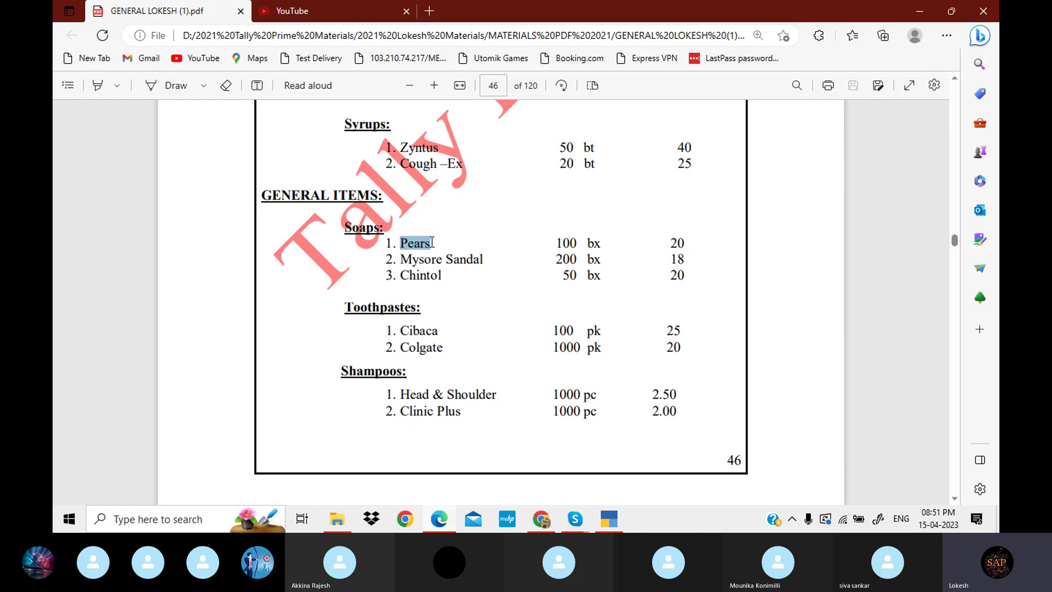
key(ctrl+c)
click(606, 520)
key(ctrl+v)
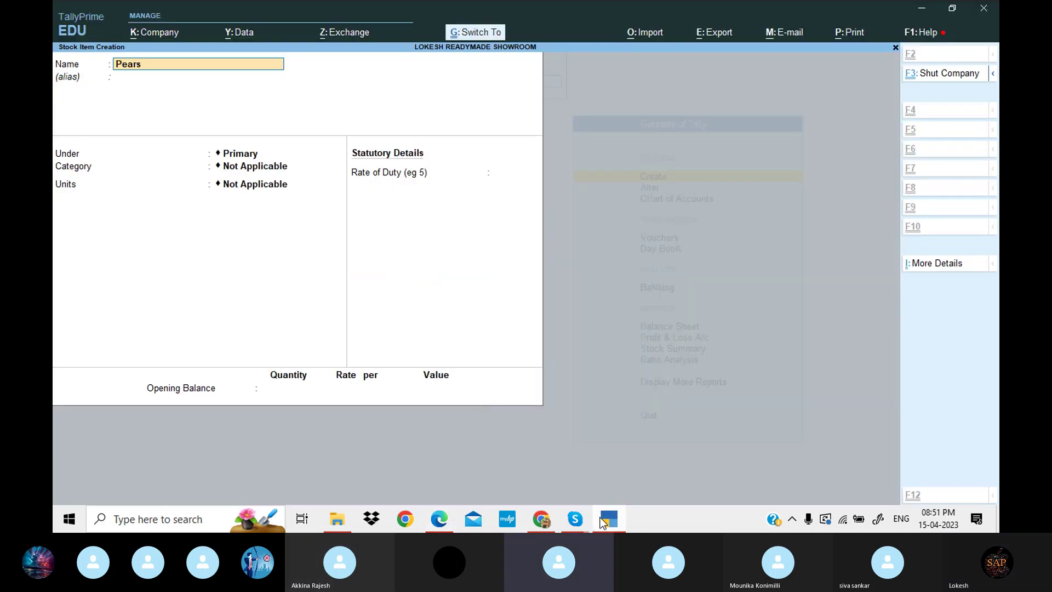
key(Return)
key(Return)
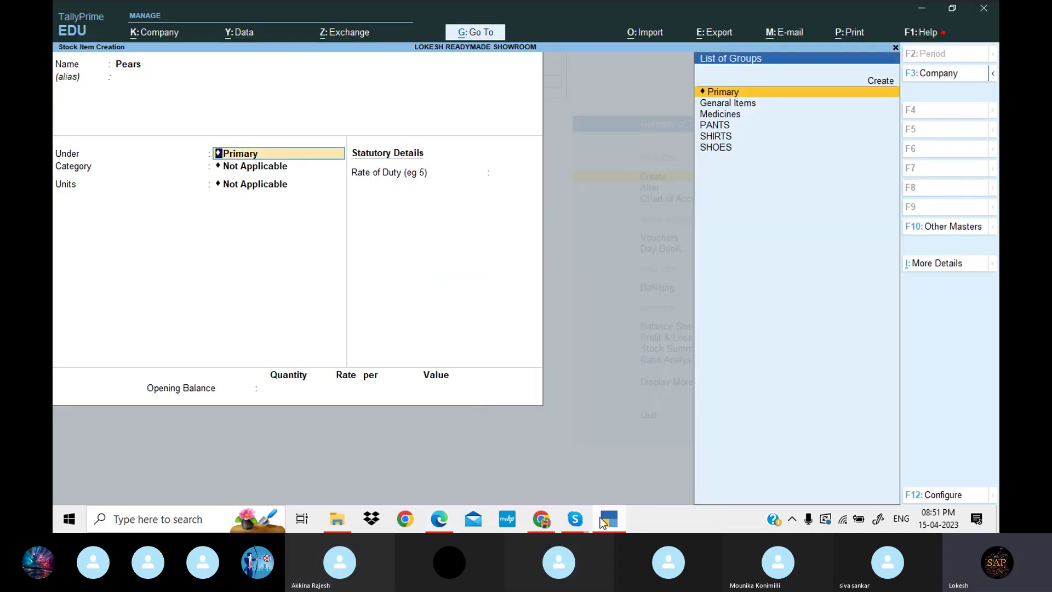
key(Down)
key(Return)
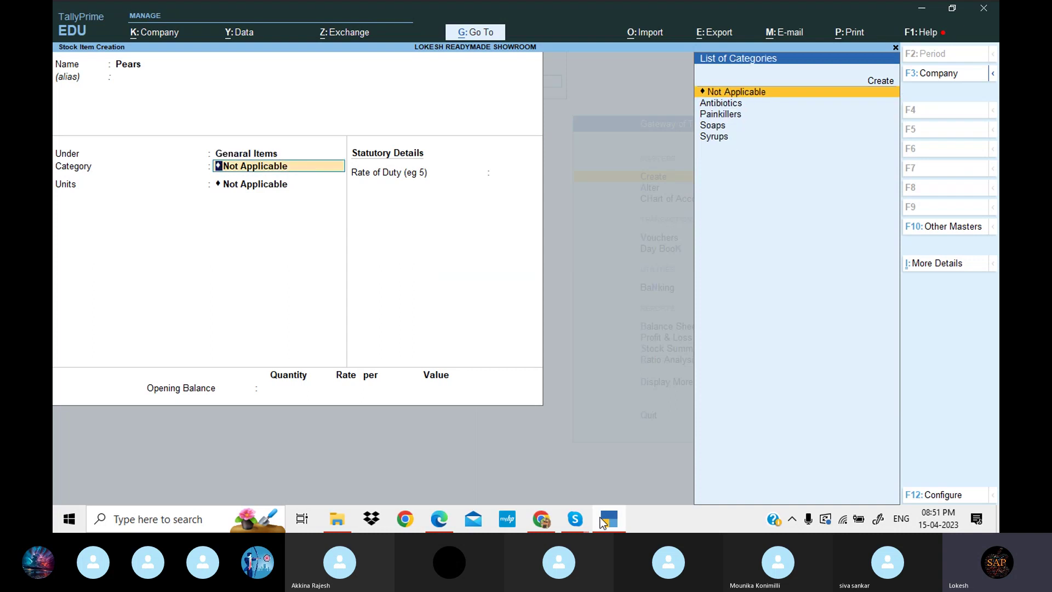
Assign the Pears stock item to the Soaps category
key(Down)
key(Down)
key(Down)
key(Return)
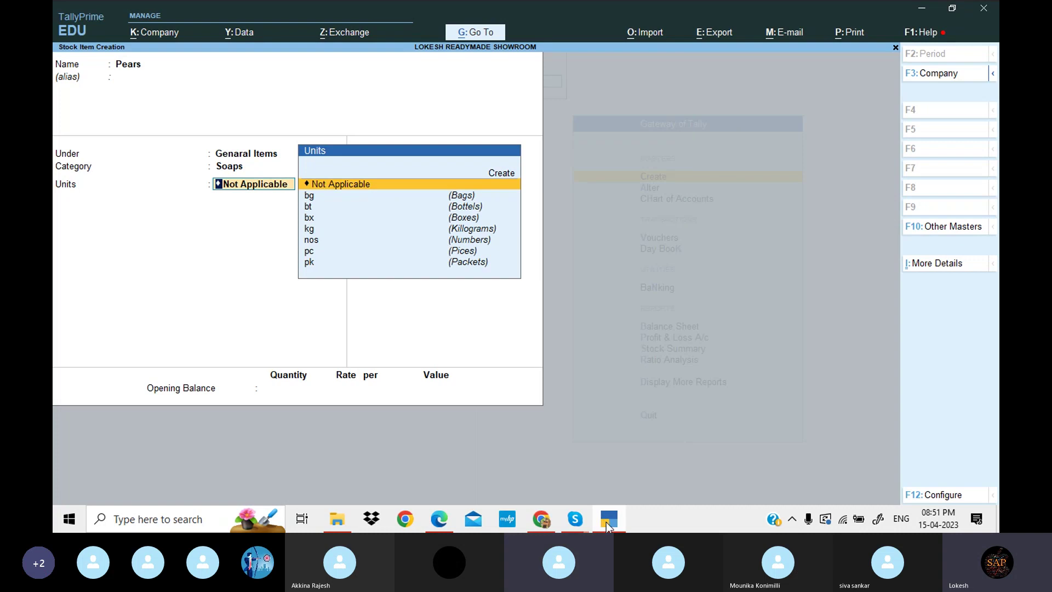
Check the unit of Pears in the PDF, set it to bx (Boxes) in TallyPrime, and save the item
click(603, 520)
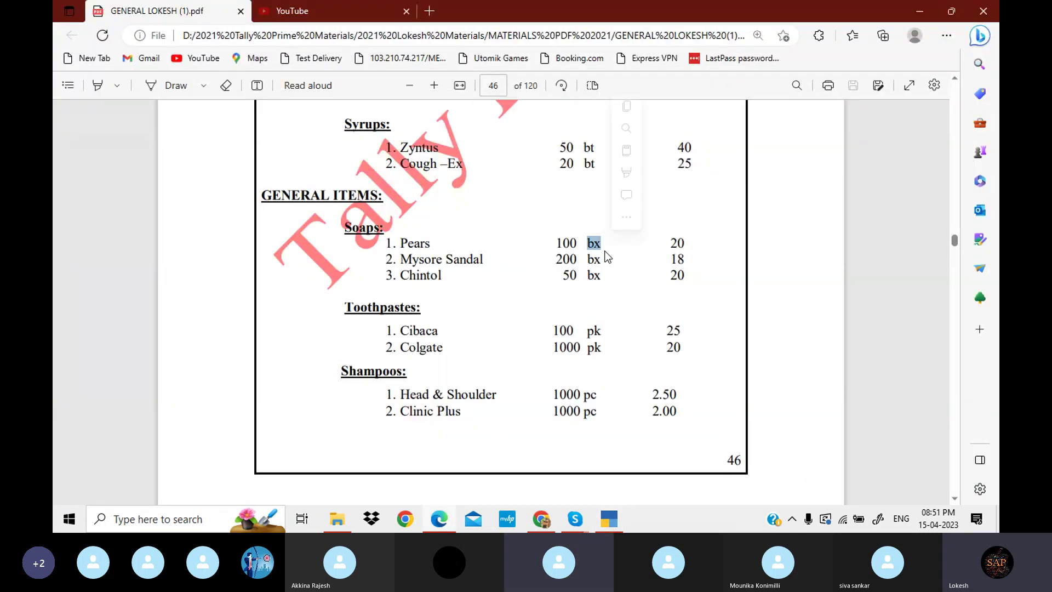
click(609, 519)
key(Down)
key(Down)
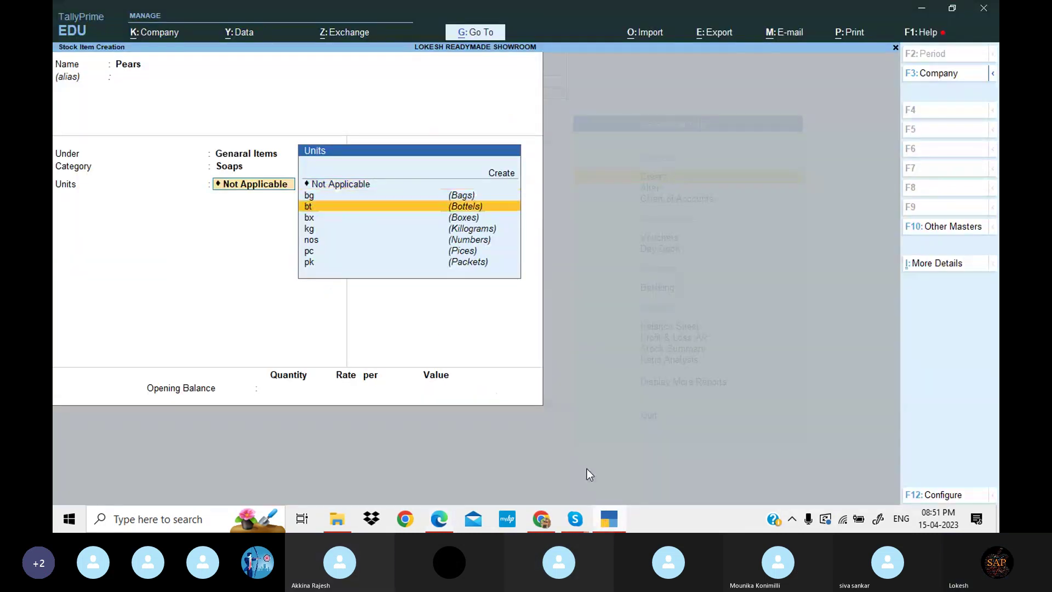
key(Down)
key(Return)
key(Return)
key(Return)
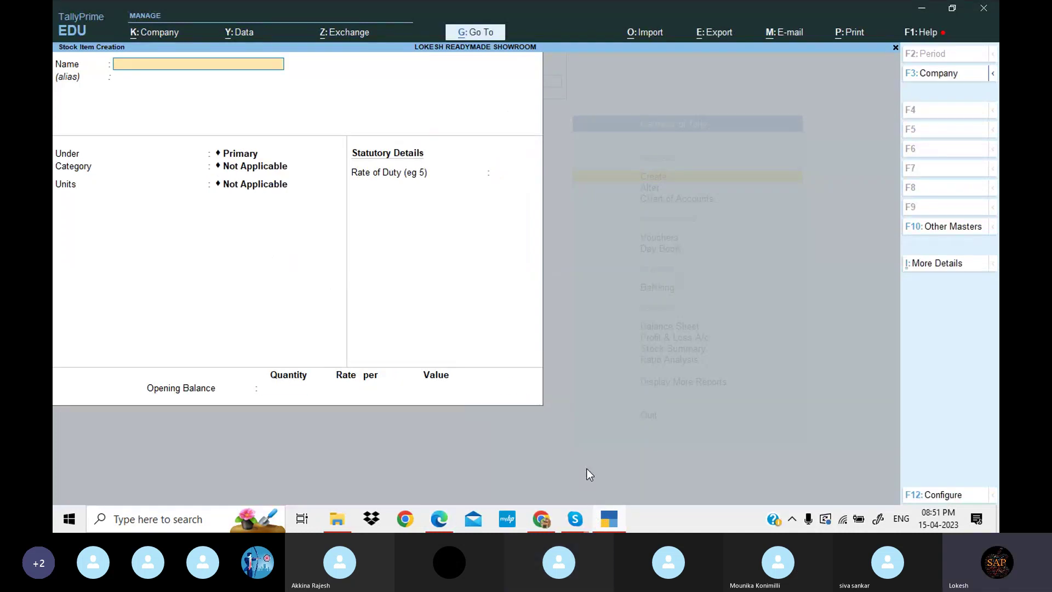
Review Problem-12 in the PDF, from the Sun Traders purchase list through the sales to Universal Traders and Moon Traders
click(607, 520)
scroll(491, 328, up, 10)
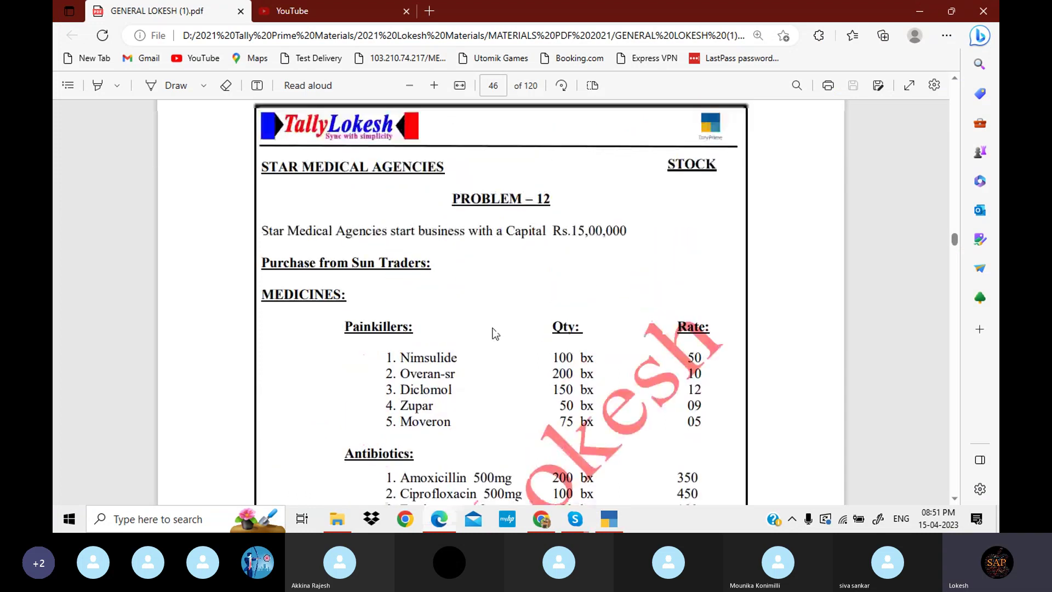
scroll(495, 334, up, 2)
scroll(495, 334, down, 2)
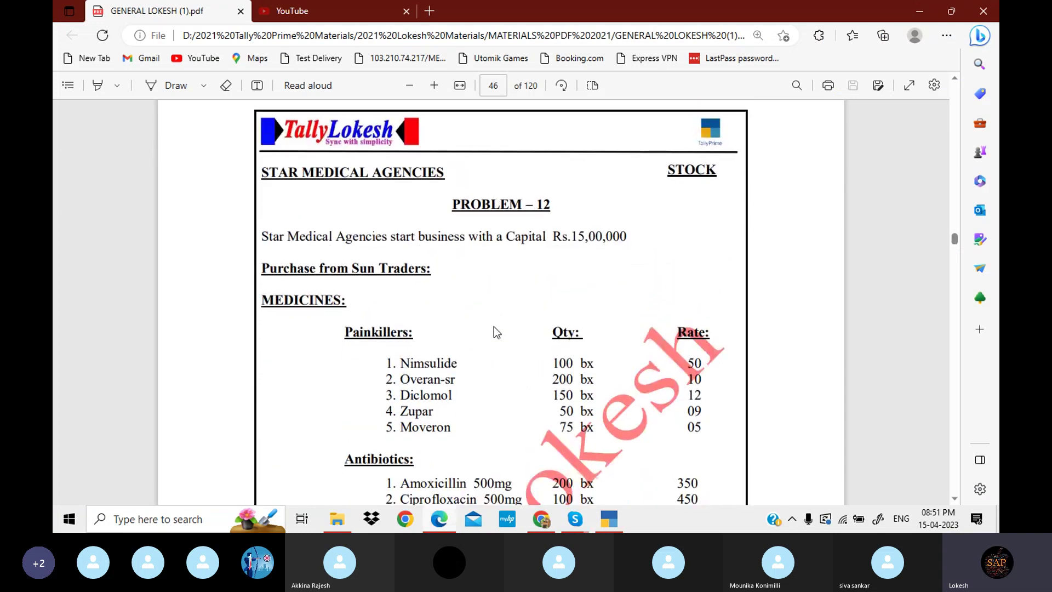
scroll(495, 333, down, 9)
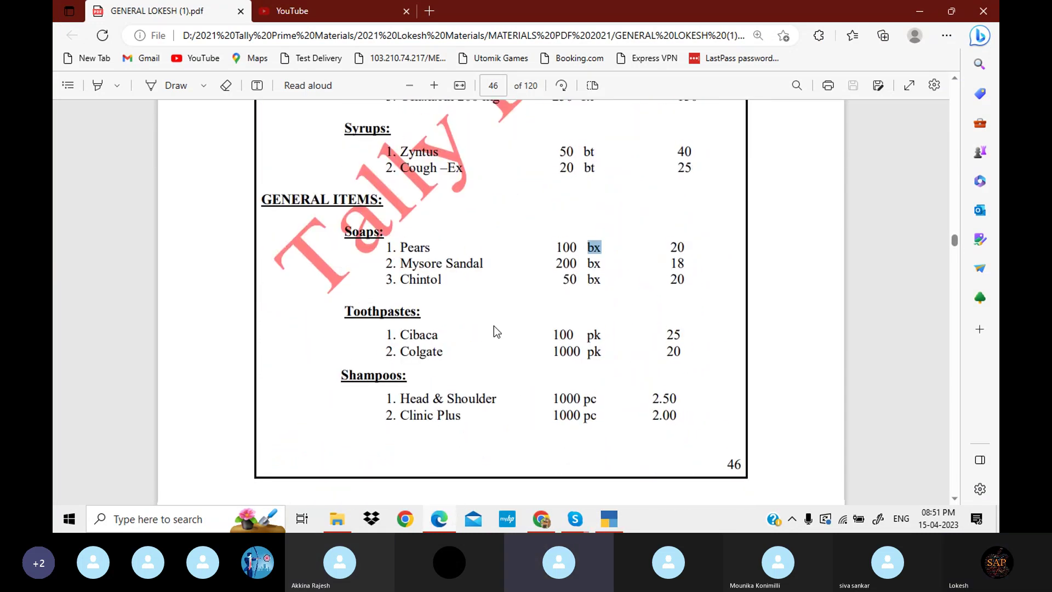
scroll(494, 325, down, 12)
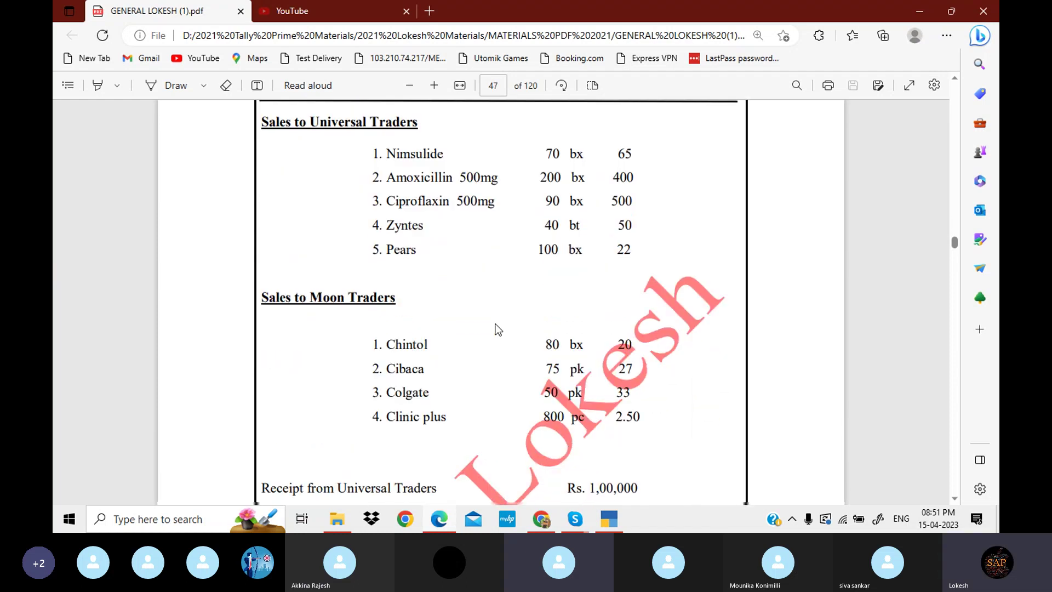
scroll(495, 324, down, 6)
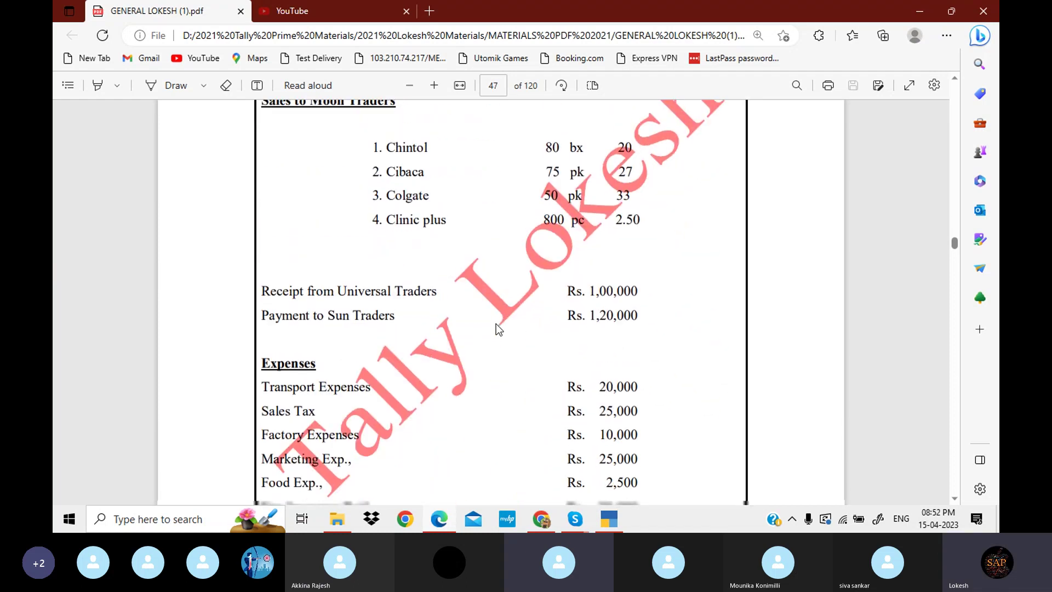
scroll(496, 324, down, 3)
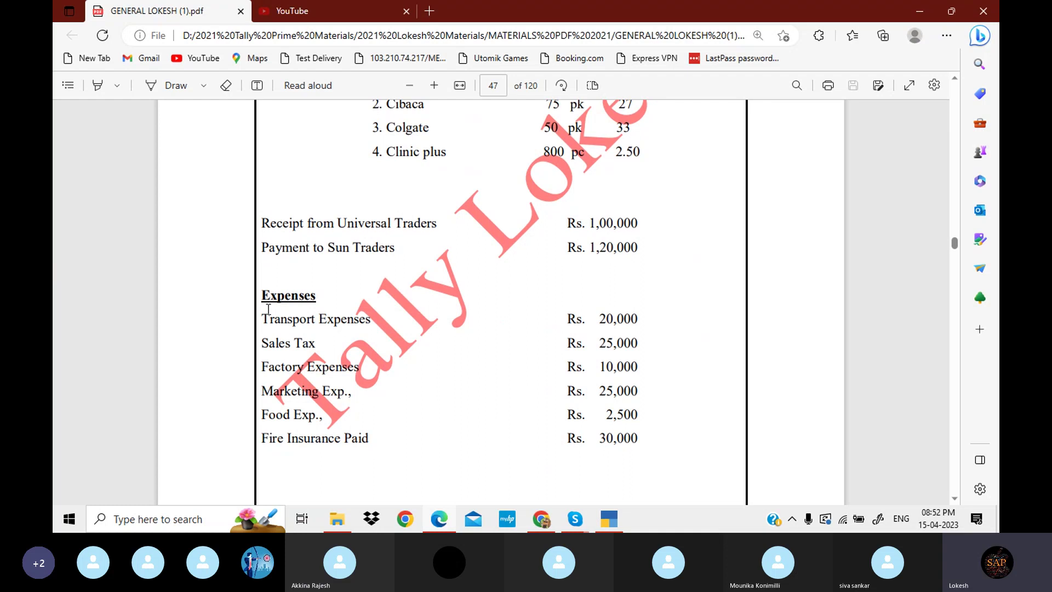
Go through the Expenses list in the PDF entry by entry, from Transport Expenses to Fire Insurance Paid
drag(268, 309, 642, 441)
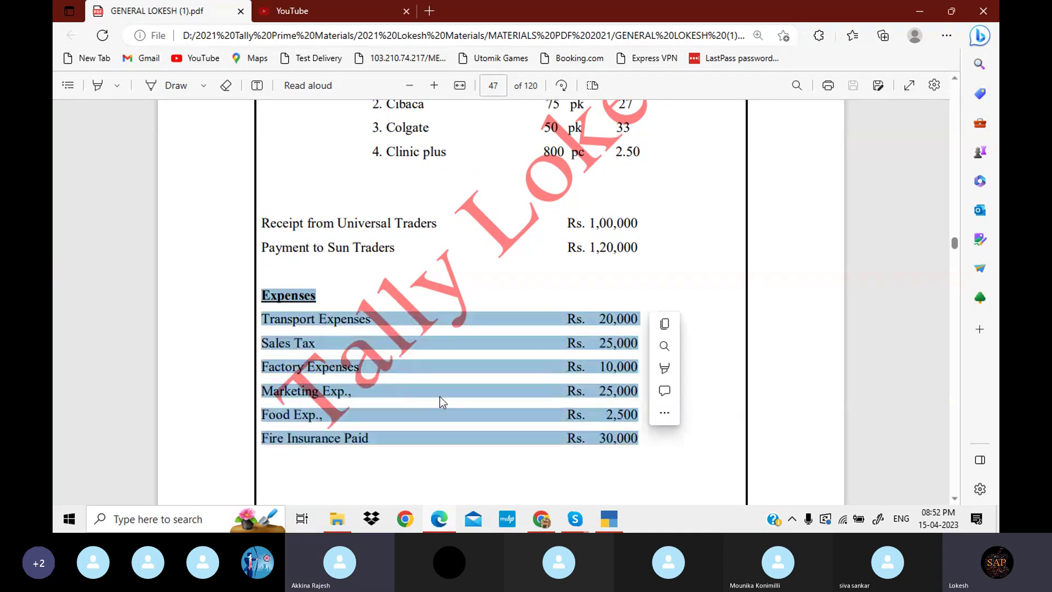
scroll(331, 310, down, 3)
click(323, 286)
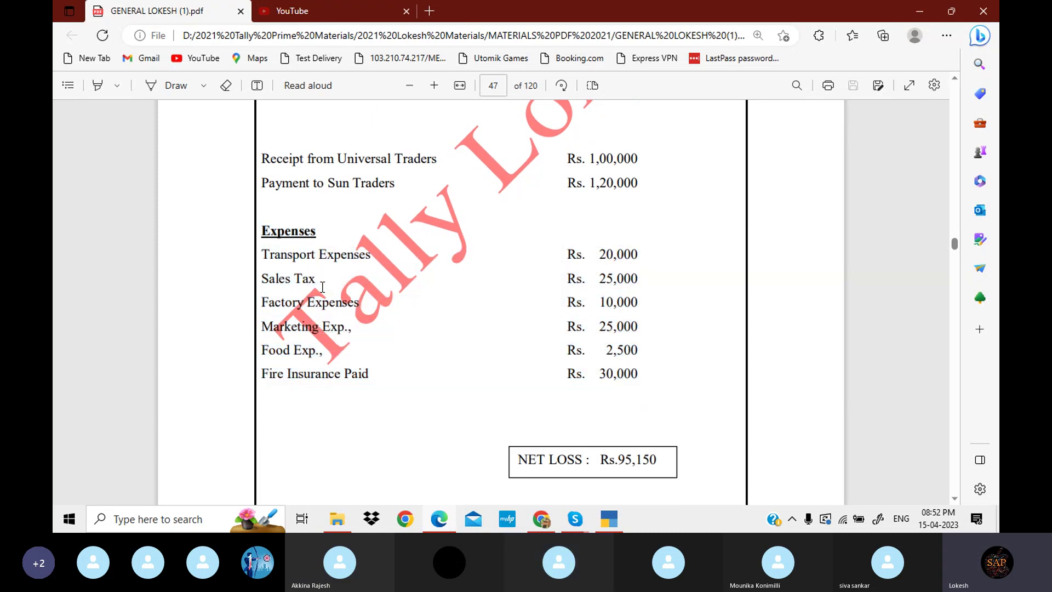
drag(269, 254, 374, 256)
click(265, 285)
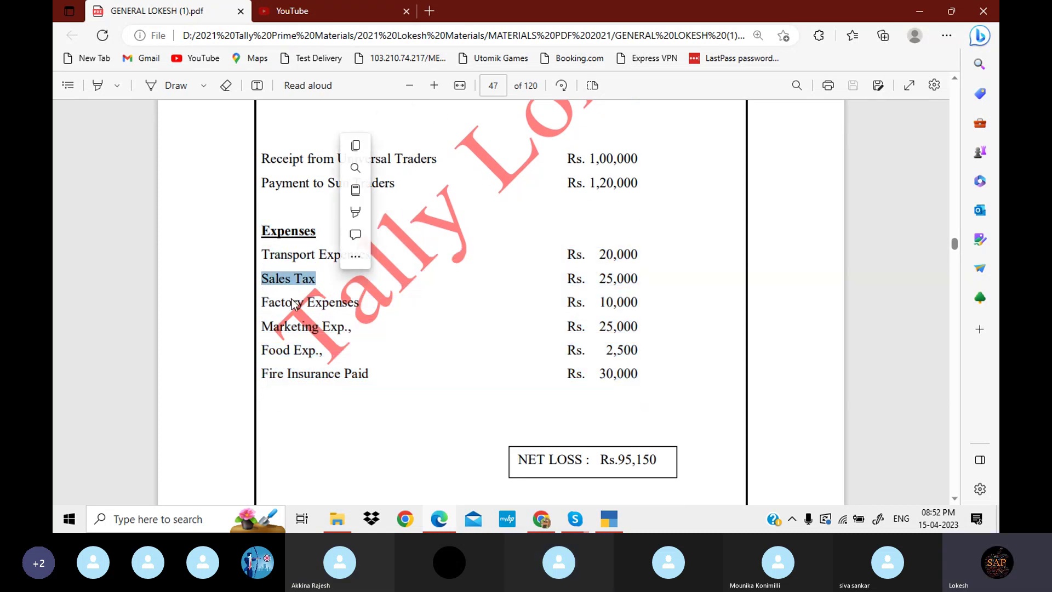
drag(268, 303, 365, 304)
drag(264, 328, 335, 329)
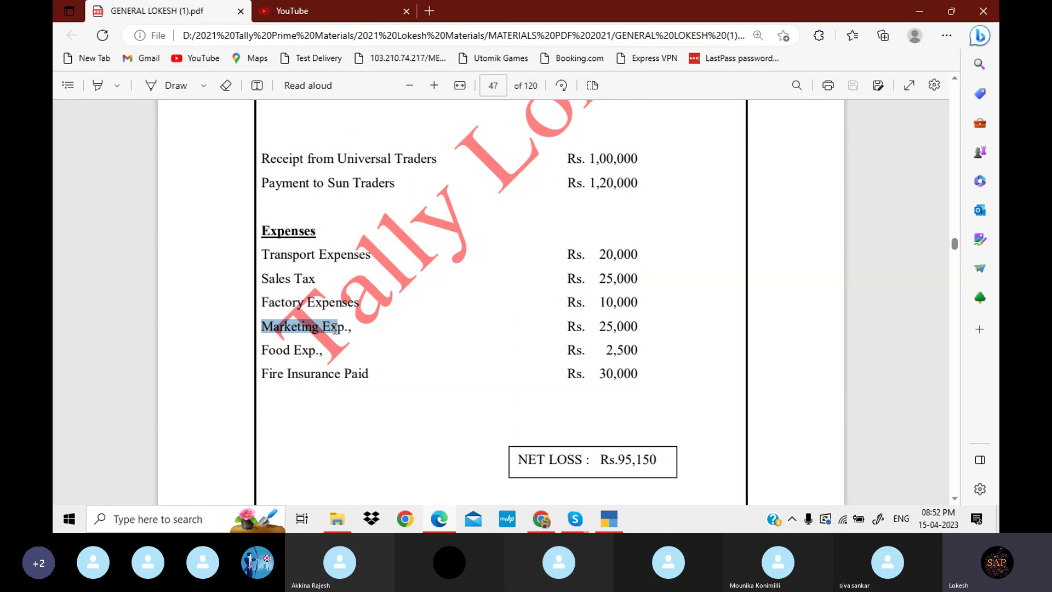
drag(262, 351, 385, 373)
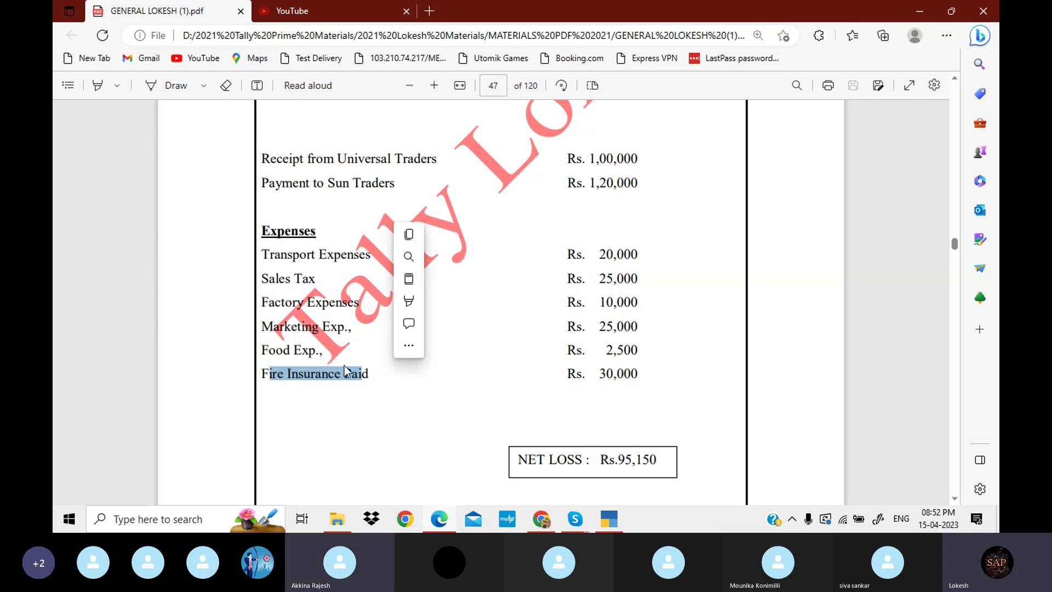
mouse_move(463, 348)
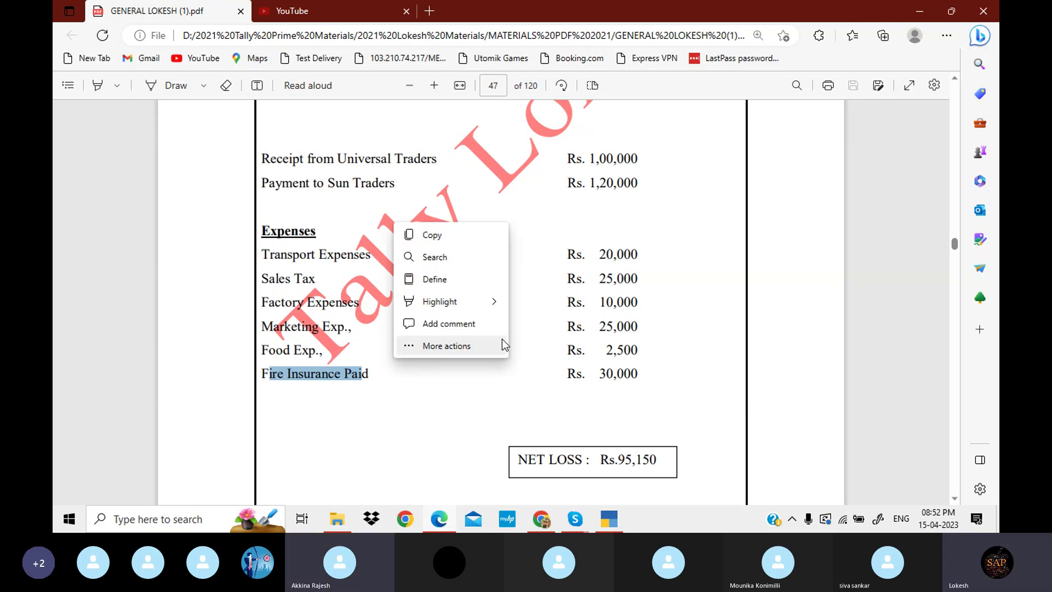
click(518, 393)
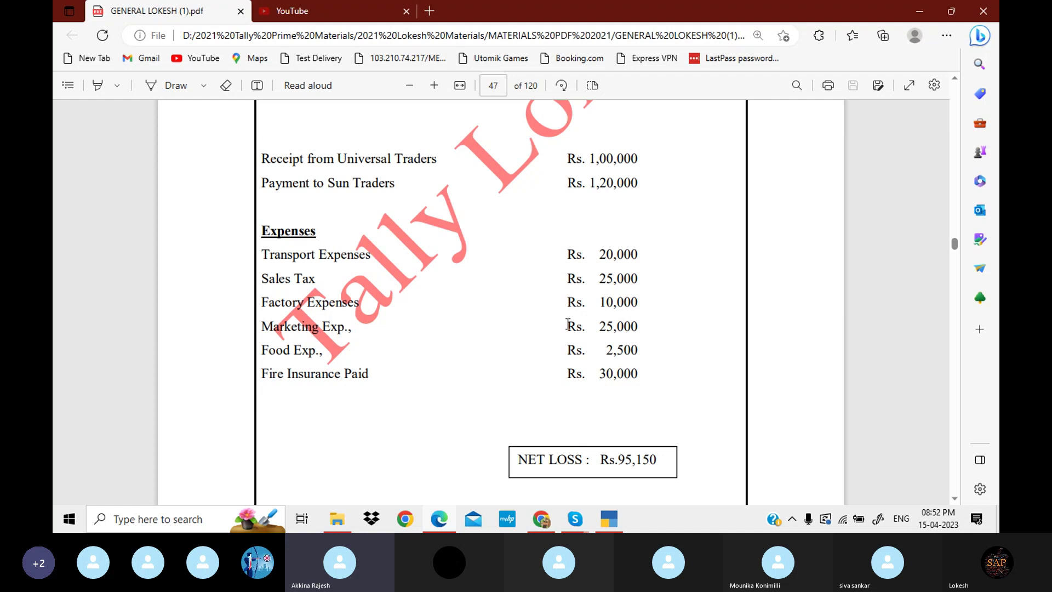
Look back over the sales and purchase lists in the PDF, and switch to the Skype group call
scroll(568, 324, up, 5)
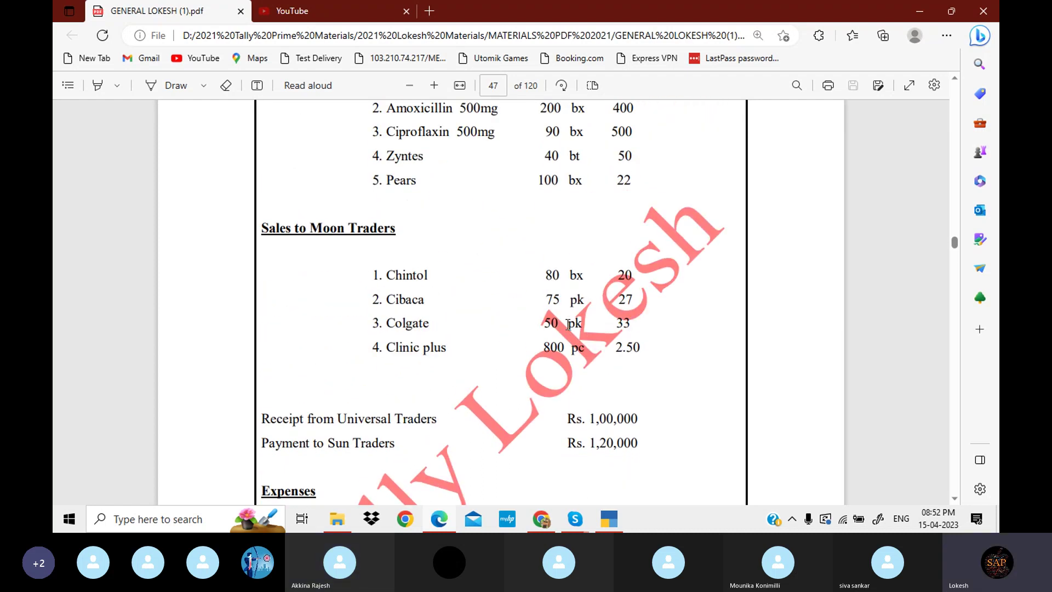
scroll(568, 324, up, 6)
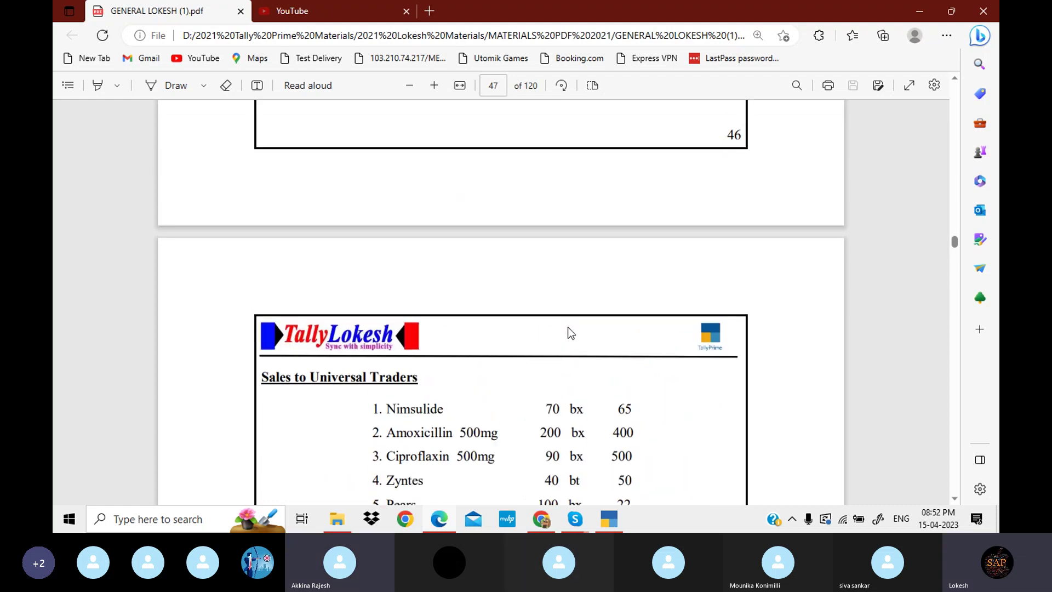
scroll(568, 325, up, 4)
scroll(570, 333, up, 8)
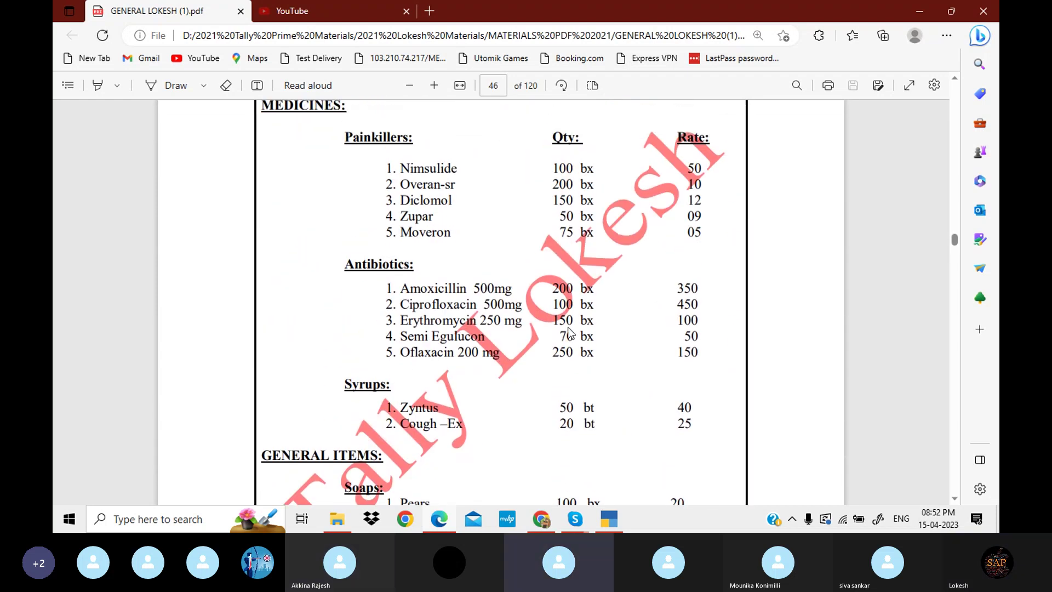
scroll(568, 331, down, 7)
mouse_move(575, 519)
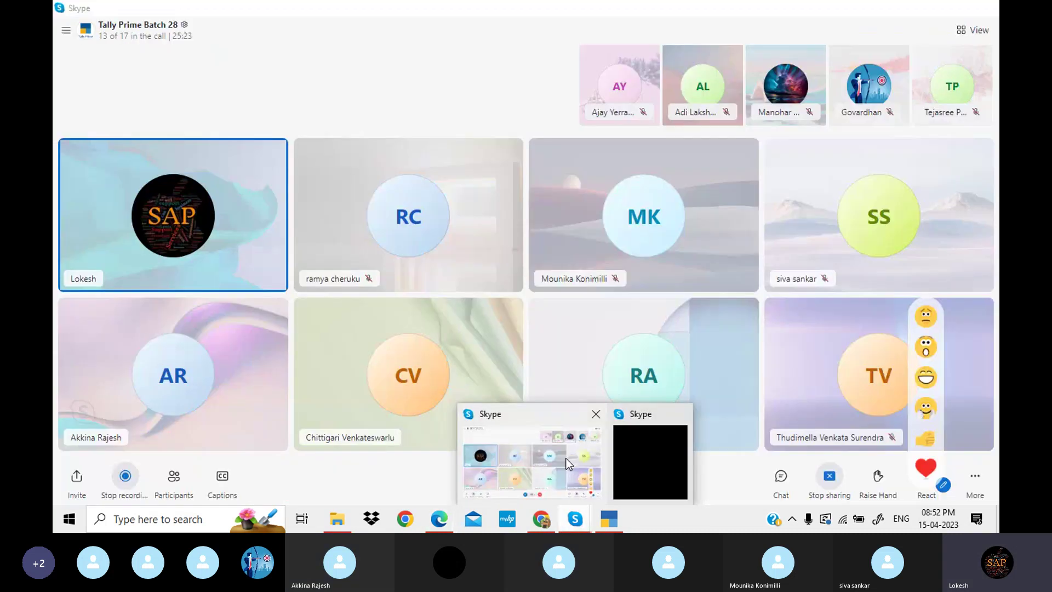
click(567, 458)
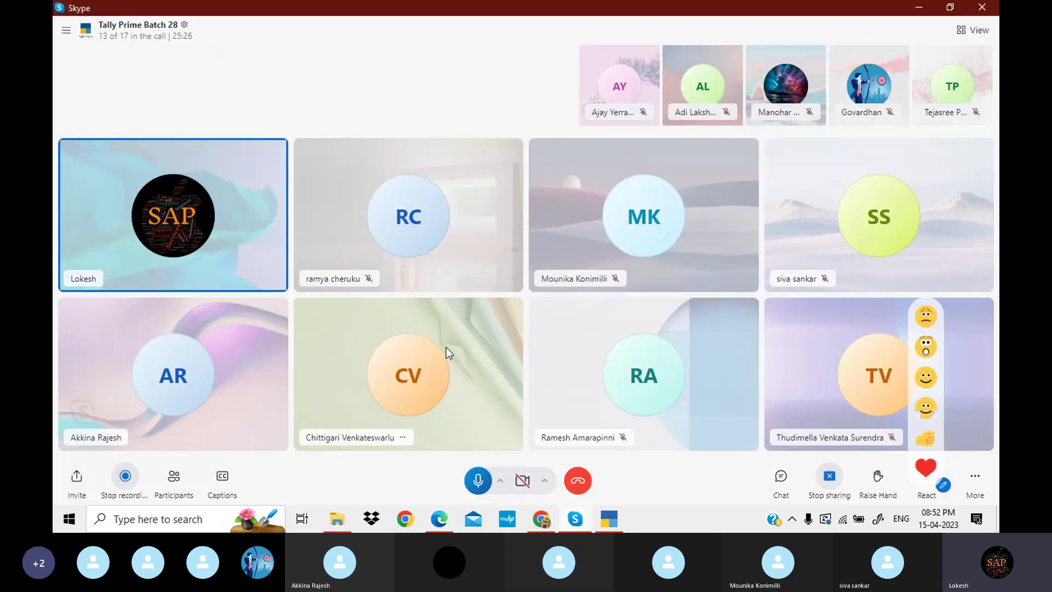